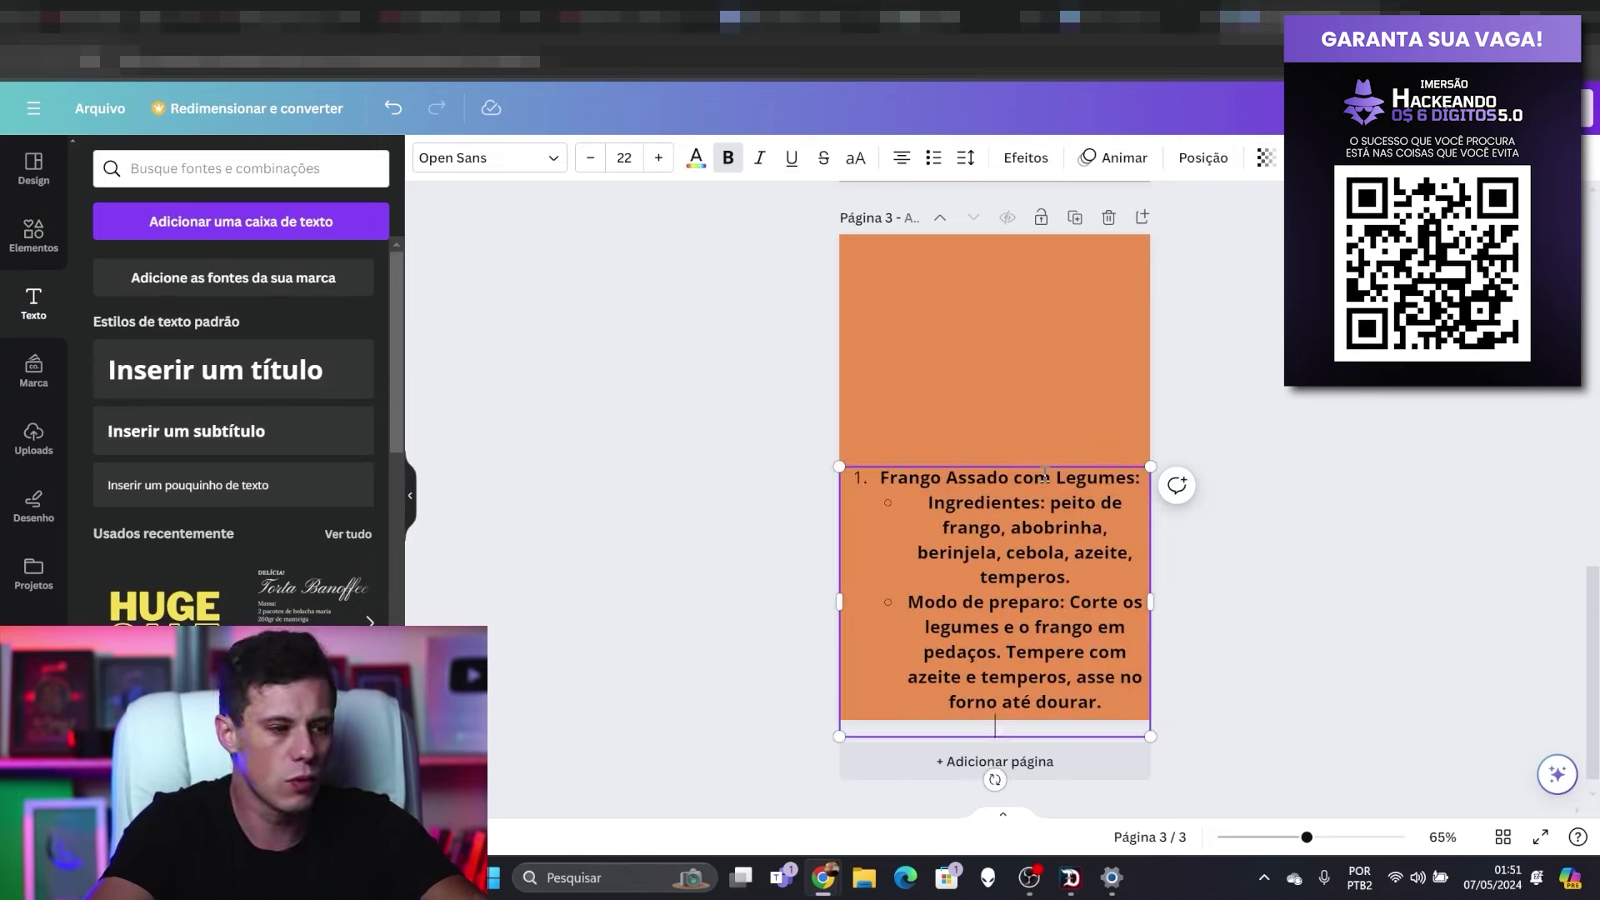
# Step: Move the Frango Assado com Legumes recipe text to the upper part of page 3 and shrink it to fit
pyautogui.click(1189, 490)
pyautogui.moveTo(1069, 562); pyautogui.dragTo(1060, 361)
pyautogui.moveTo(1140, 536); pyautogui.dragTo(1115, 502)
pyautogui.moveTo(1024, 400); pyautogui.dragTo(1016, 362)
pyautogui.press('Escape')
# Step: Search the design elements for "FRANGO COM LEGUMES"
pyautogui.click(241, 169)
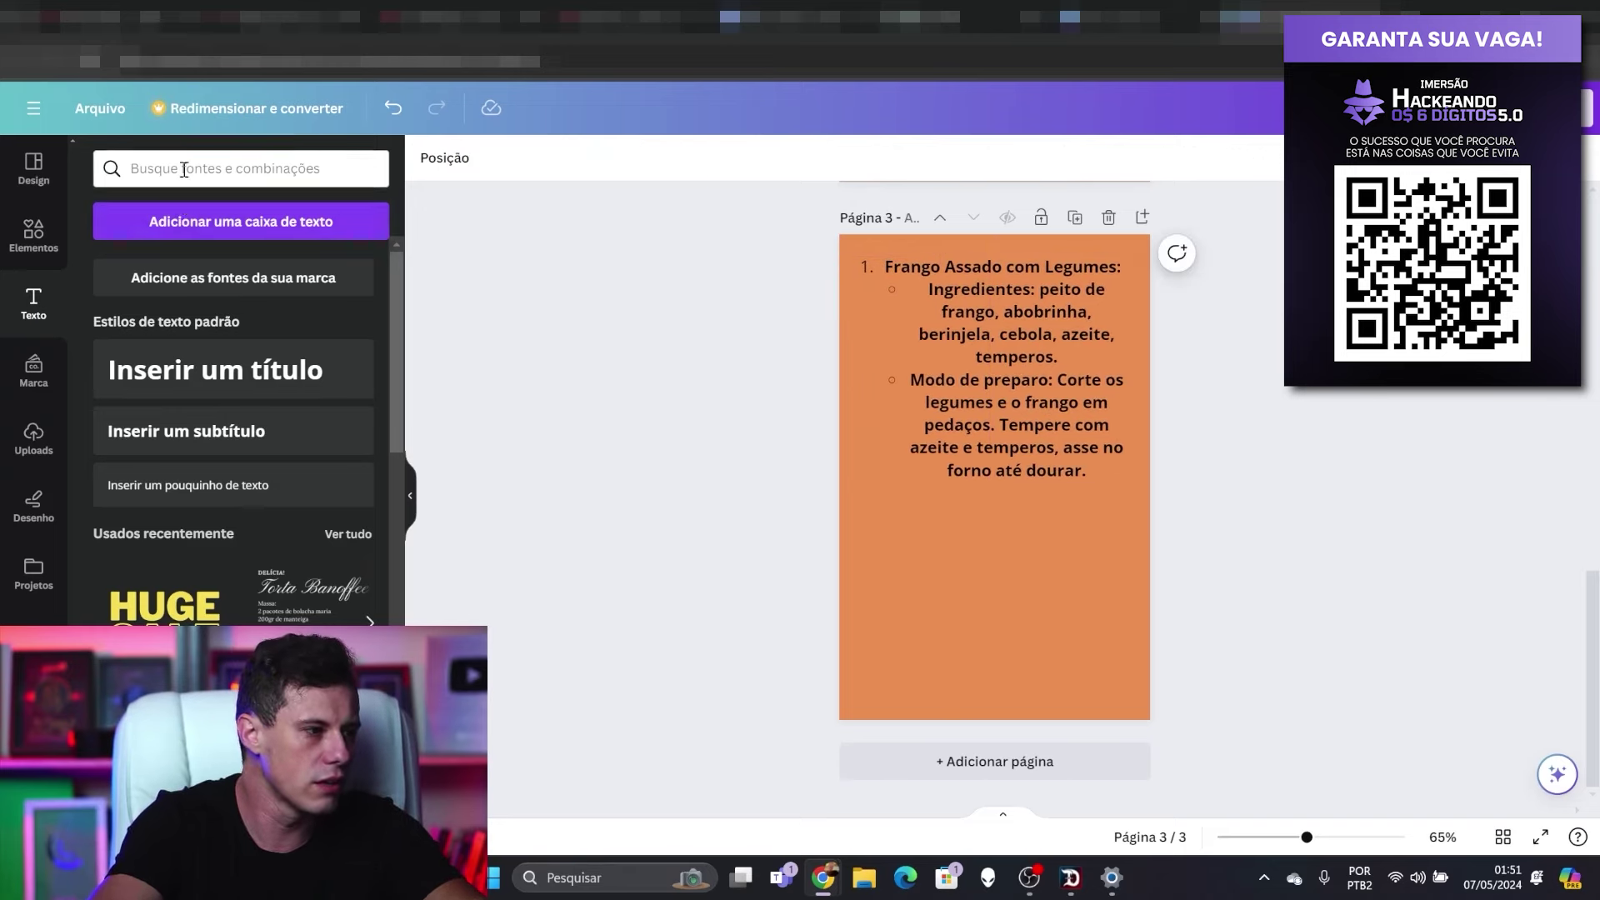
pyautogui.click(33, 233)
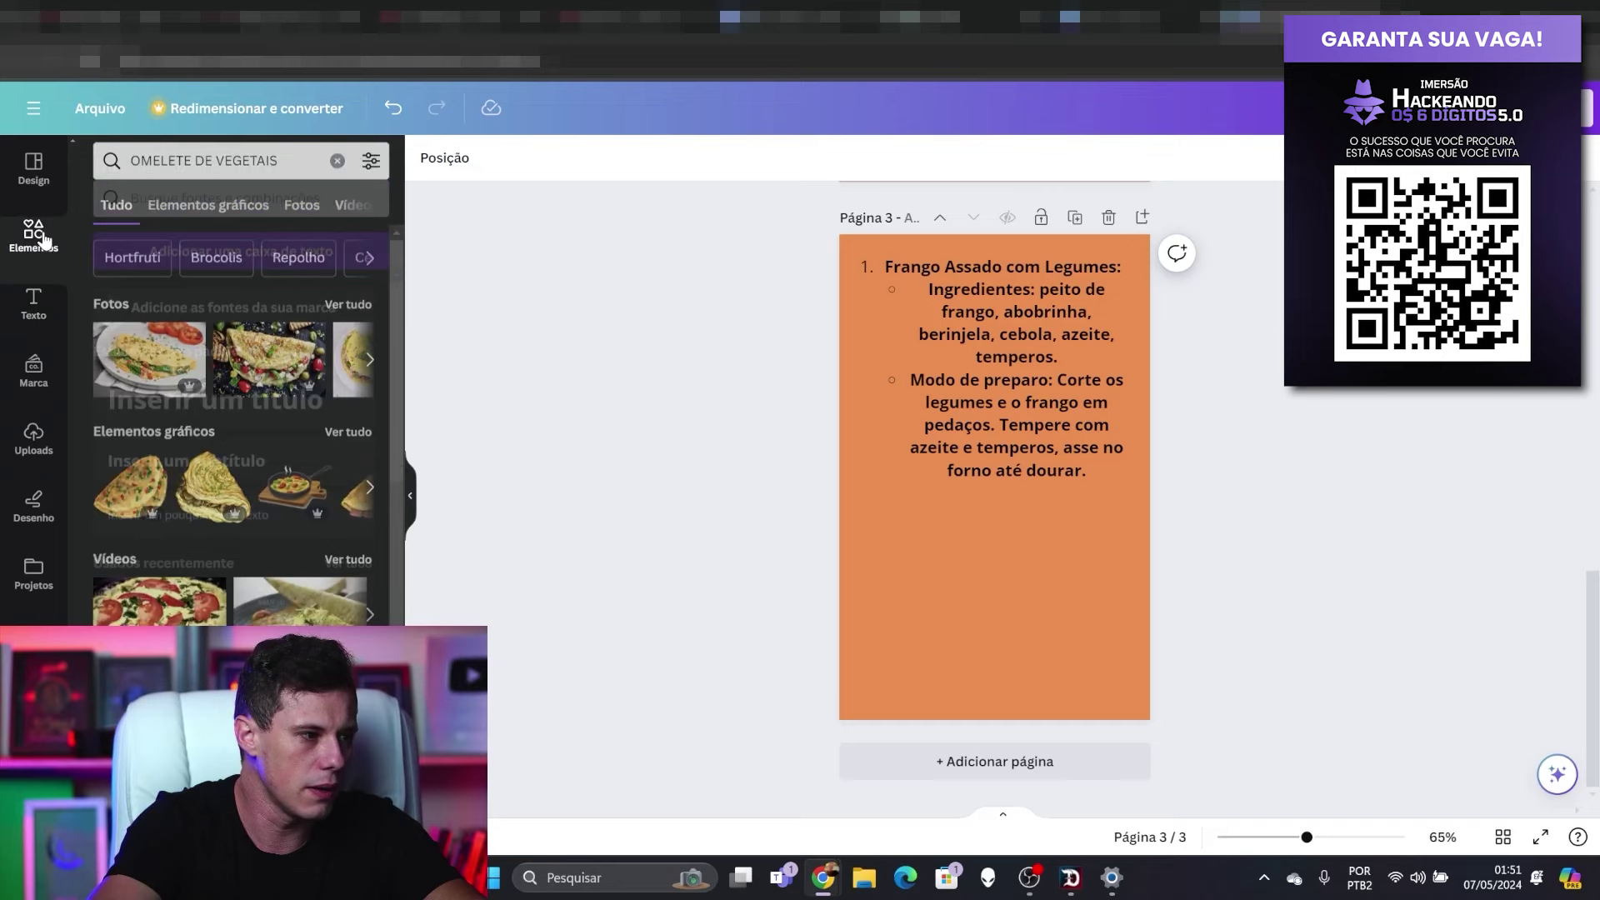
pyautogui.click(196, 167)
pyautogui.press('BackSpace')
pyautogui.press('BackSpace')
pyautogui.press('BackSpace')
pyautogui.press('BackSpace')
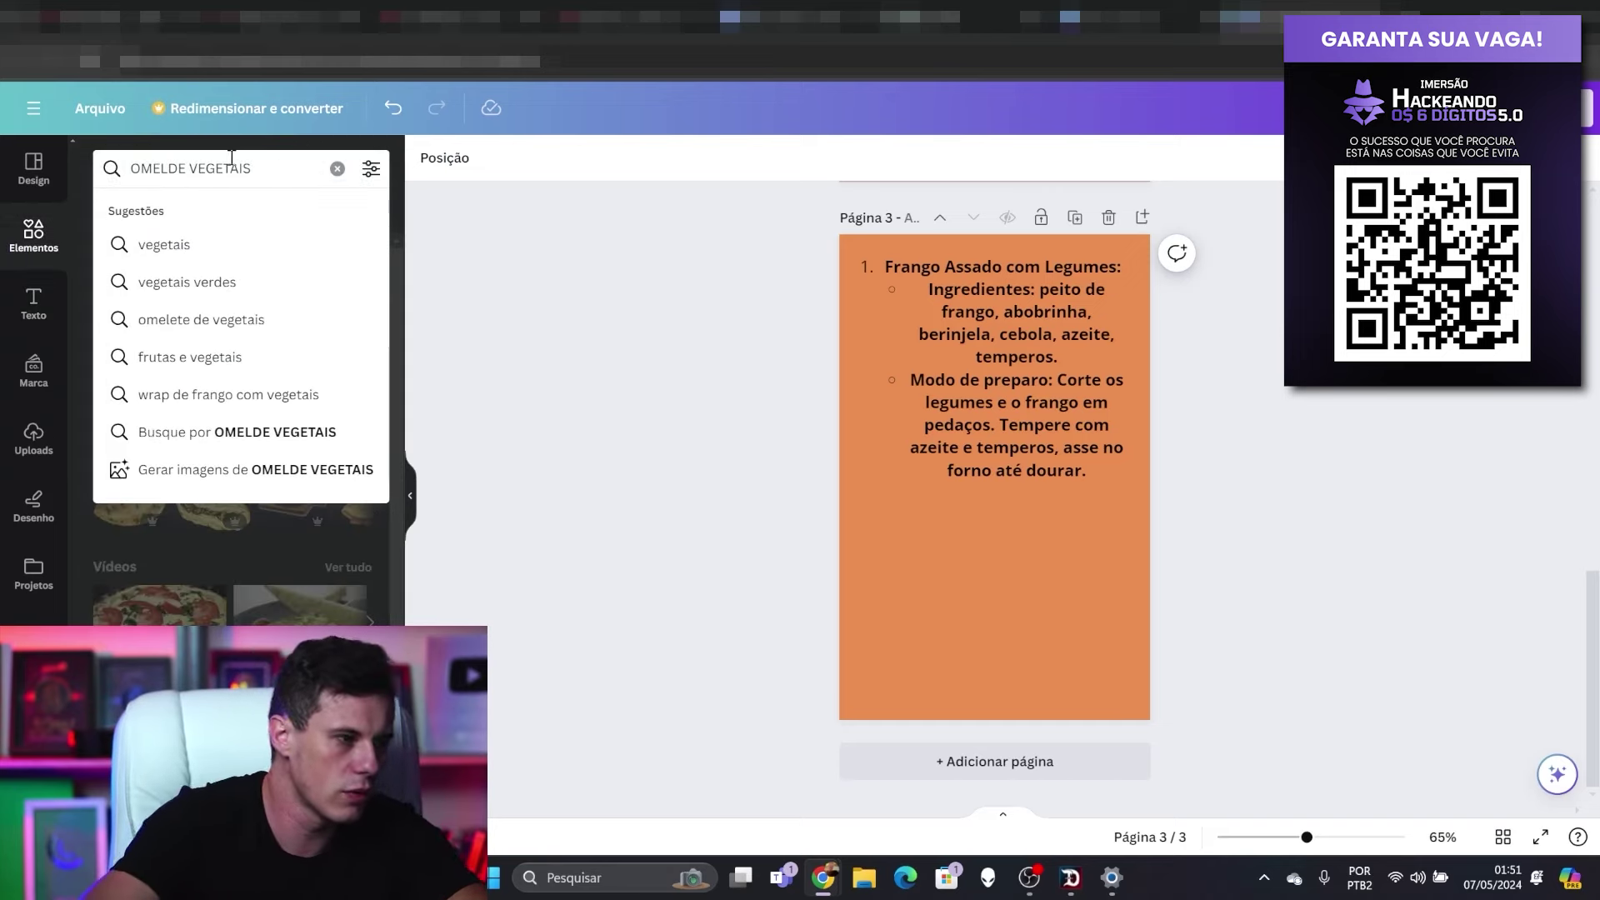
pyautogui.hotkey('ctrl', 'a')
pyautogui.write('FRANGO COM LE')
pyautogui.write('GUMES')
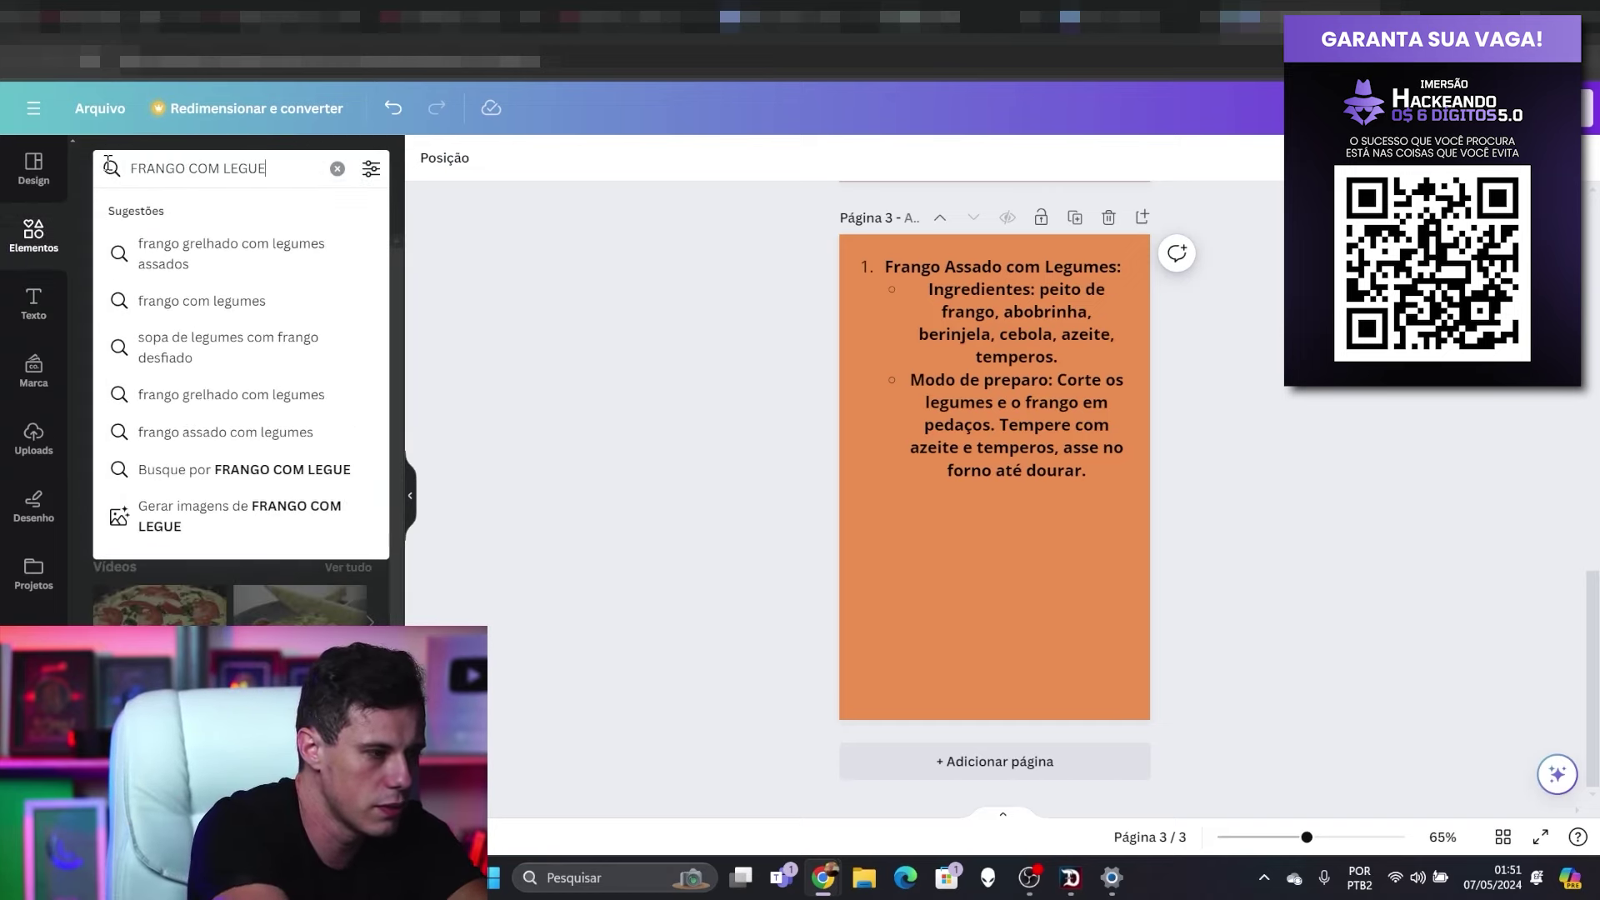
pyautogui.press('Return')
# Step: Add the sliced chicken with salad photo to page 3 and place it below the recipe text
pyautogui.click(144, 383)
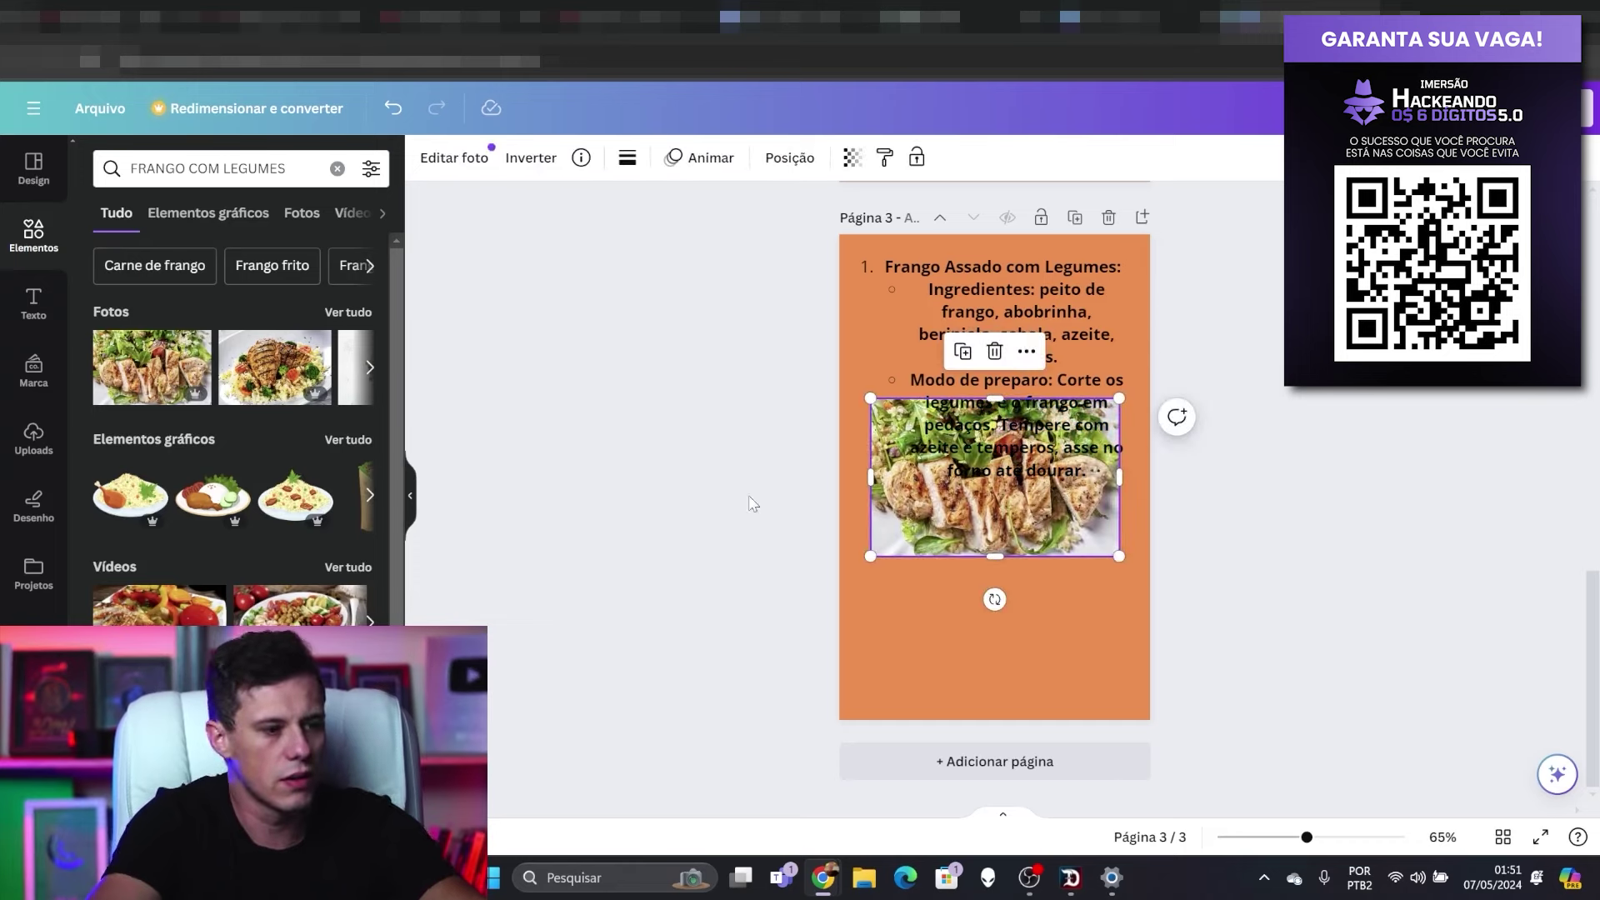
pyautogui.moveTo(1013, 467); pyautogui.dragTo(1020, 589)
pyautogui.click(1290, 500)
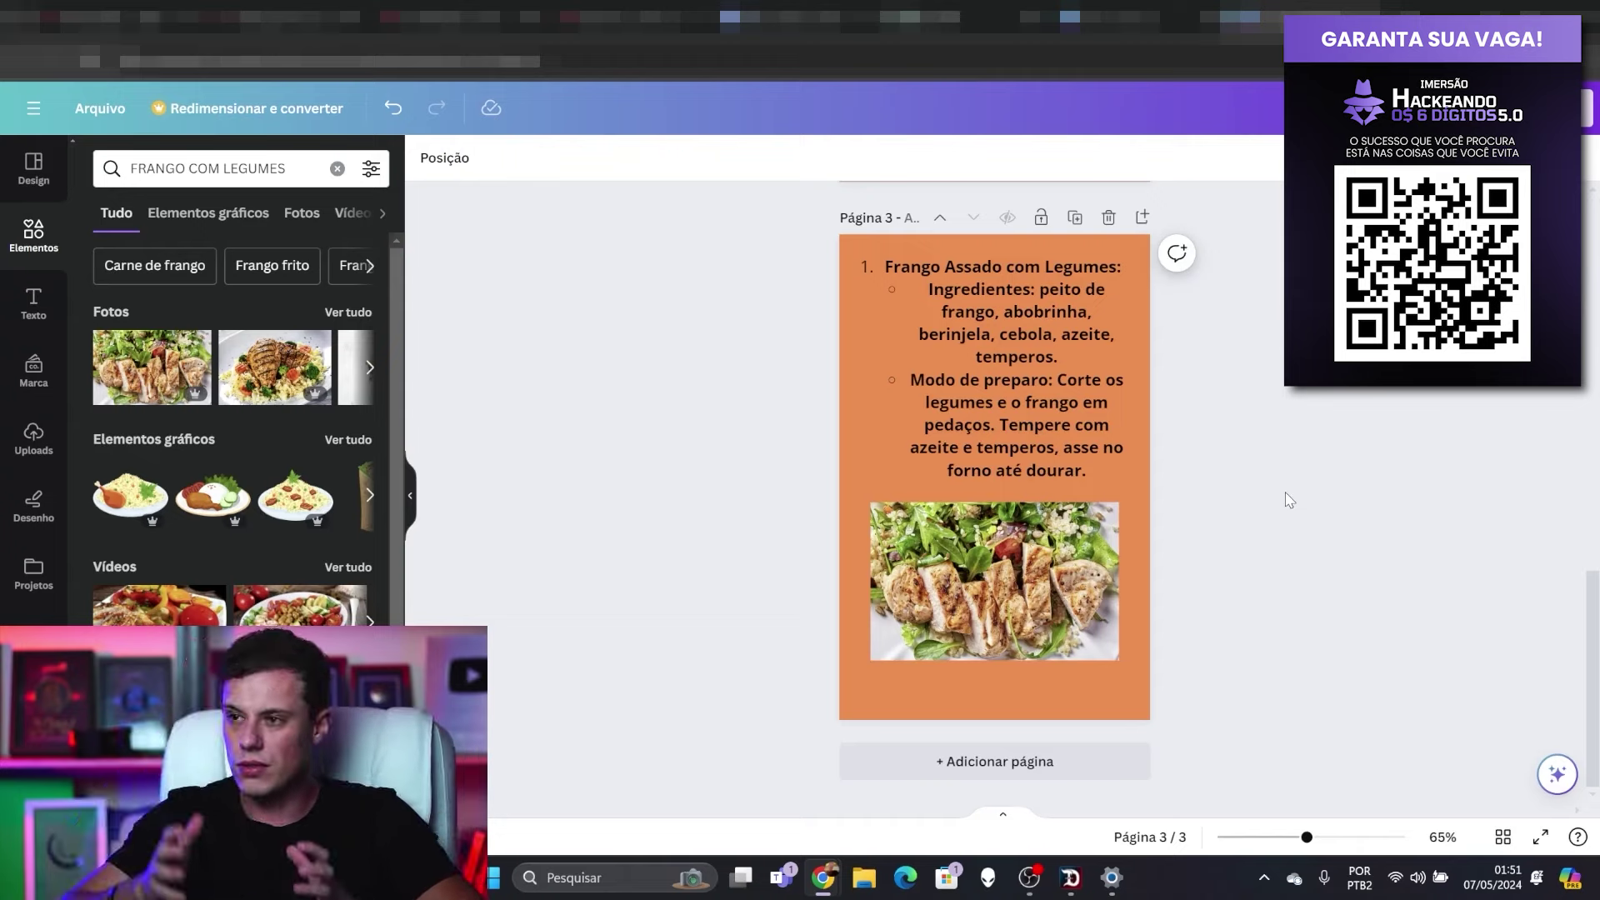
# Step: Shrink the chicken recipe text on page 3 slightly and recentre it above the photo
pyautogui.scroll(10, 1267, 513)
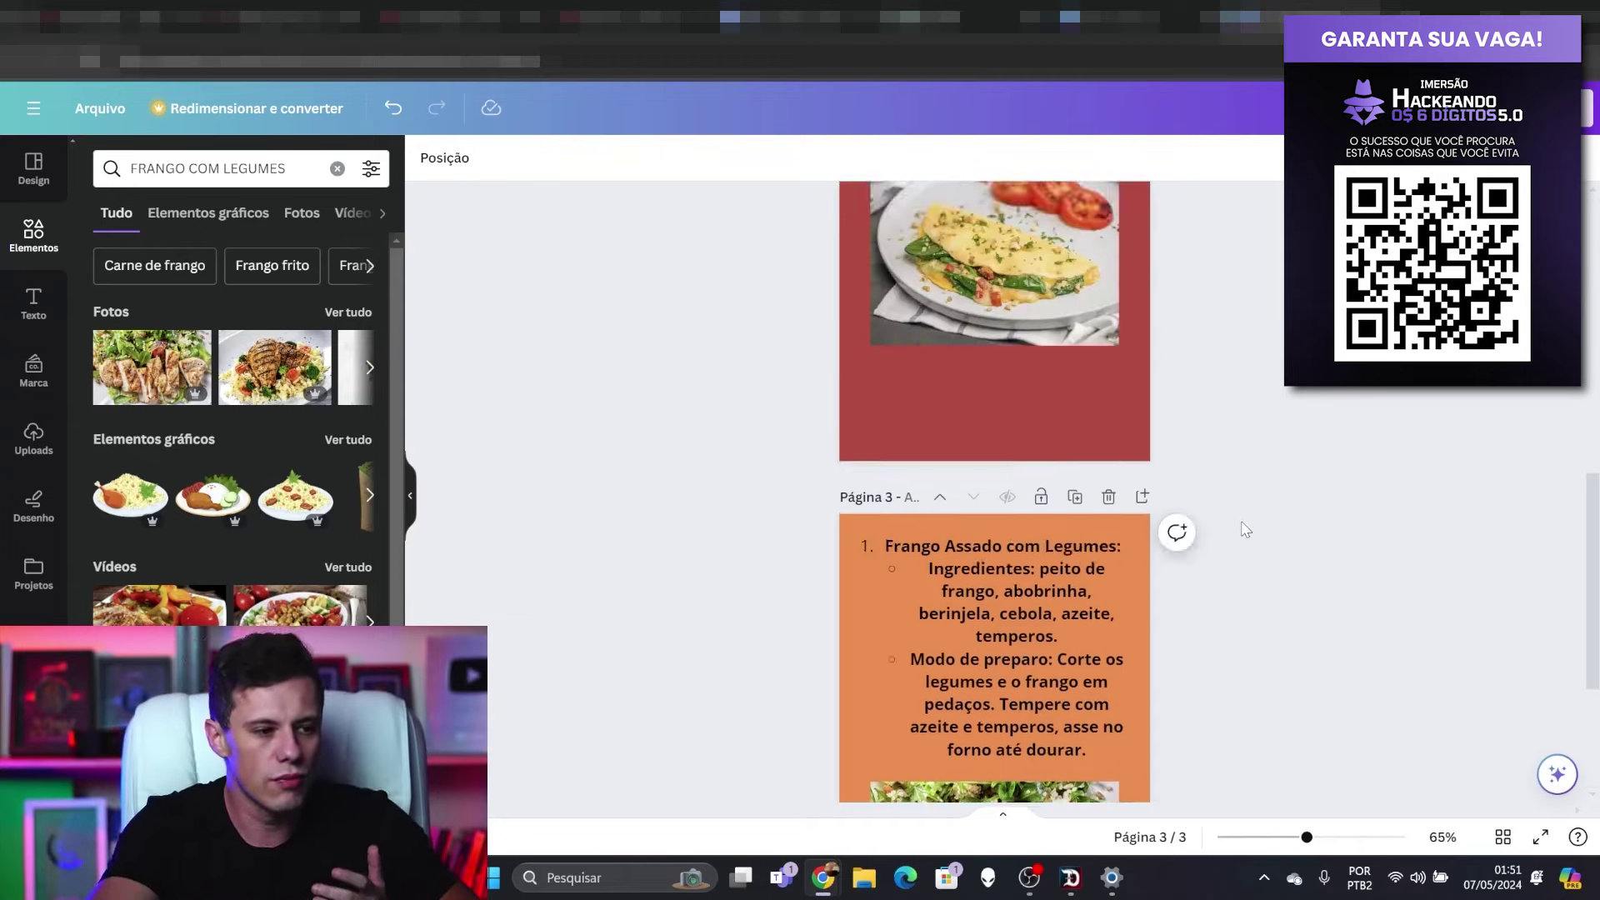
pyautogui.scroll(-4, 1091, 557)
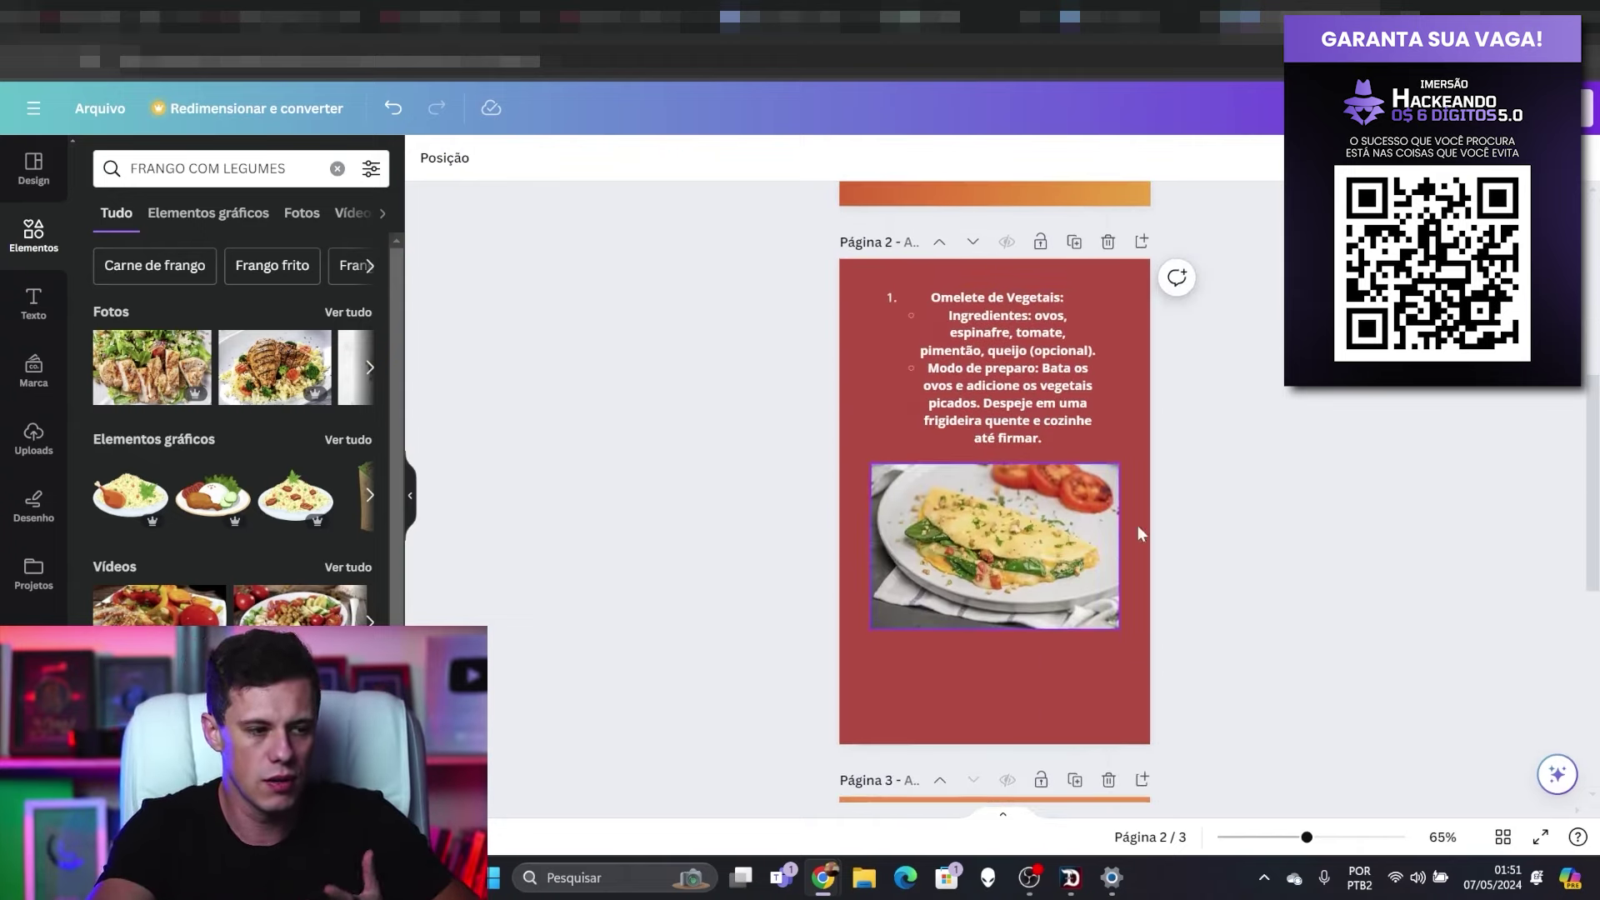
pyautogui.scroll(3, 1157, 547)
pyautogui.scroll(-6, 1137, 513)
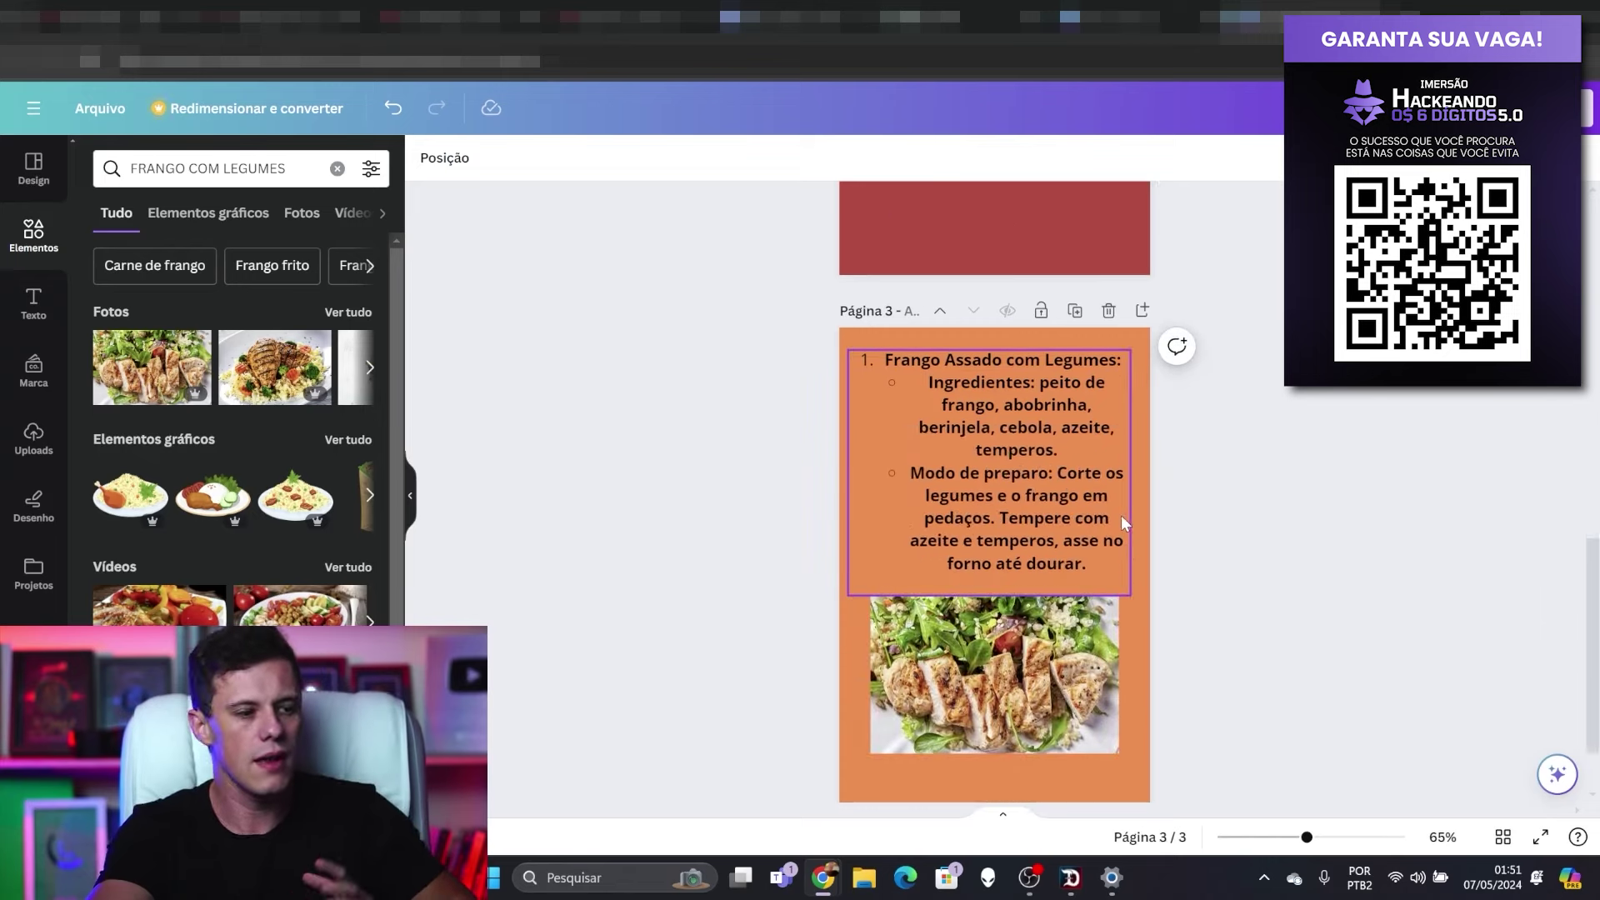
pyautogui.click(1127, 302)
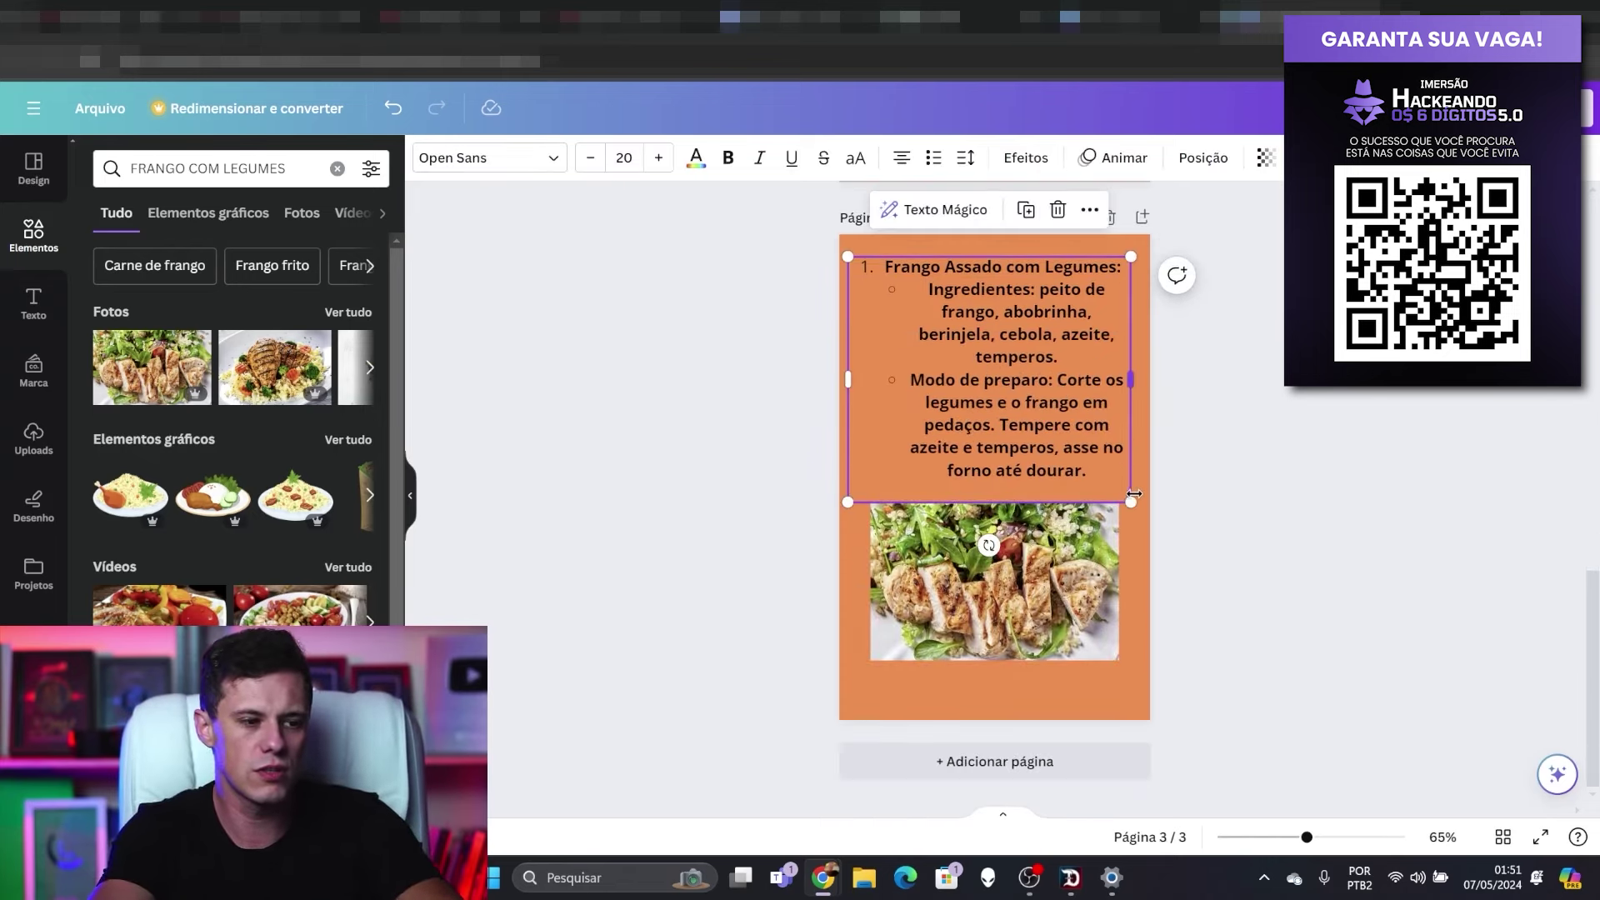
pyautogui.moveTo(1133, 494); pyautogui.dragTo(1101, 475)
pyautogui.moveTo(1030, 419); pyautogui.dragTo(1042, 427)
# Step: Move the omelette photo and the Omelete de Vegetais recipe text slightly lower on page 2
pyautogui.click(1036, 557)
pyautogui.scroll(5, 1056, 481)
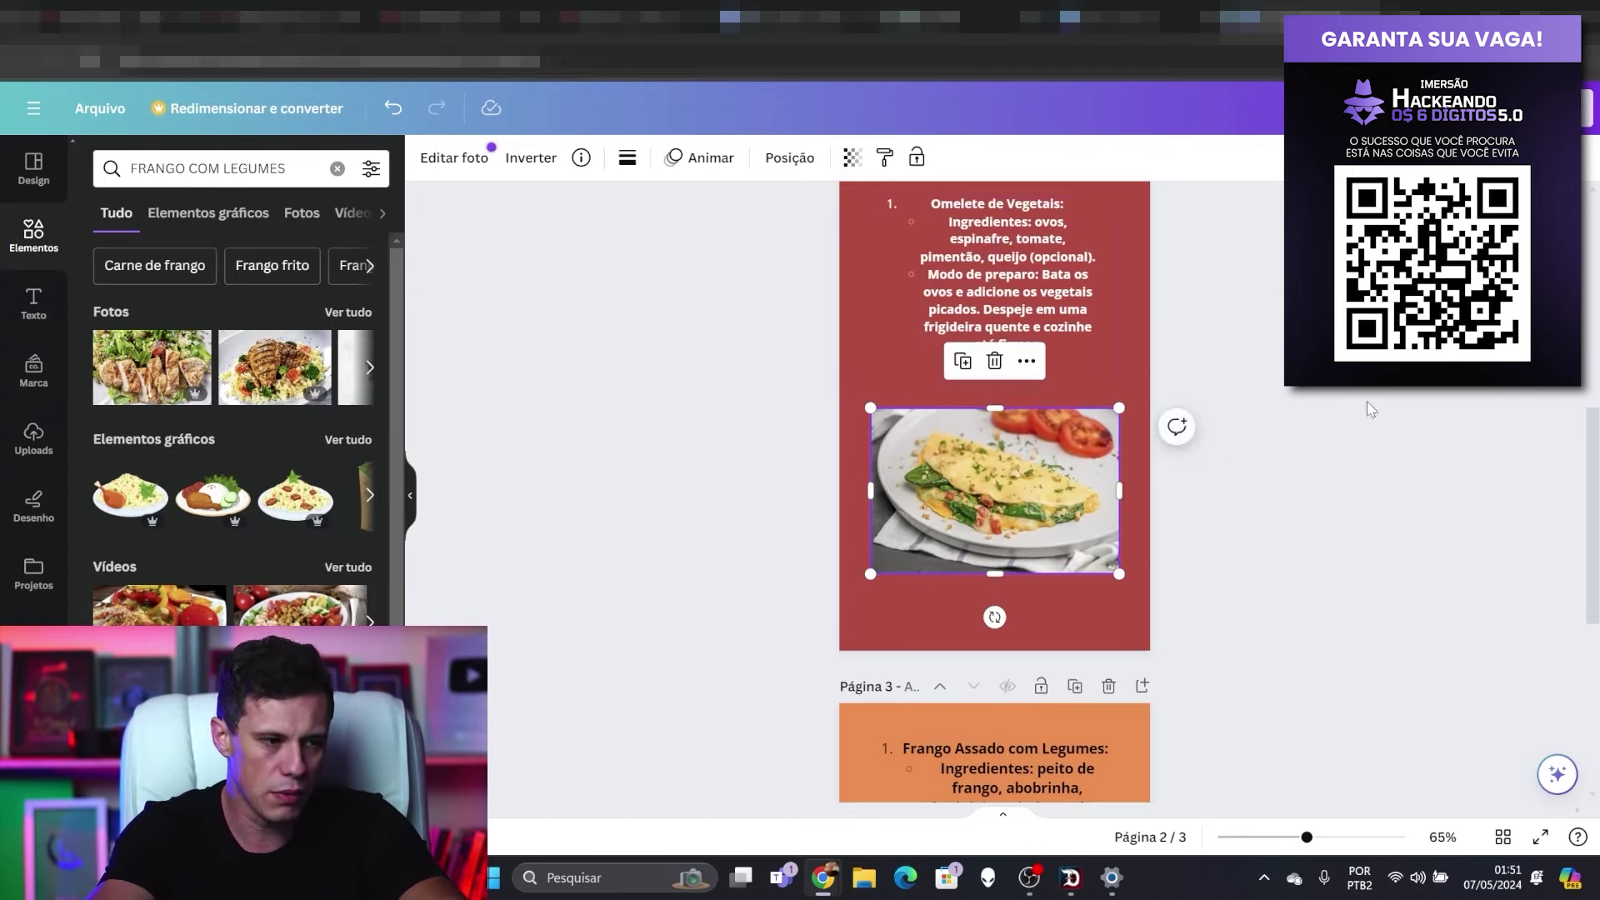
pyautogui.click(1111, 355)
pyautogui.moveTo(1059, 300); pyautogui.dragTo(1053, 325)
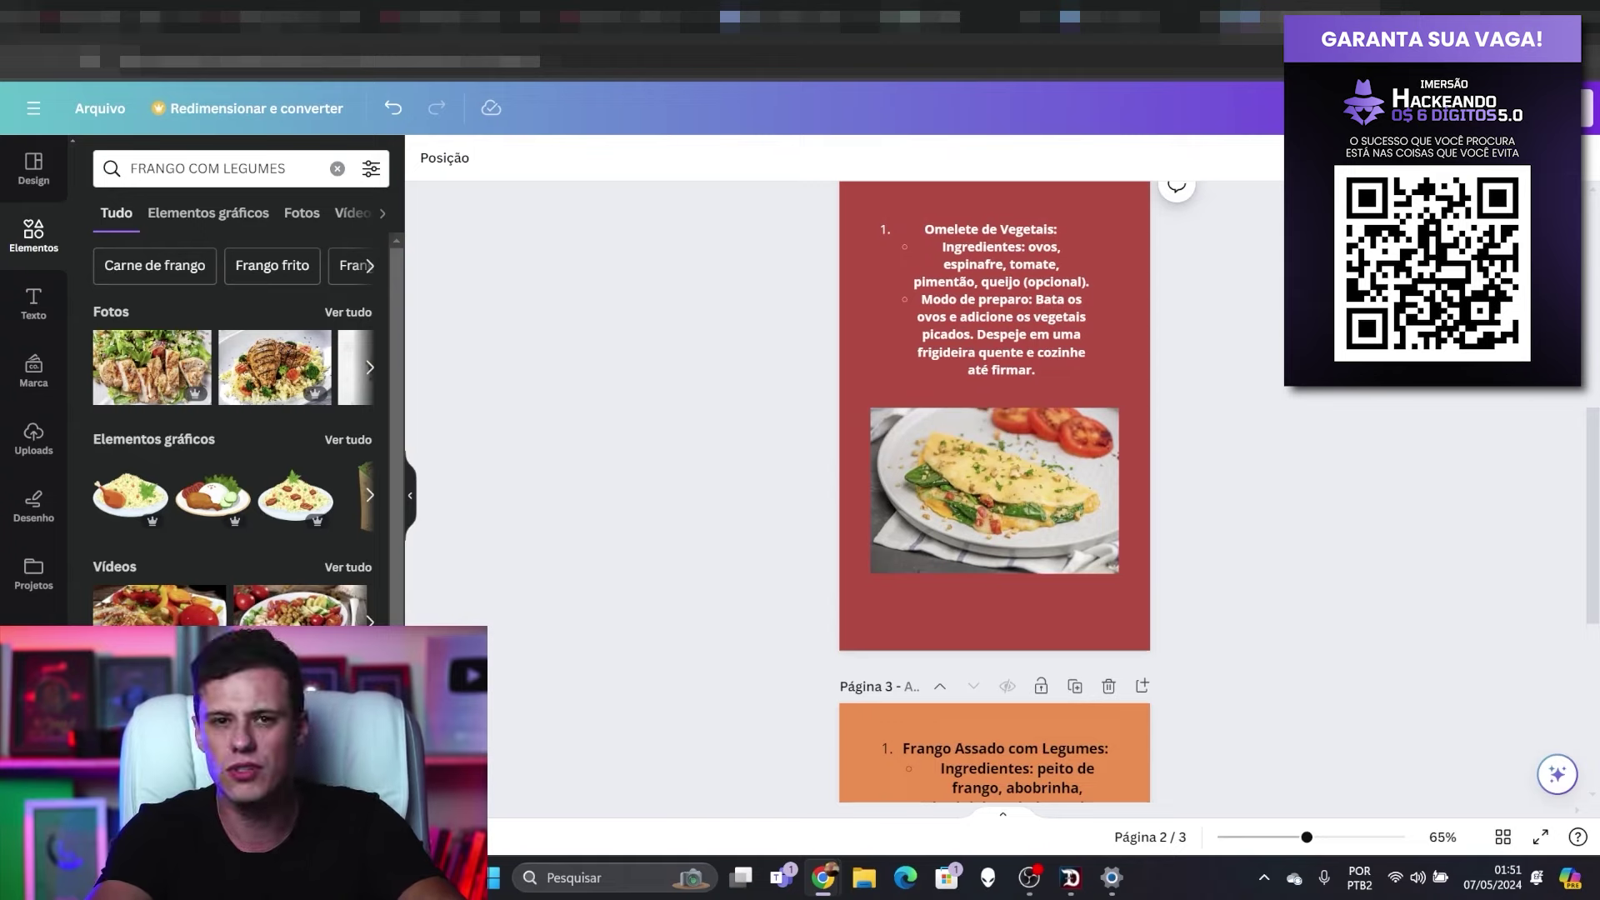
# Step: Download all pages of the ebook design in the PDF padrão format
pyautogui.scroll(2, 1166, 466)
pyautogui.scroll(-5, 1167, 467)
pyautogui.scroll(10, 1167, 467)
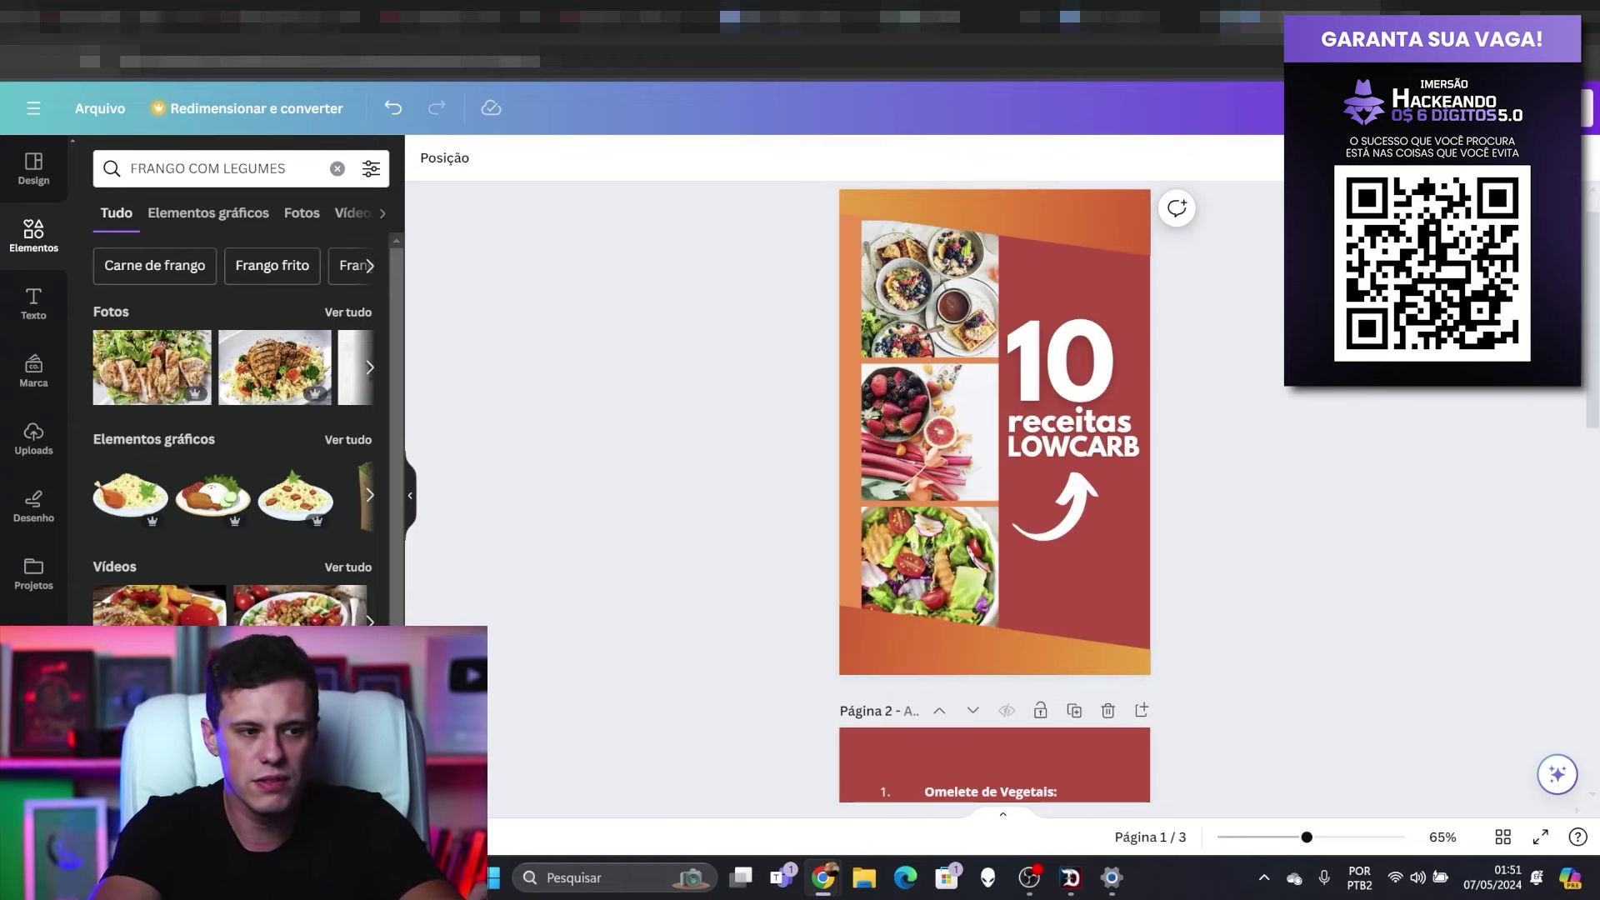
pyautogui.click(1525, 109)
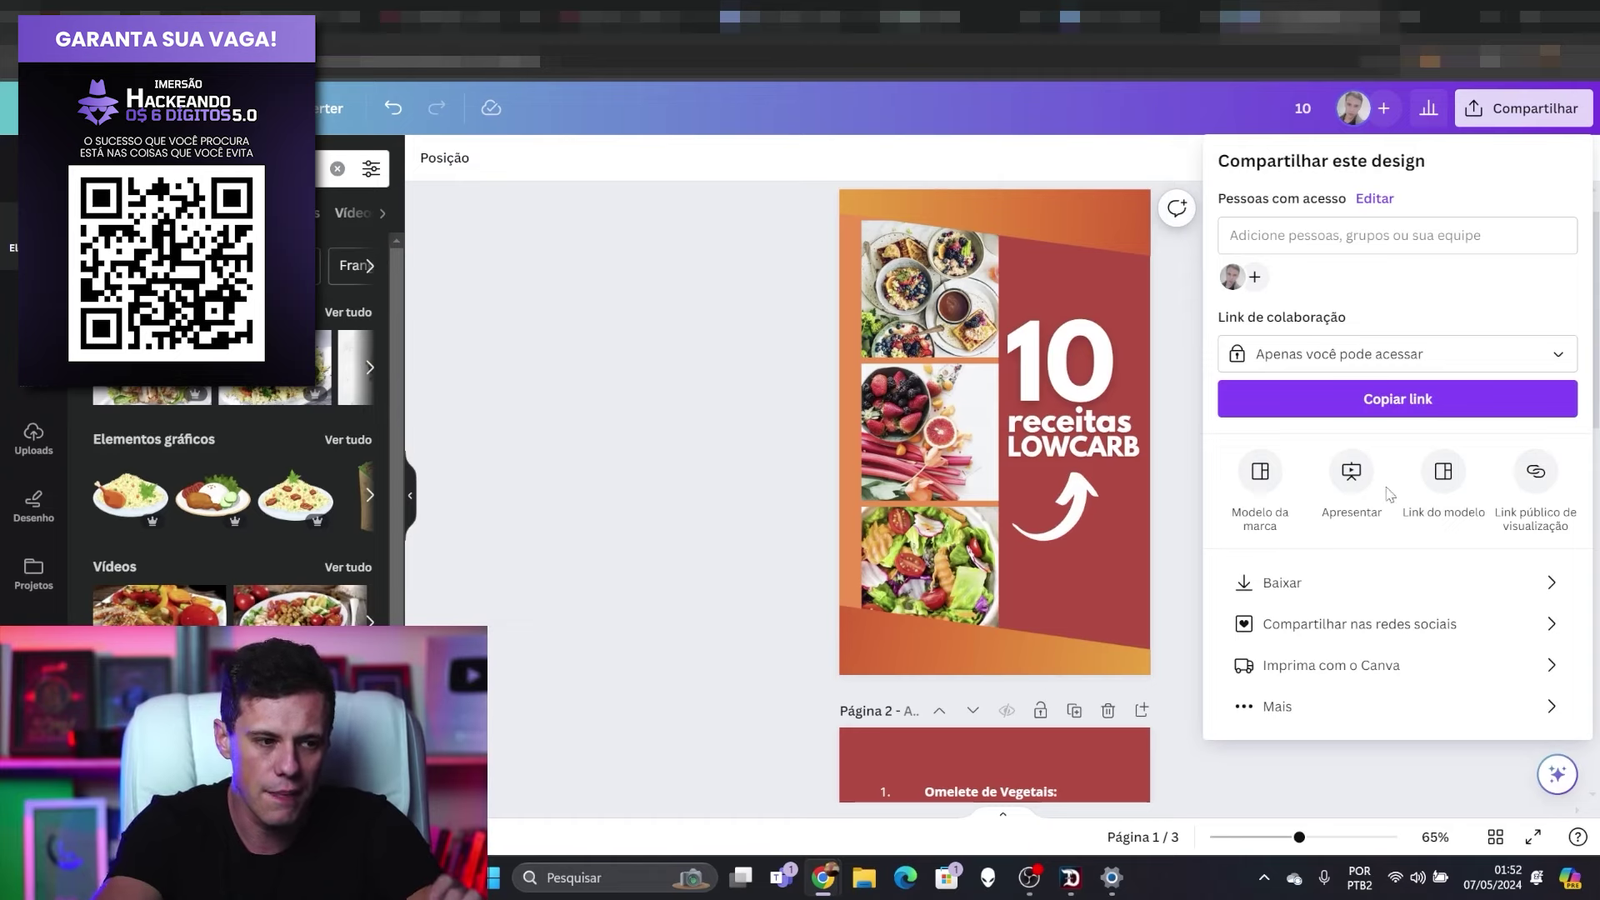
pyautogui.click(1379, 583)
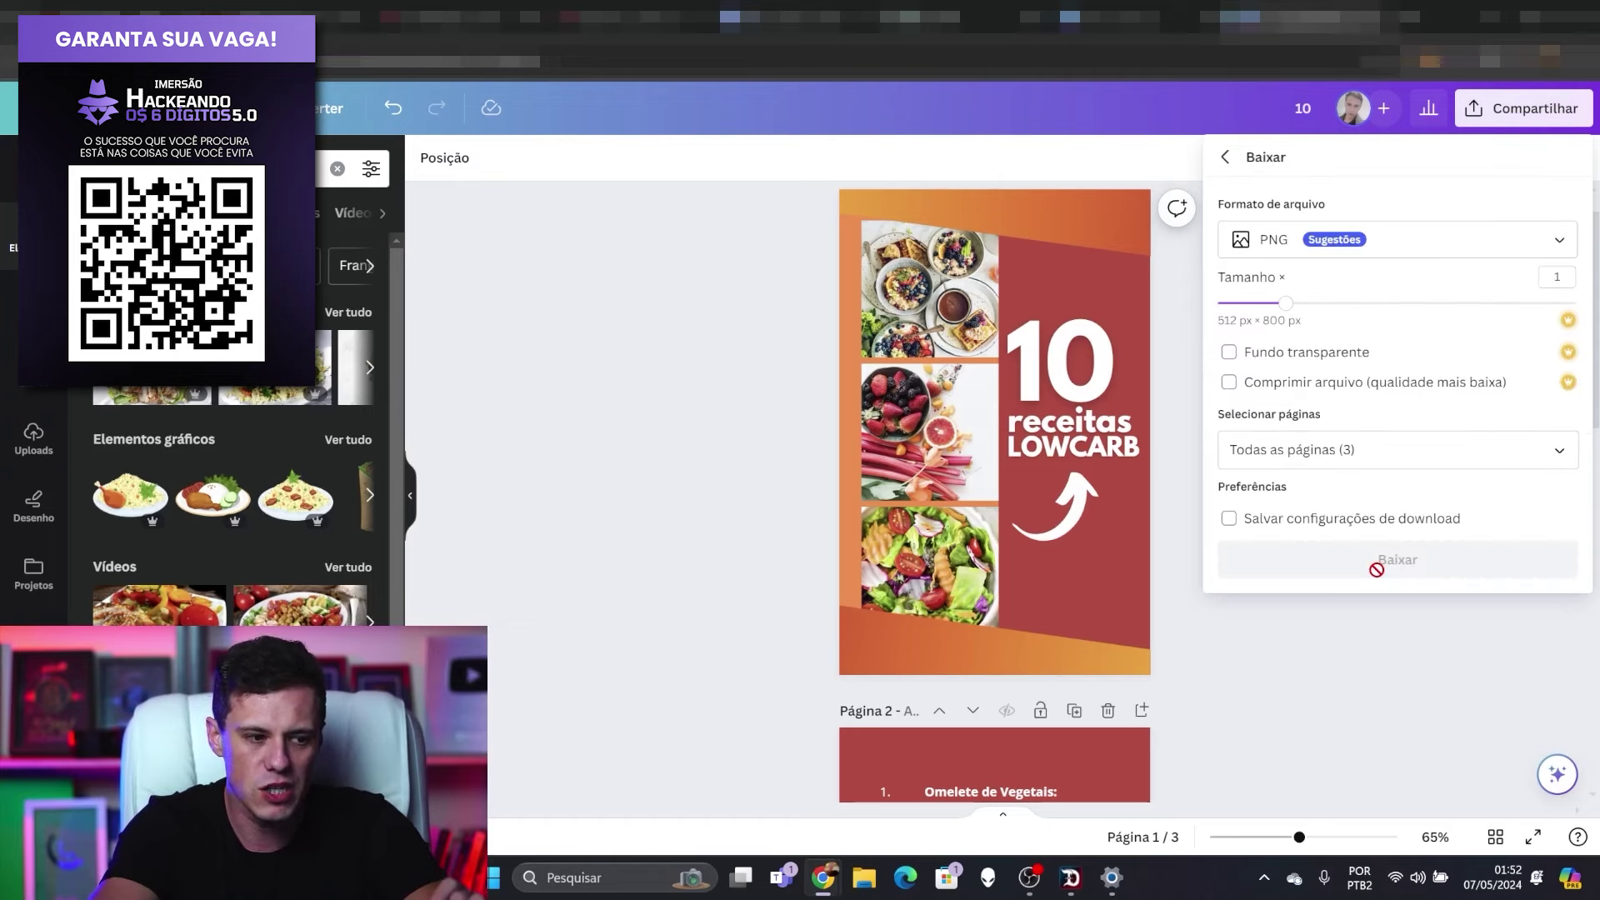
pyautogui.click(1341, 245)
pyautogui.click(1315, 418)
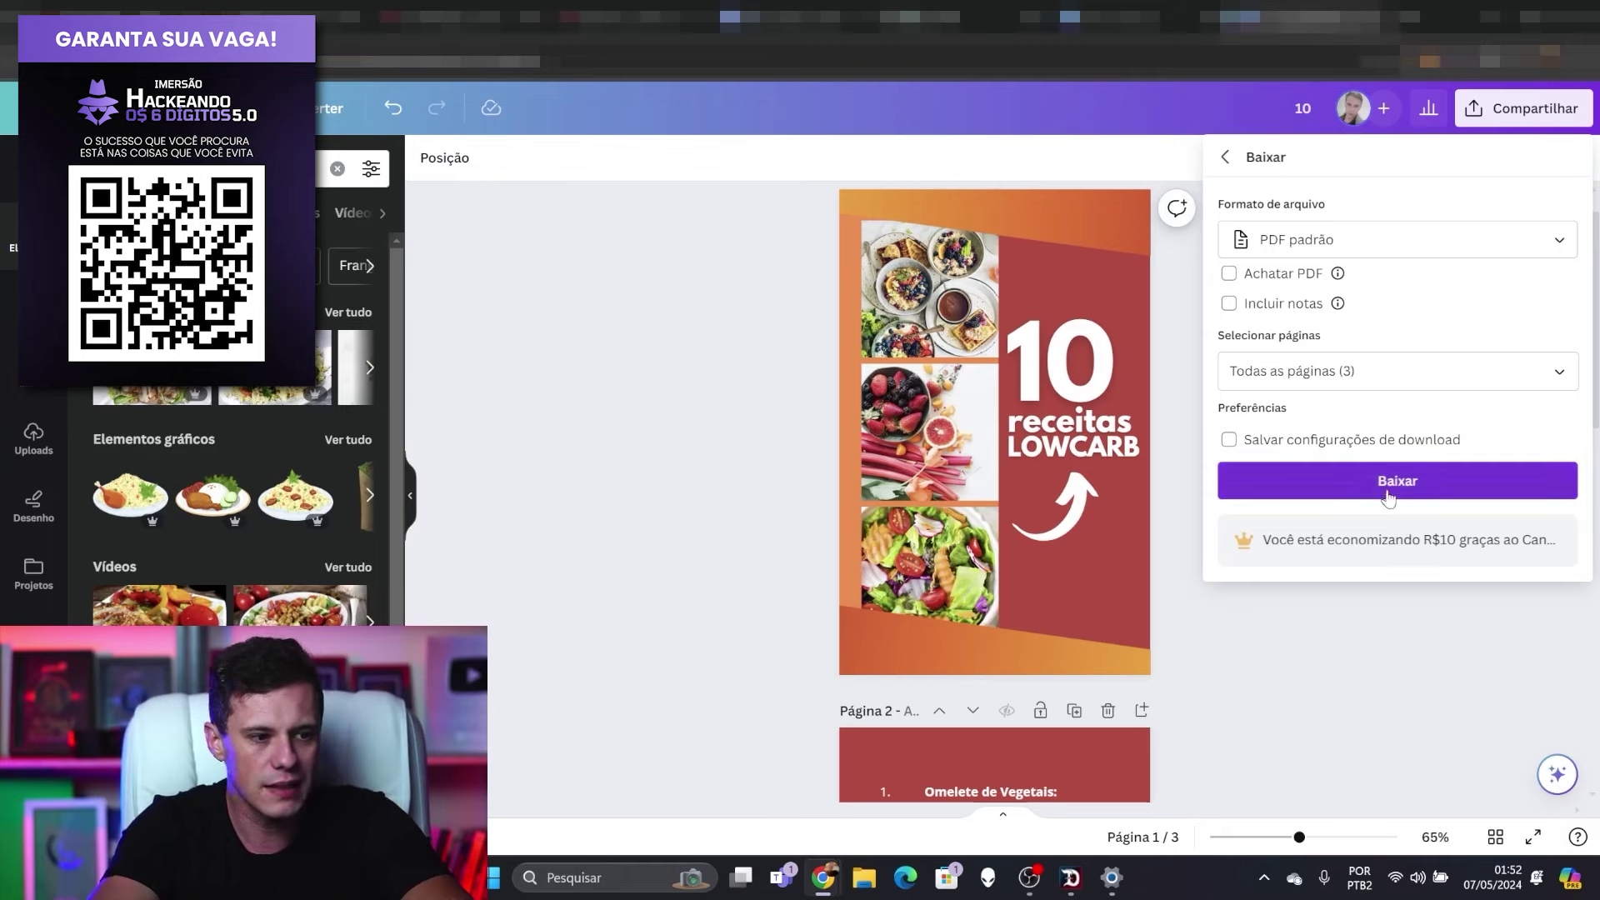
pyautogui.click(1314, 483)
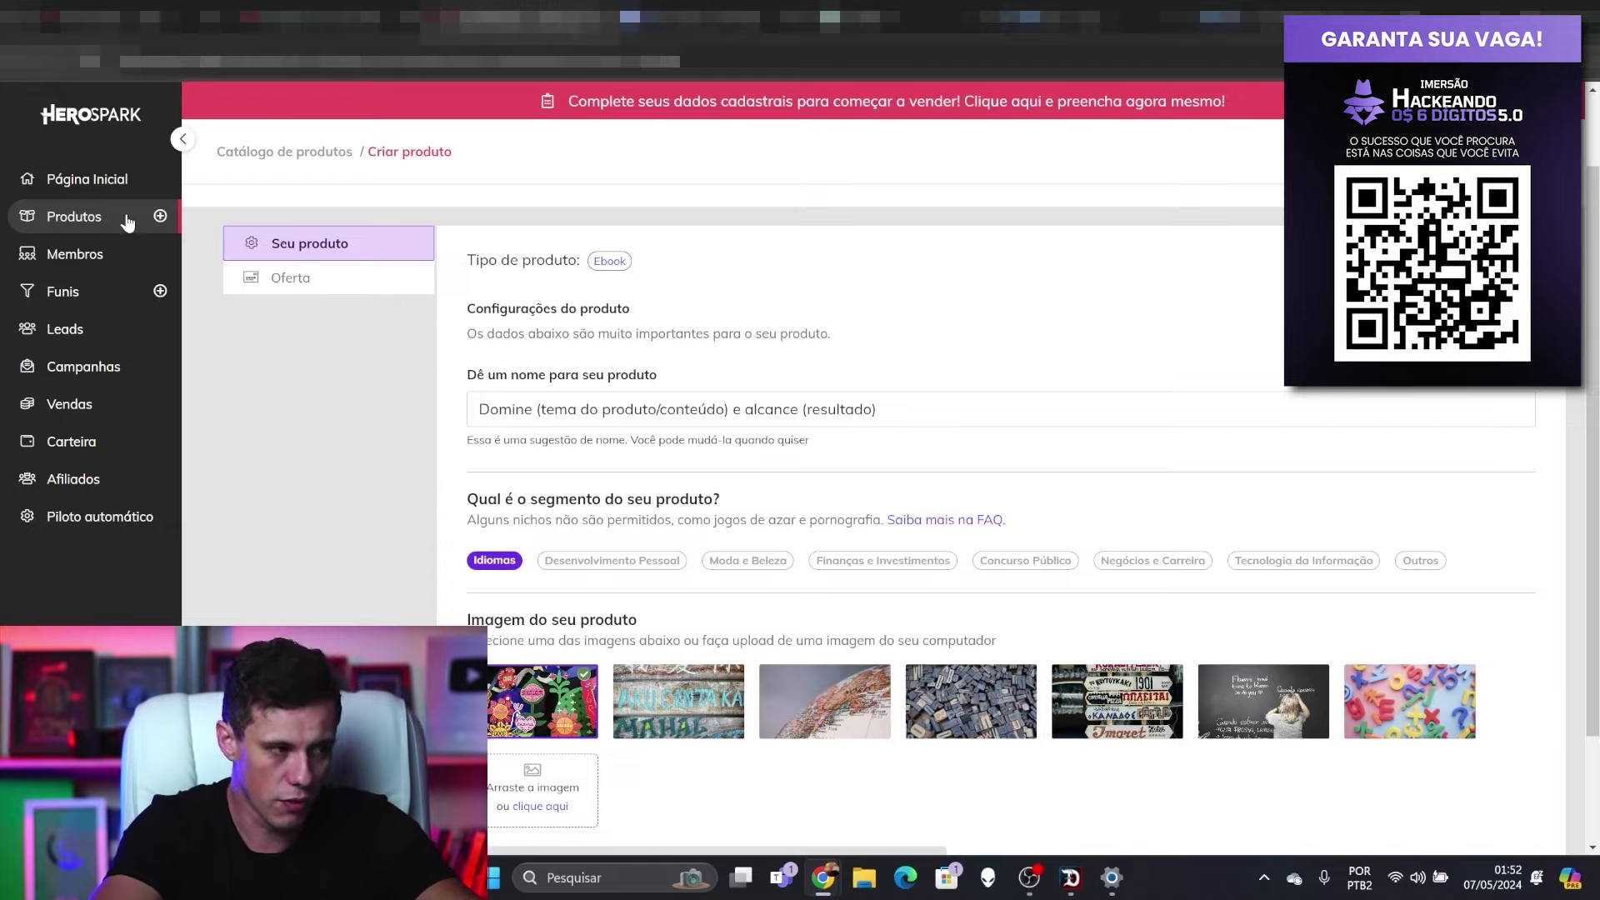
# Step: Switch to HeroSpark and start creating a new product of type Ebook
pyautogui.click(126, 222)
pyautogui.click(847, 564)
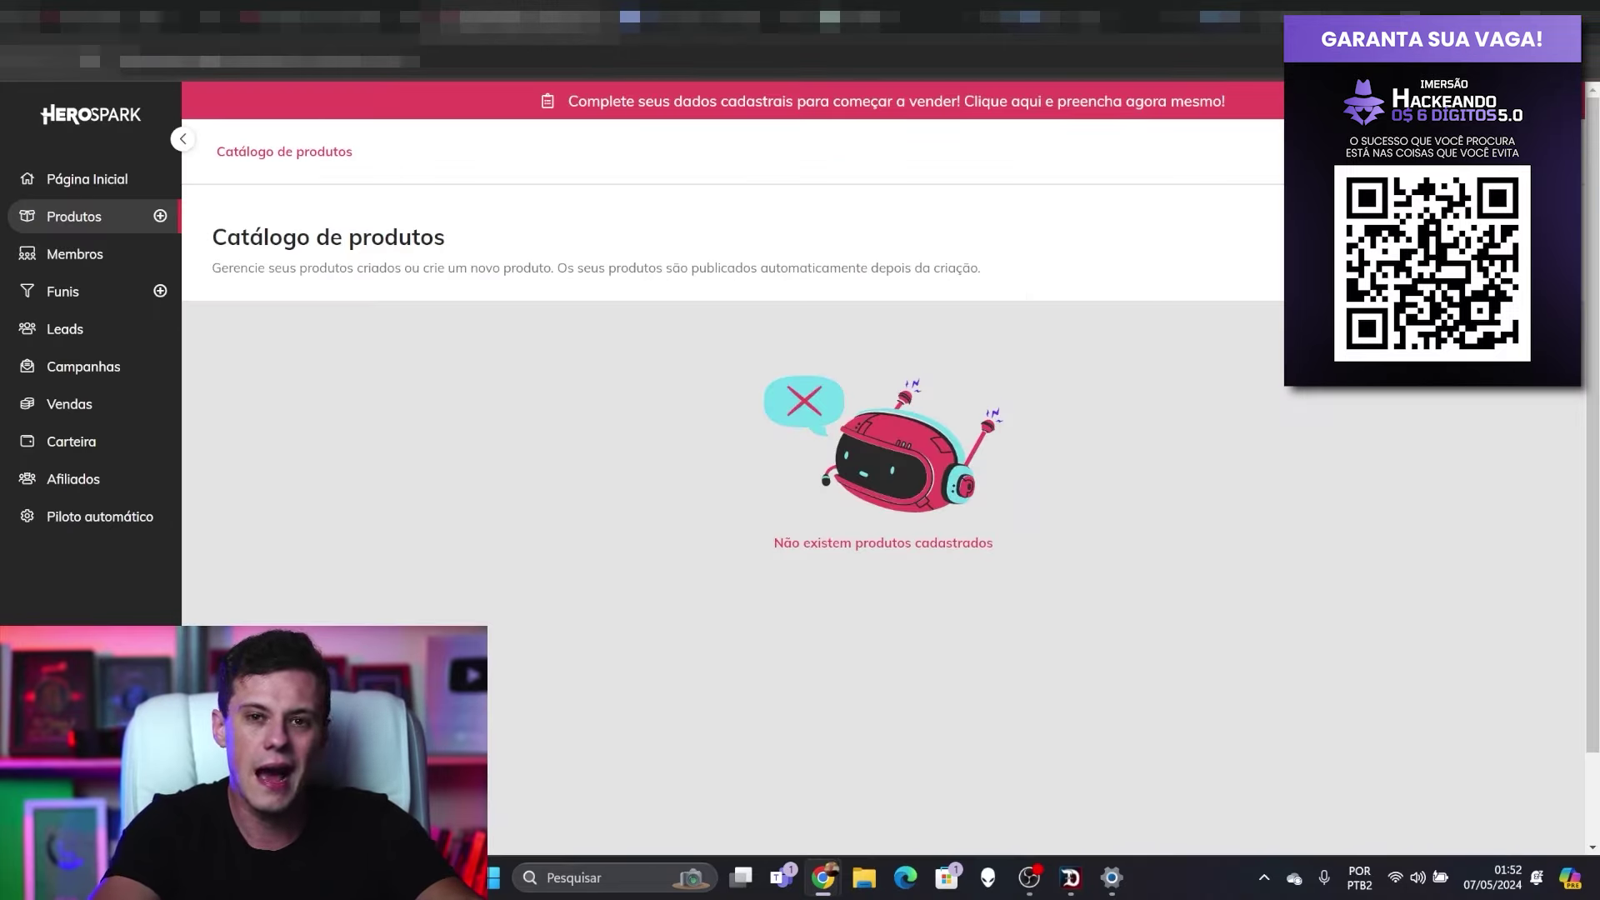
pyautogui.scroll(-1, 1098, 716)
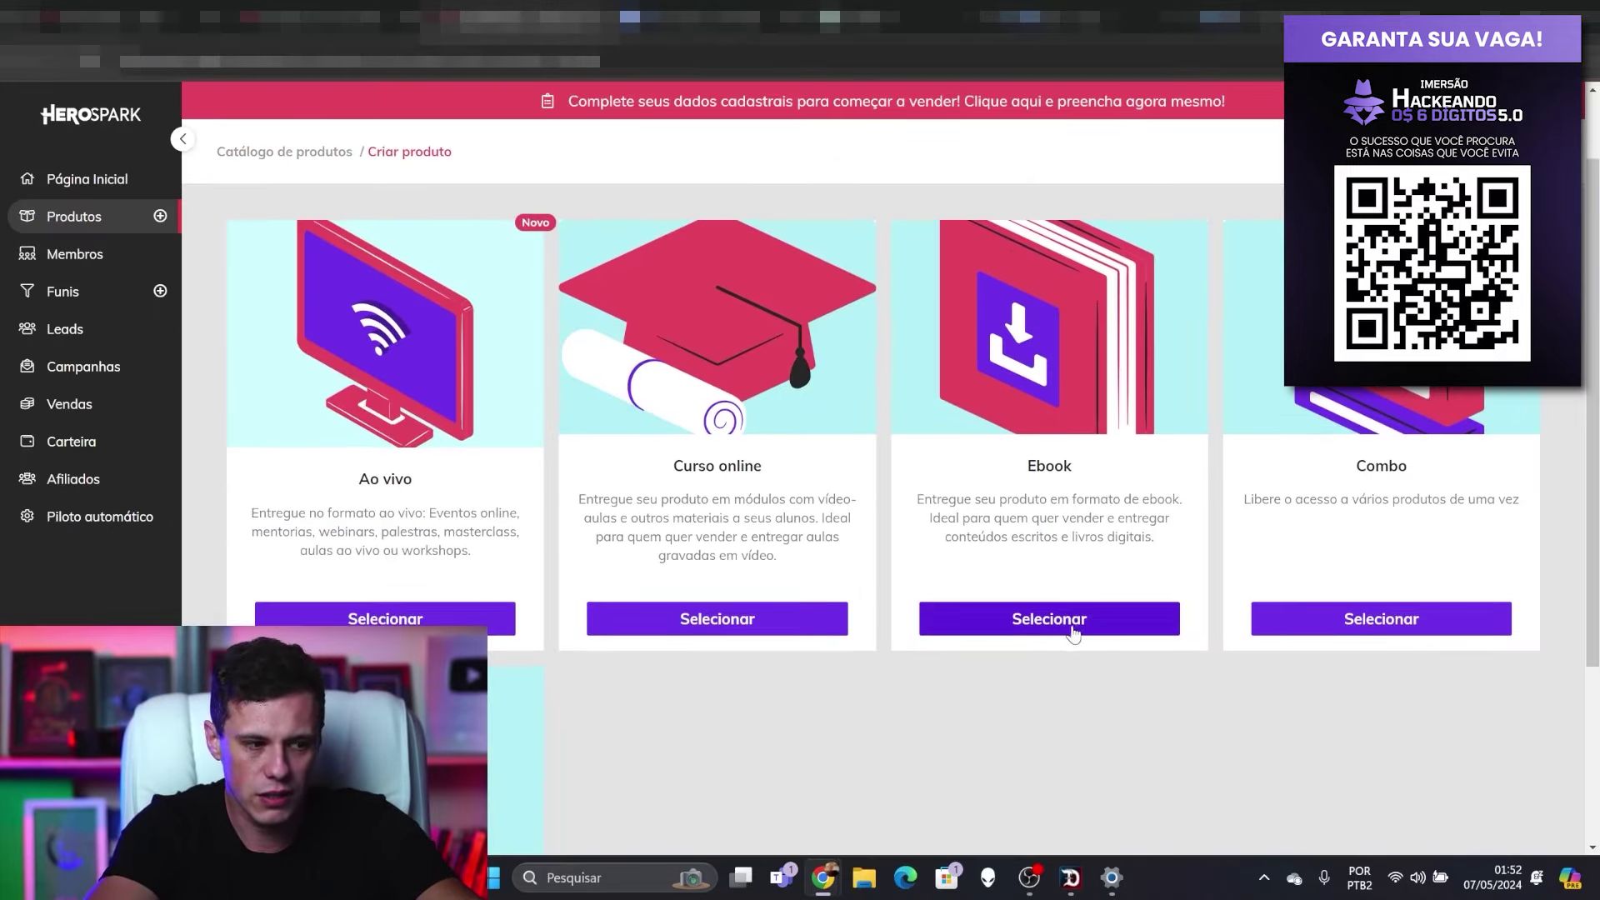
pyautogui.click(1086, 621)
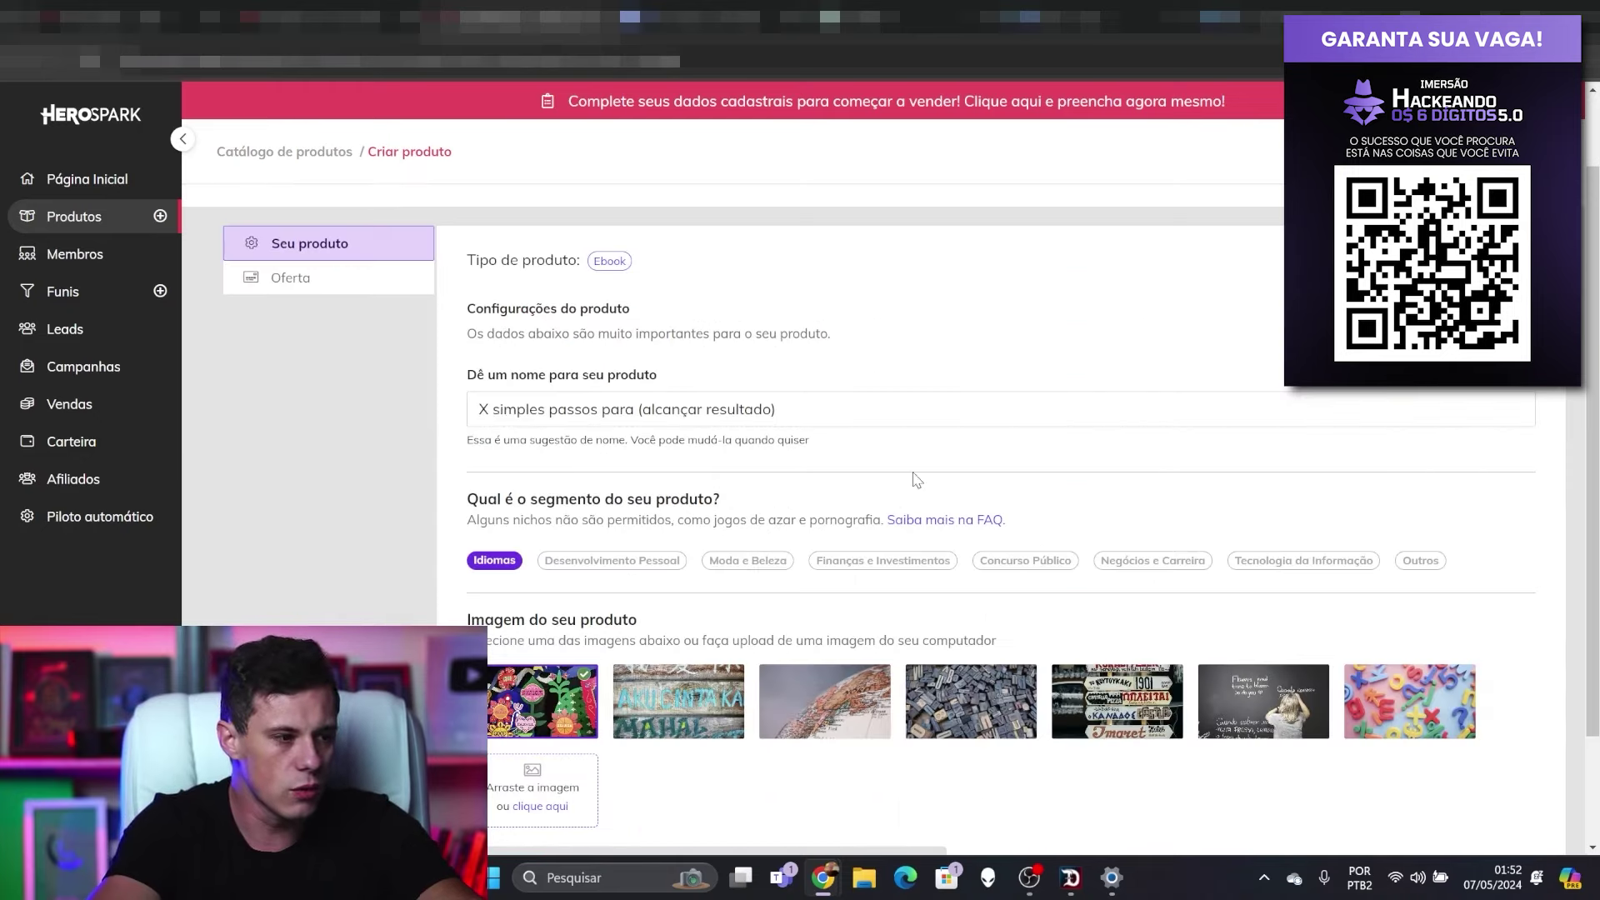
# Step: Replace the suggested product name with "10 RECEITAS LOWCARB"
pyautogui.moveTo(836, 409); pyautogui.dragTo(417, 403)
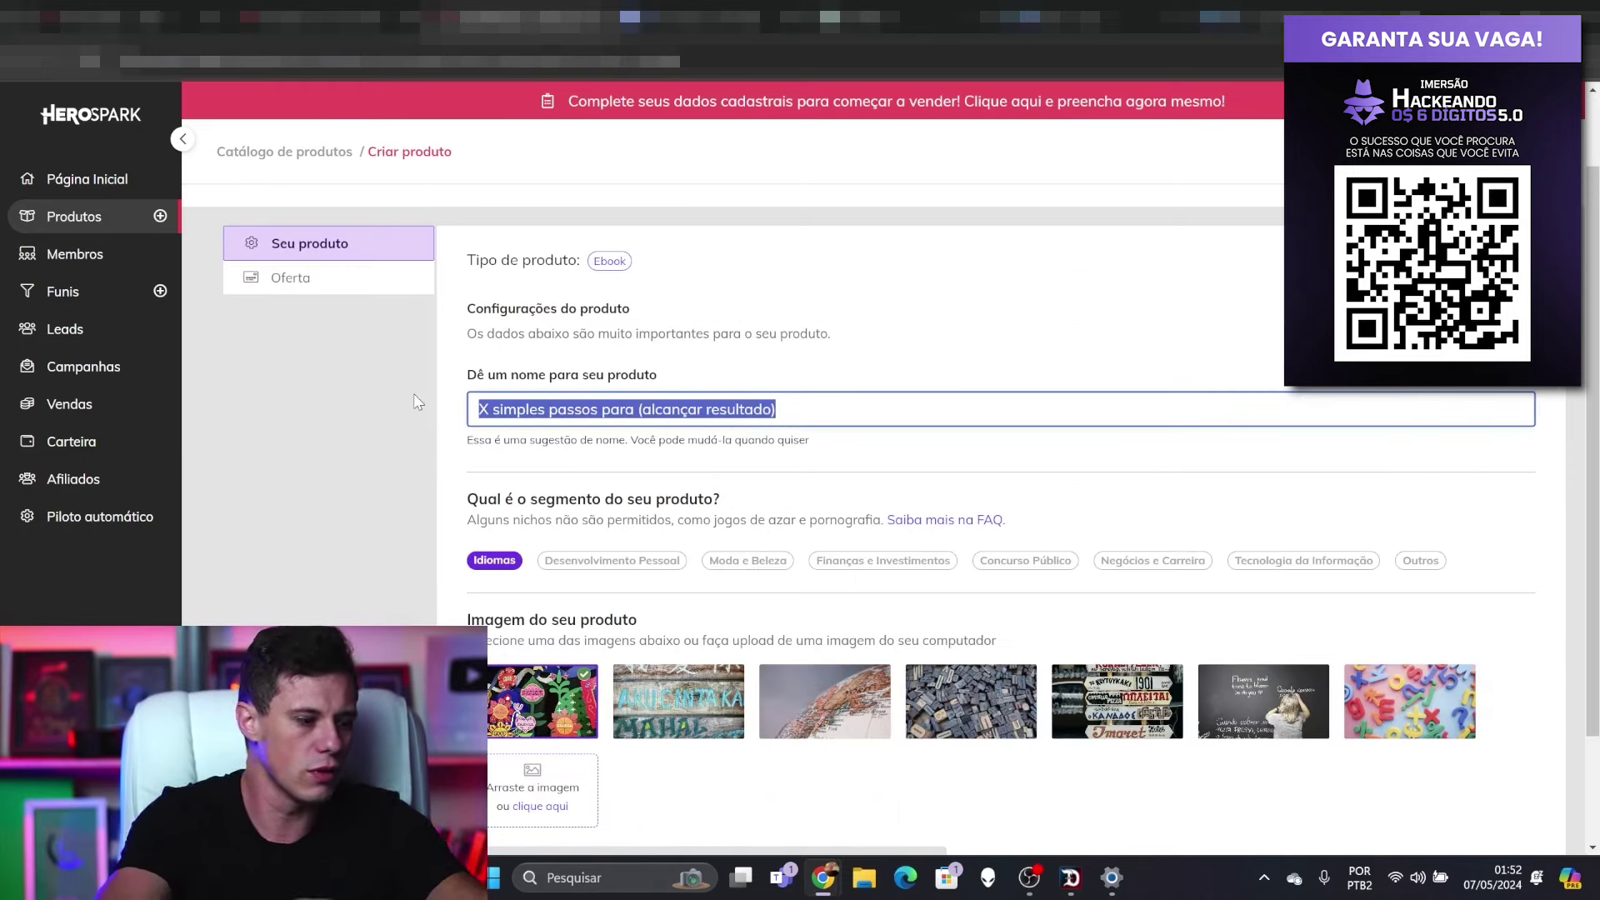
pyautogui.write('10 RECEIT')
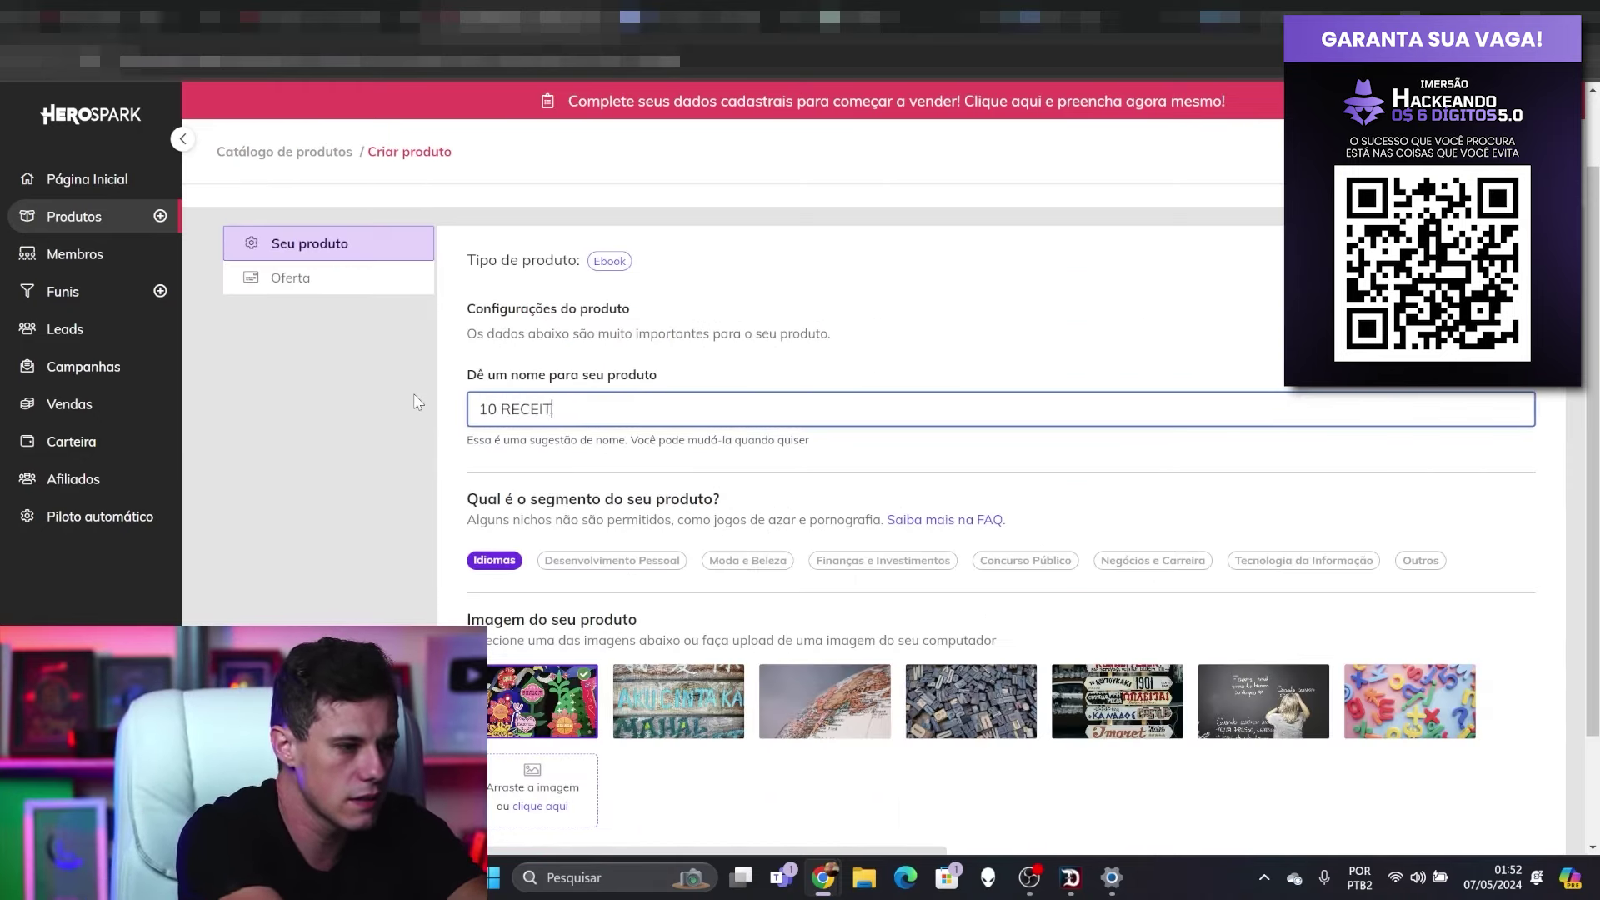
pyautogui.write('AS LOWCARB')
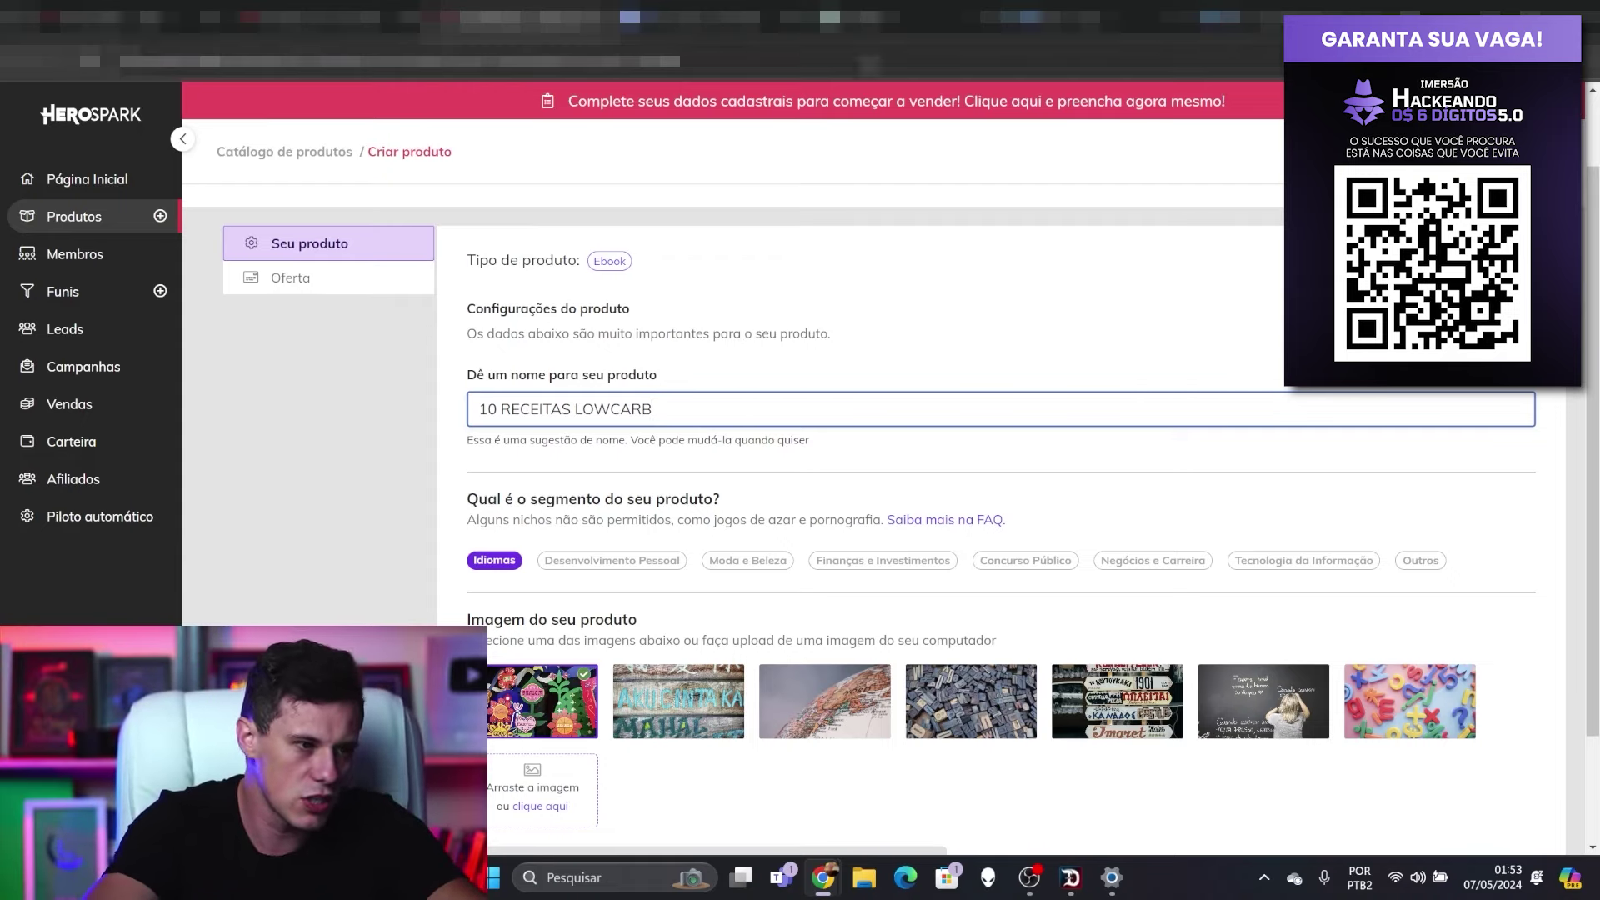
pyautogui.hotkey('ctrl', 'Tab')
pyautogui.hotkey('ctrl', 'Tab')
pyautogui.hotkey('ctrl', 'Tab')
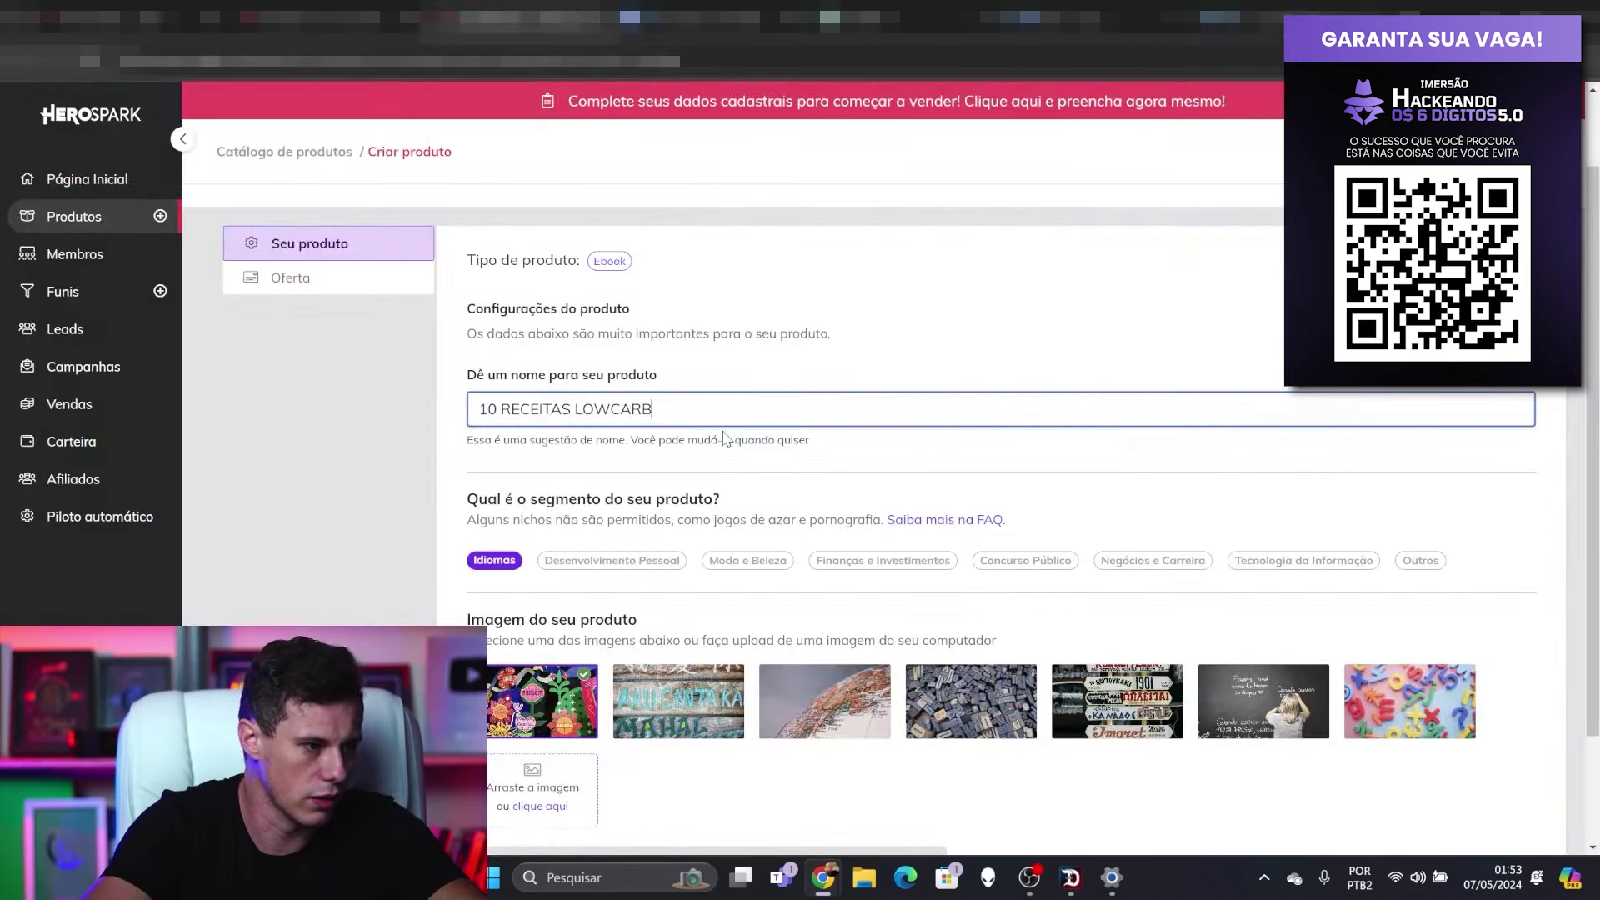
# Step: Set the product's segment to Saúde e Esportes from the additional niches
pyautogui.scroll(-1, 802, 391)
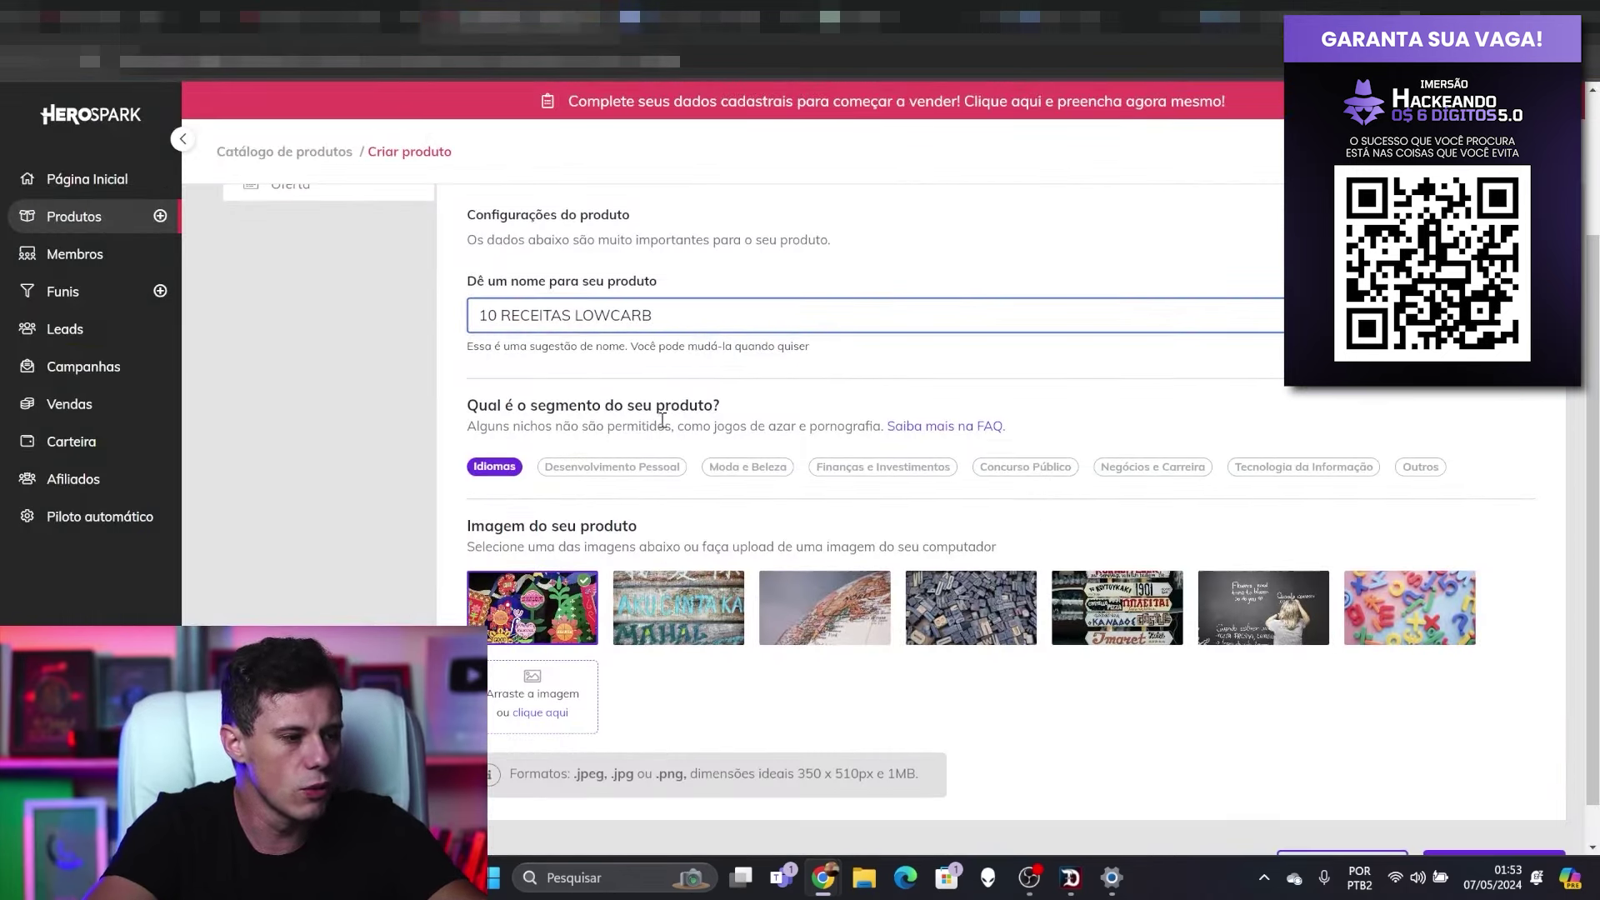
pyautogui.click(492, 448)
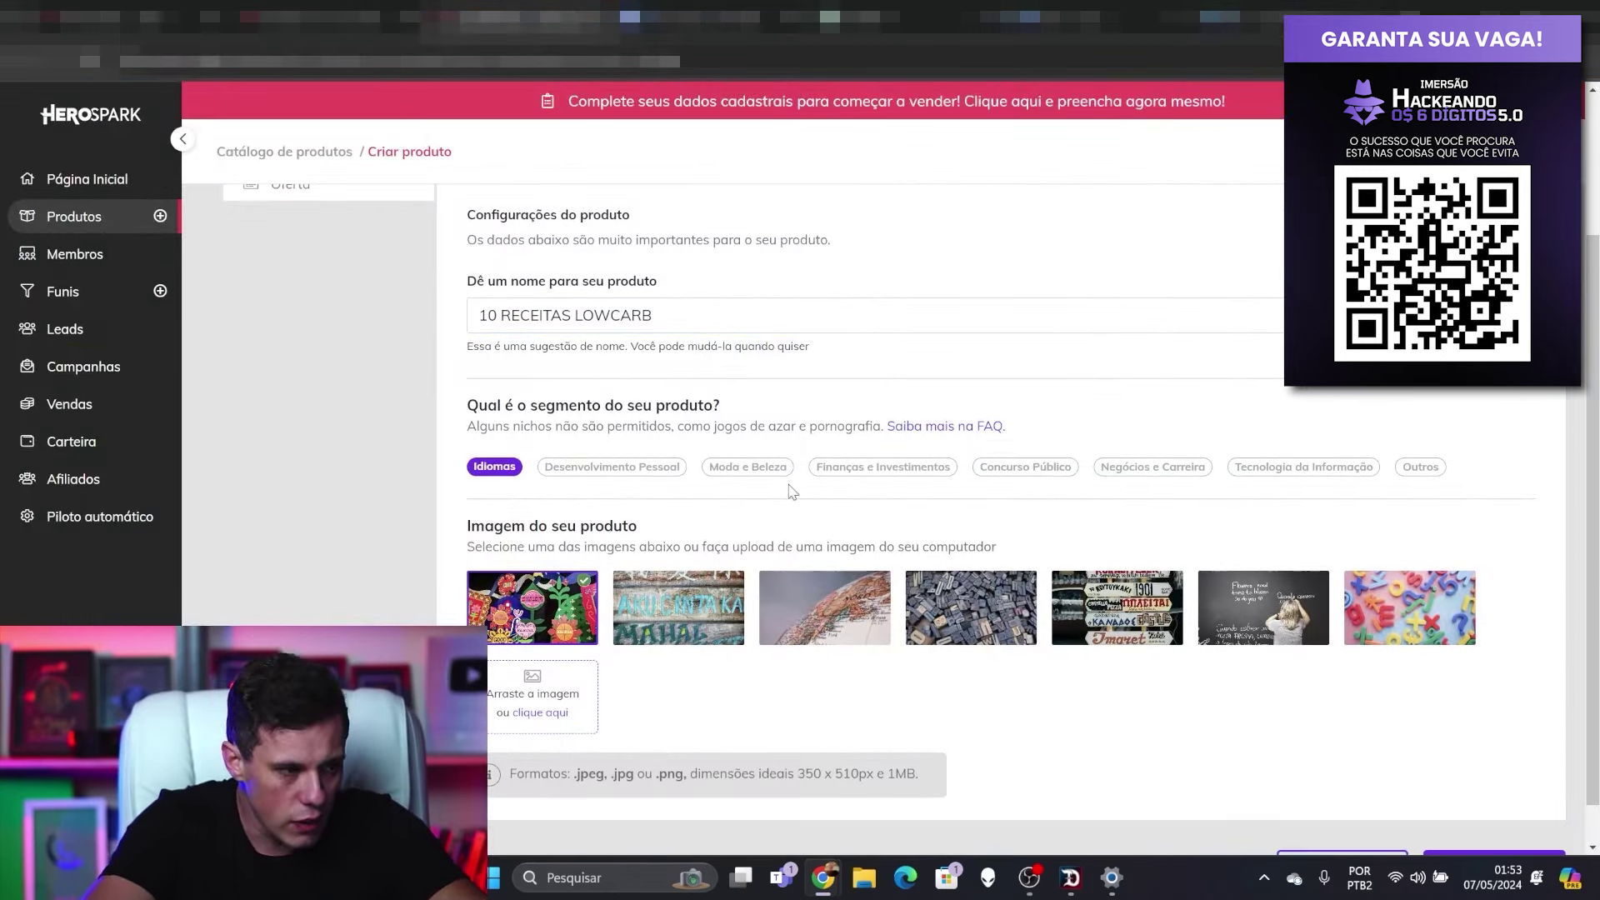
pyautogui.click(1425, 468)
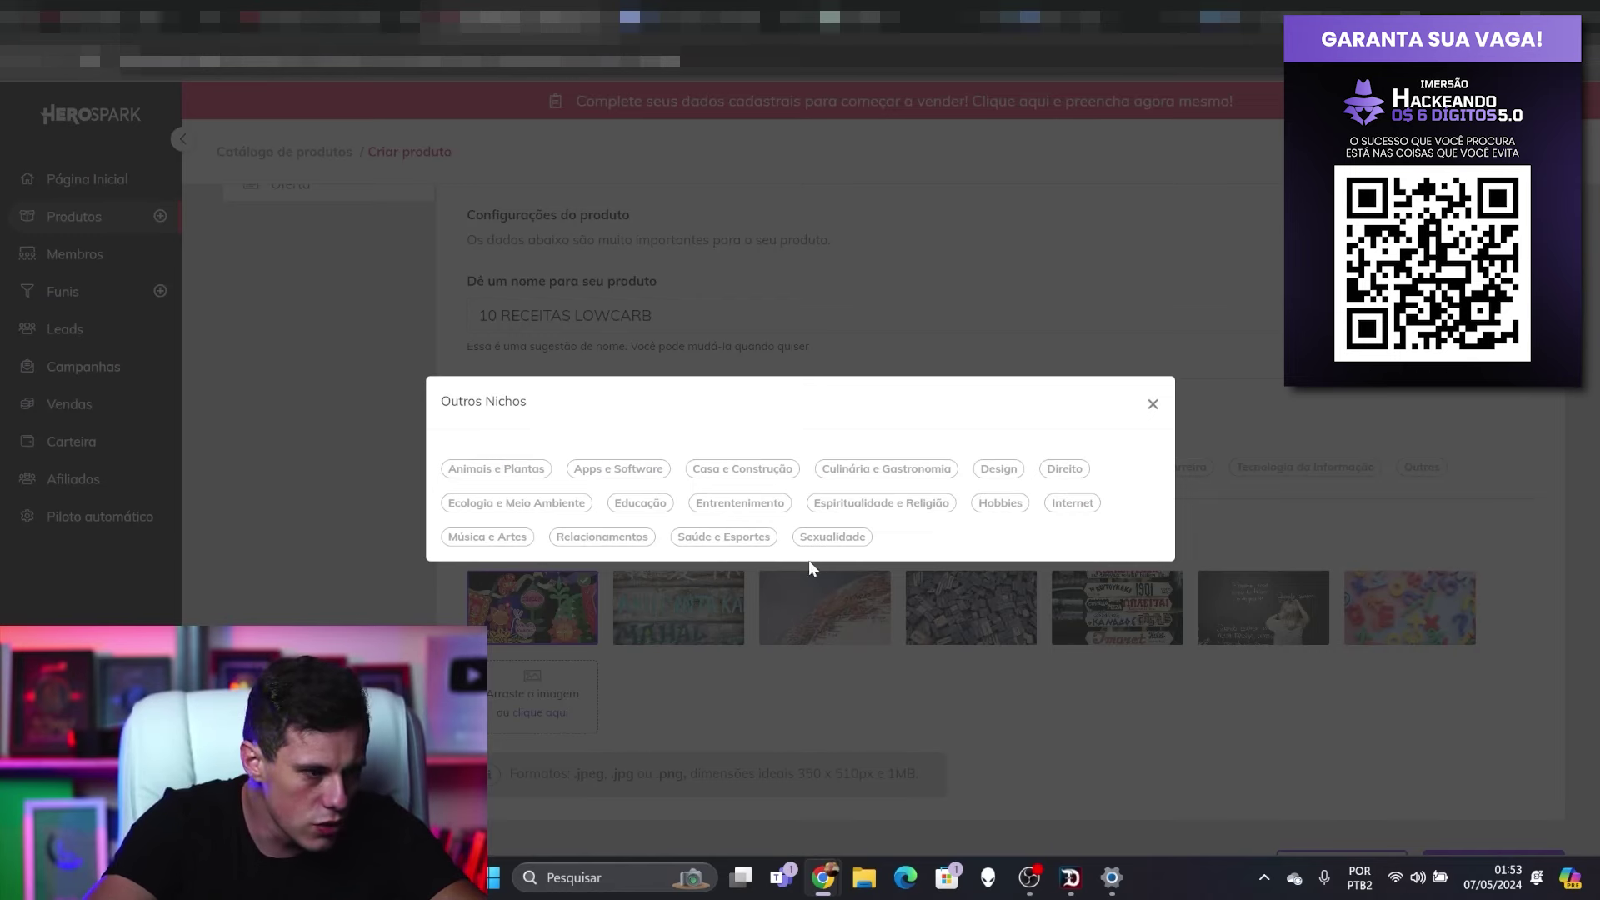
pyautogui.click(738, 539)
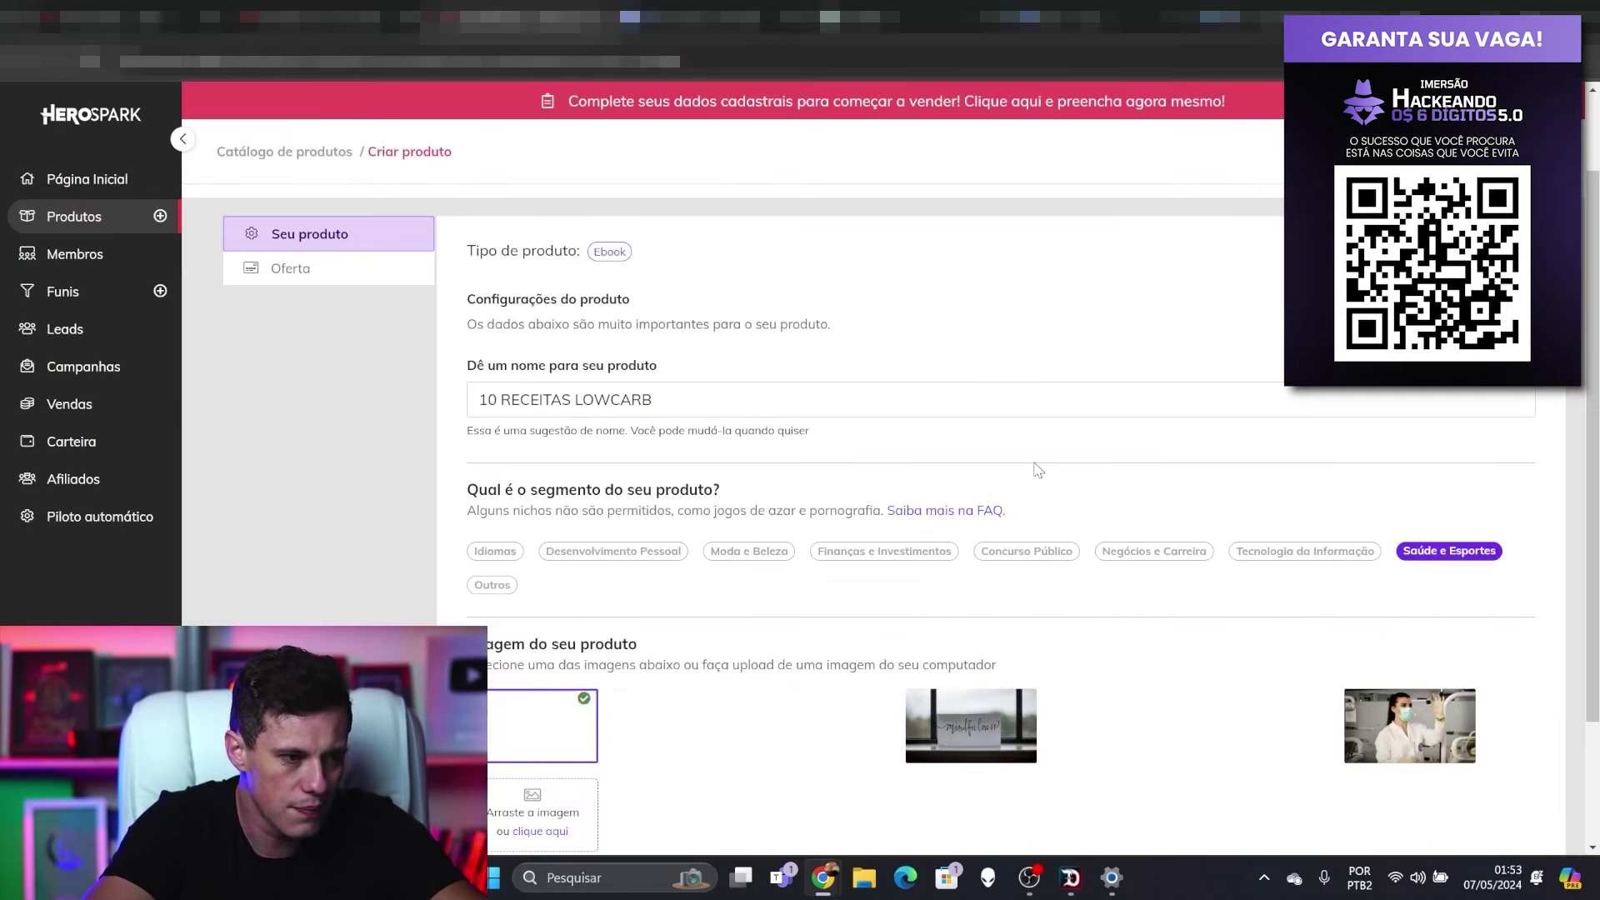
# Step: Switch to Canva and create a new blank design with a custom size of 350 × 510 px for the product image
pyautogui.scroll(-1, 1342, 421)
pyautogui.scroll(-1, 1332, 408)
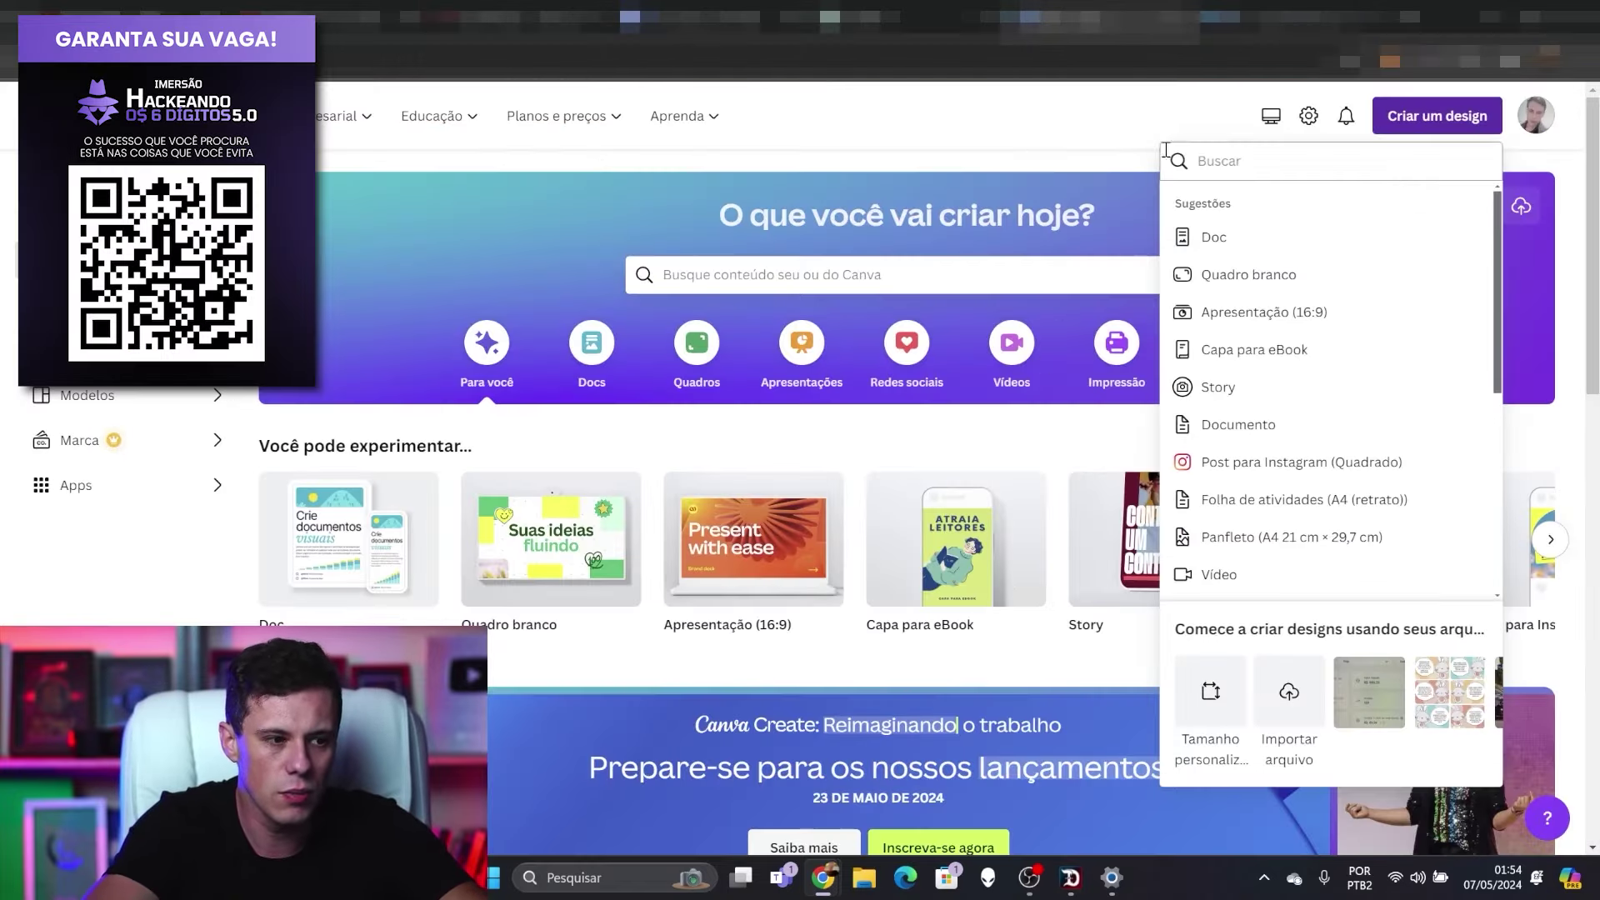
pyautogui.click(1430, 125)
pyautogui.click(1431, 122)
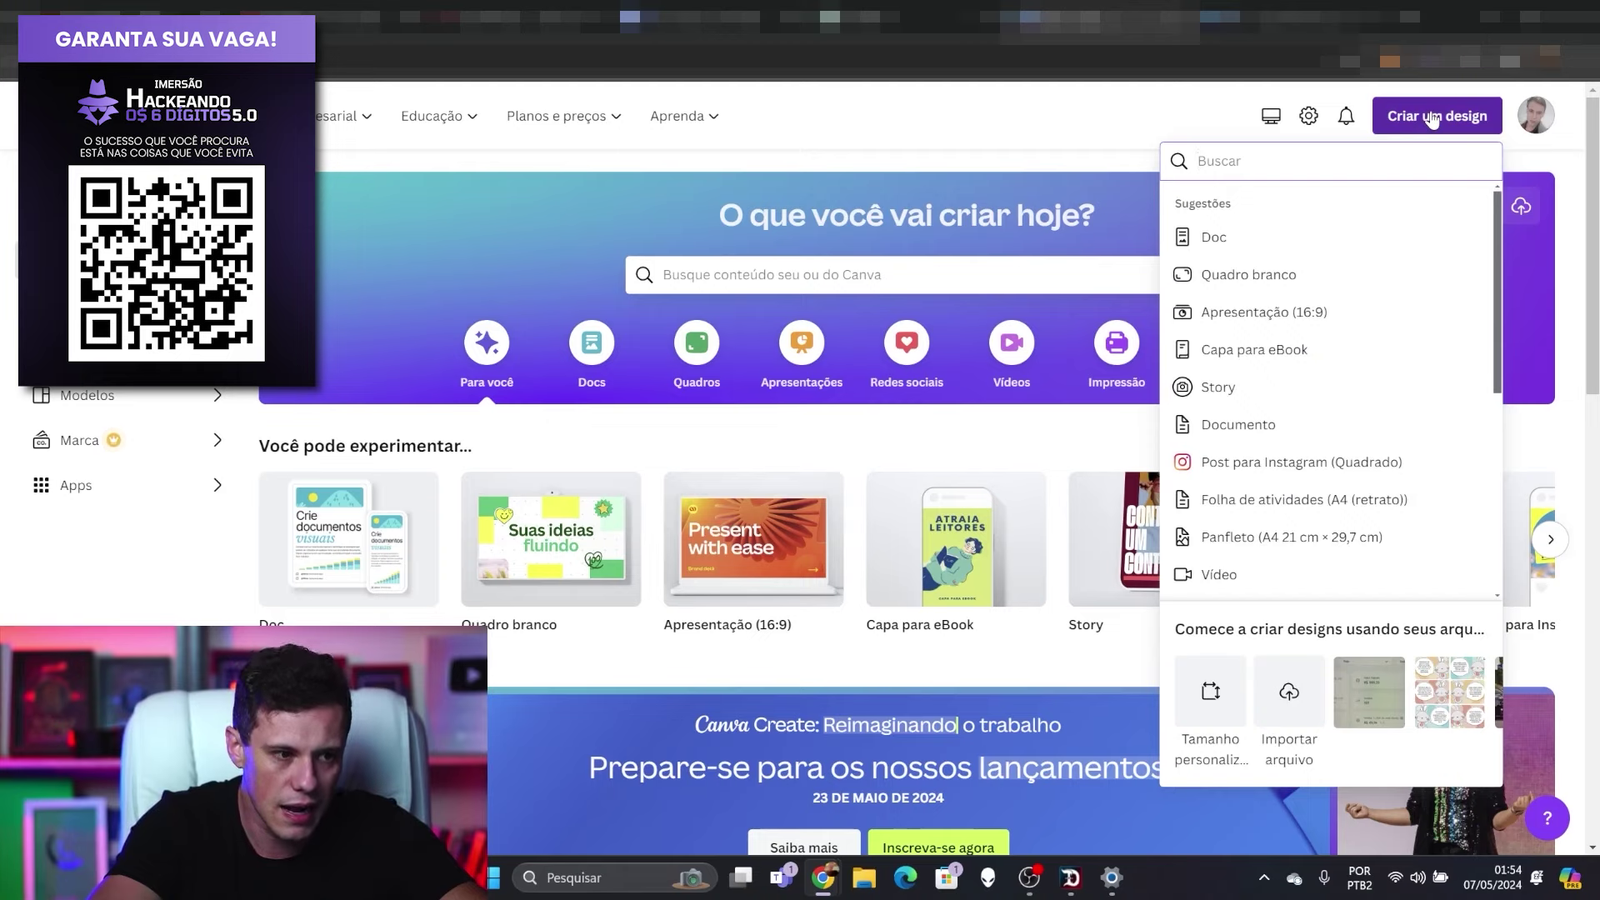
pyautogui.scroll(-1, 1332, 479)
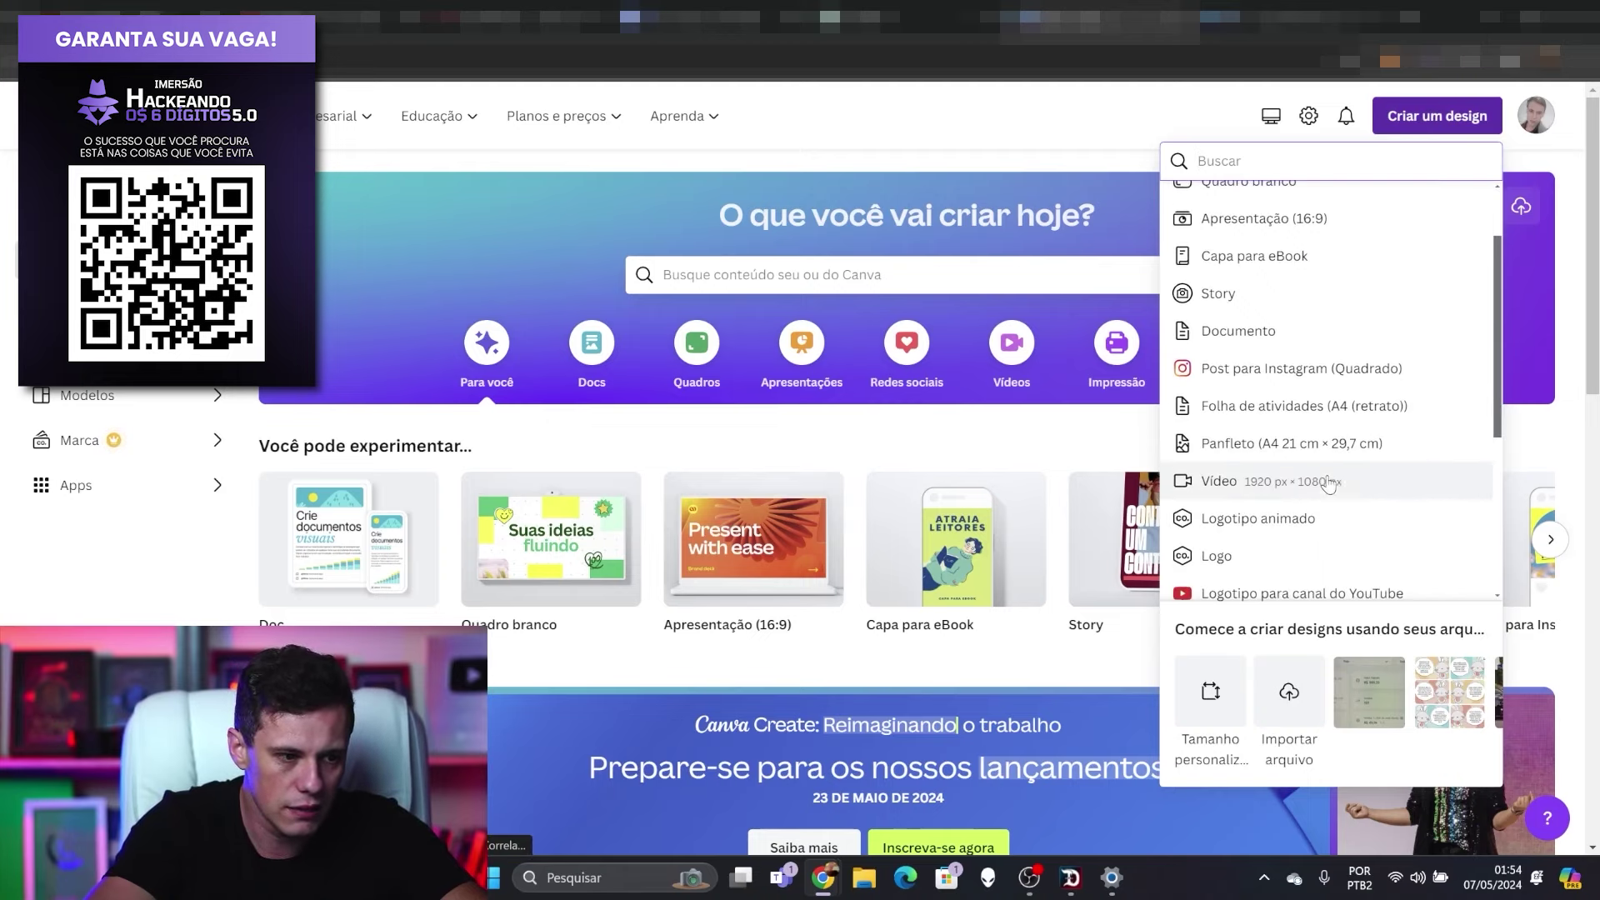
pyautogui.click(1212, 699)
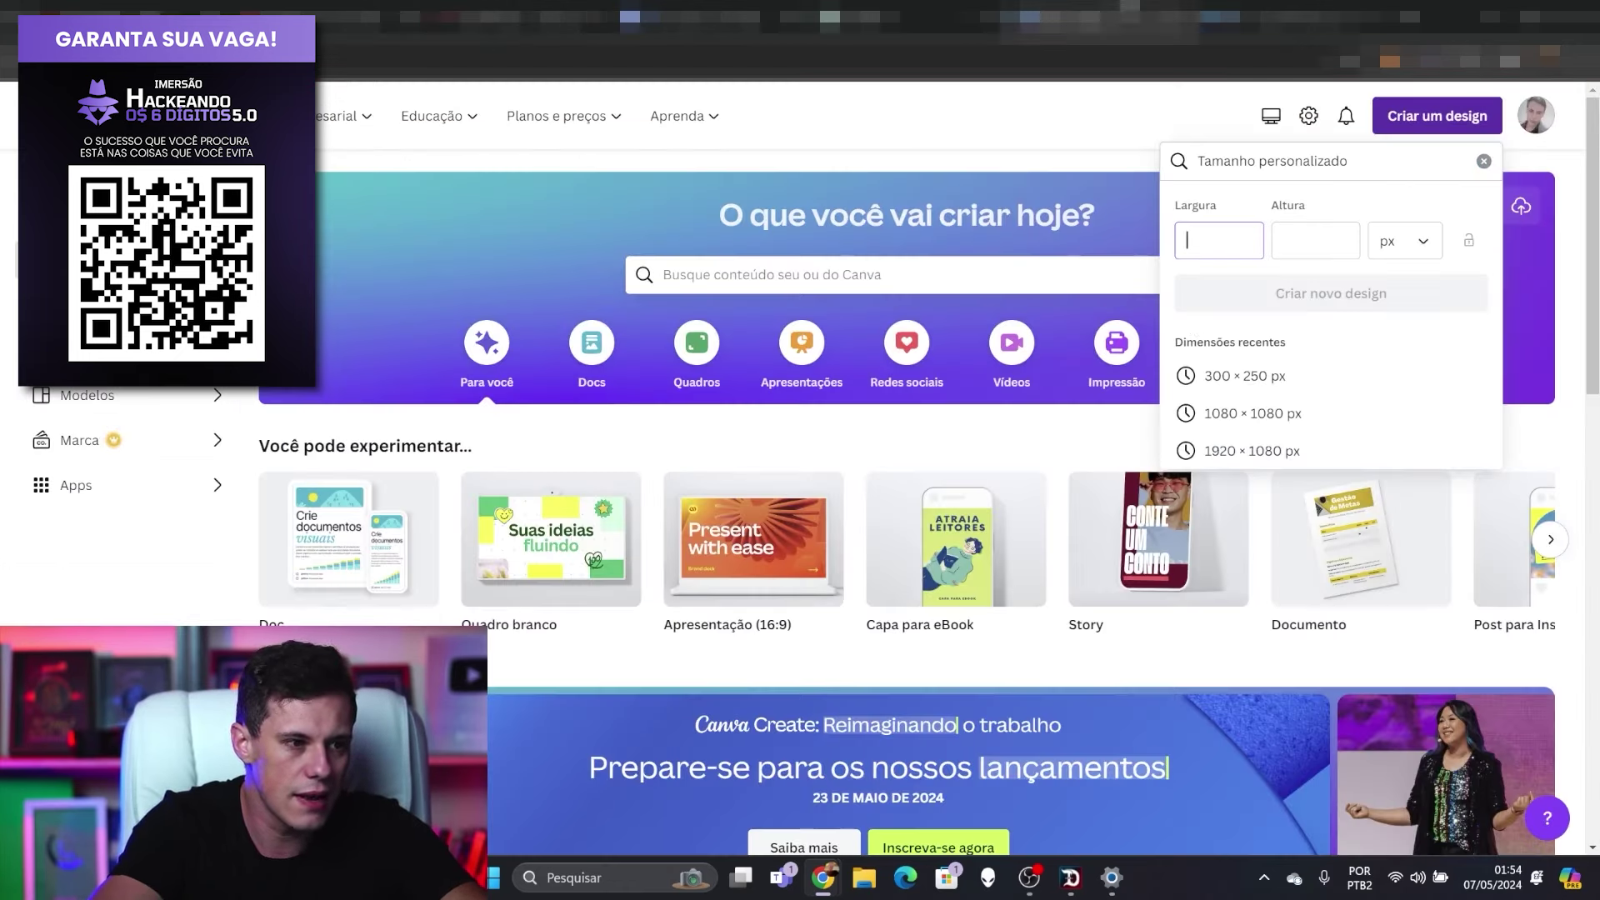
pyautogui.click(1125, 17)
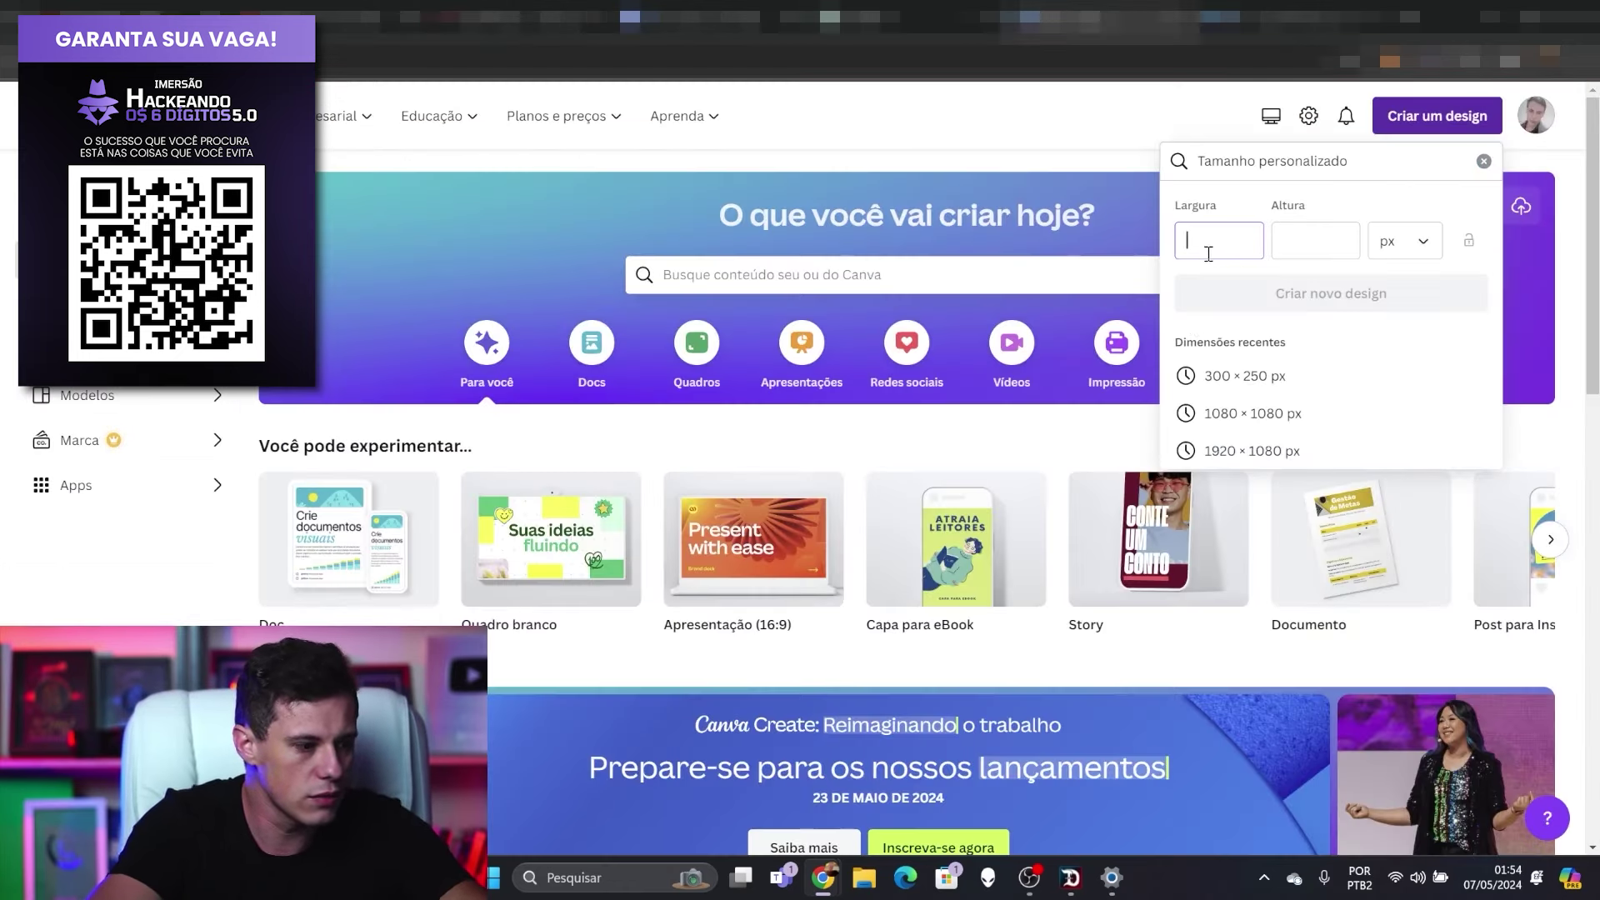
pyautogui.write('350')
pyautogui.click(1331, 247)
pyautogui.write('5')
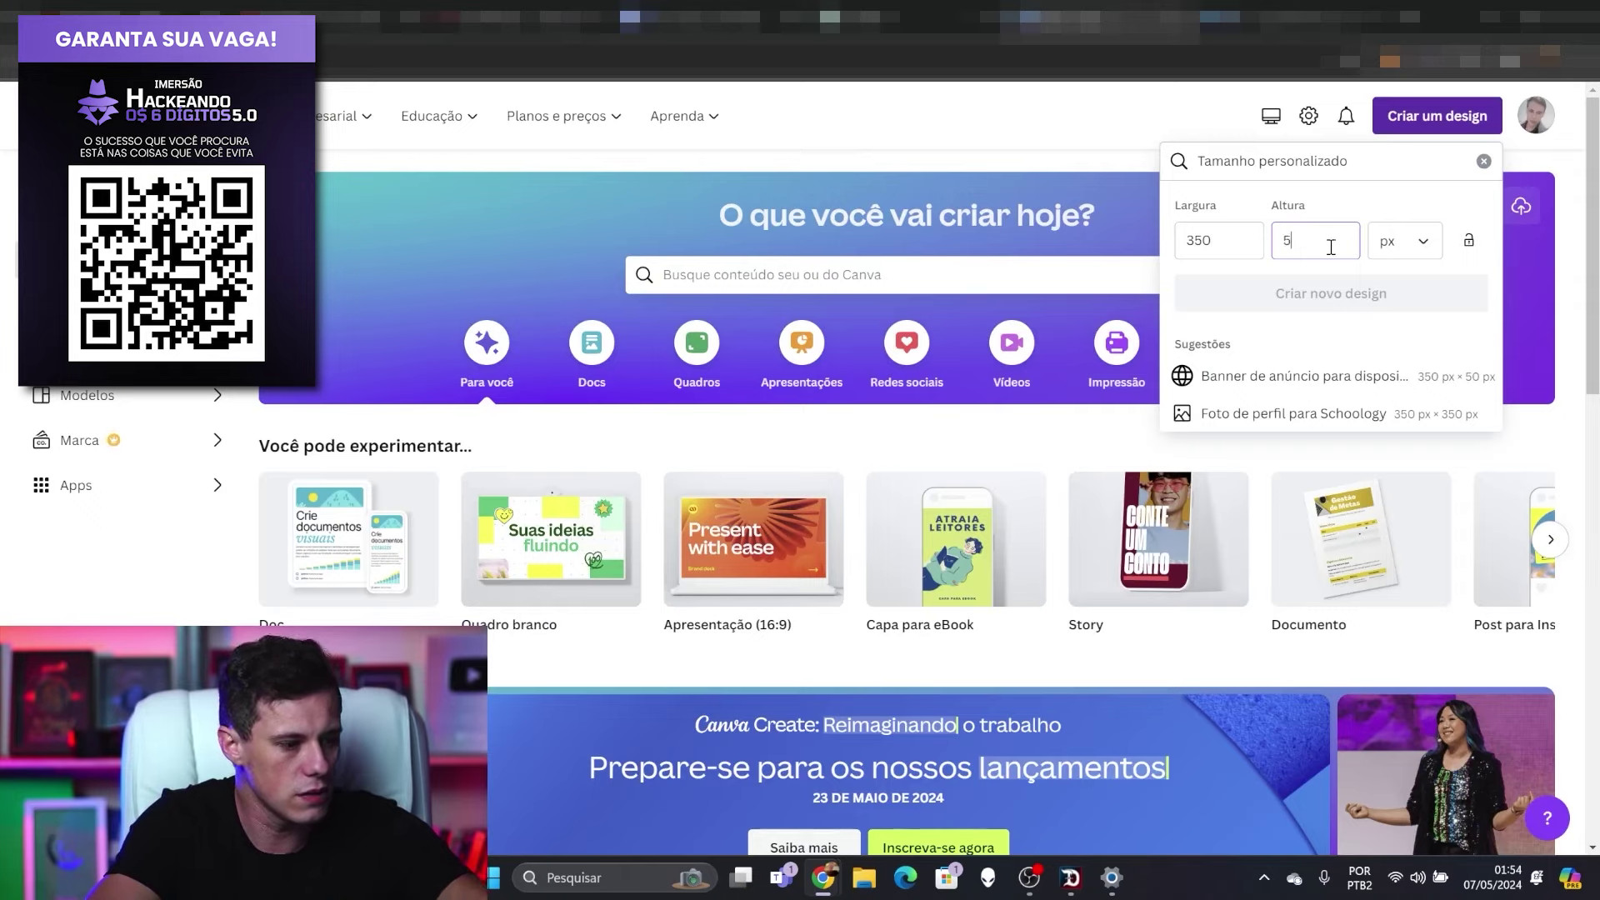
pyautogui.write('0')
pyautogui.click(1367, 295)
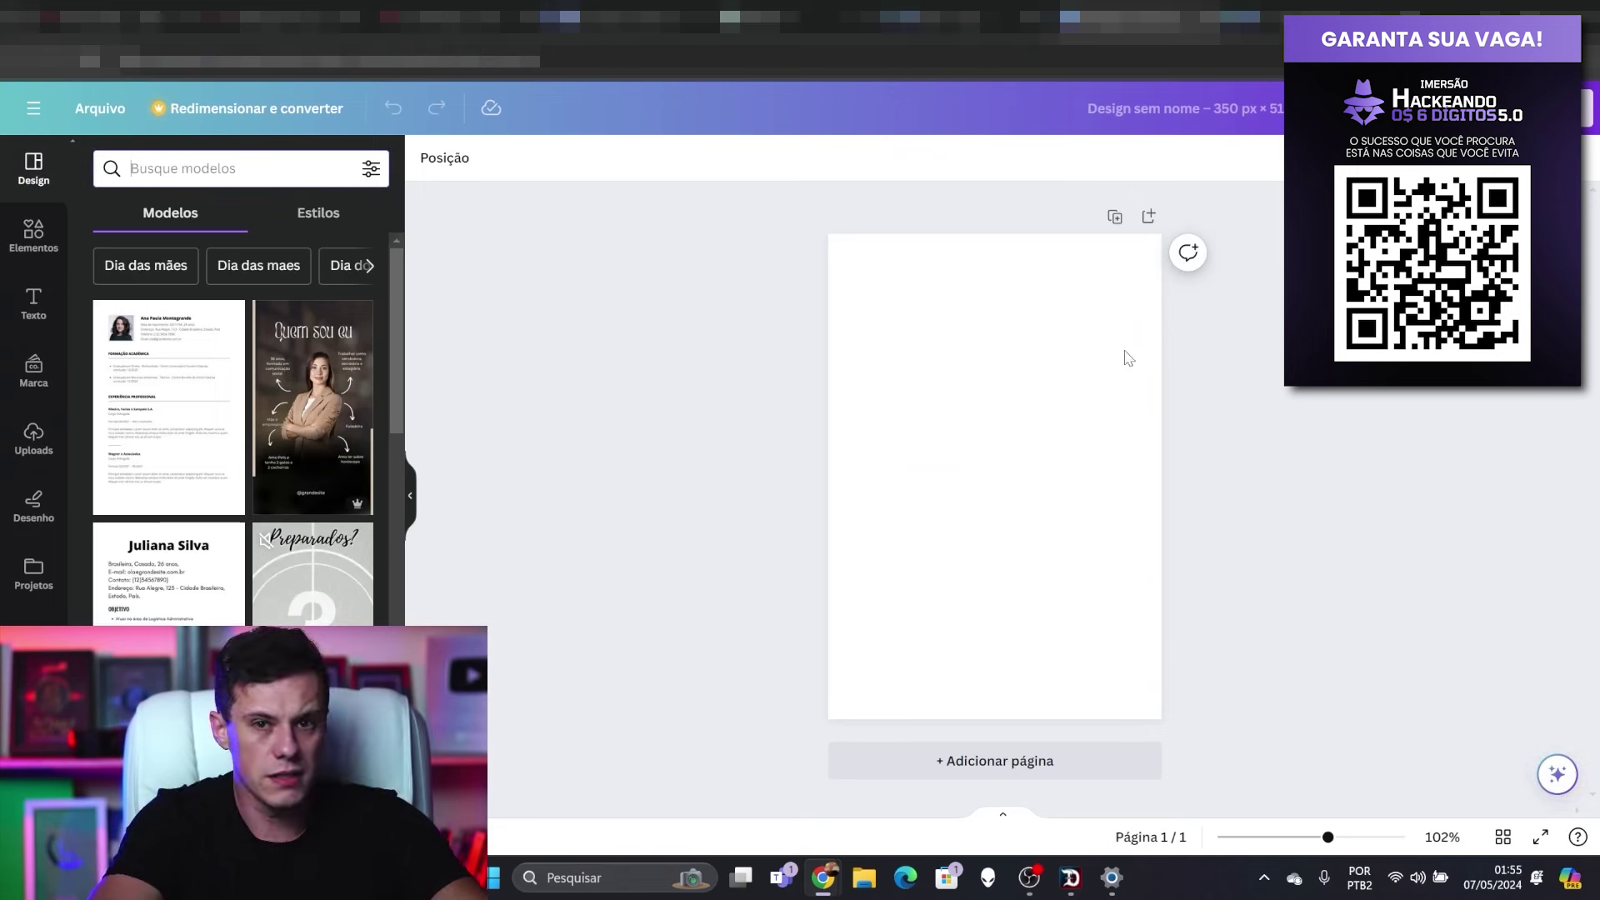
# Step: Search the templates for "RECEITAS LOWCARB" and apply the orange and white healthy-recipes ebook cover with three food photos
pyautogui.write('RECEITAS LOWCARB')
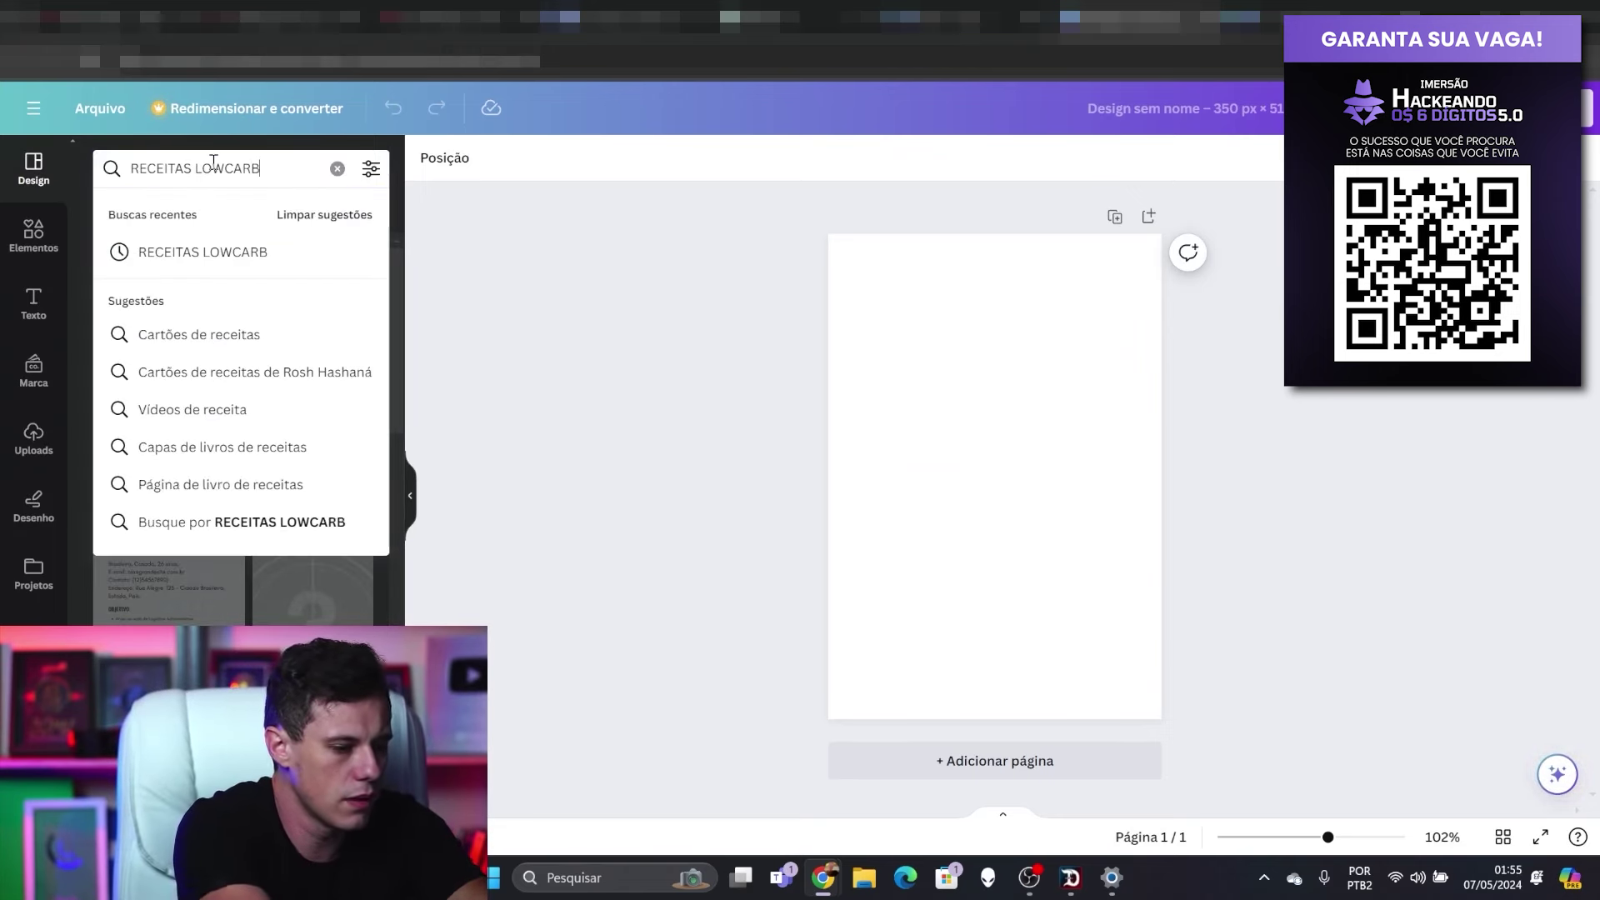
pyautogui.press('Return')
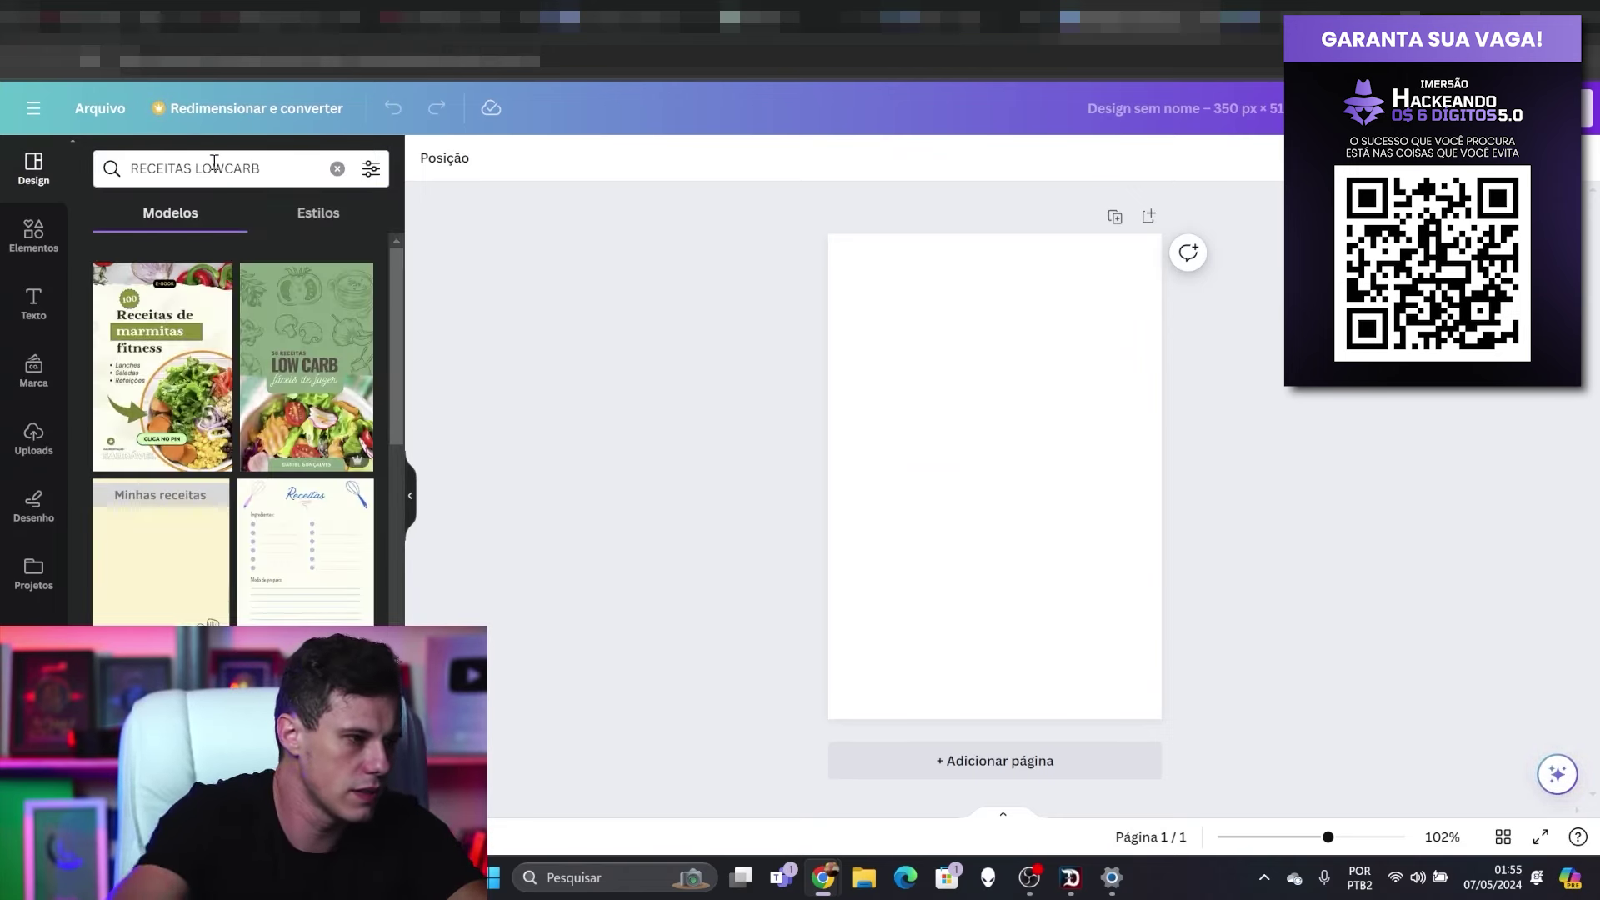
pyautogui.scroll(-5, 333, 295)
pyautogui.scroll(-10, 336, 300)
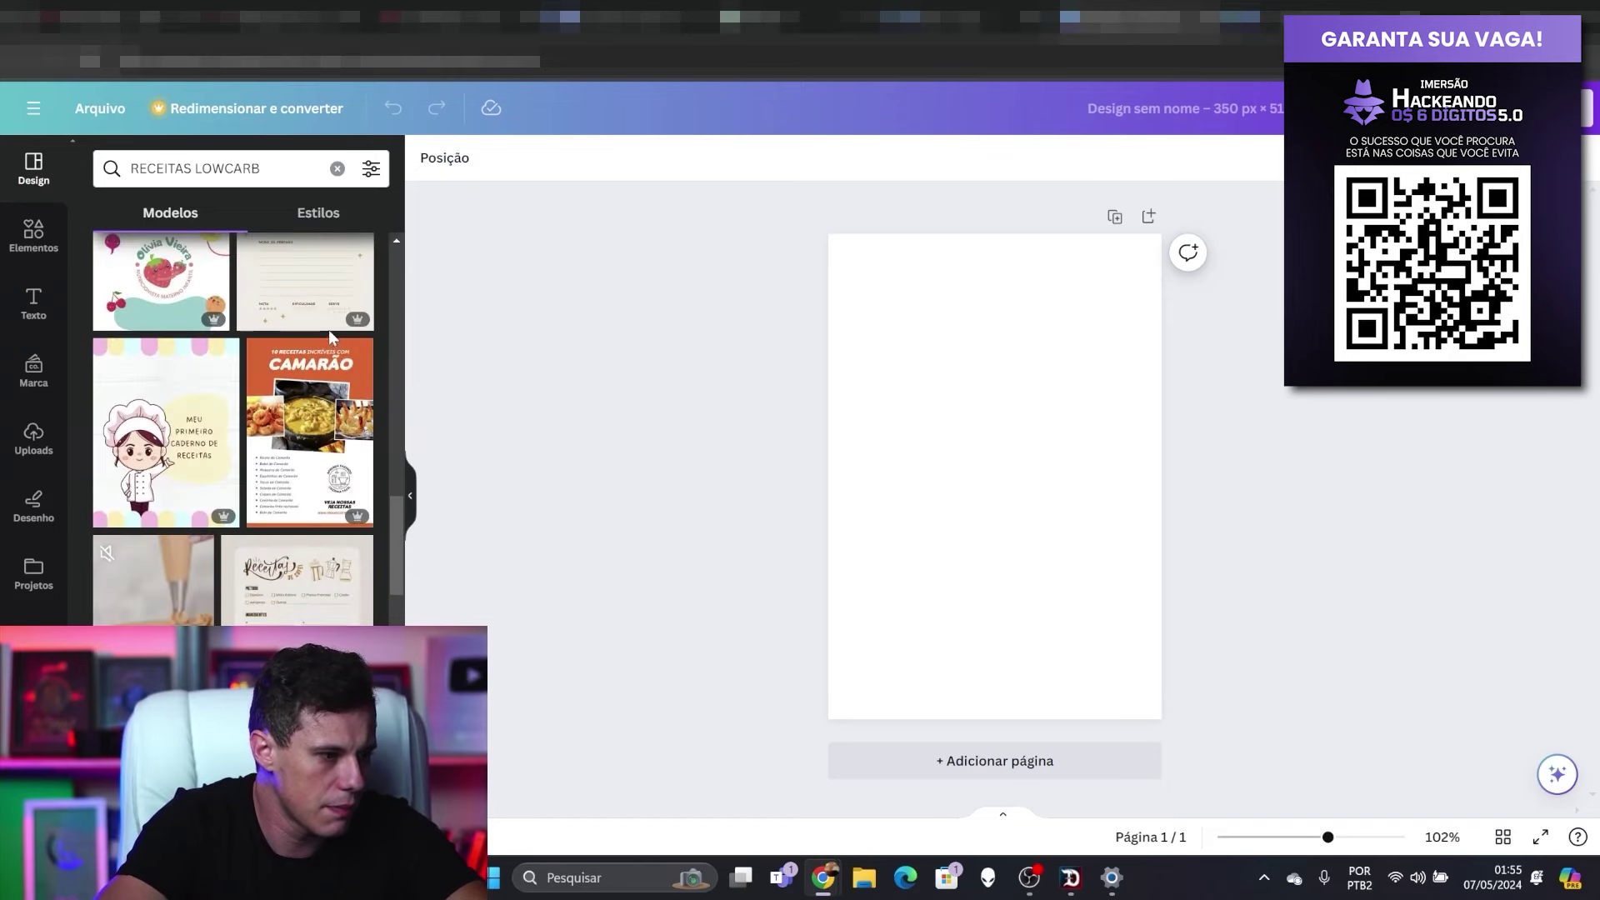
pyautogui.scroll(-3, 328, 334)
pyautogui.scroll(-3, 324, 336)
pyautogui.click(304, 467)
# Step: Change the cover title's number to "10" and replace the word "saudáveis" with "LOWCARB"
pyautogui.doubleClick(1080, 400)
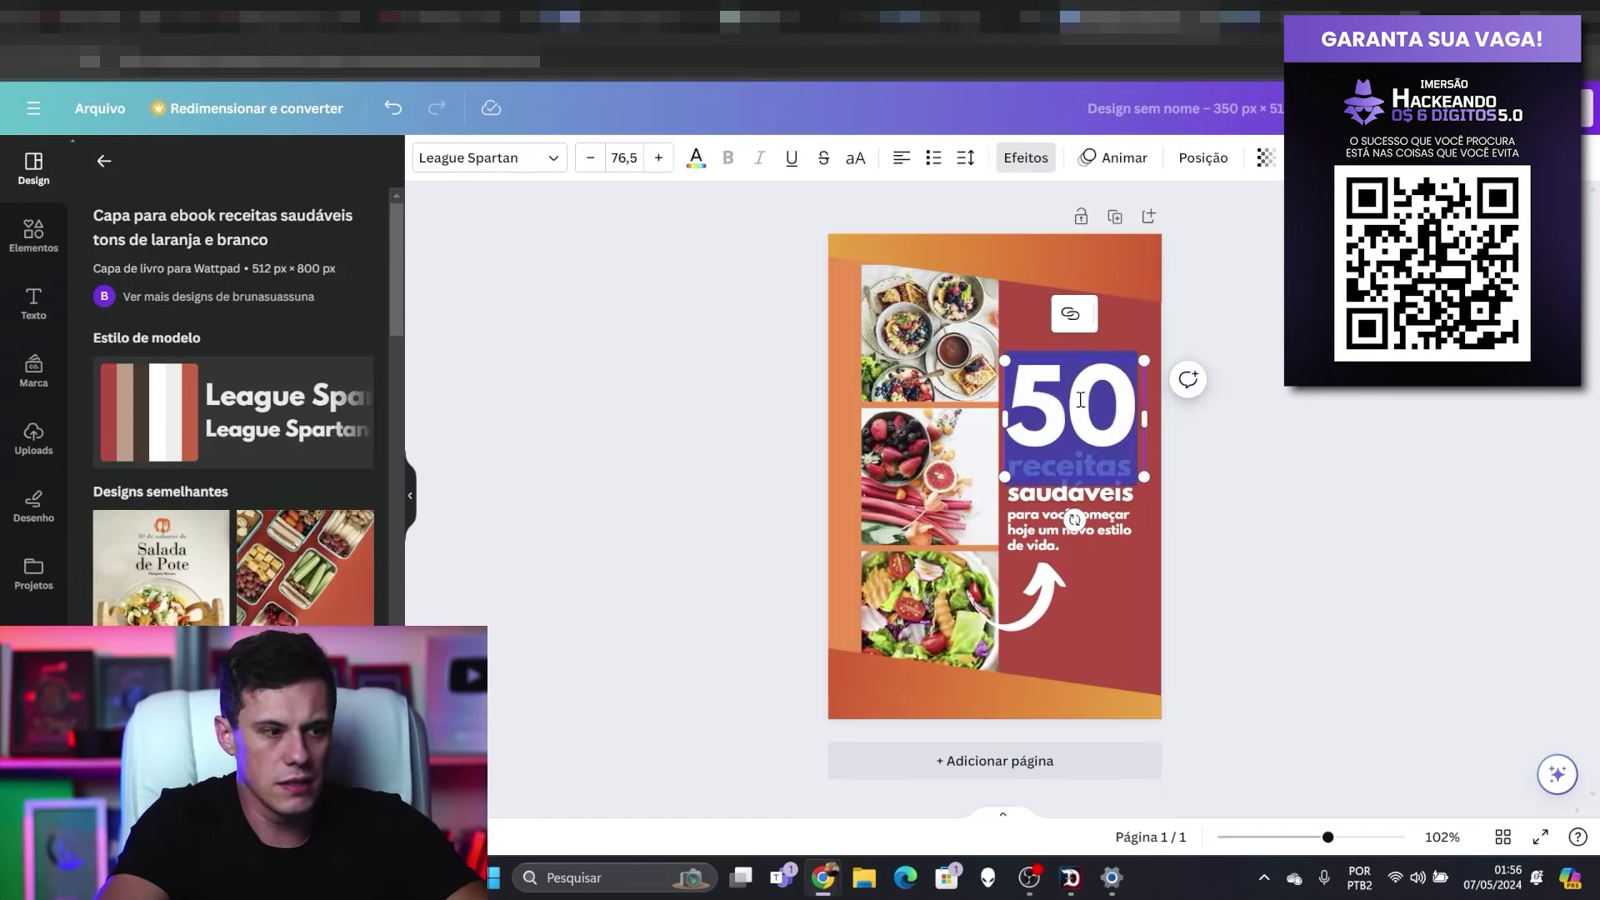
pyautogui.write('10')
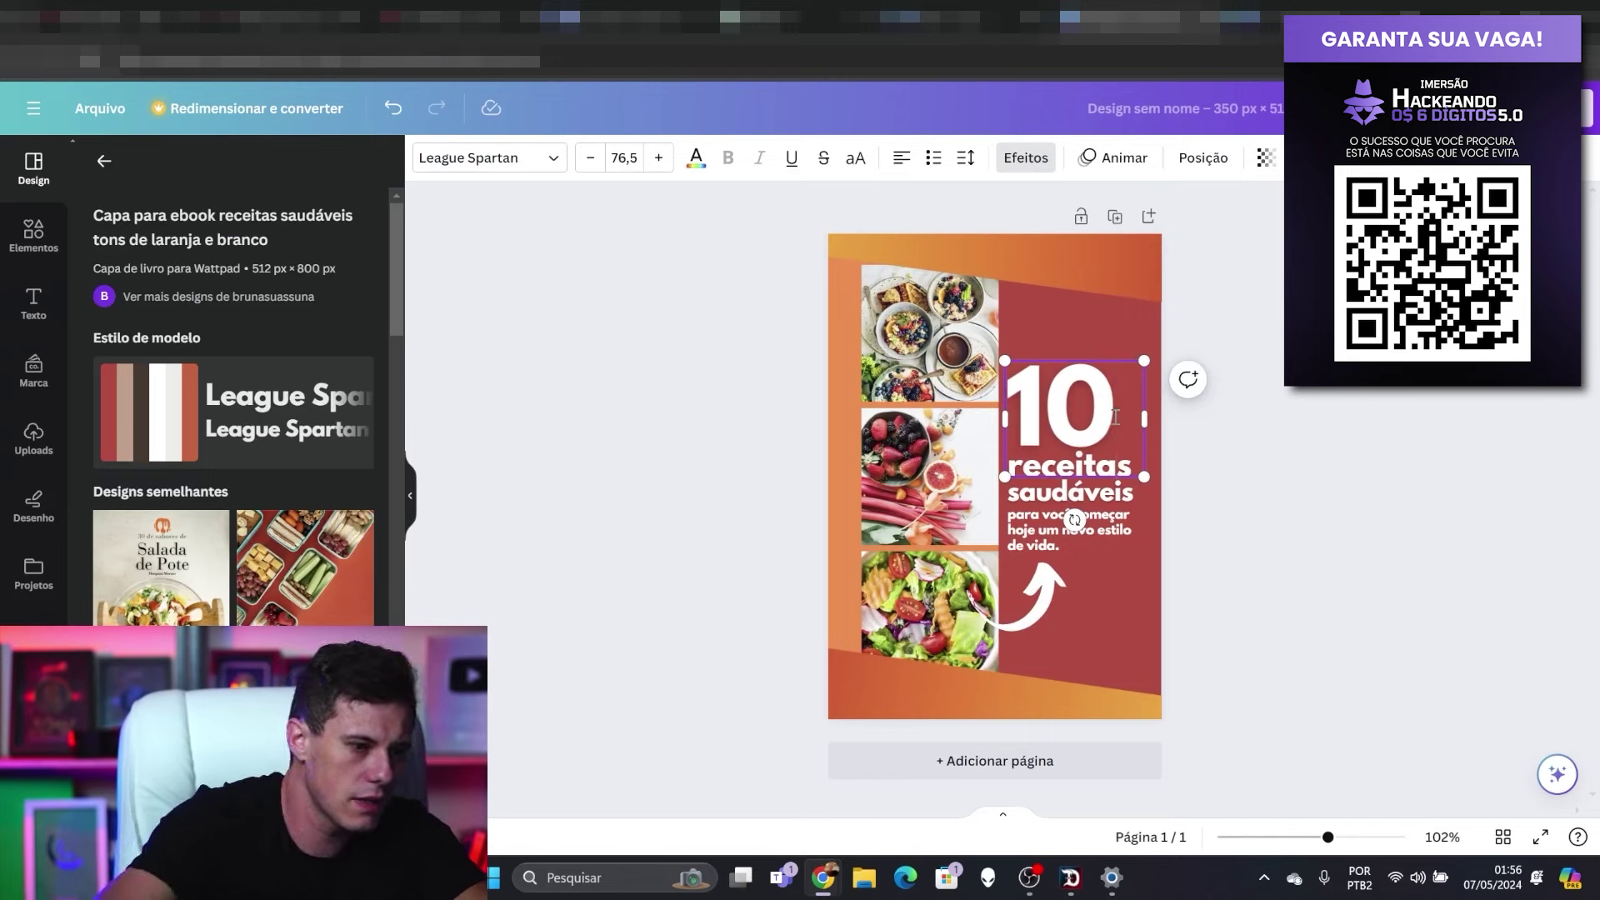
pyautogui.doubleClick(1115, 493)
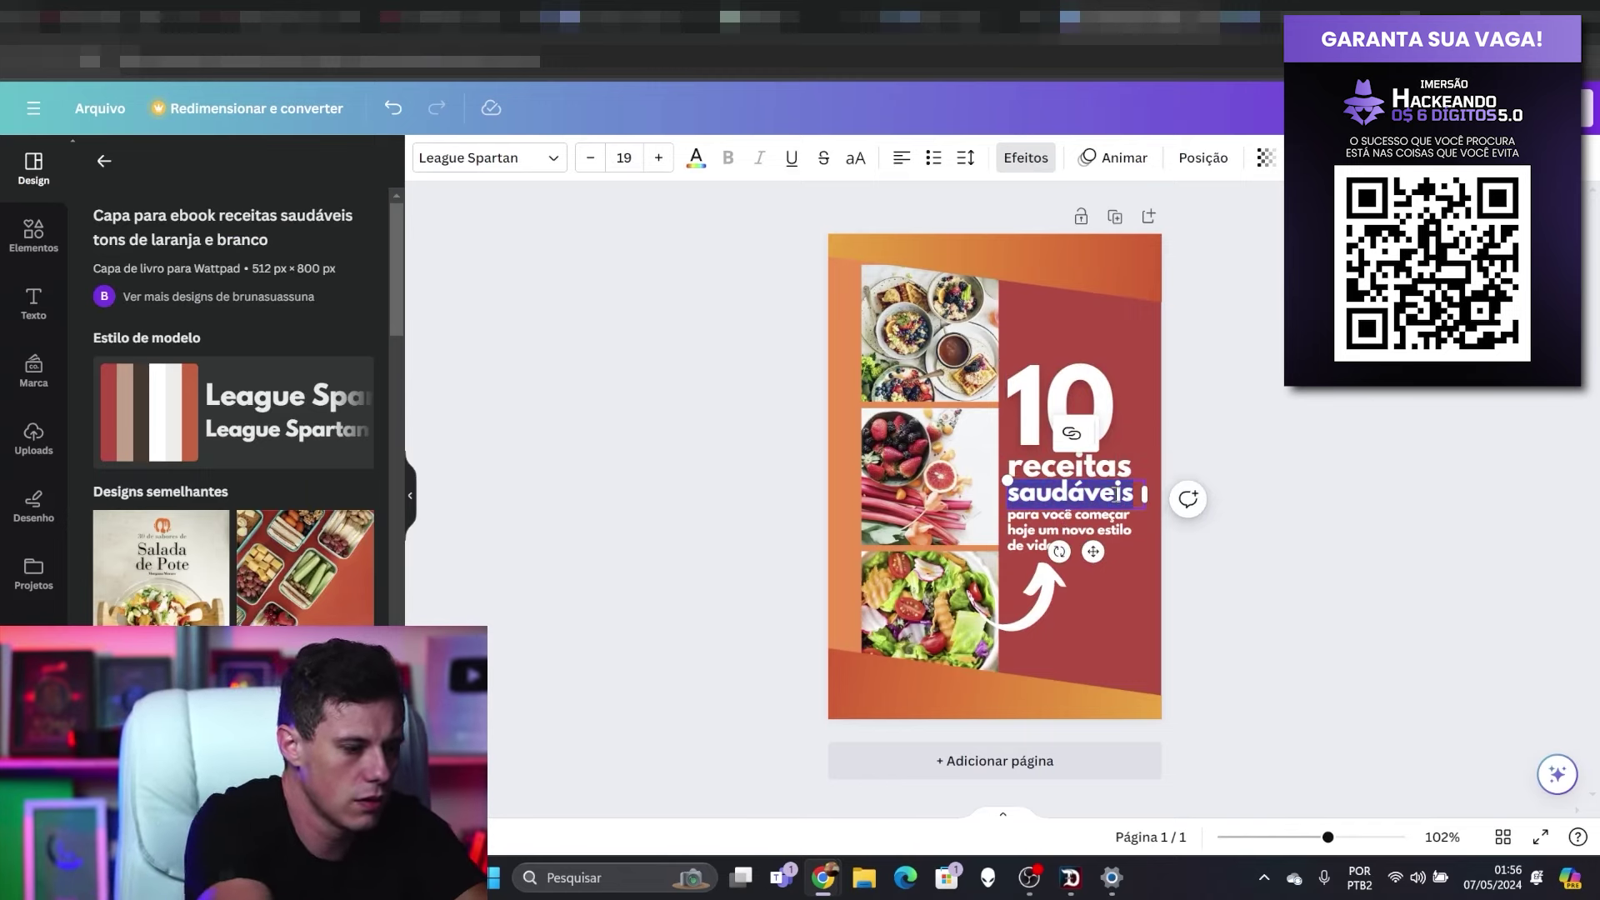
pyautogui.press('BackSpace')
pyautogui.write('LOWCARB')
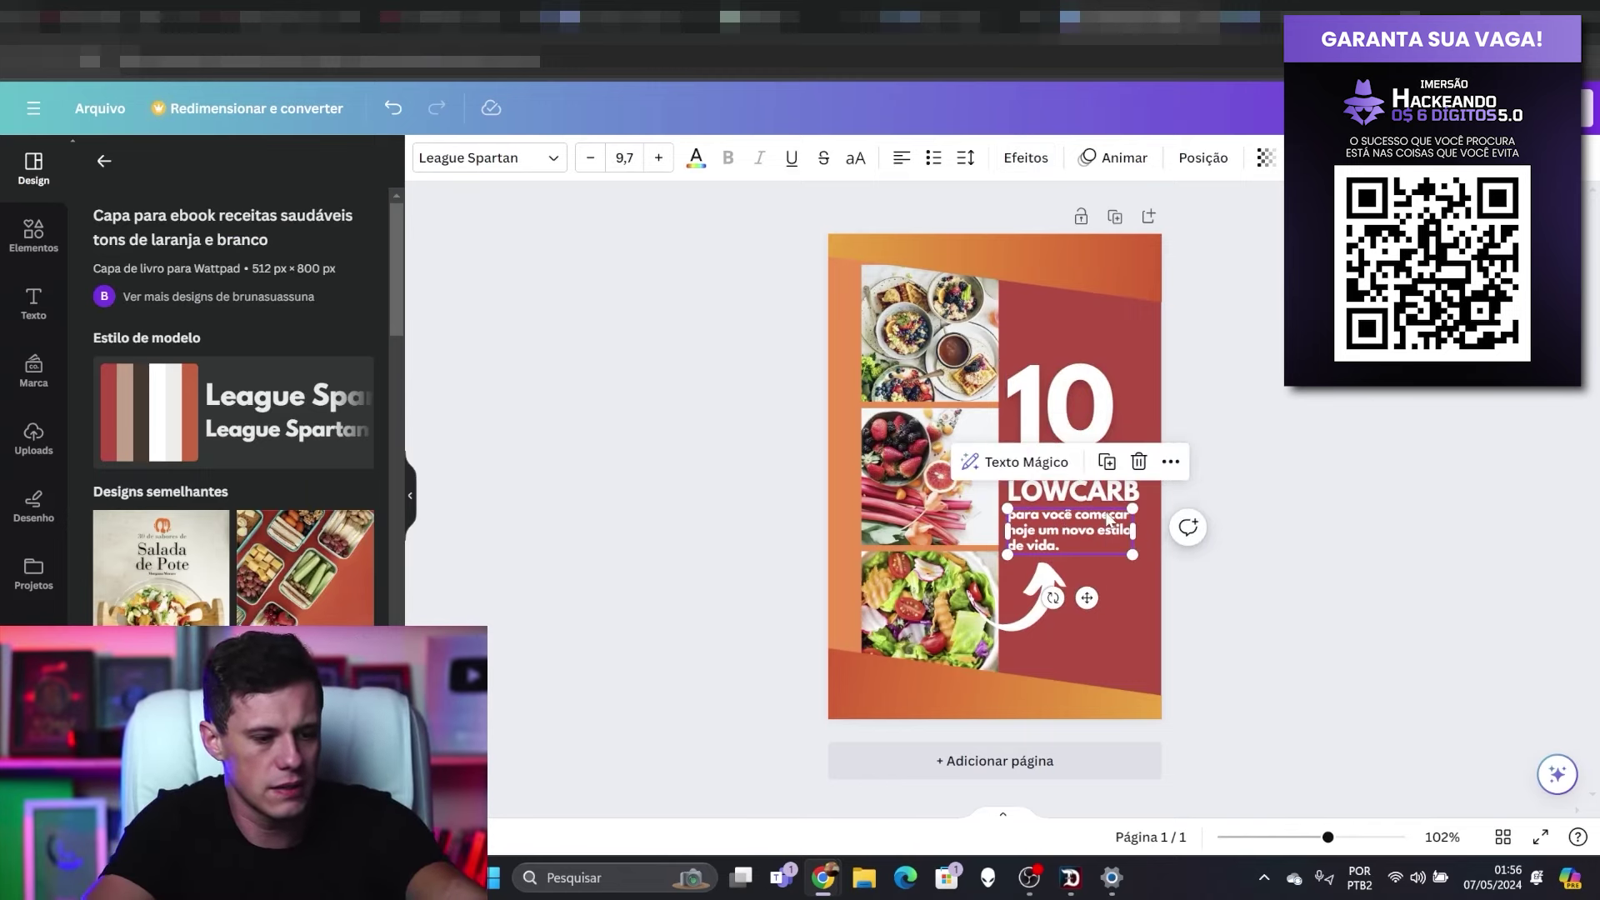
# Step: Delete the small subtitle beneath the cover title and move the white arrow up directly under "LOWCARB"
pyautogui.click(1108, 508)
pyautogui.click(1031, 581)
pyautogui.moveTo(1031, 580); pyautogui.dragTo(1068, 535)
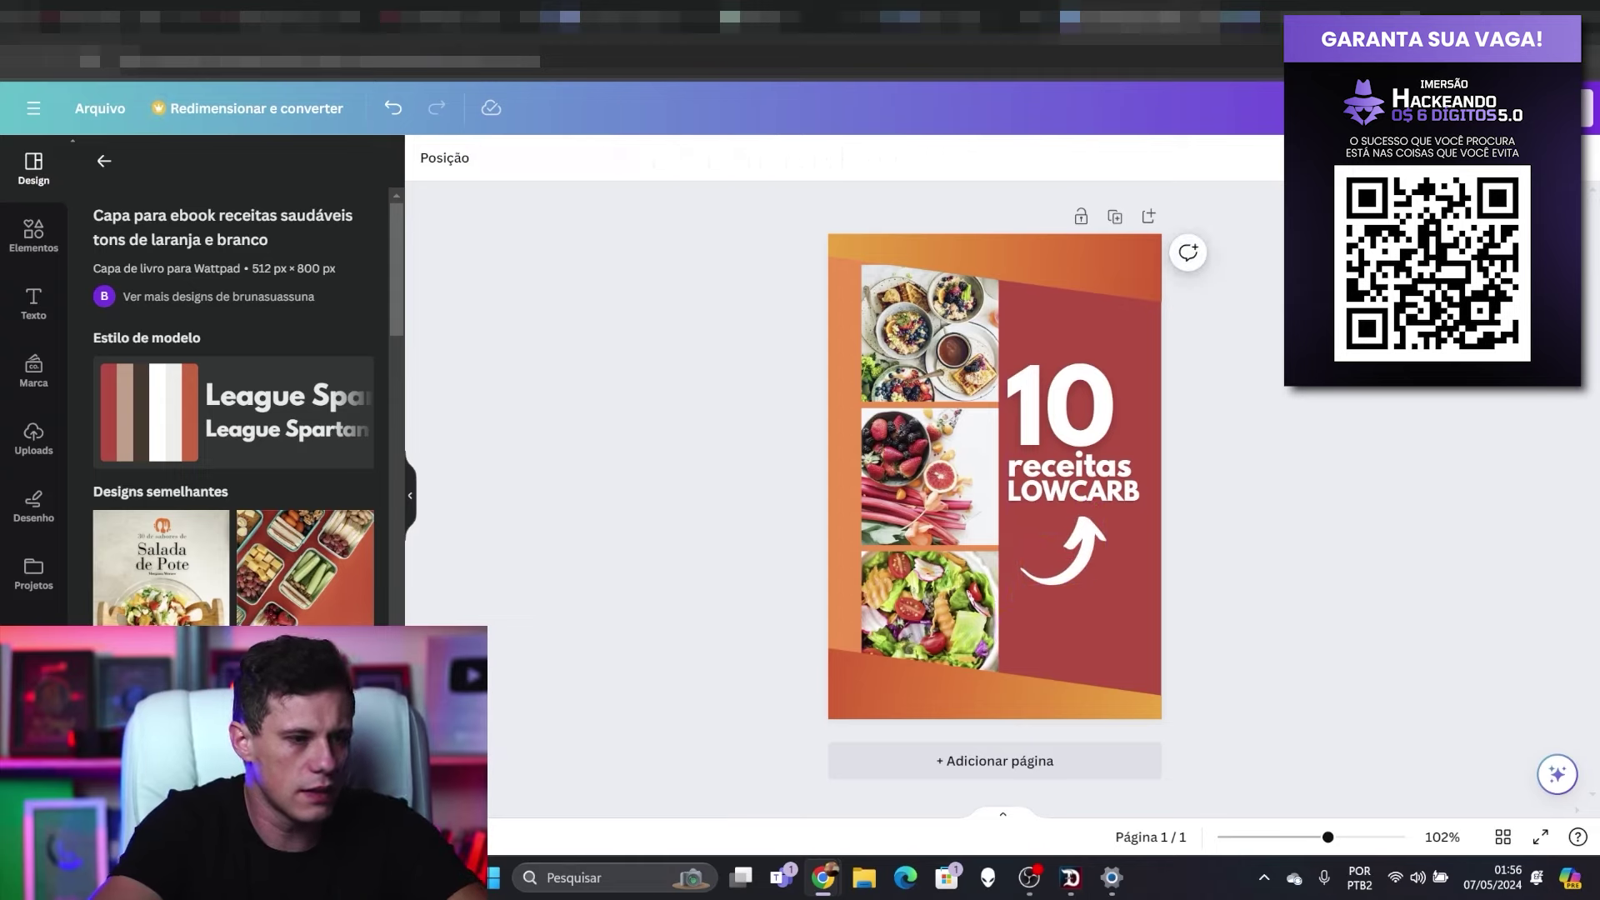
# Step: Check the accepted image formats in HeroSpark and download the cover from Canva as a 350 × 510 px PNG
pyautogui.click(1524, 108)
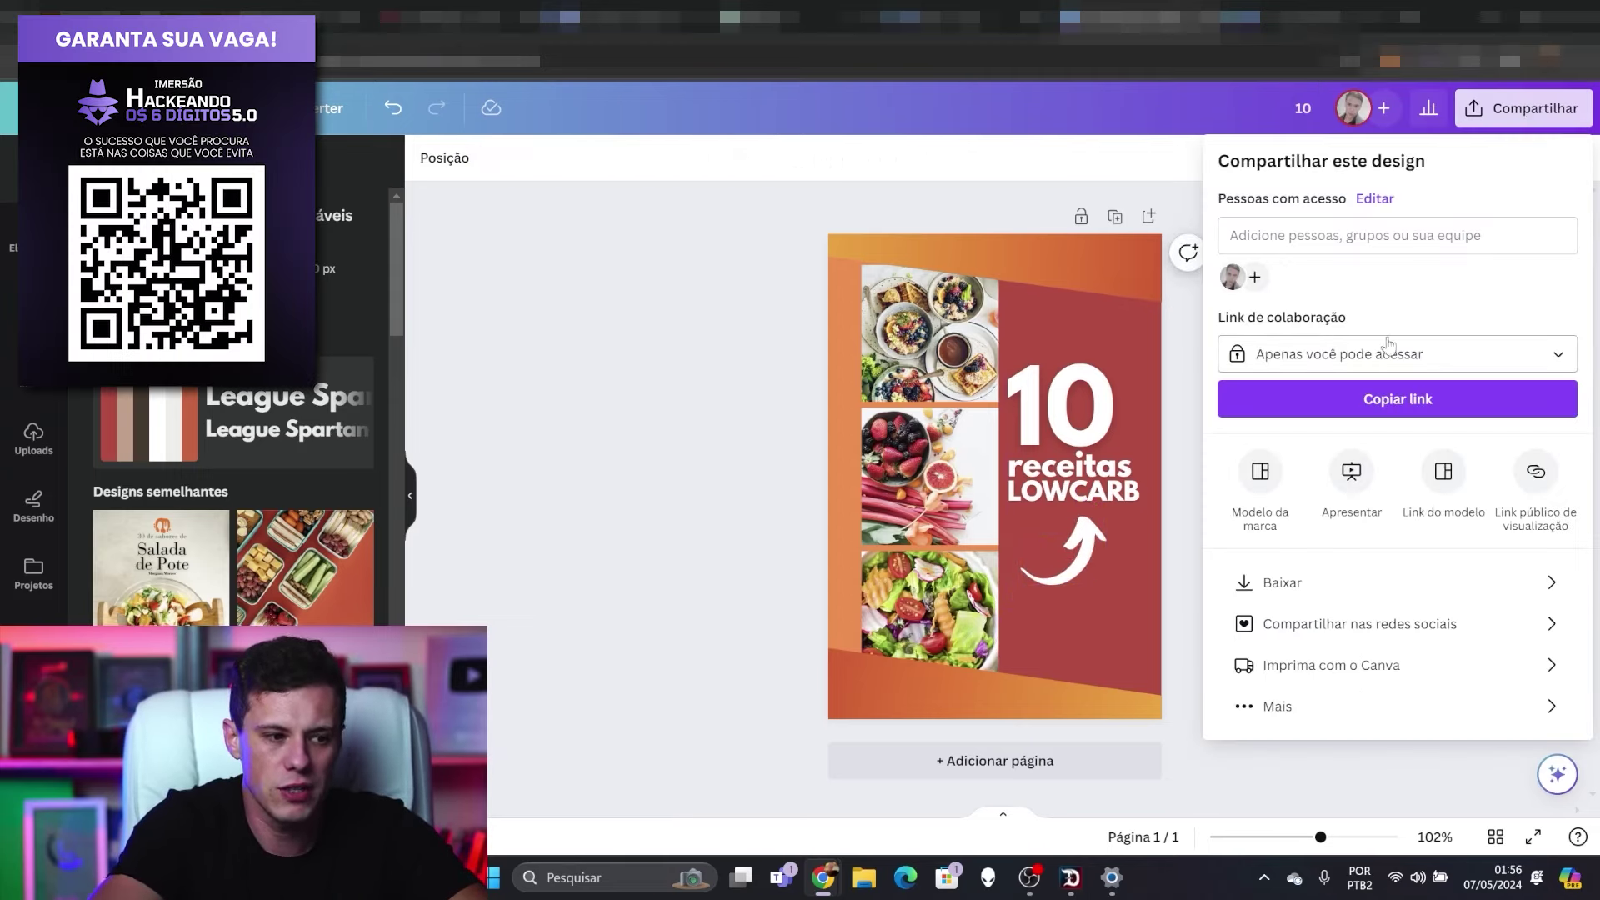
pyautogui.click(1287, 583)
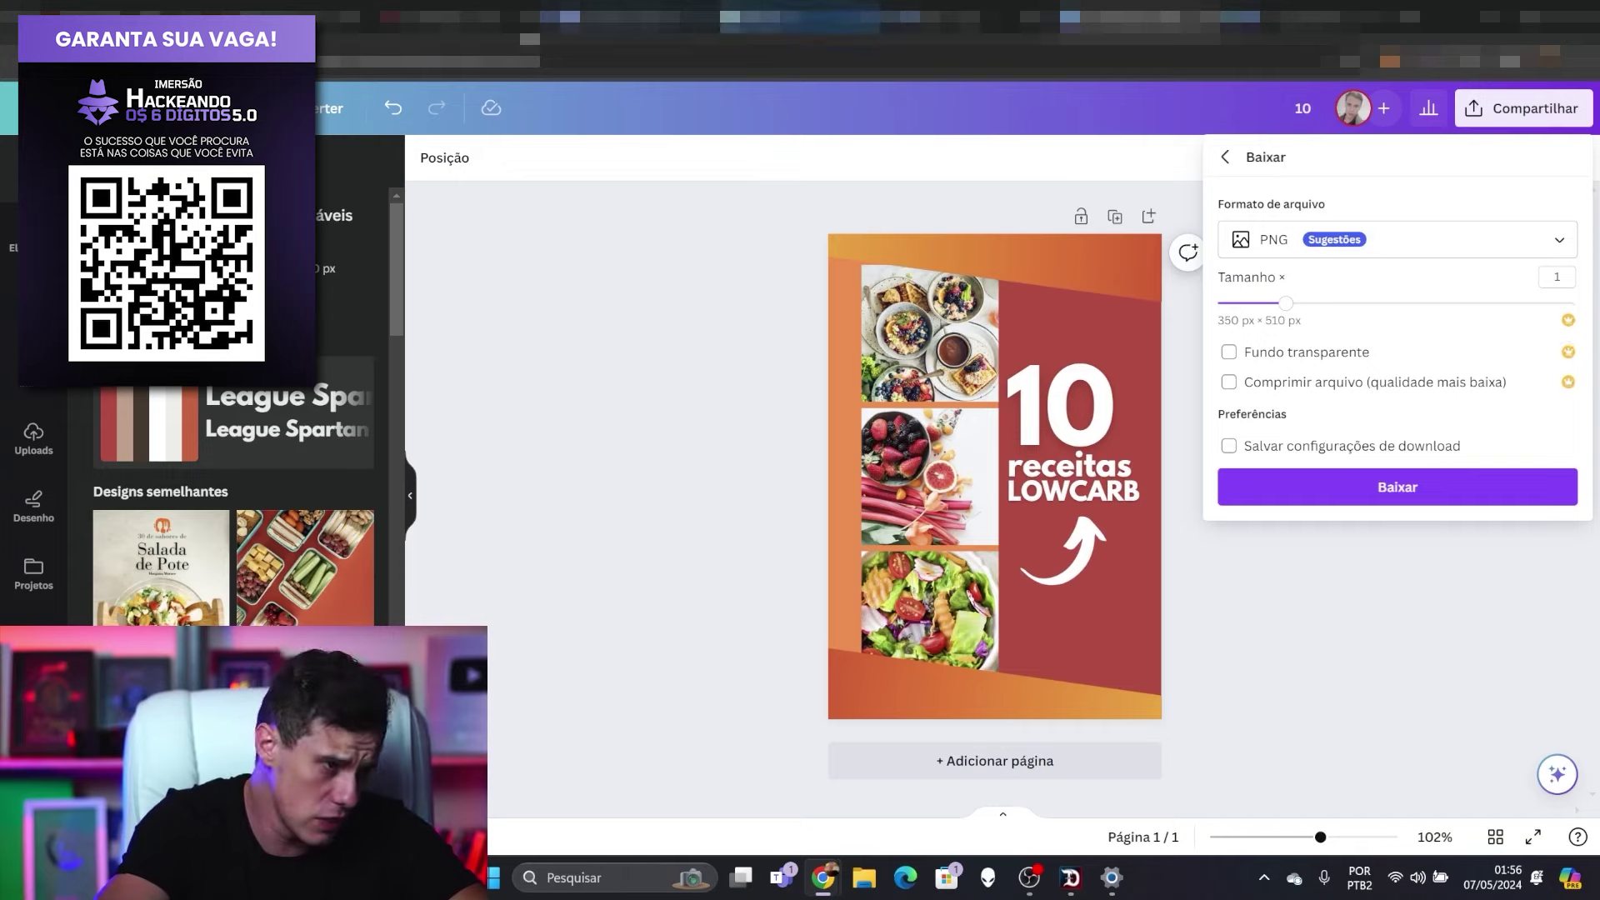
pyautogui.hotkey('ctrl', 'Tab')
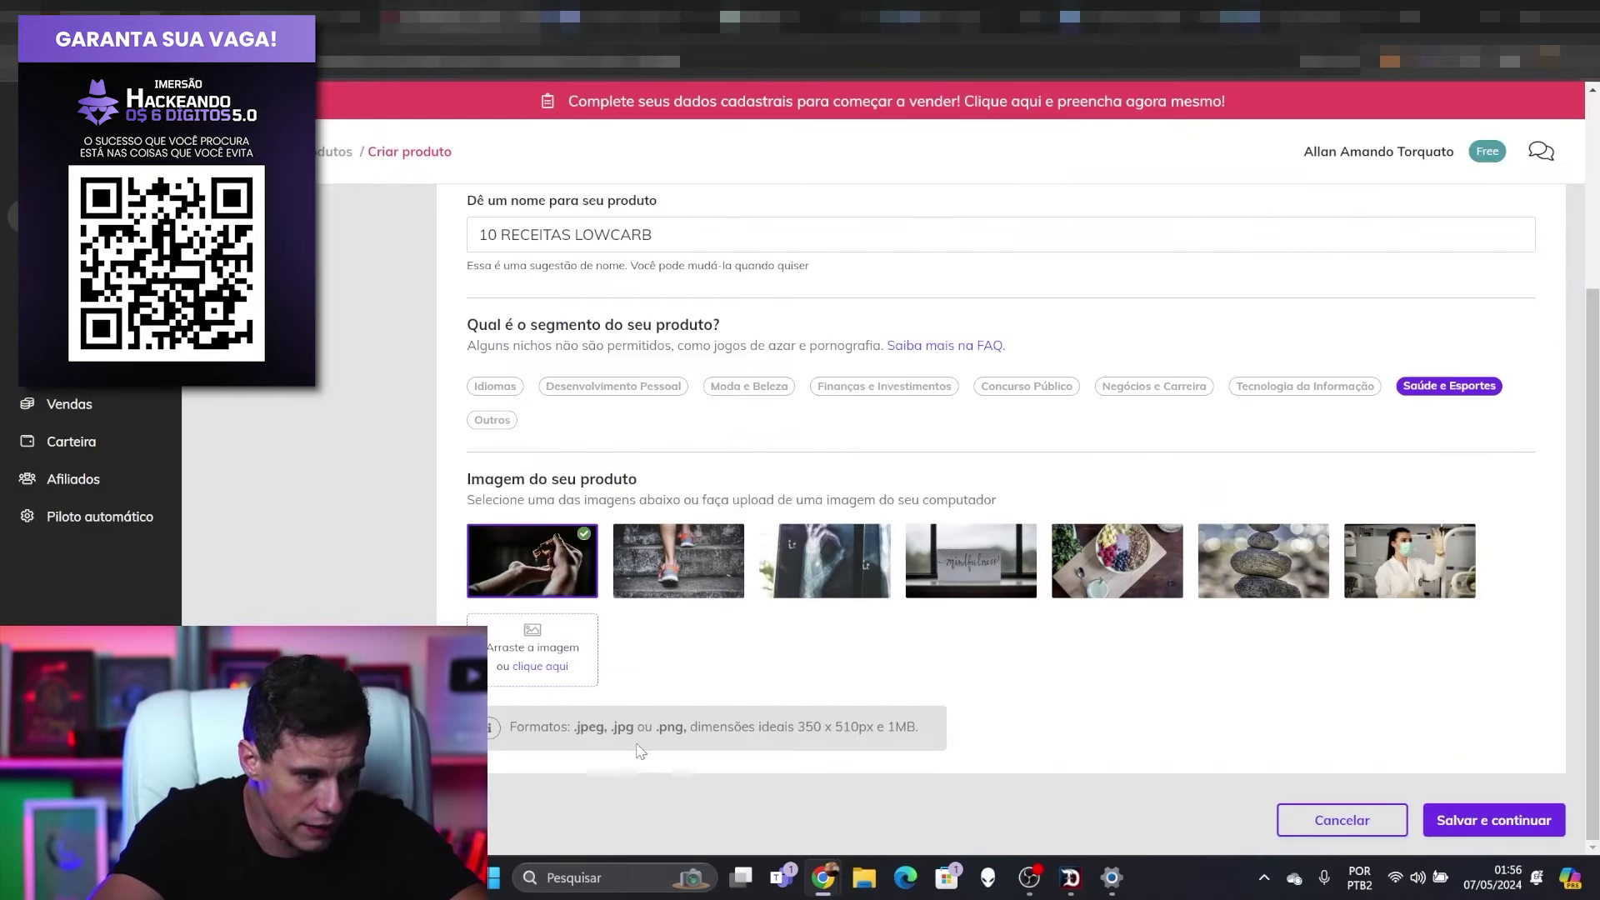
pyautogui.click(1140, 17)
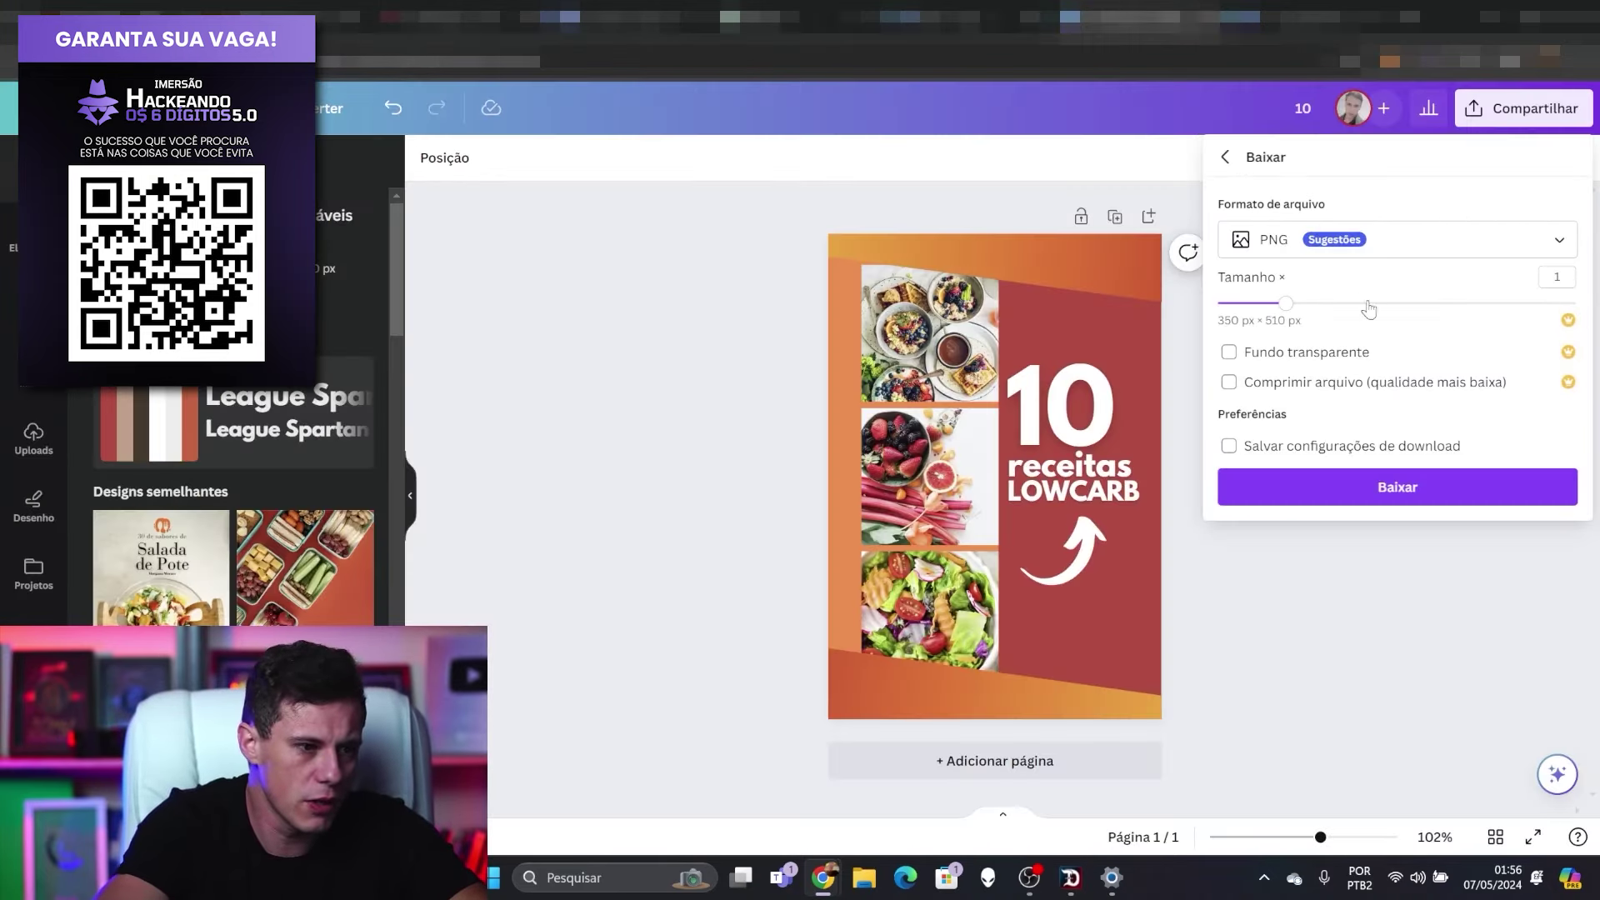
pyautogui.click(1407, 495)
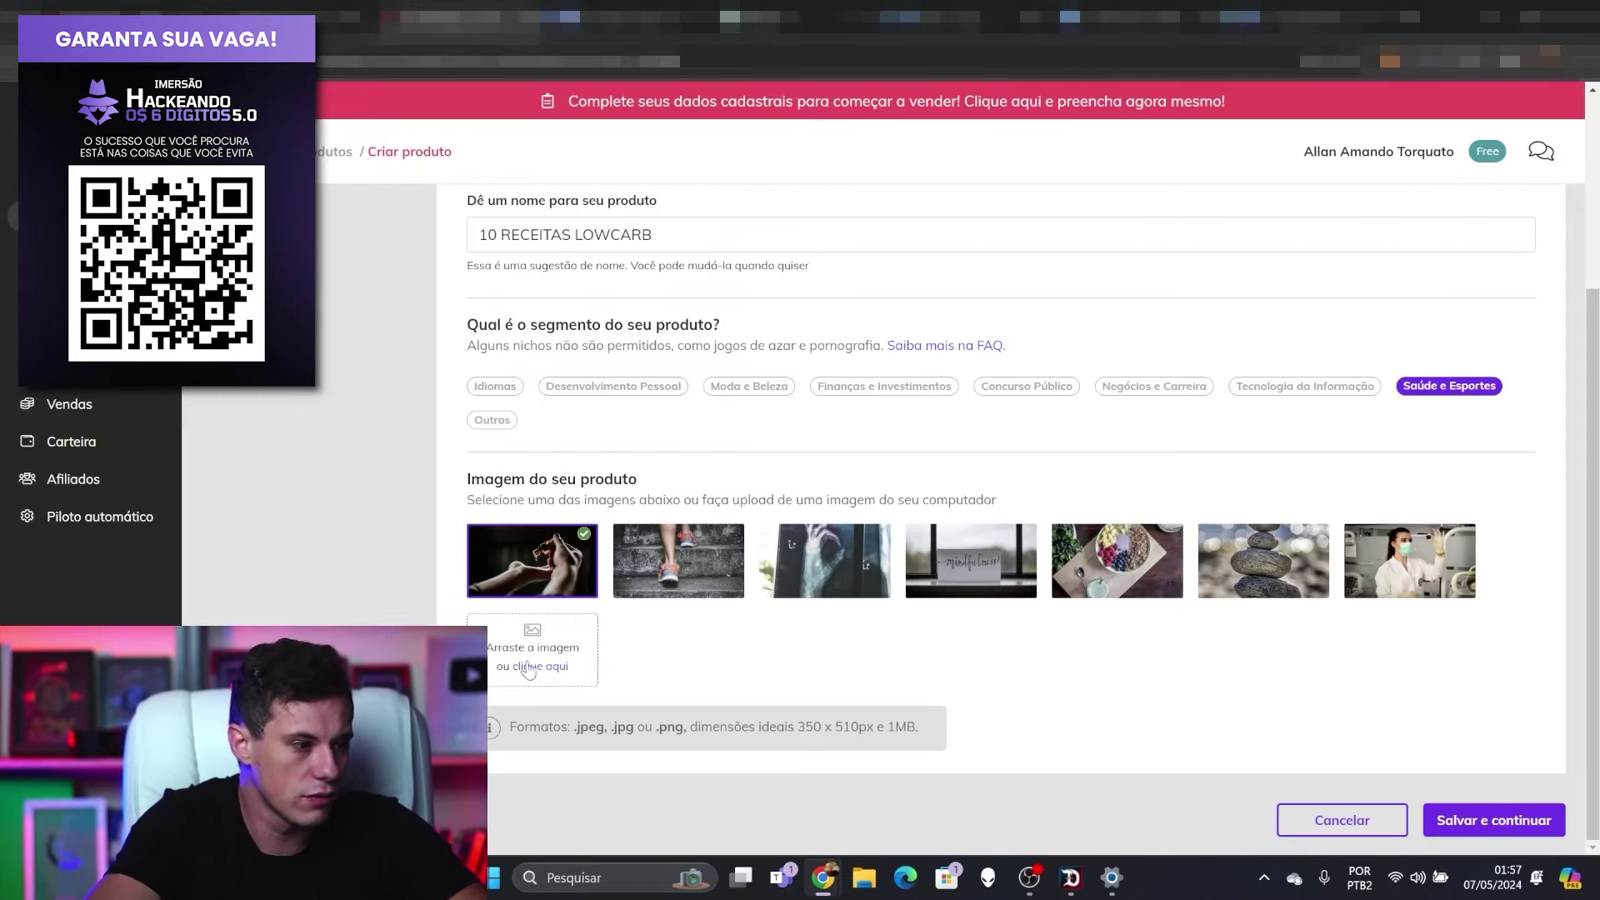
# Step: In HeroSpark, upload the downloaded cover PNG as the product image and save to continue to the offer settings
pyautogui.click(528, 672)
pyautogui.click(288, 175)
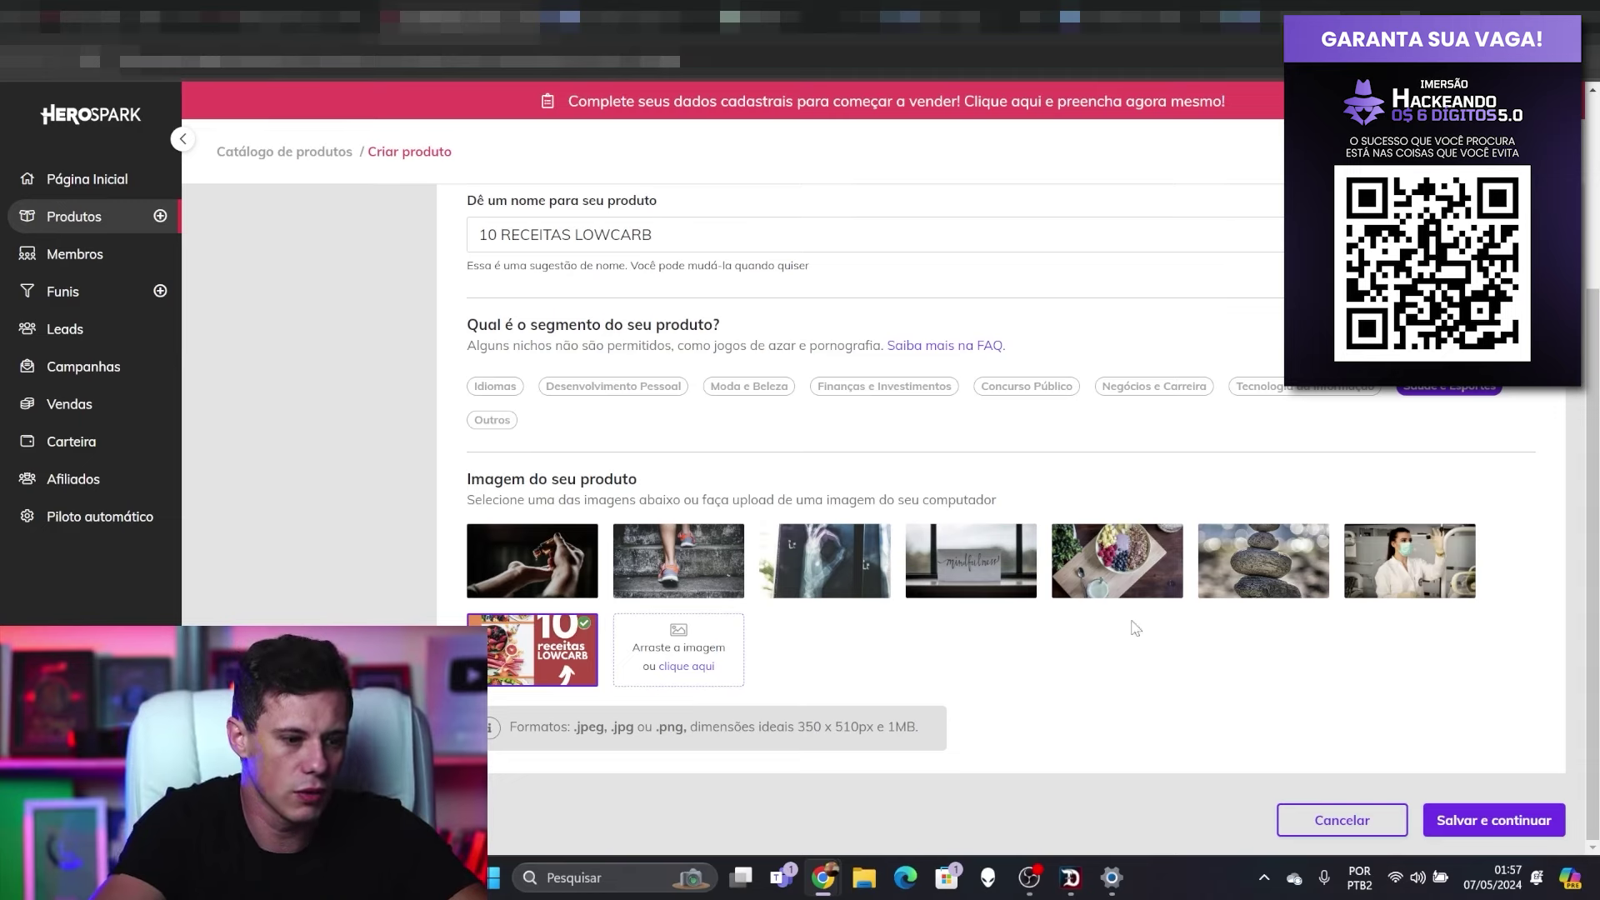
pyautogui.click(1492, 821)
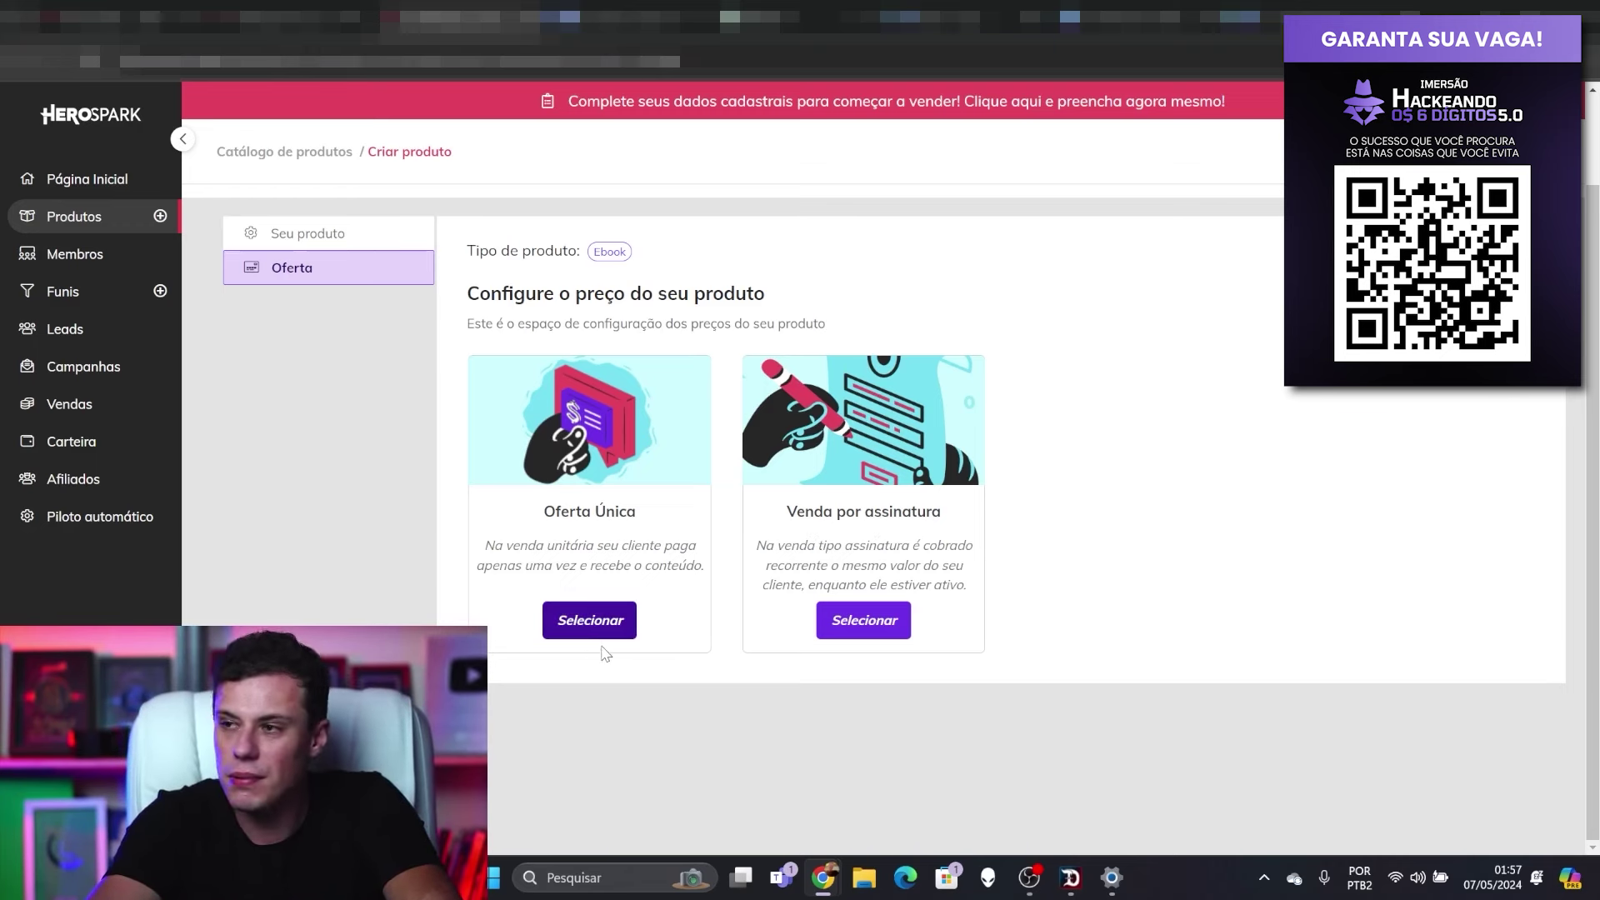
# Step: Choose Oferta Única as the sale type and set the product price to 19,90
pyautogui.click(590, 621)
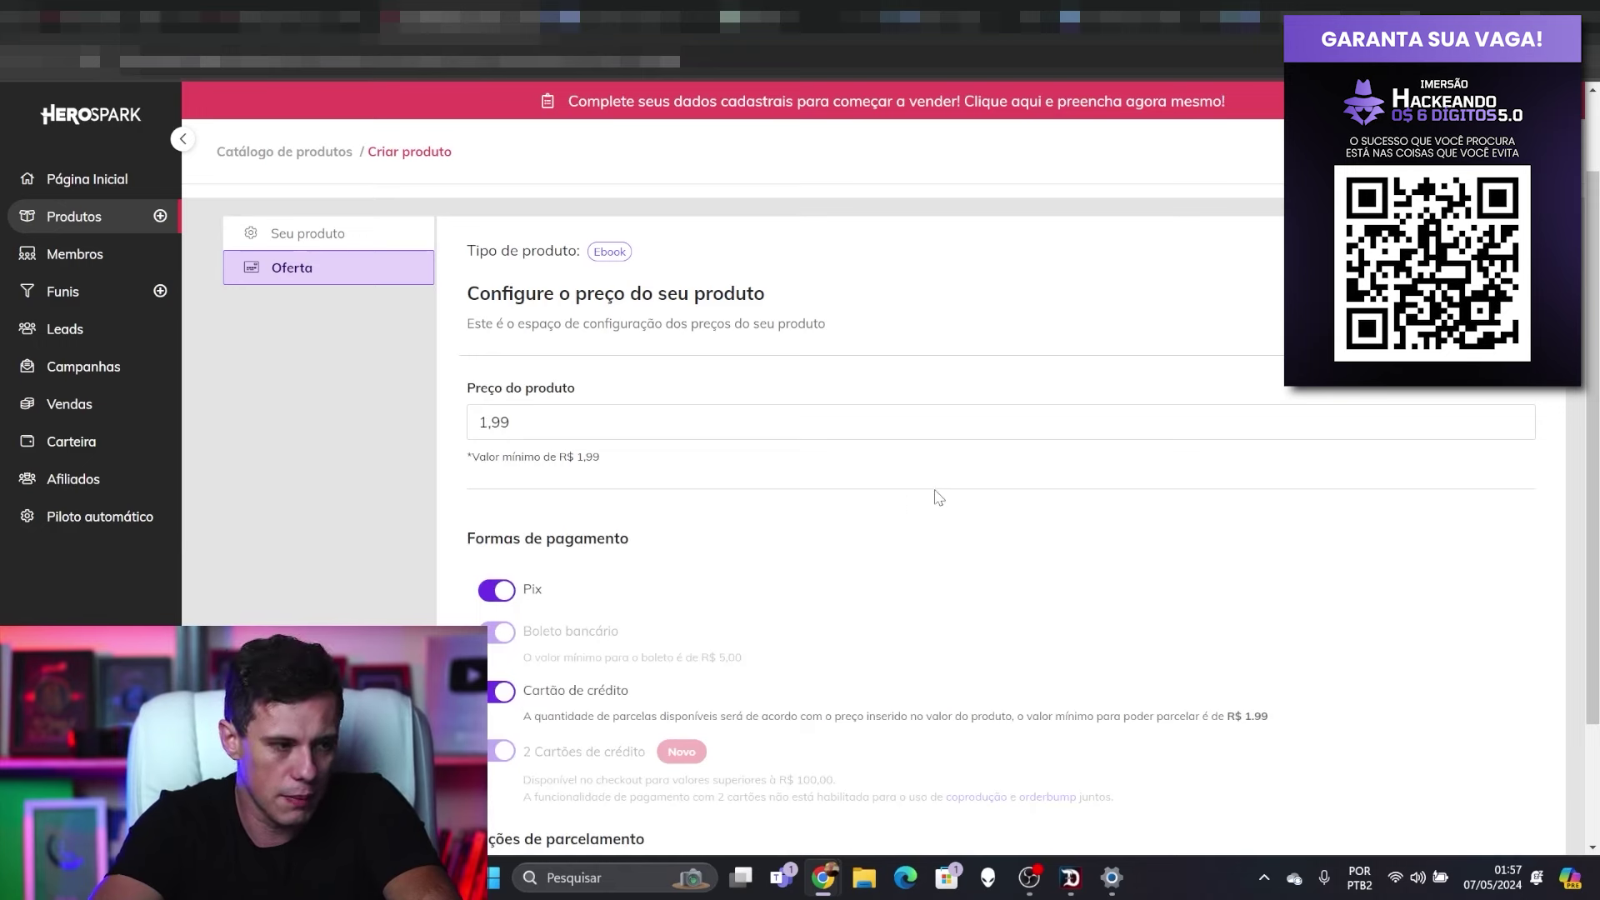
pyautogui.press('Tab')
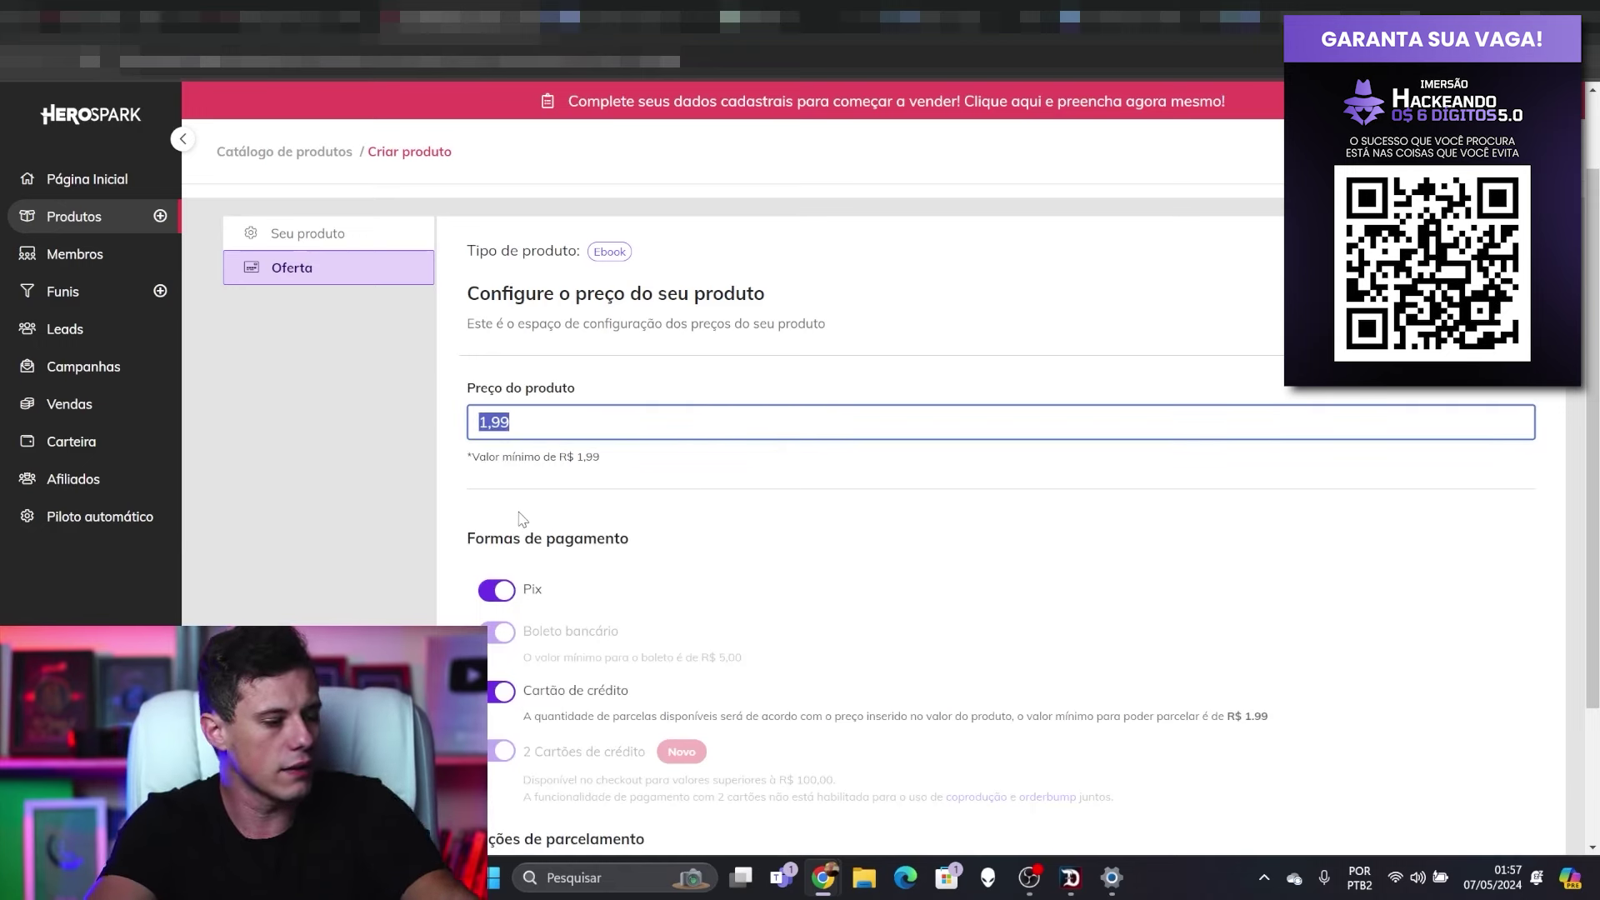
pyautogui.write('19')
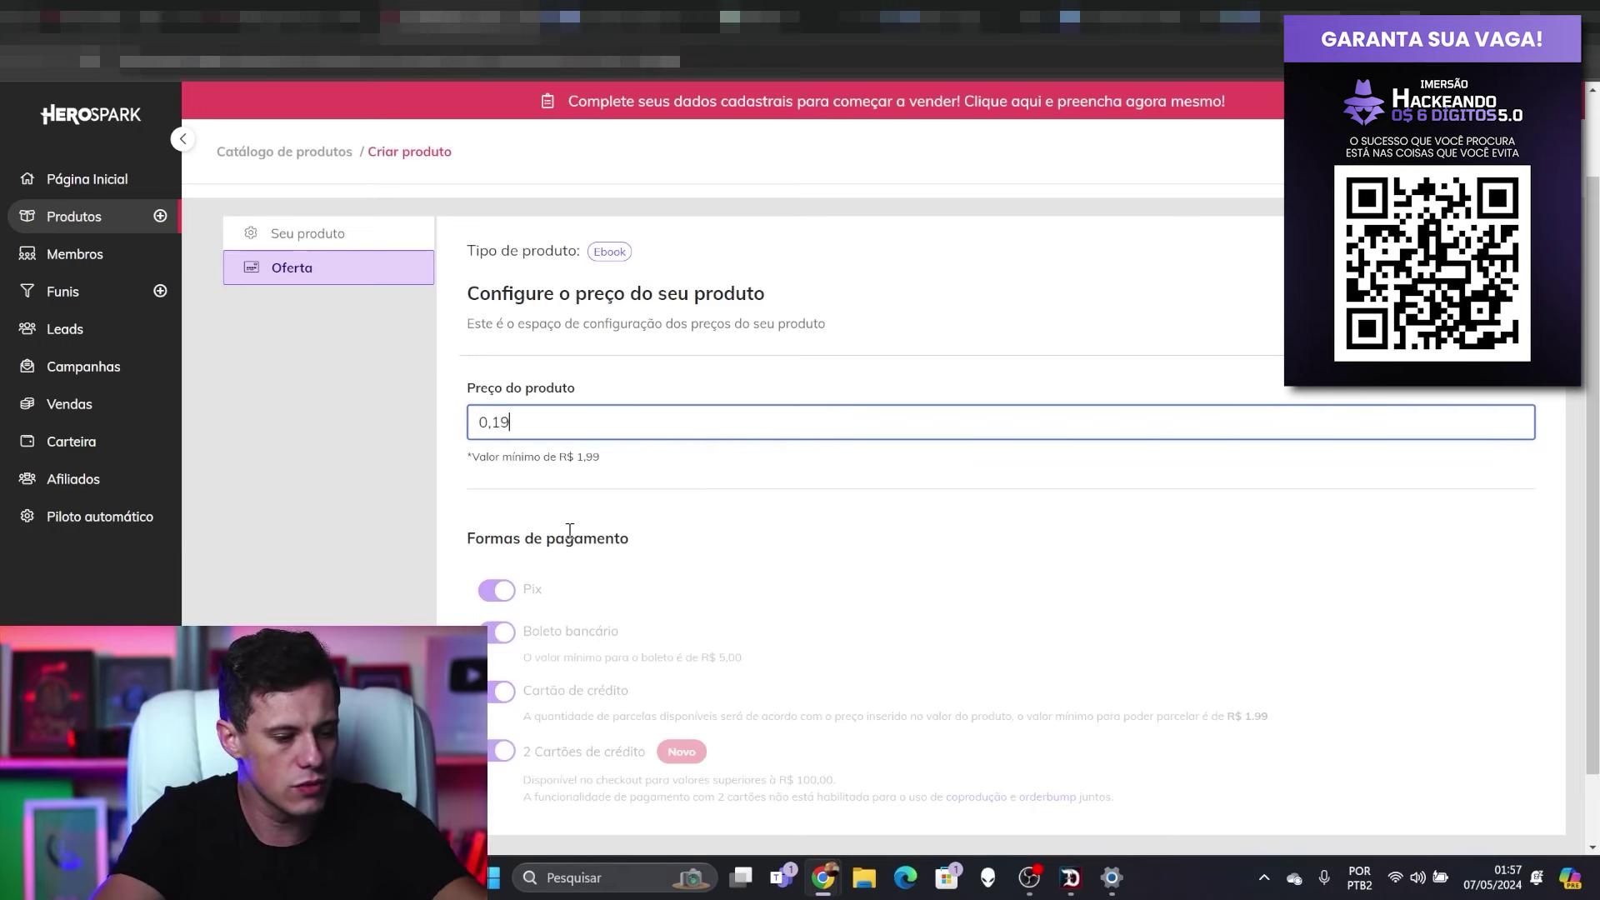
pyautogui.write(',90')
pyautogui.click(842, 465)
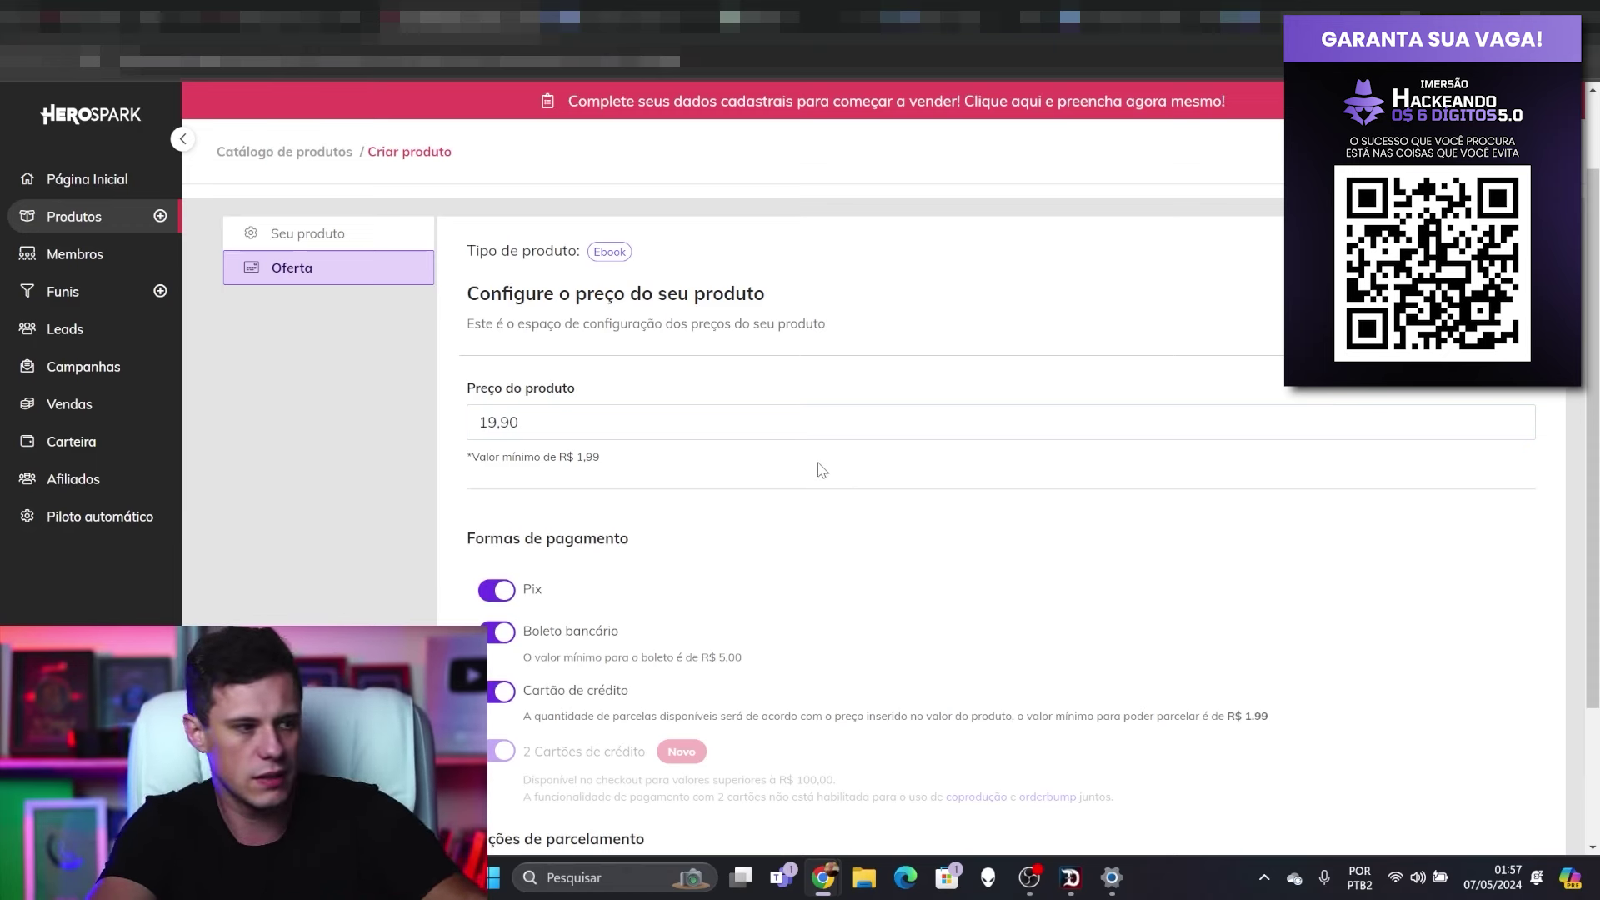
# Step: Allow payment in up to 10x installments and save the product offer
pyautogui.scroll(-1, 644, 539)
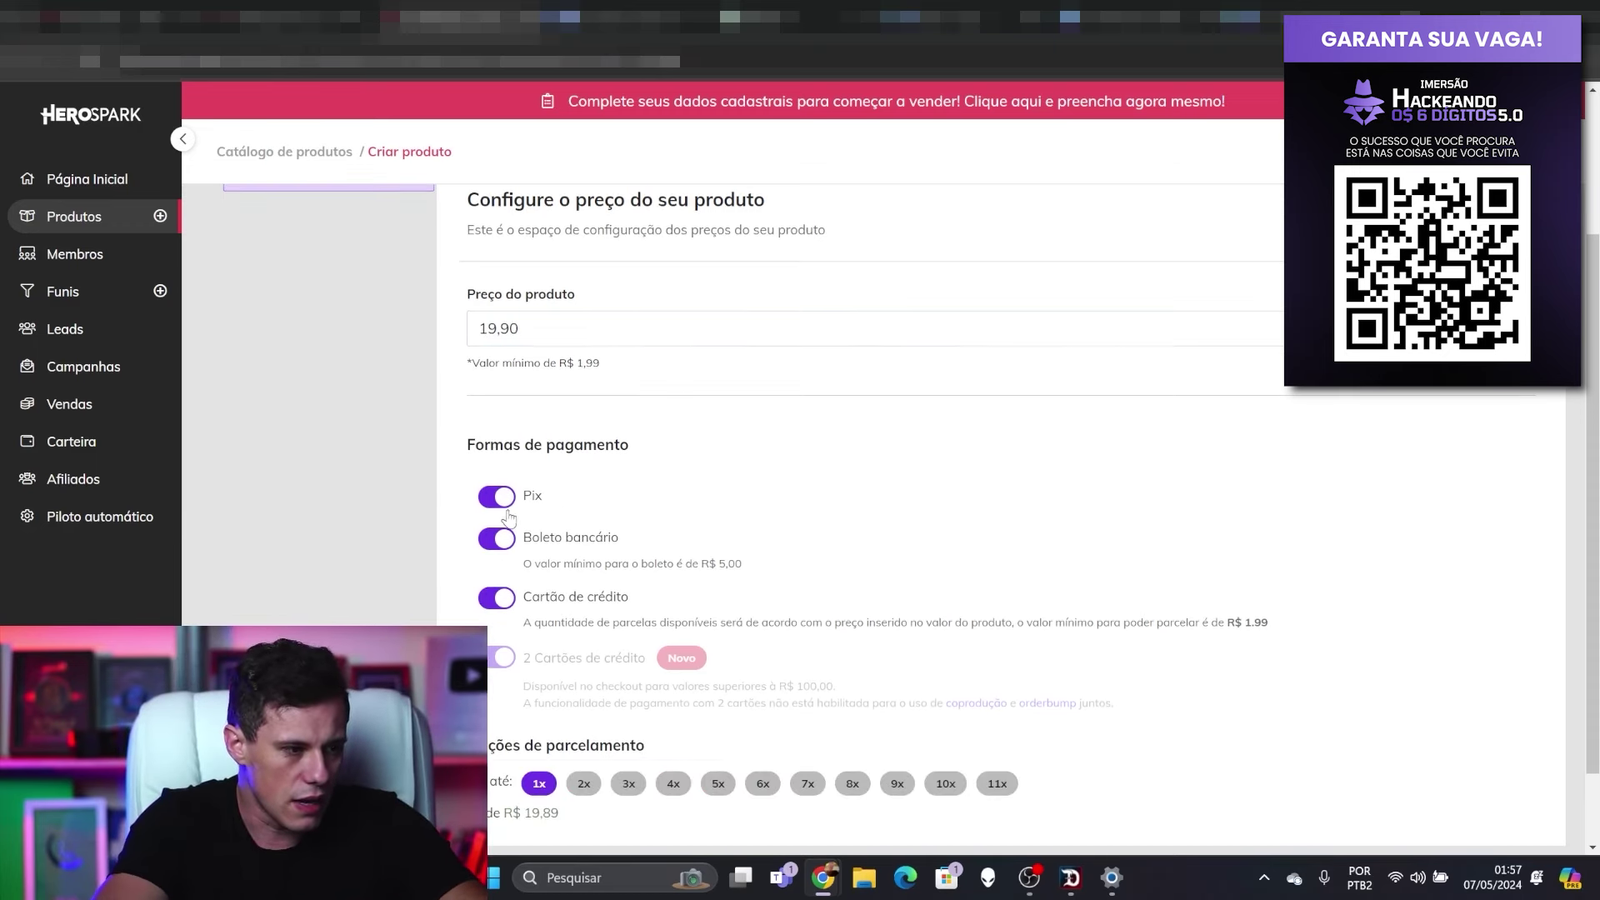
pyautogui.scroll(-1, 597, 557)
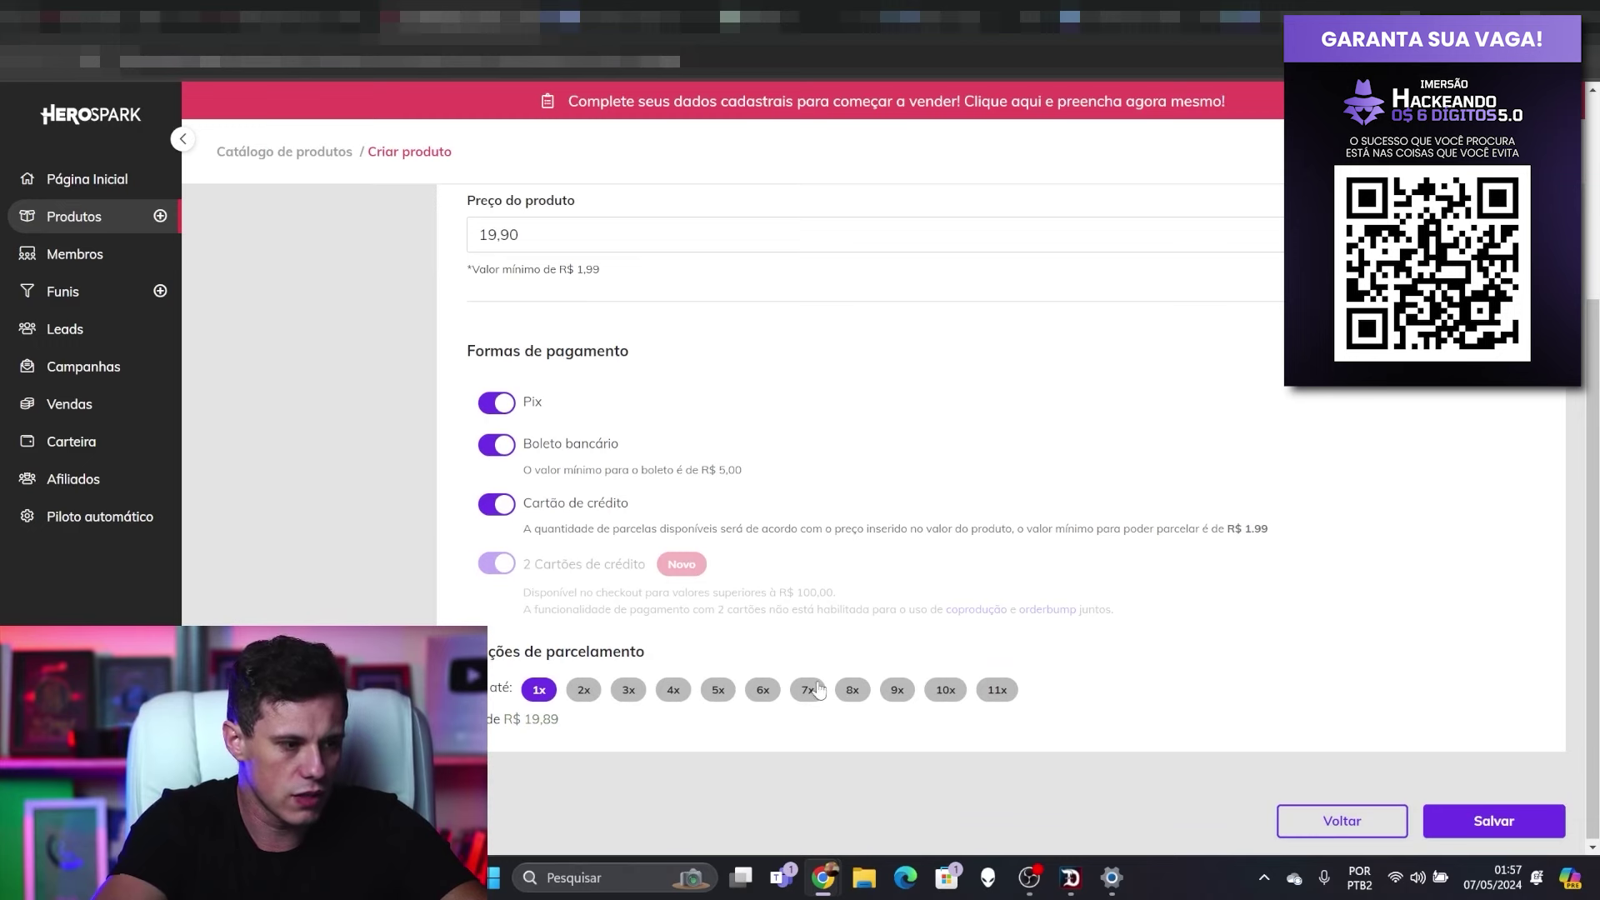
pyautogui.click(1002, 694)
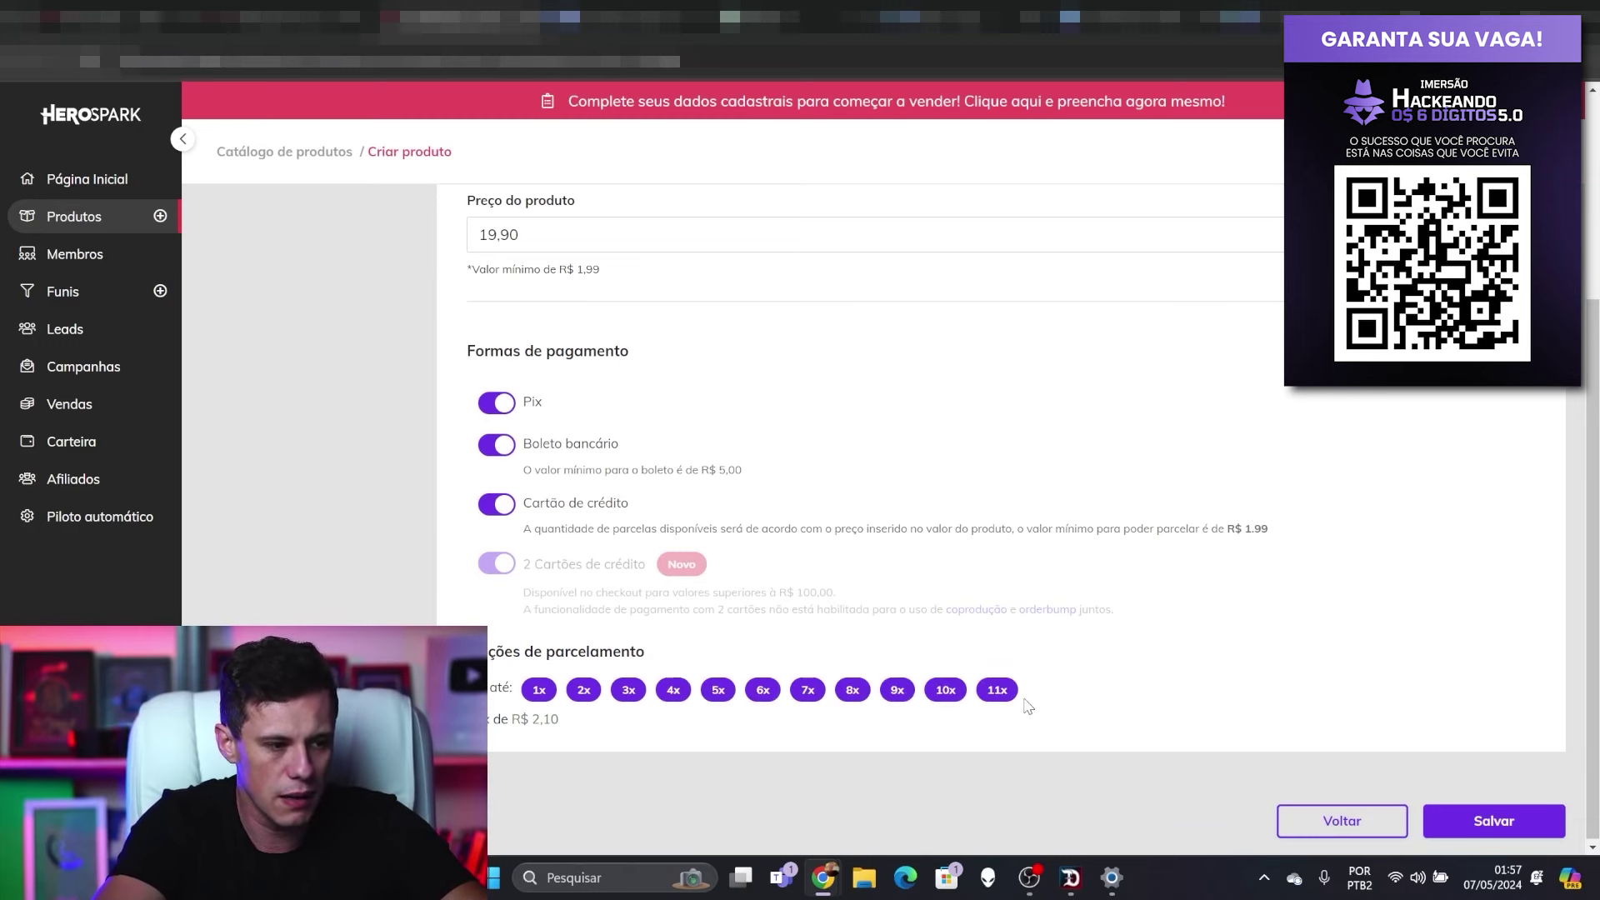
pyautogui.click(981, 698)
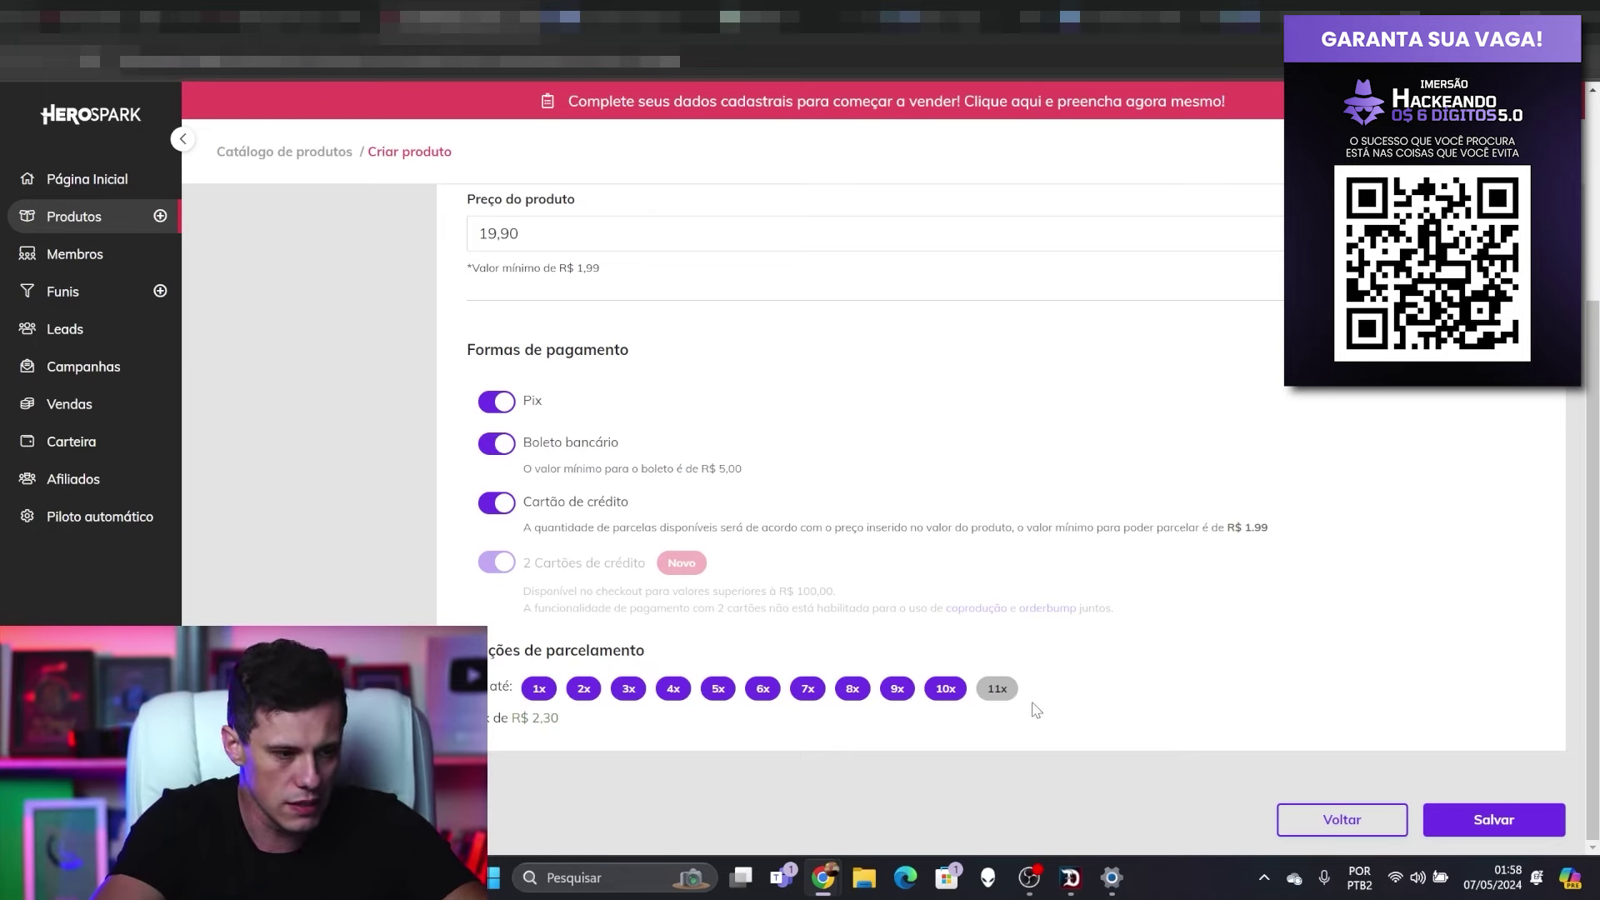
pyautogui.click(1492, 821)
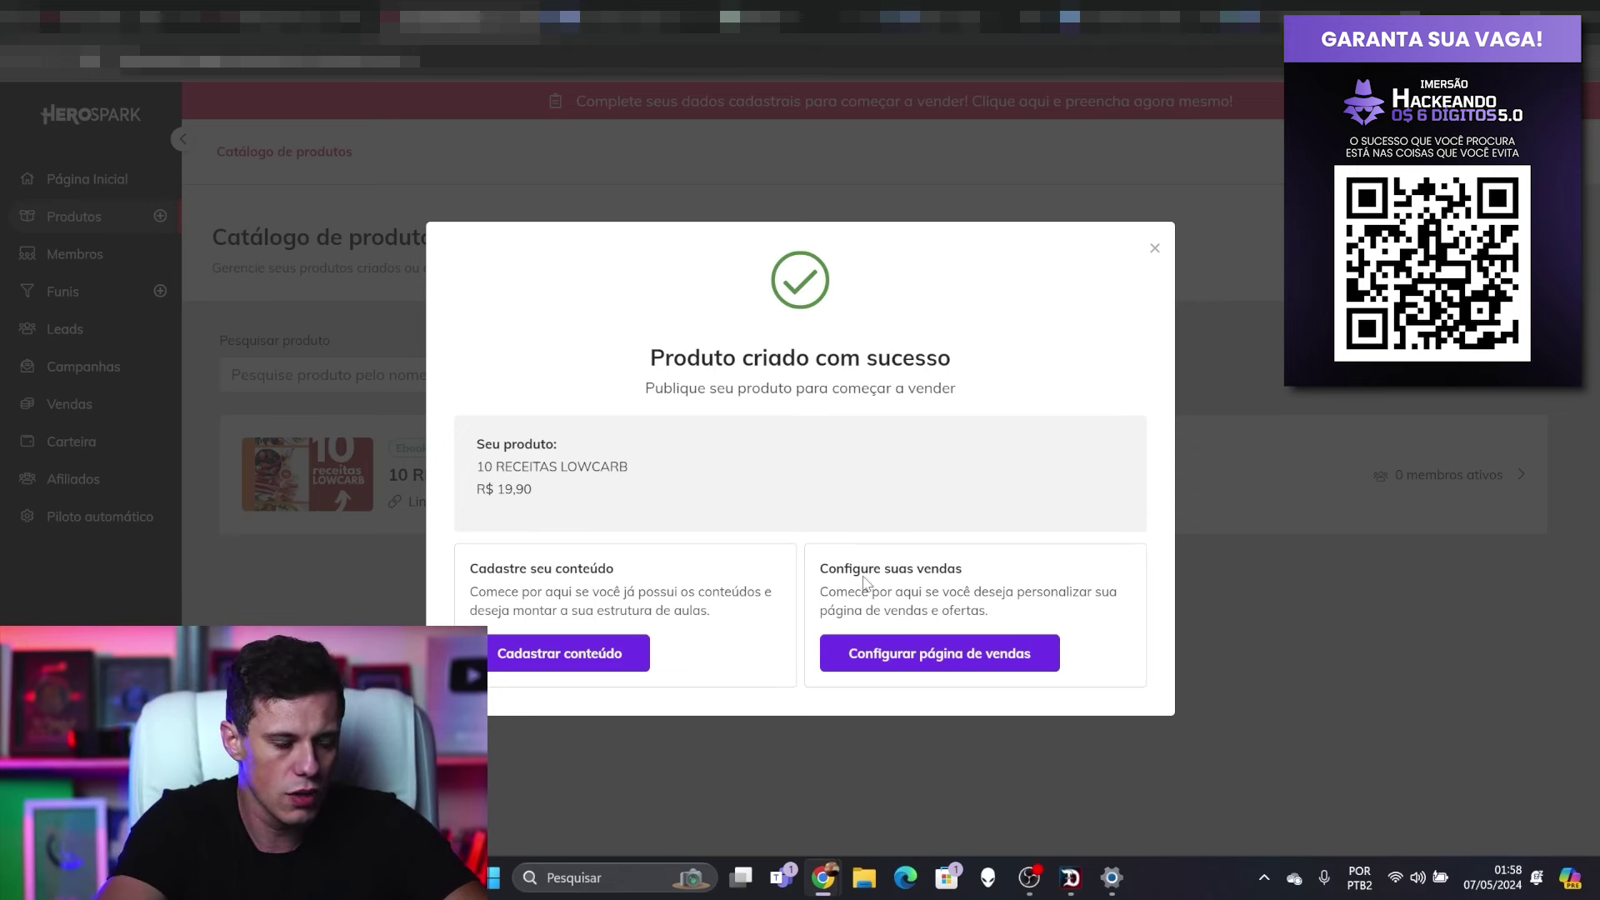
# Step: Open the new product's content for editing and upload the PDF file "10" as its ebook
pyautogui.click(597, 660)
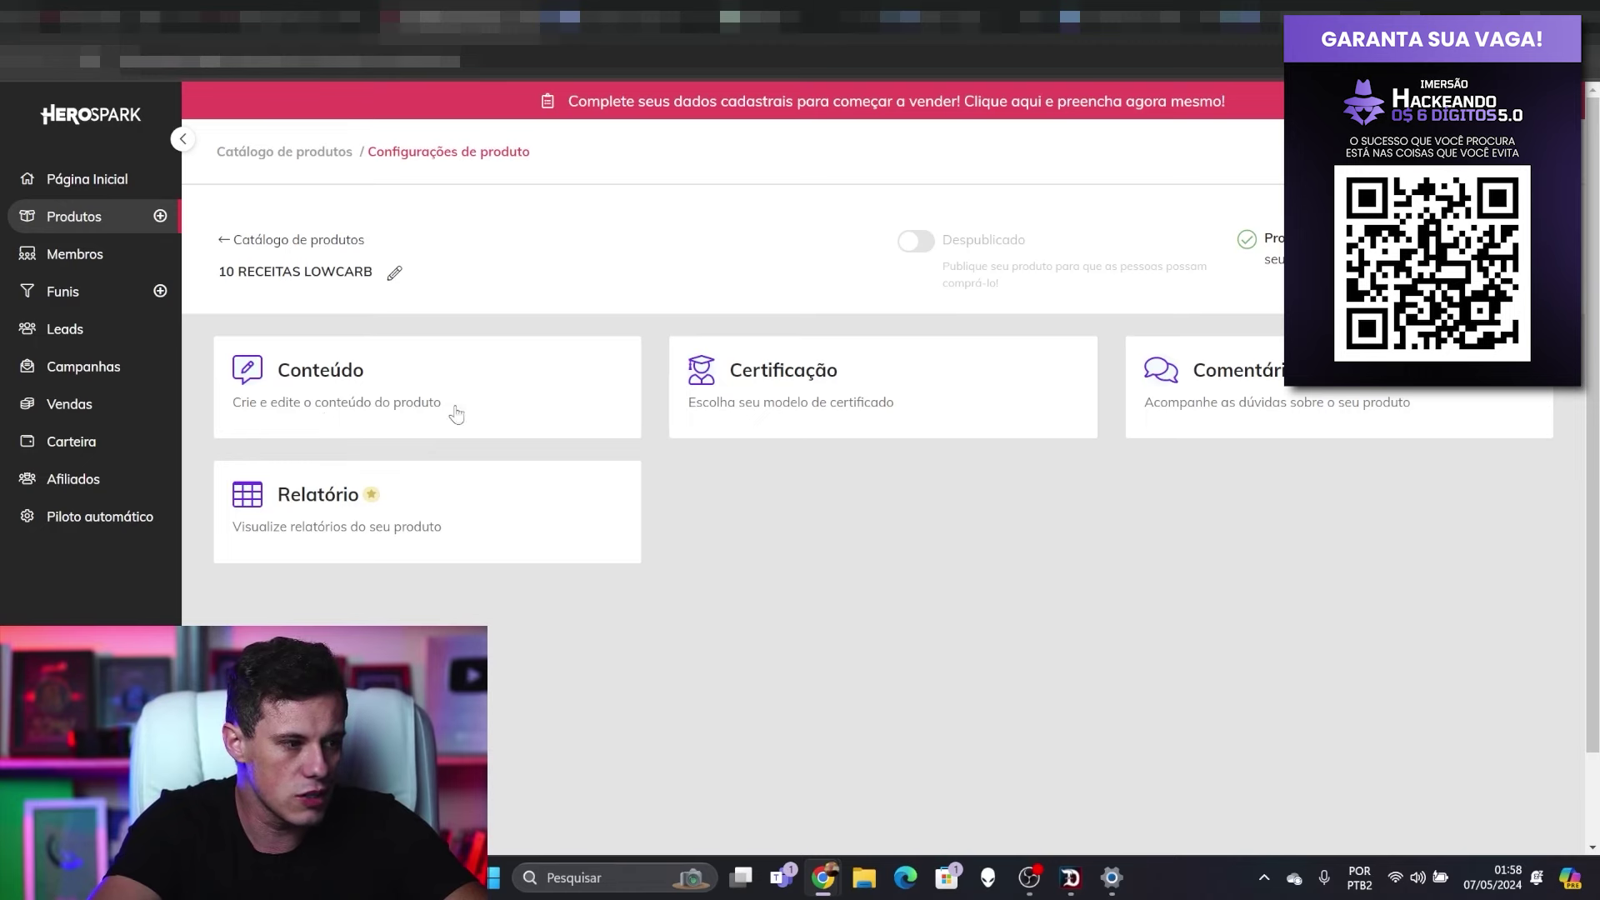
pyautogui.click(389, 399)
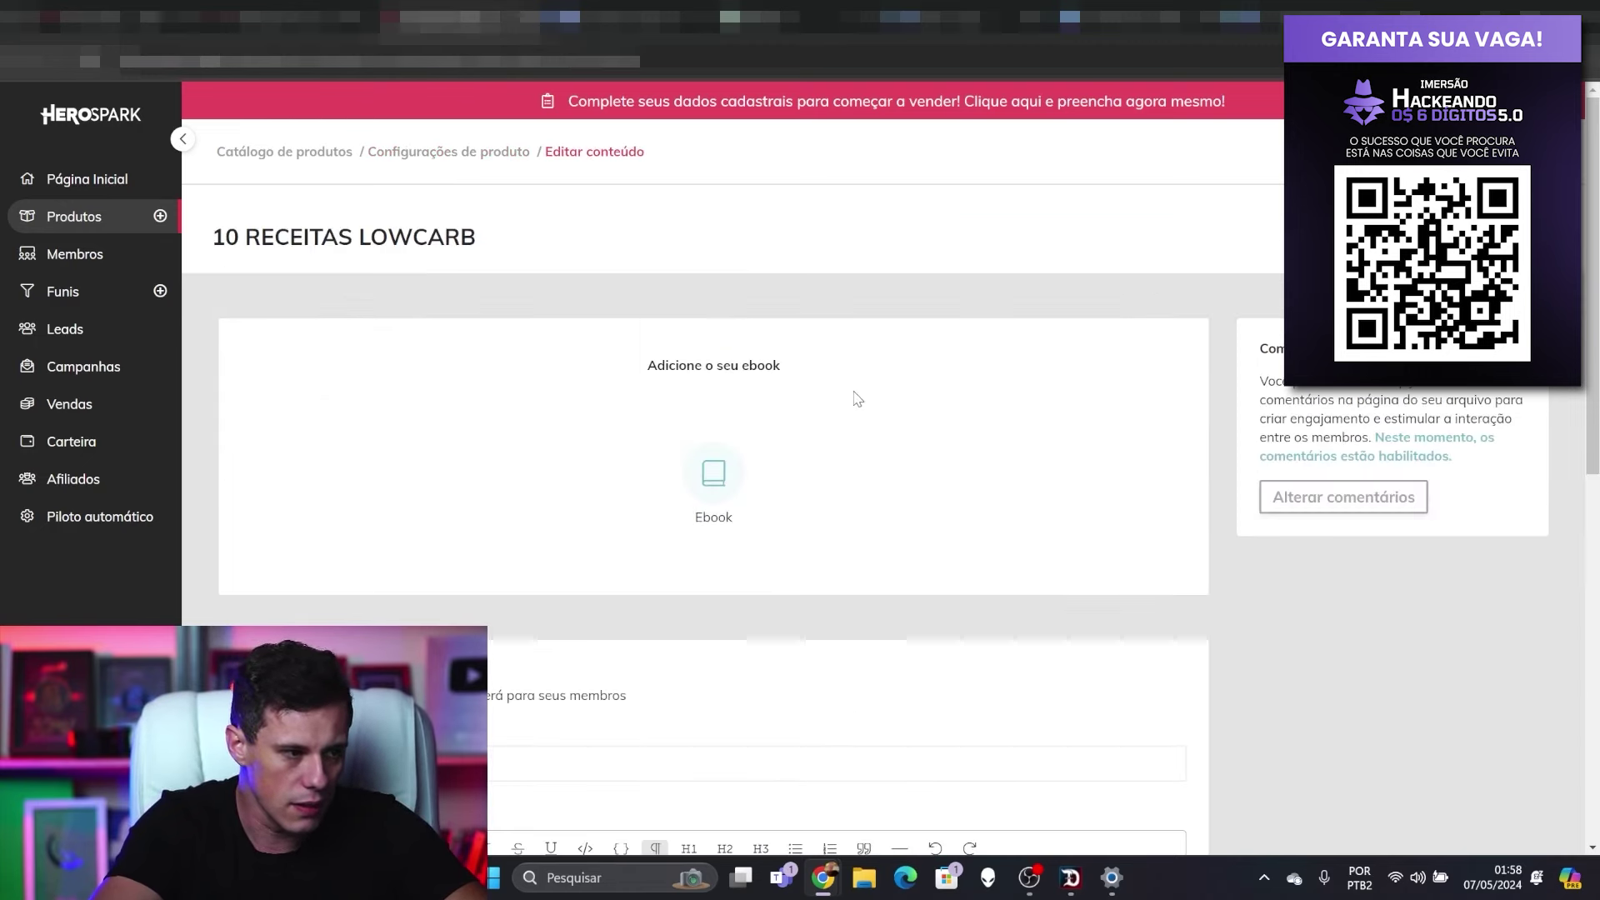
pyautogui.click(720, 474)
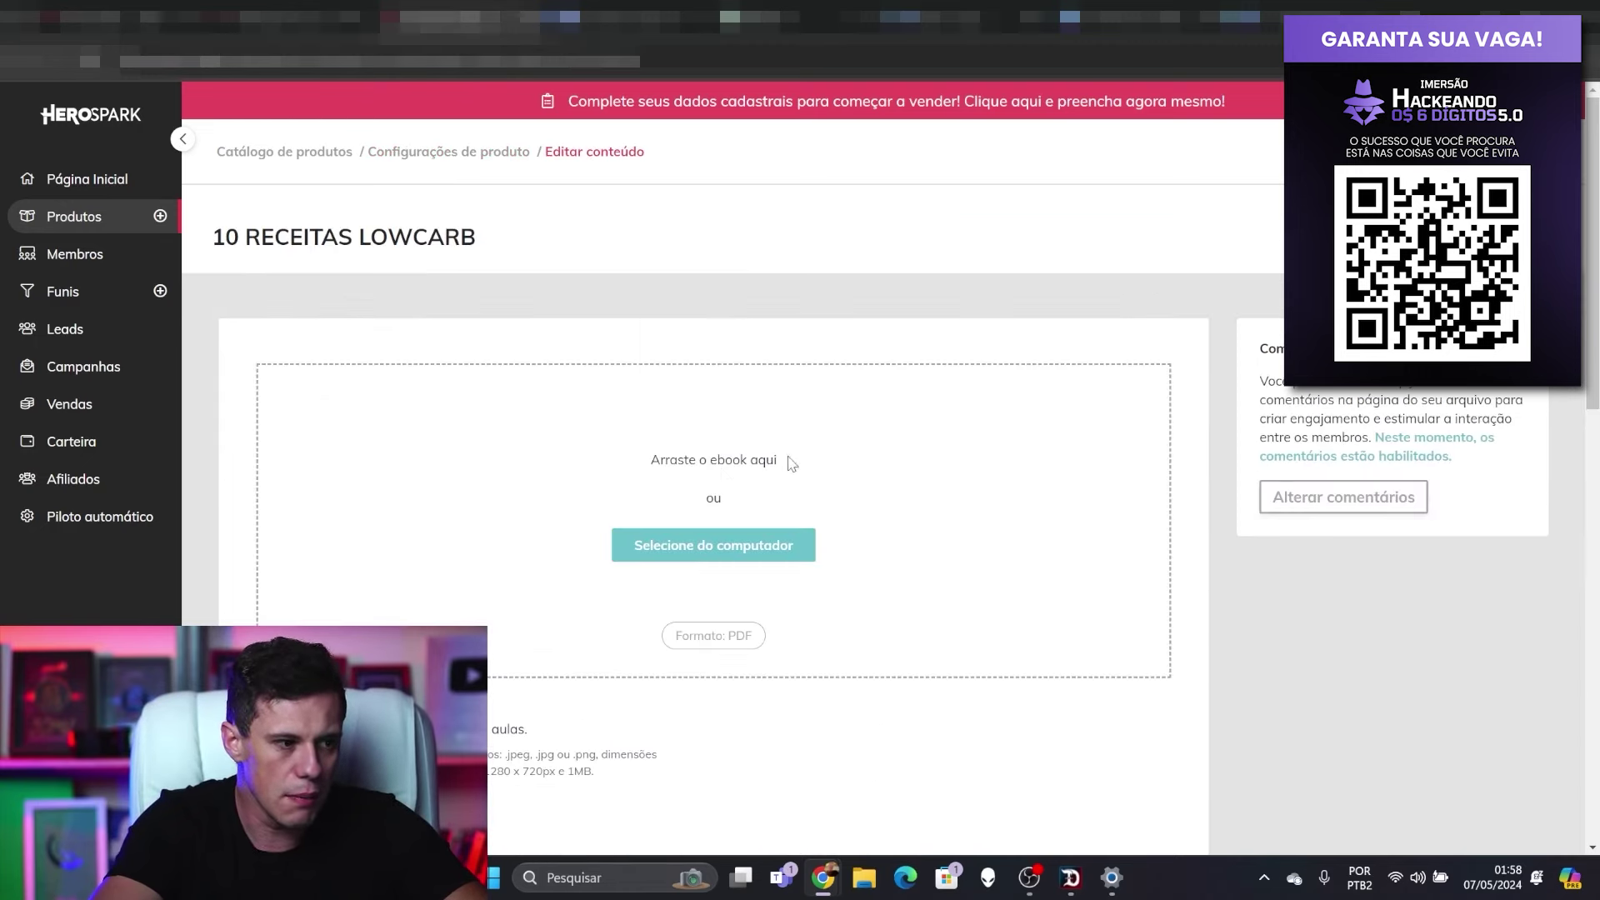
pyautogui.click(743, 545)
pyautogui.click(508, 162)
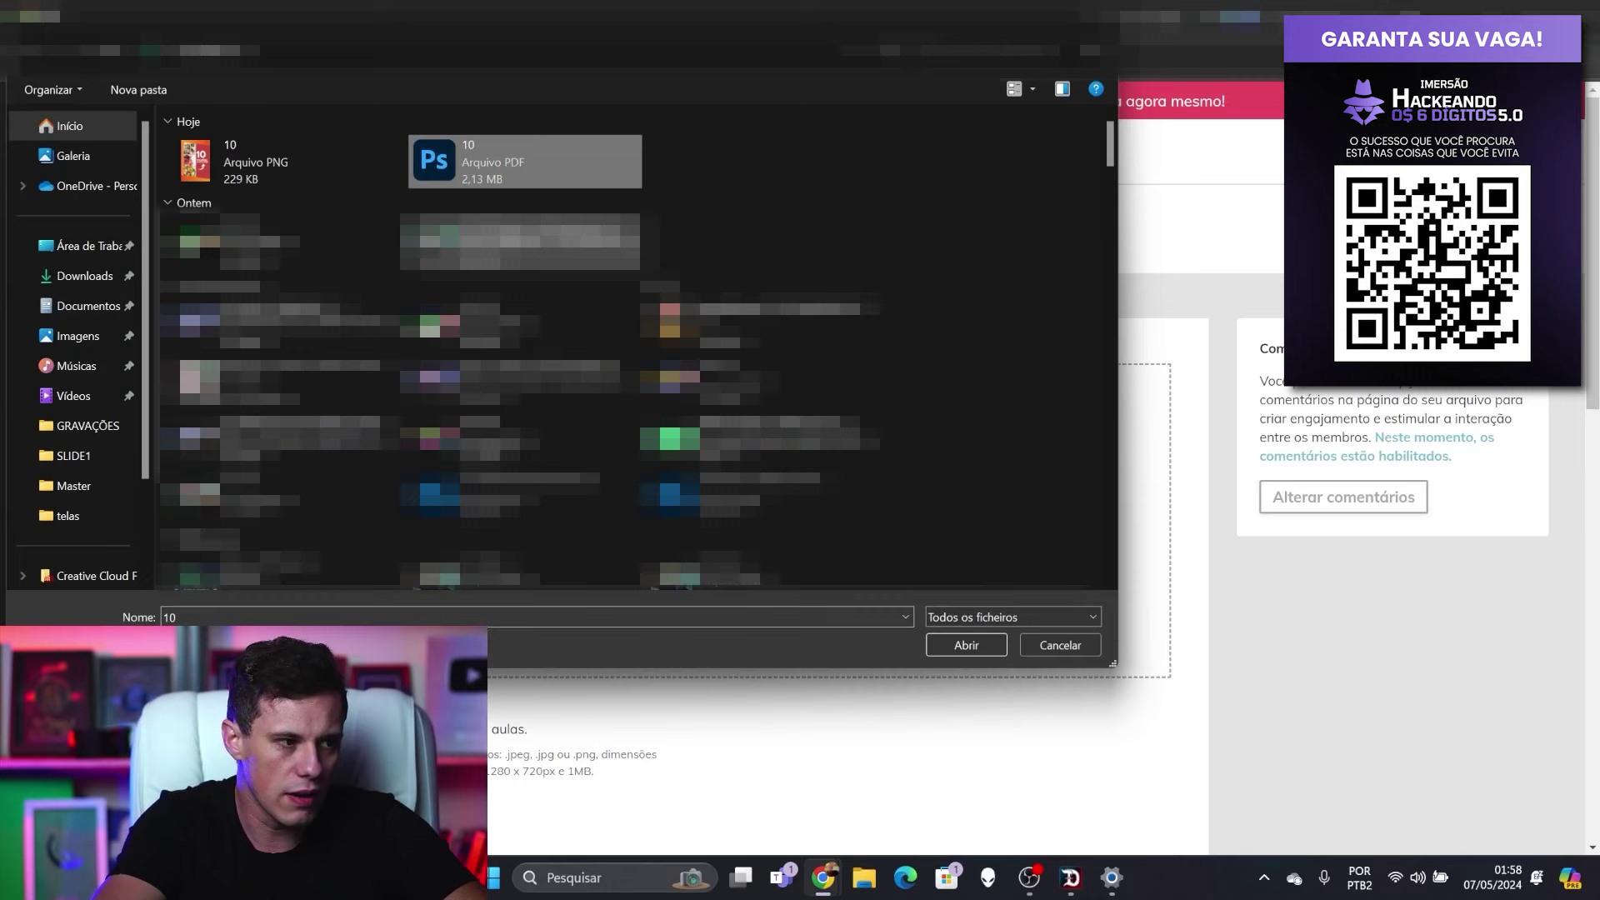
pyautogui.click(963, 641)
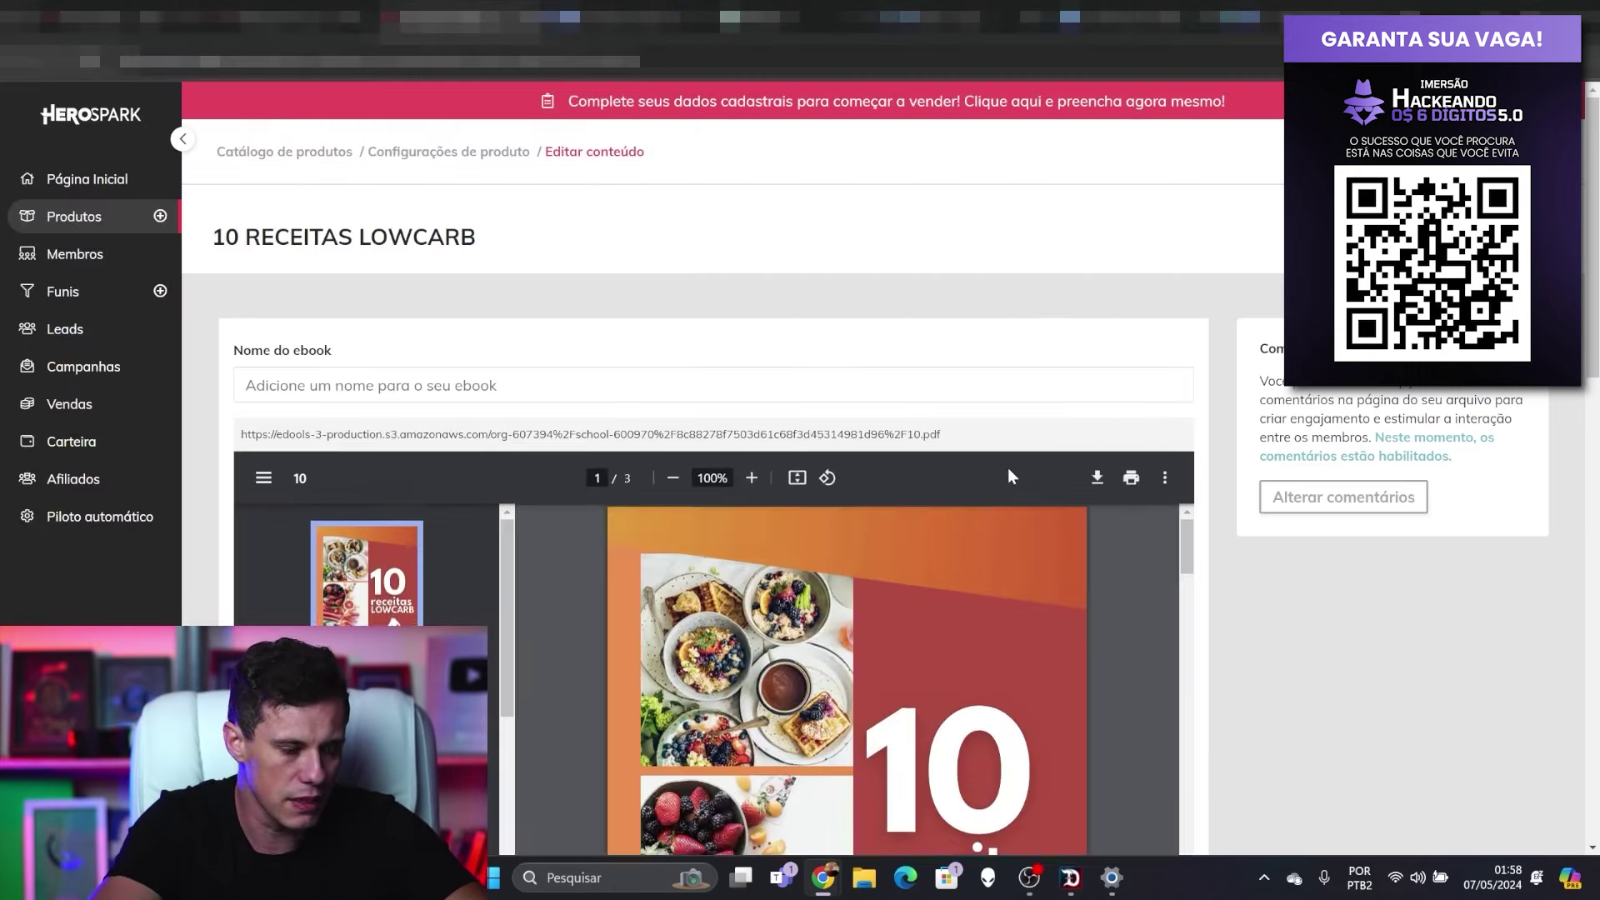
# Step: Look through the uploaded ebook's pages and add the PNG file "10" as its cover image
pyautogui.scroll(-6, 450, 486)
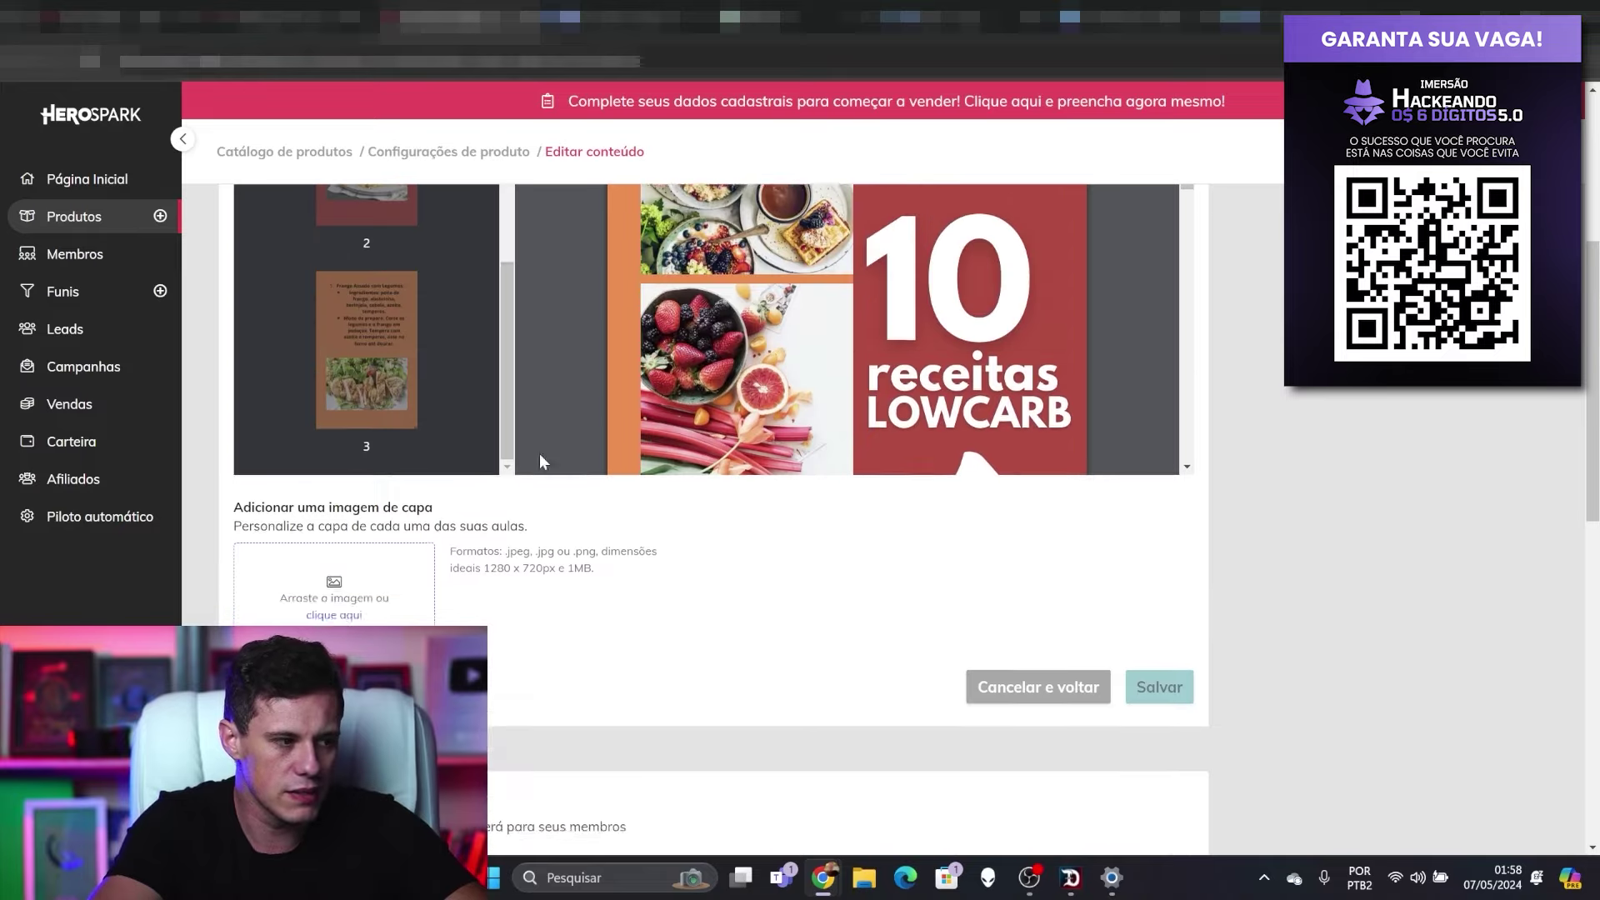
pyautogui.scroll(-10, 519, 363)
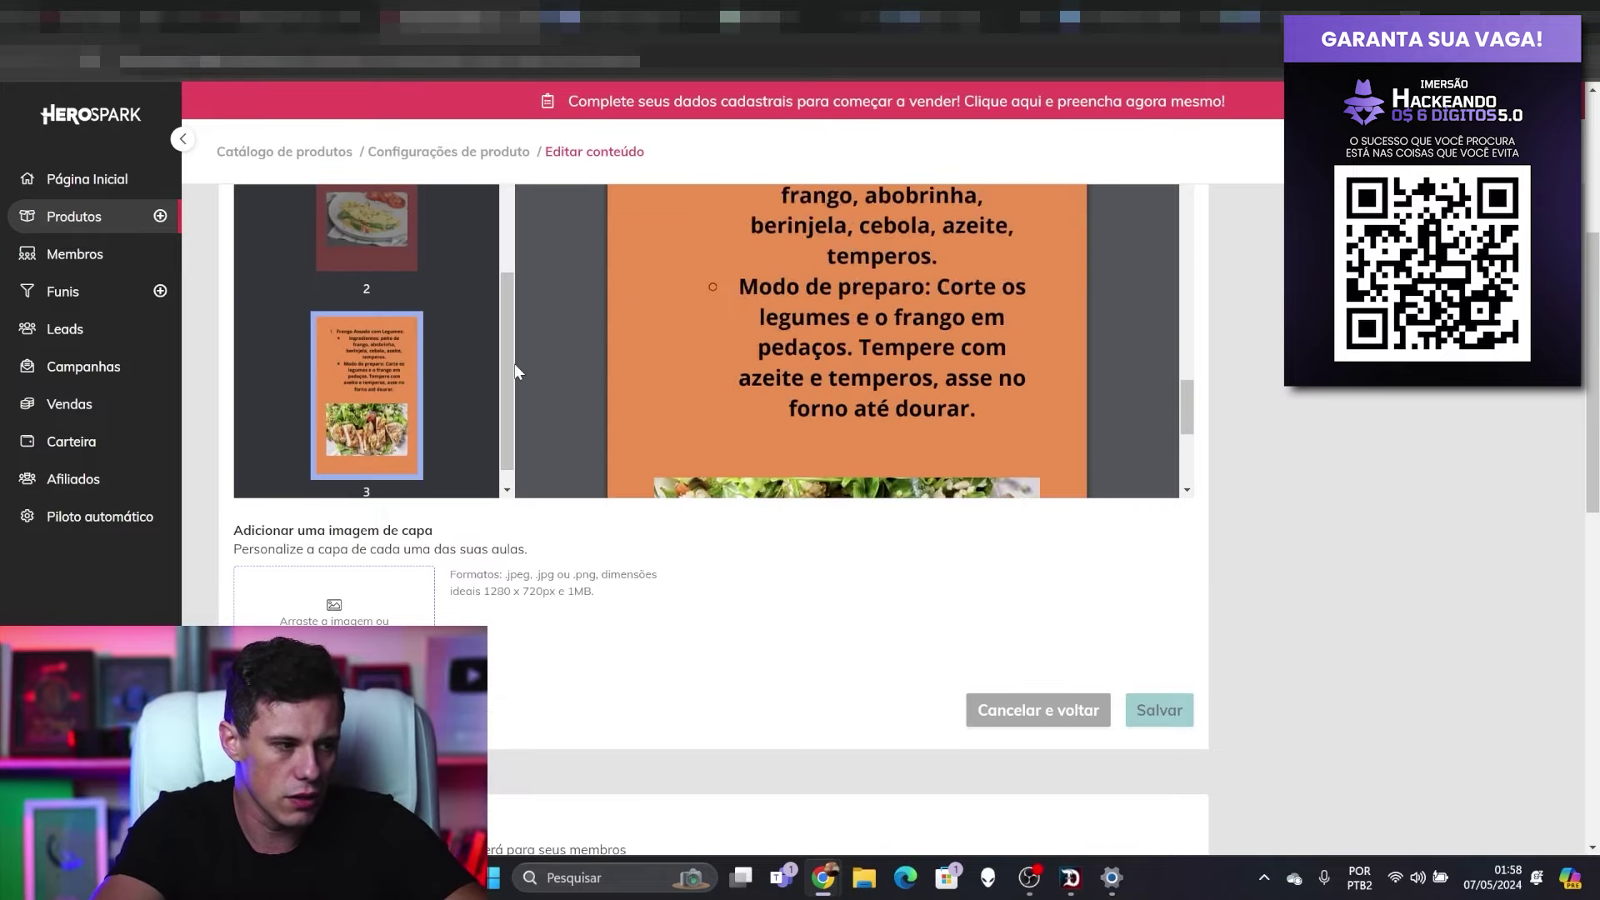
pyautogui.scroll(-3, 515, 371)
pyautogui.scroll(1, 366, 342)
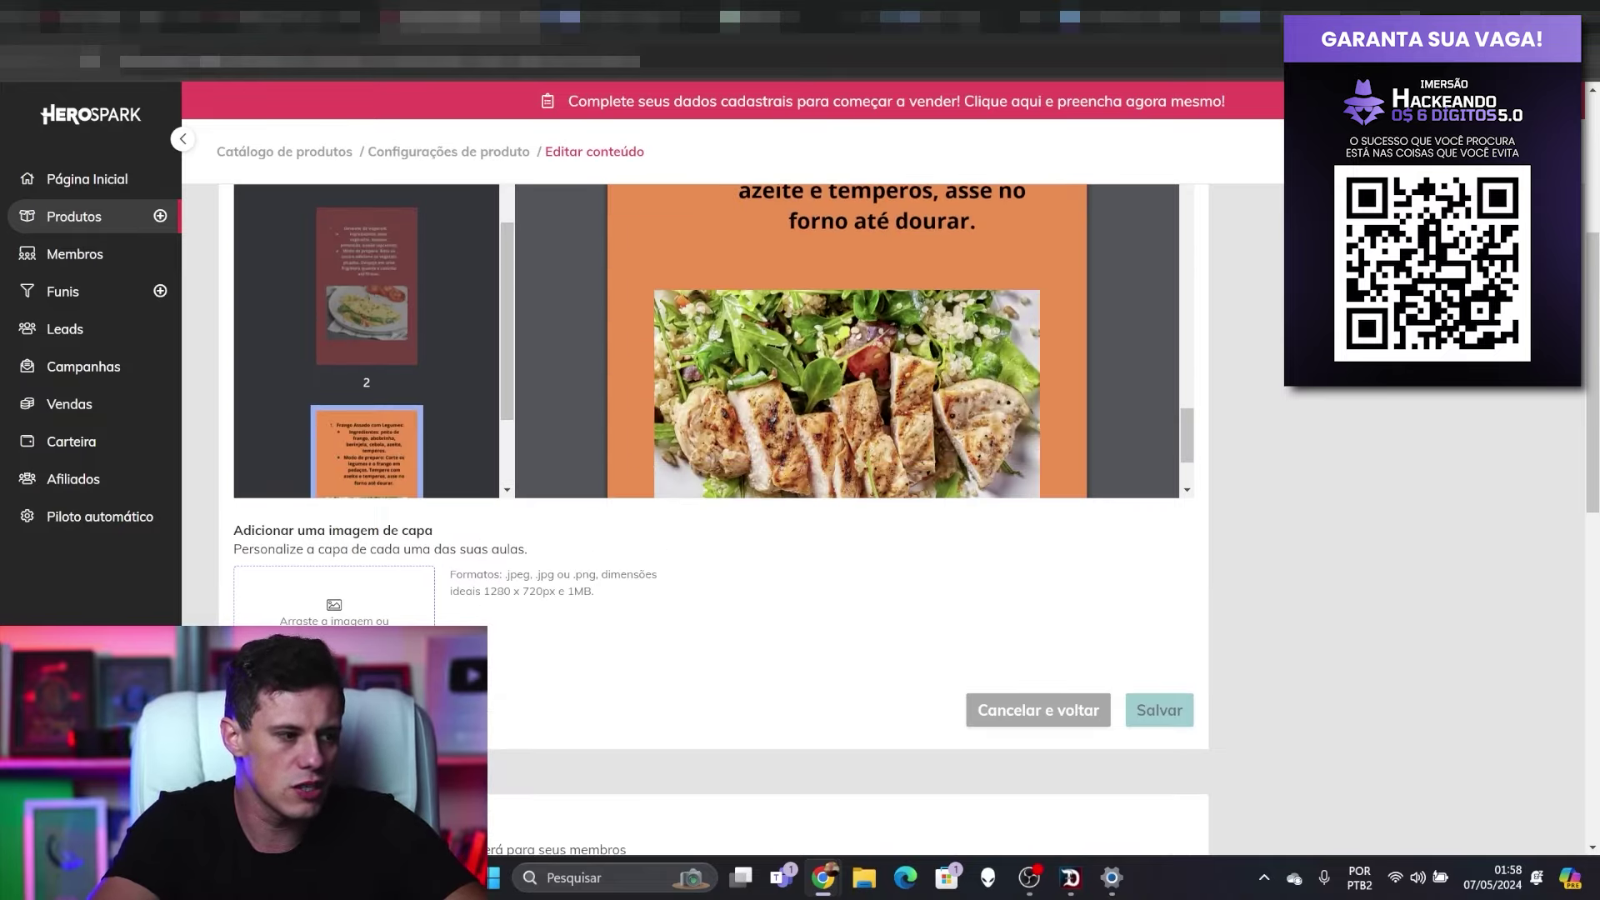
pyautogui.click(334, 604)
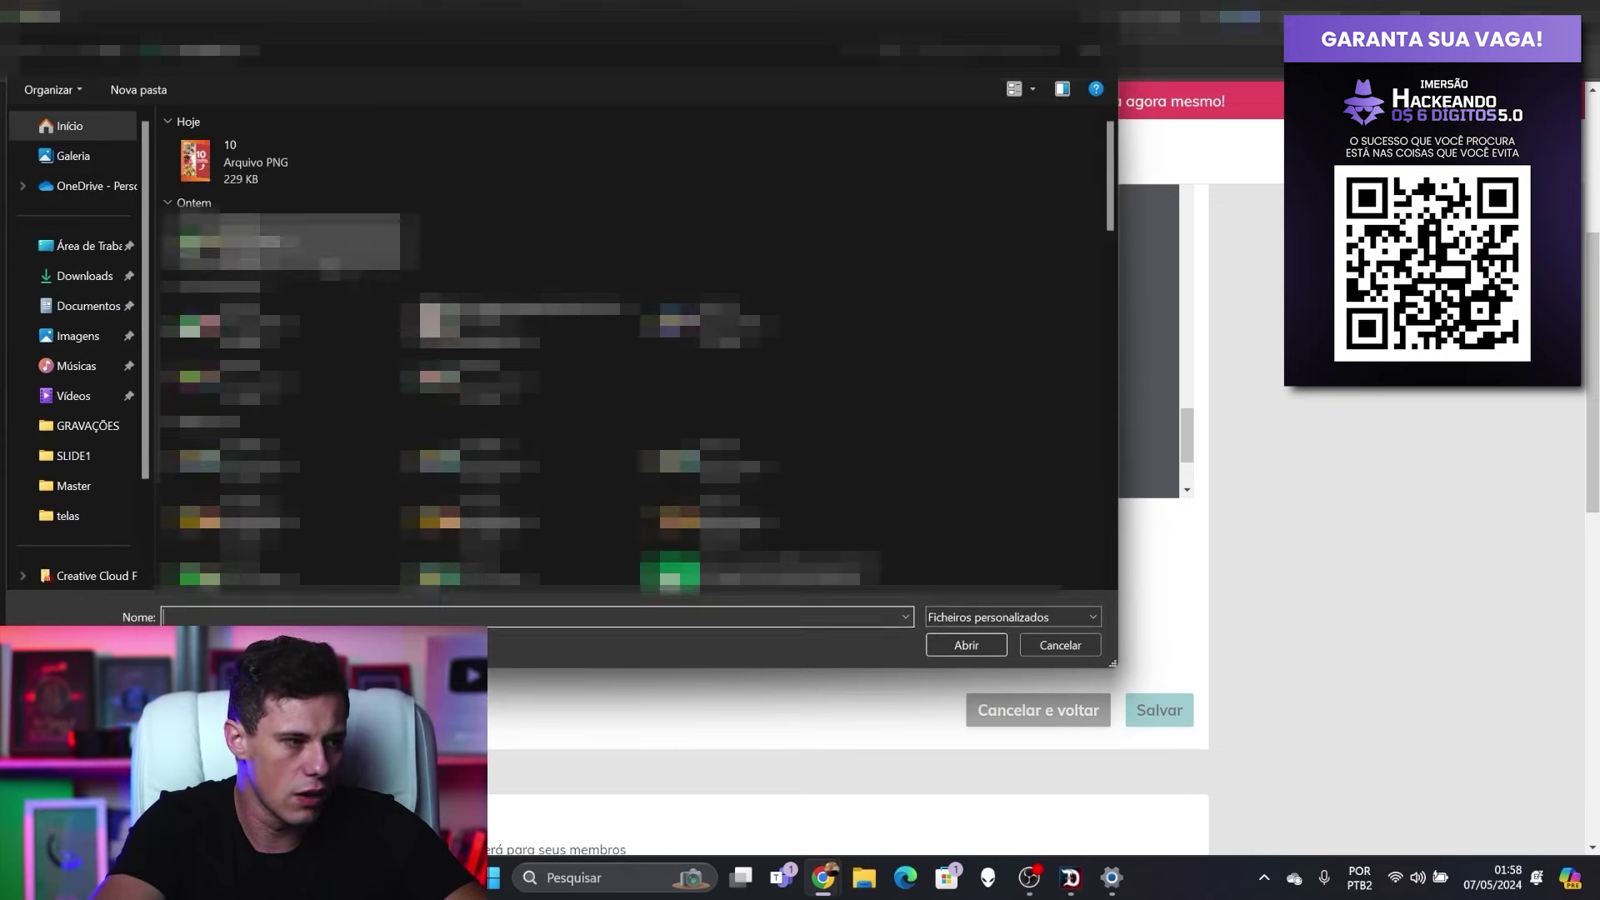
pyautogui.click(285, 161)
pyautogui.click(967, 645)
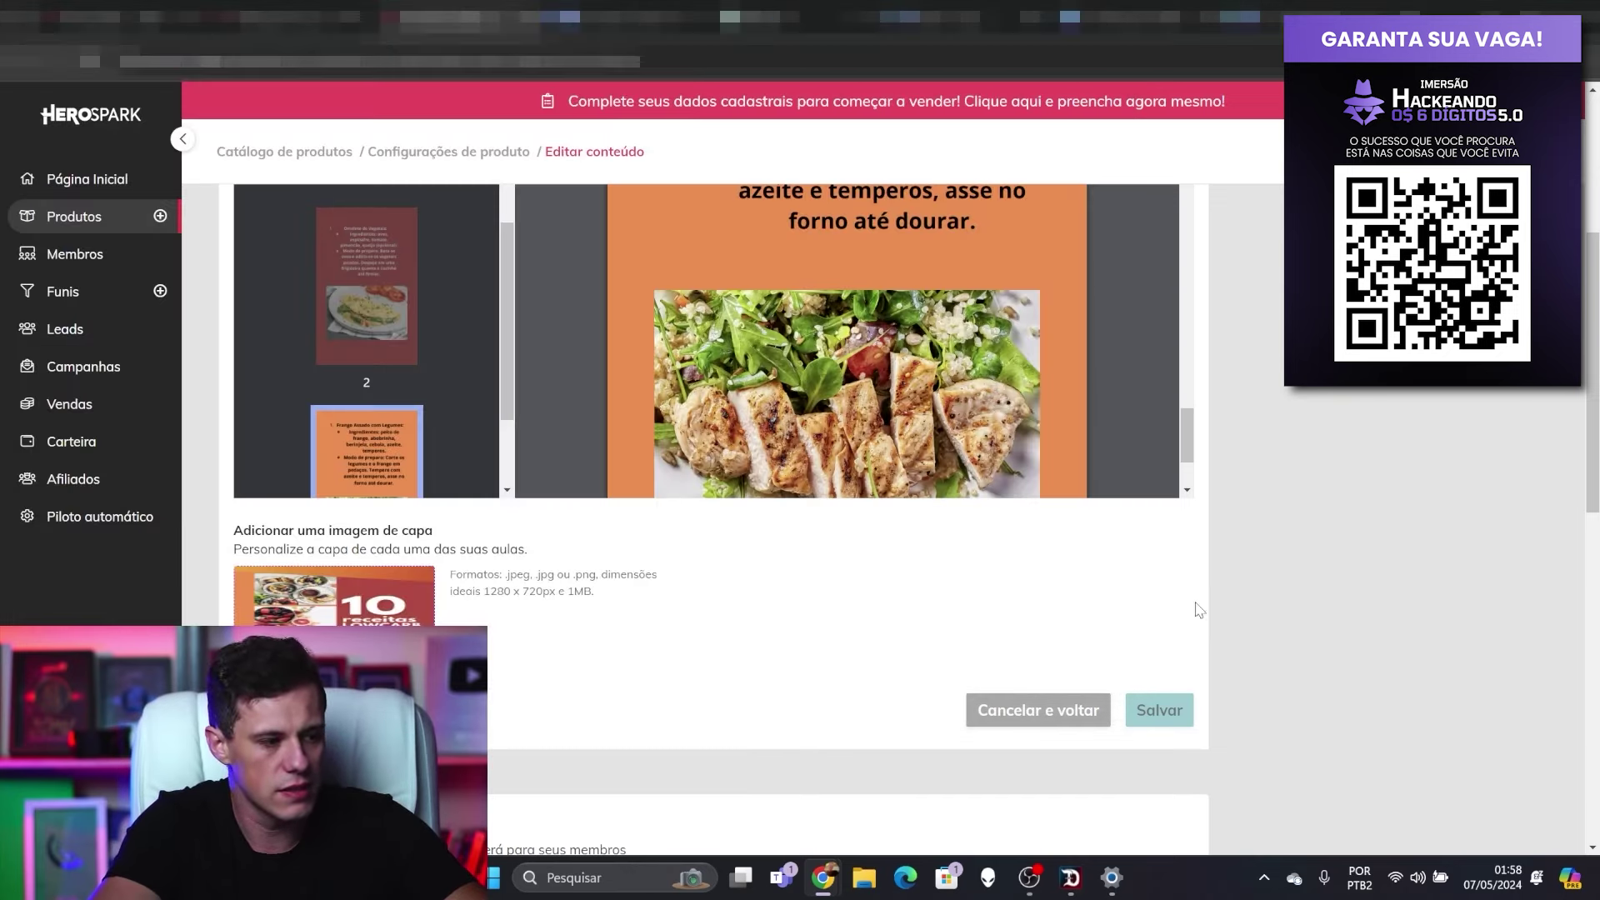
pyautogui.scroll(-3, 1199, 609)
pyautogui.scroll(1, 1329, 561)
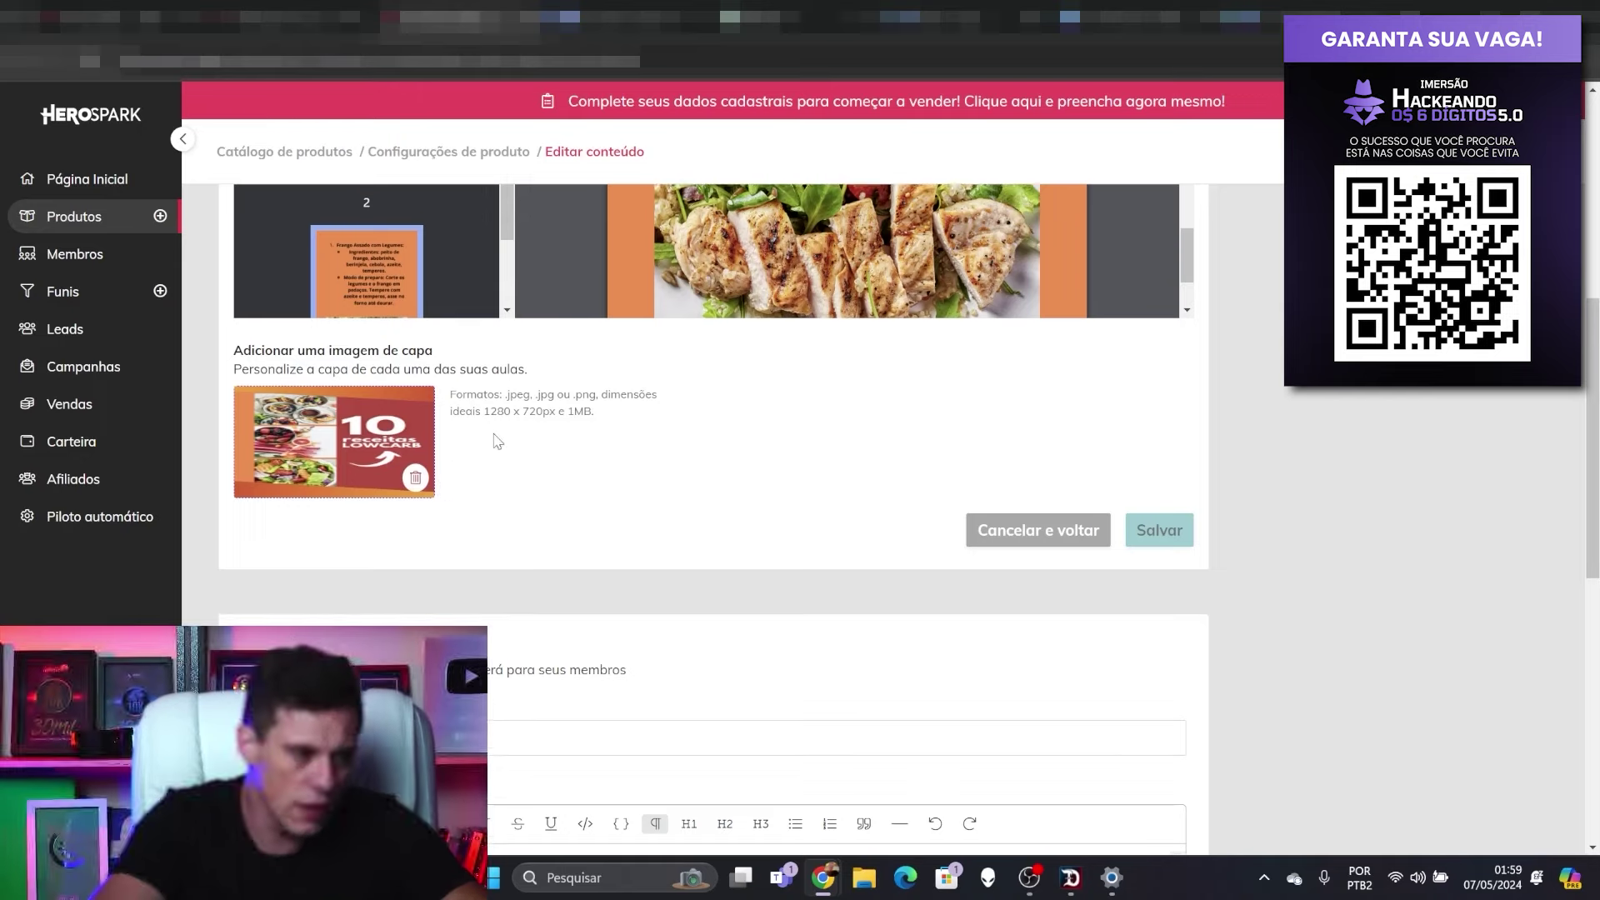
# Step: Switch to Canva and create a new custom-size design of 1280 x 720 px
pyautogui.scroll(1, 521, 527)
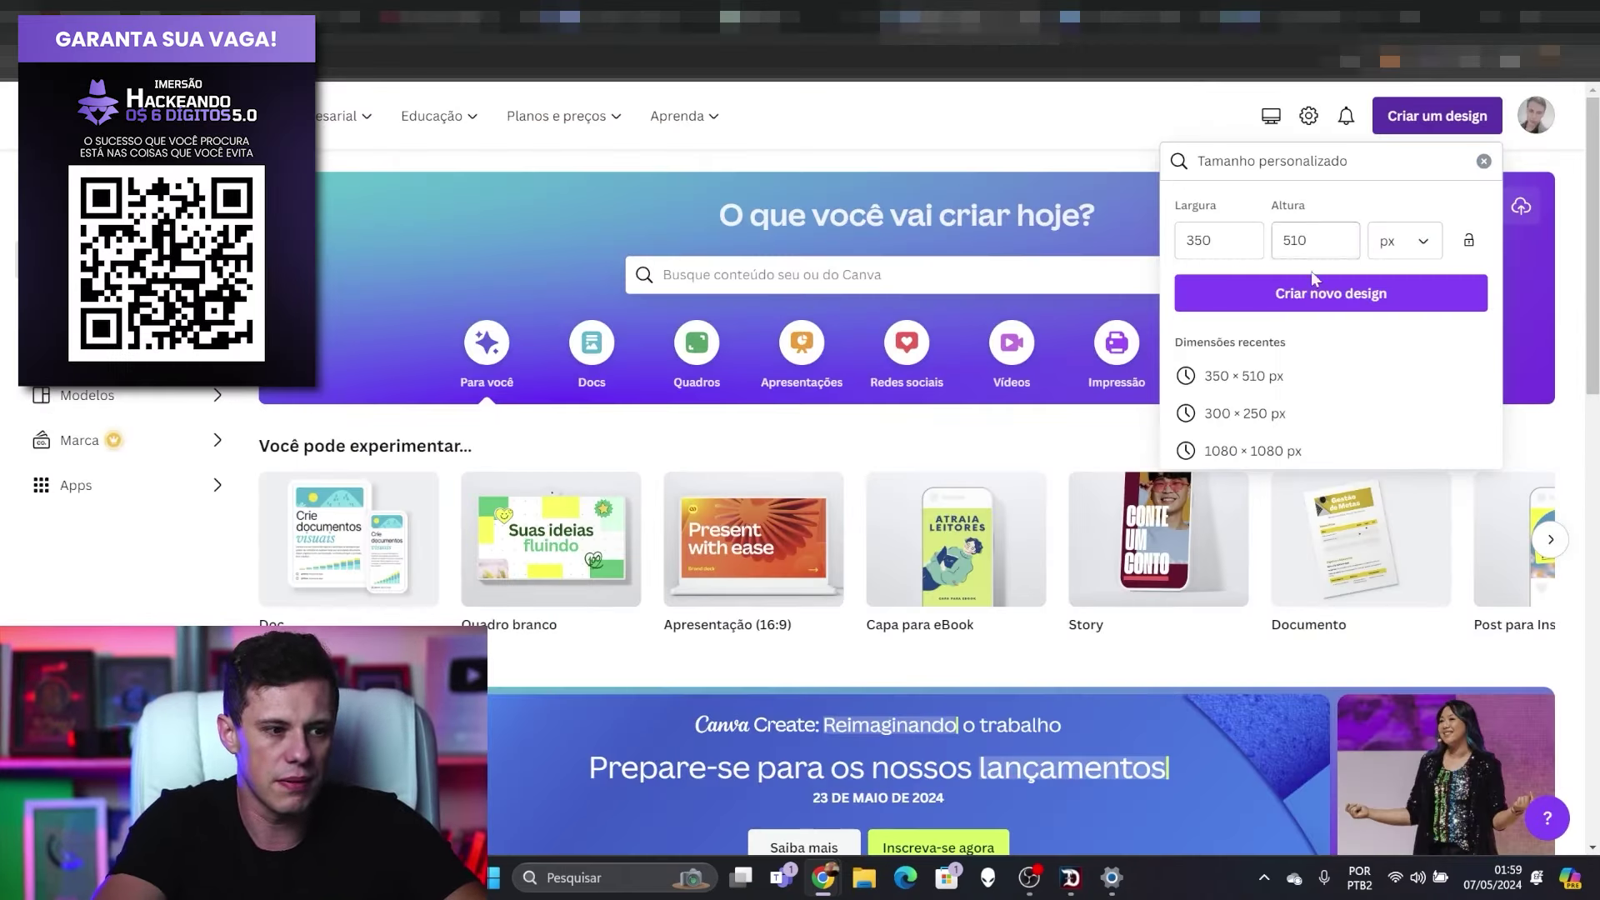
pyautogui.doubleClick(1217, 250)
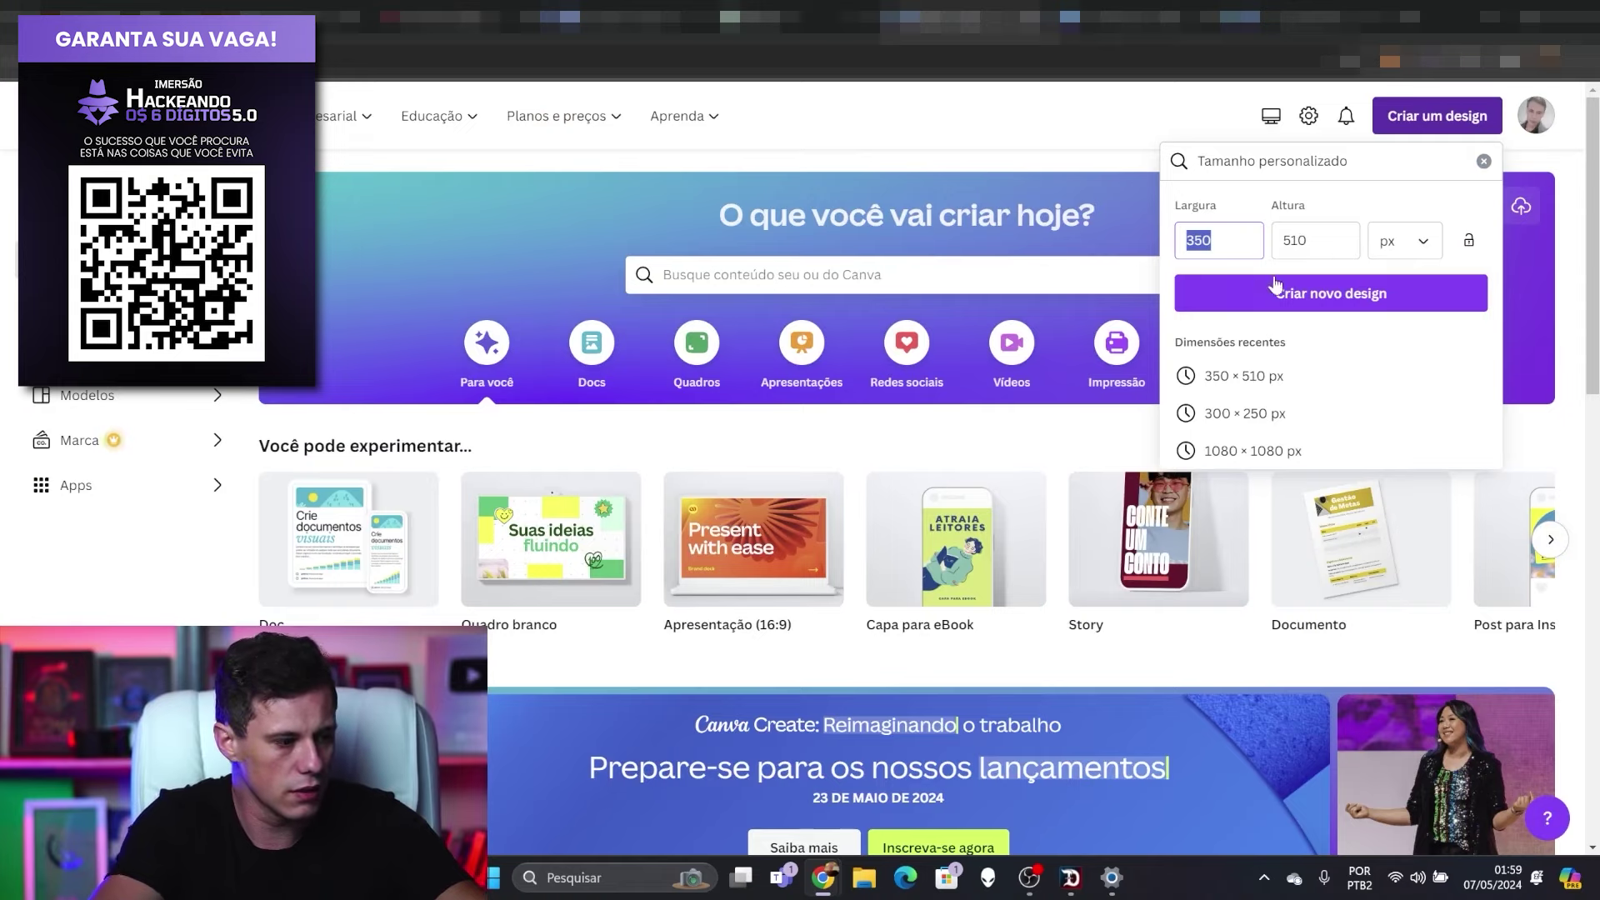
pyautogui.write('1280')
pyautogui.press('Tab')
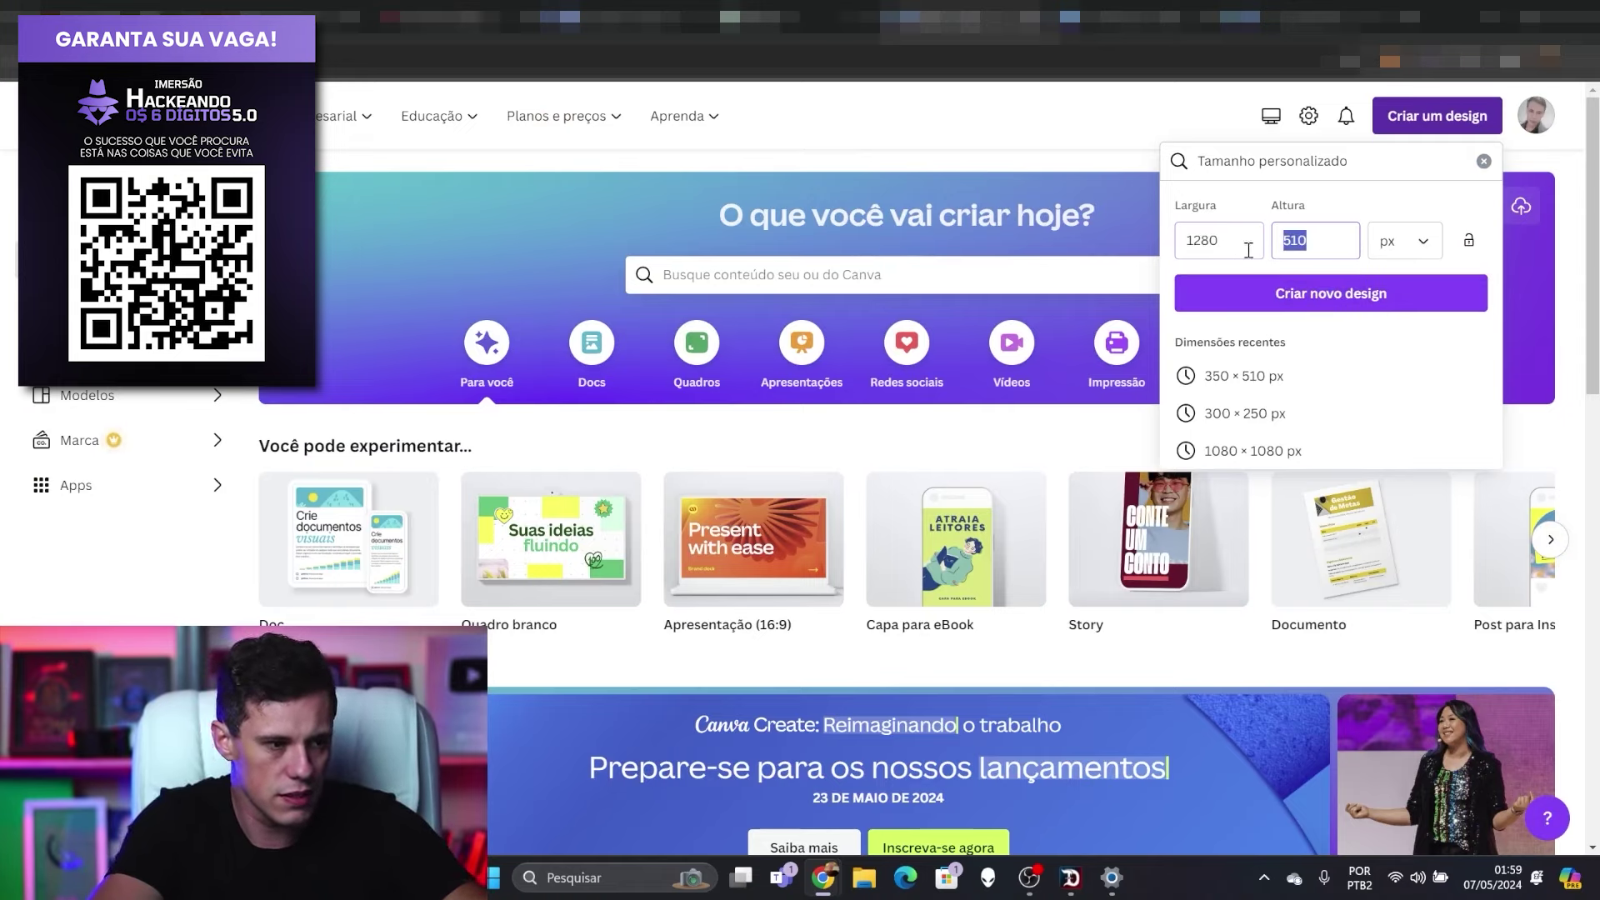
pyautogui.write('720')
pyautogui.click(1381, 287)
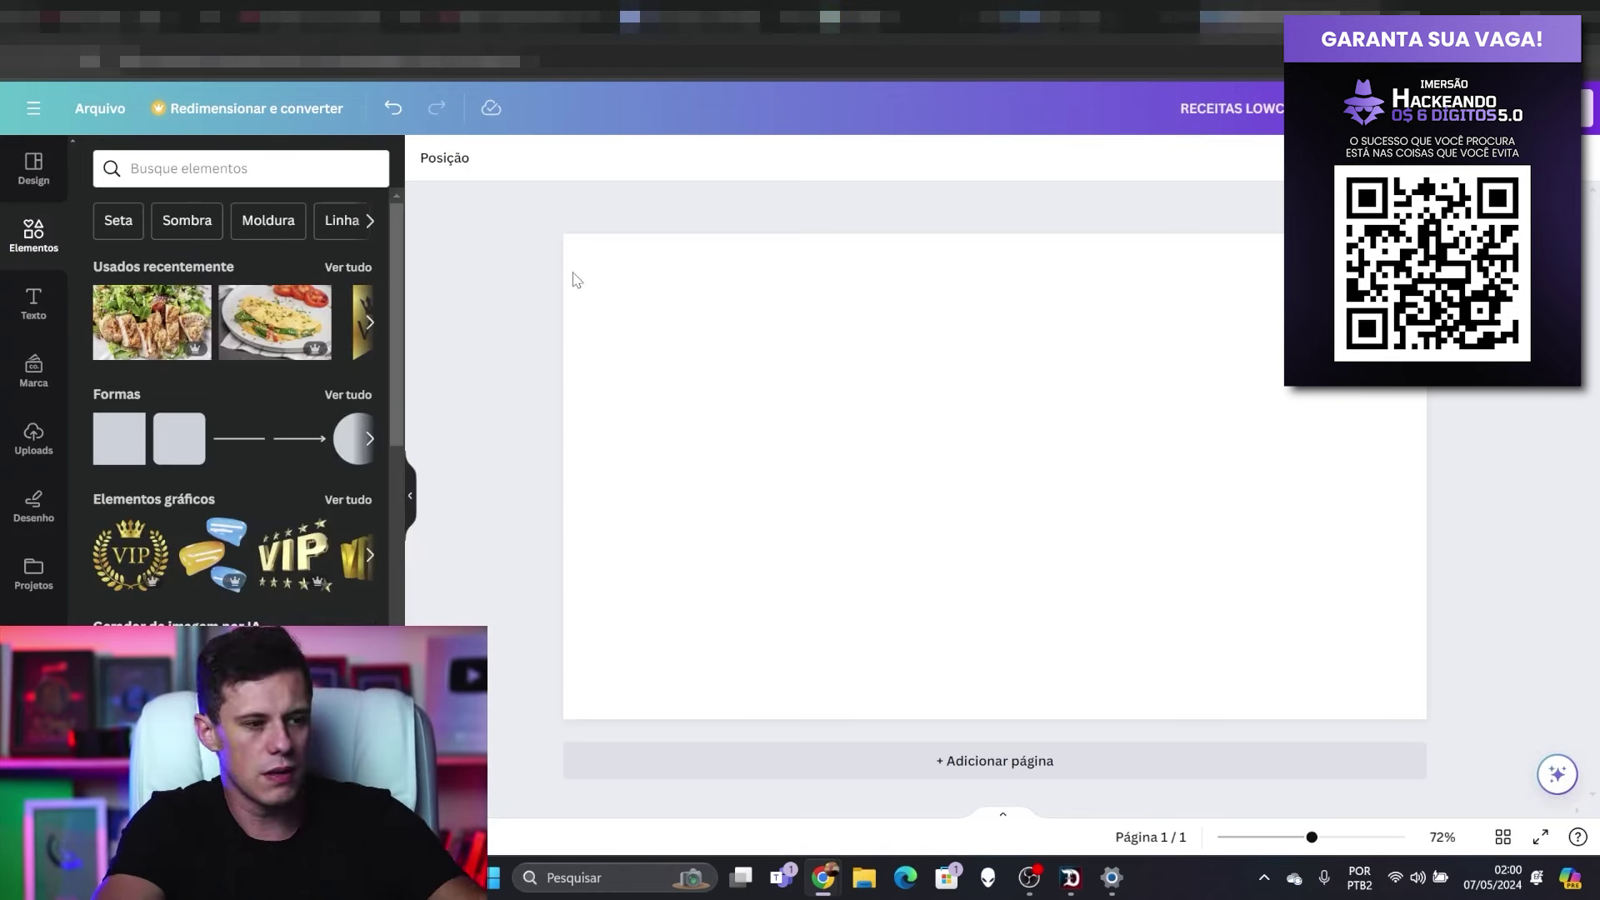
# Step: Search the elements for "receitas saudaveis" and add the photo of hands holding a recipe tablet to the page
pyautogui.click(169, 170)
pyautogui.write('RECEITAS')
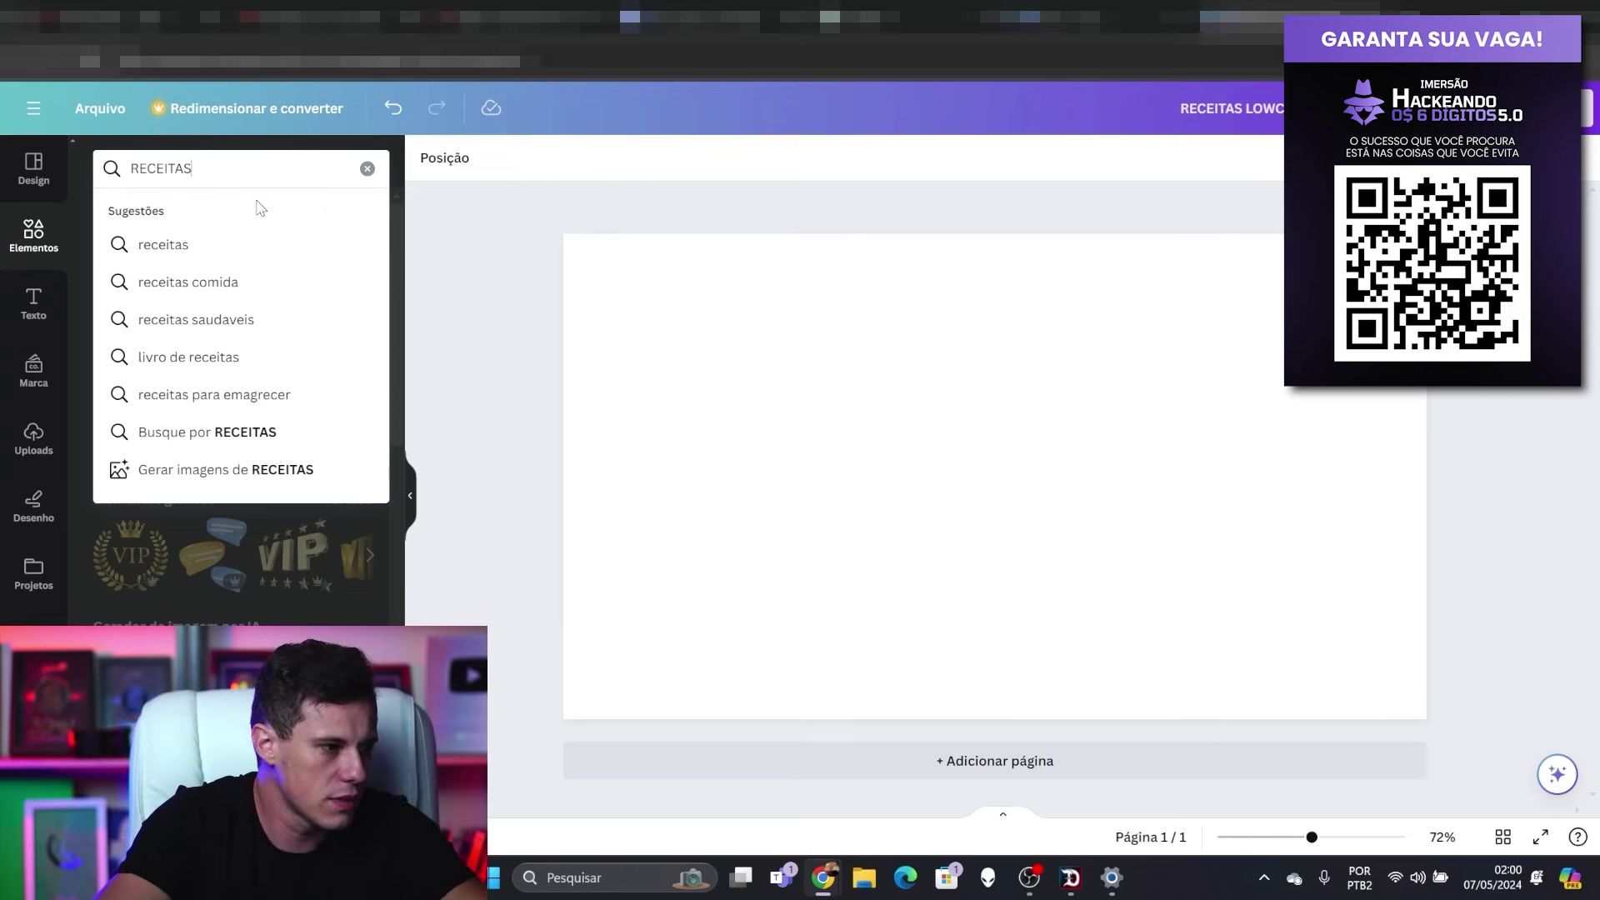
pyautogui.click(257, 320)
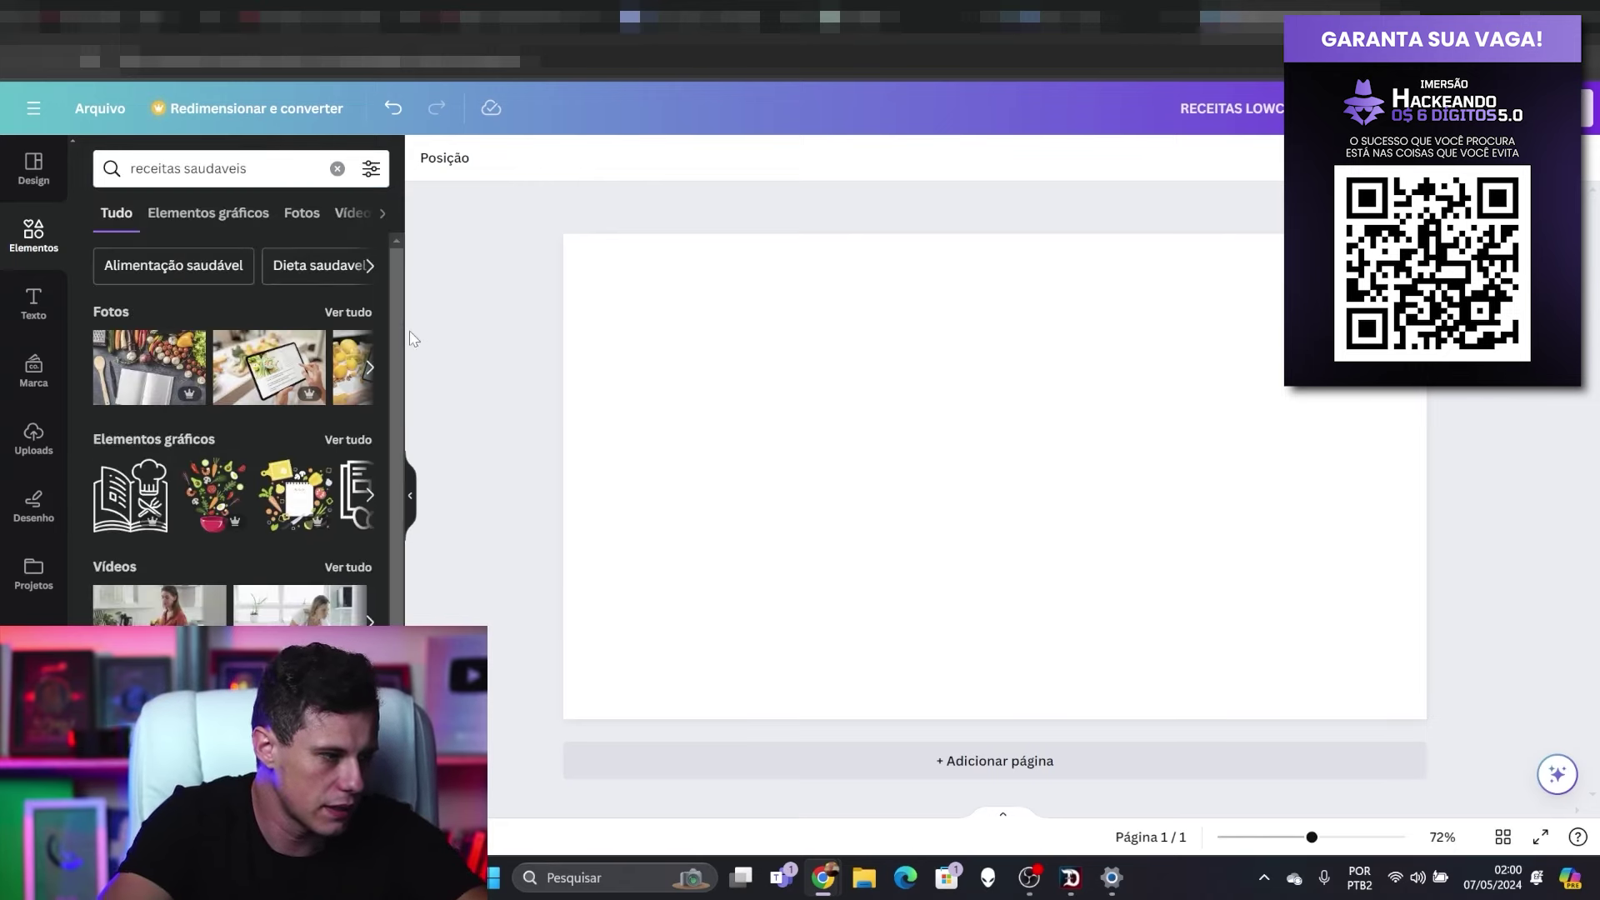
pyautogui.click(275, 385)
# Step: Place the tablet photo along the page's lower edge at full page width, leaving an empty strip above it
pyautogui.moveTo(1105, 543); pyautogui.dragTo(964, 591)
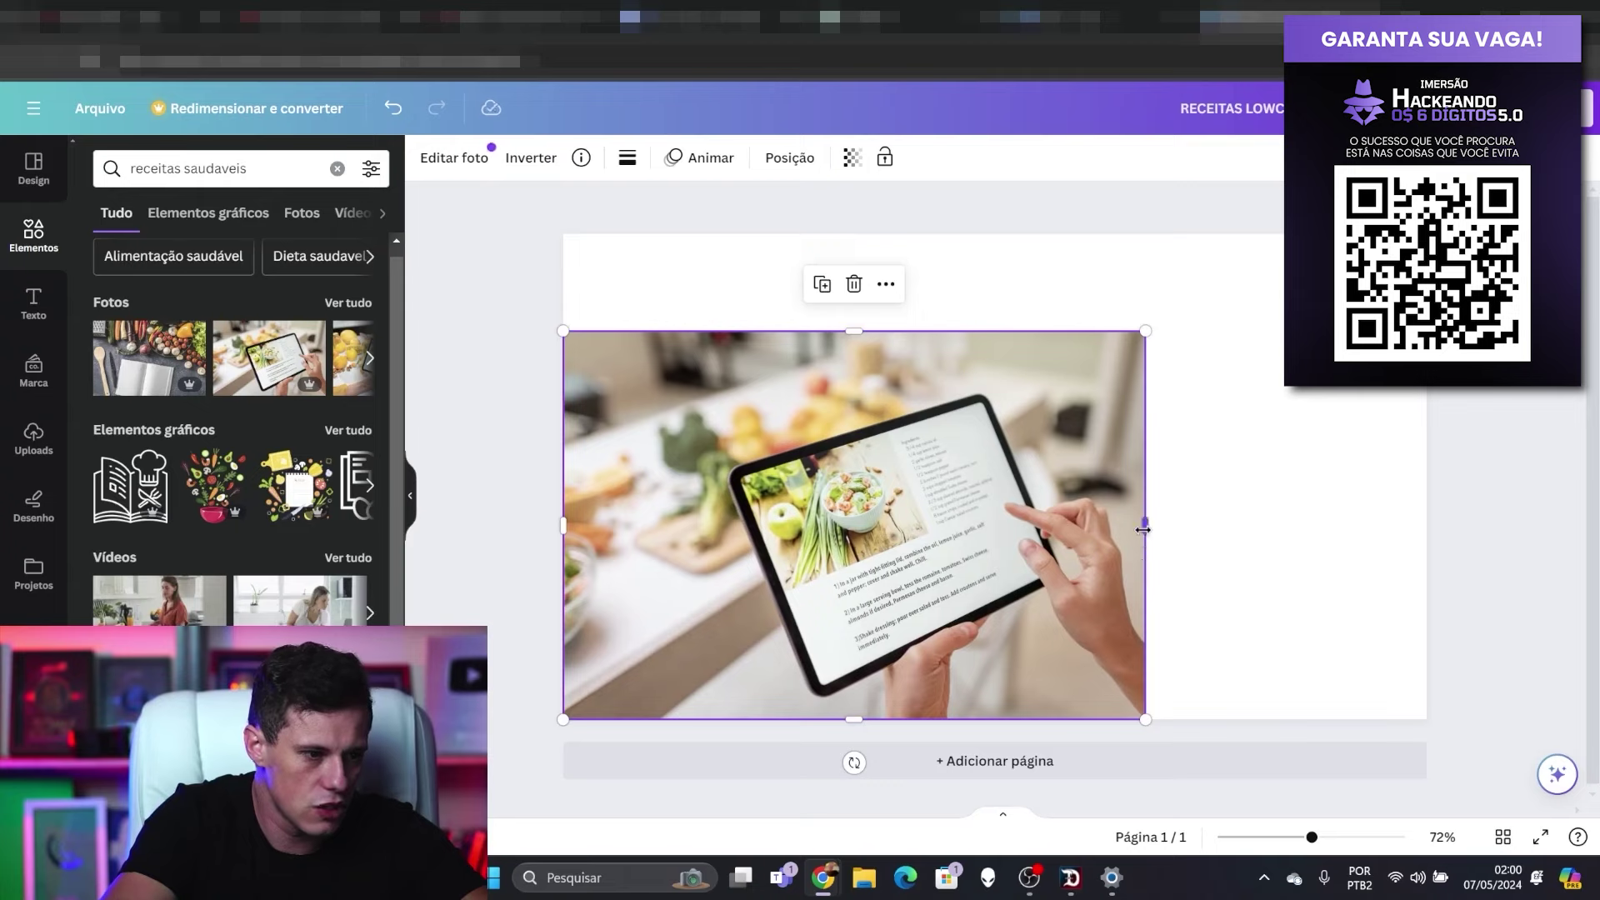
pyautogui.moveTo(1143, 529); pyautogui.dragTo(1425, 530)
pyautogui.click(1450, 534)
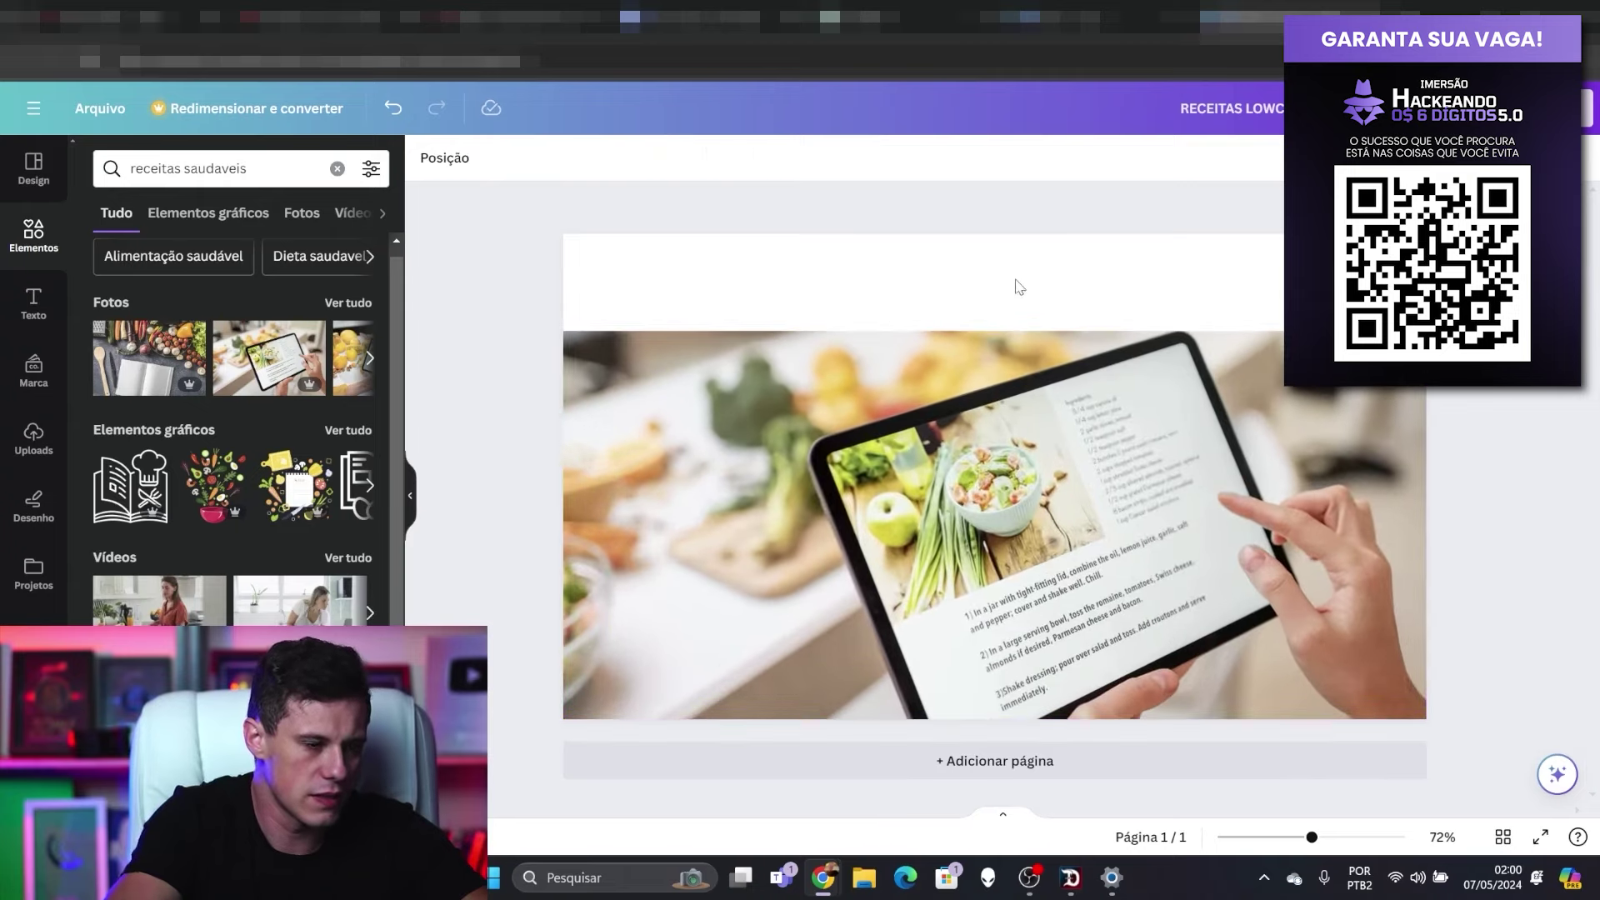
pyautogui.moveTo(1018, 350); pyautogui.dragTo(1019, 377)
# Step: Fill the page background above the photo with a light orange colour
pyautogui.click(917, 284)
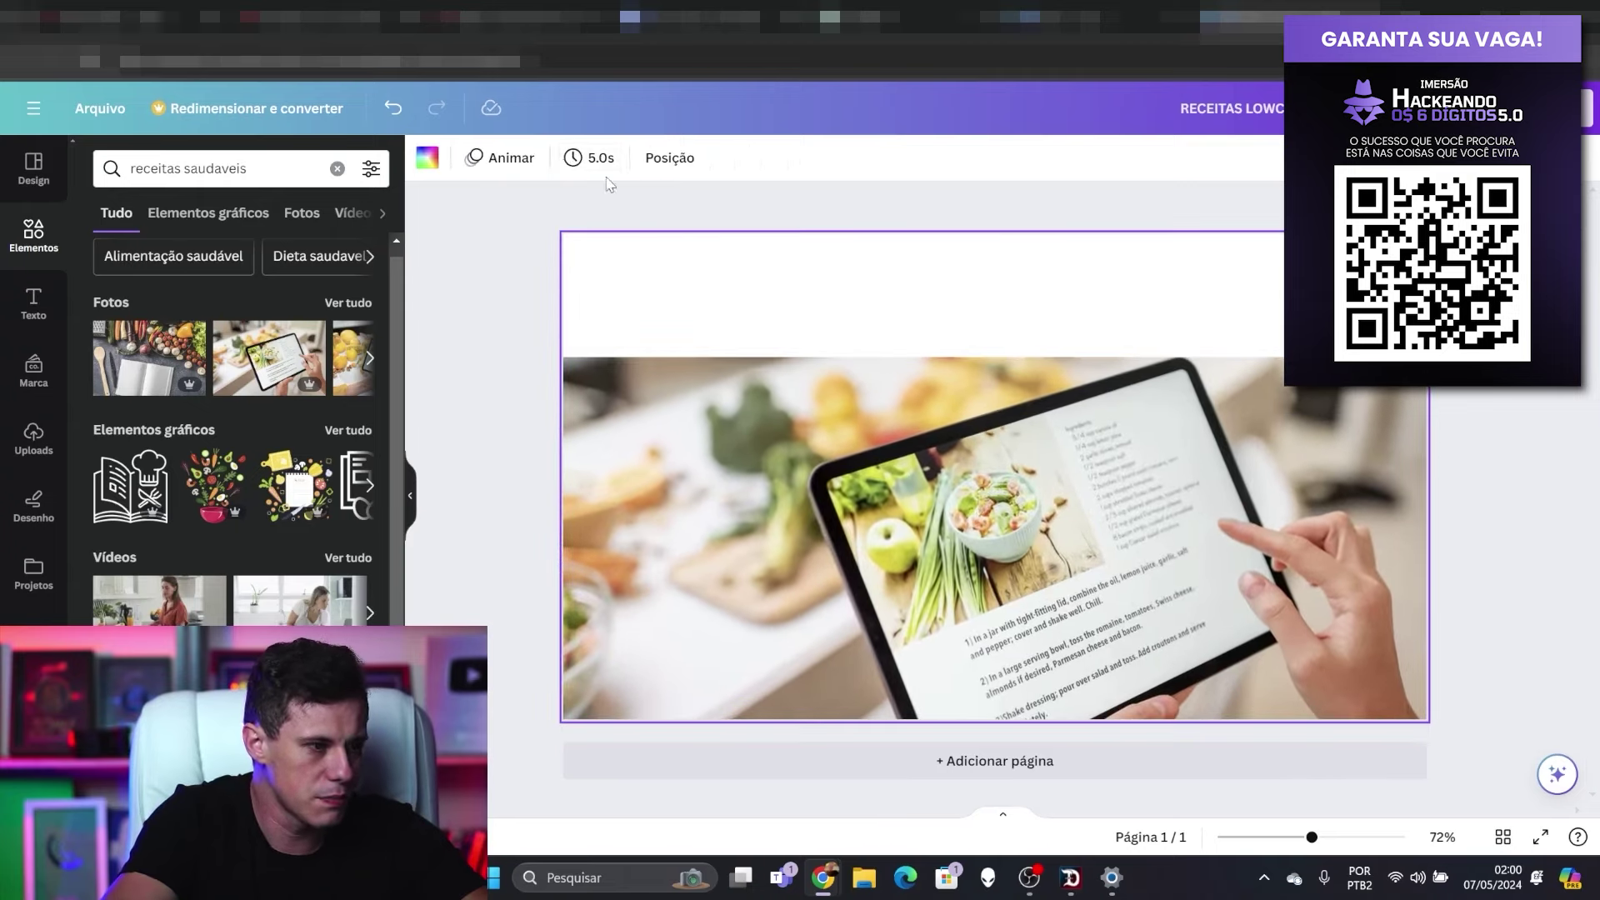
pyautogui.click(428, 157)
pyautogui.click(307, 470)
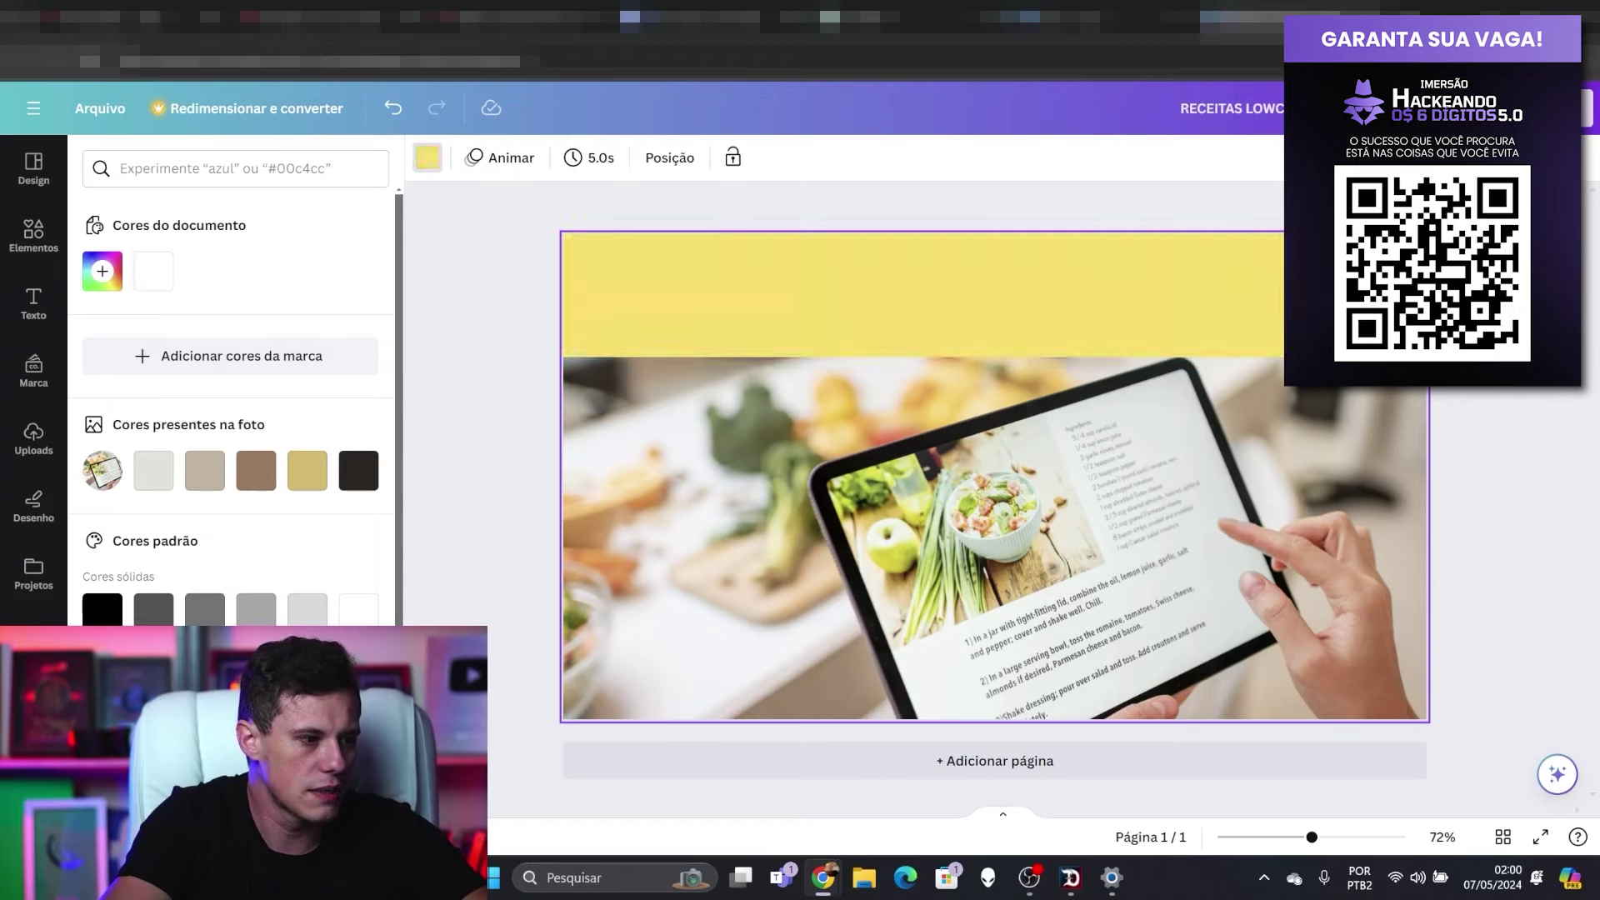
pyautogui.click(411, 251)
# Step: Add the title text "10 RECEITAS LOWCARB" and place it centred on the orange strip above the photo
pyautogui.click(33, 304)
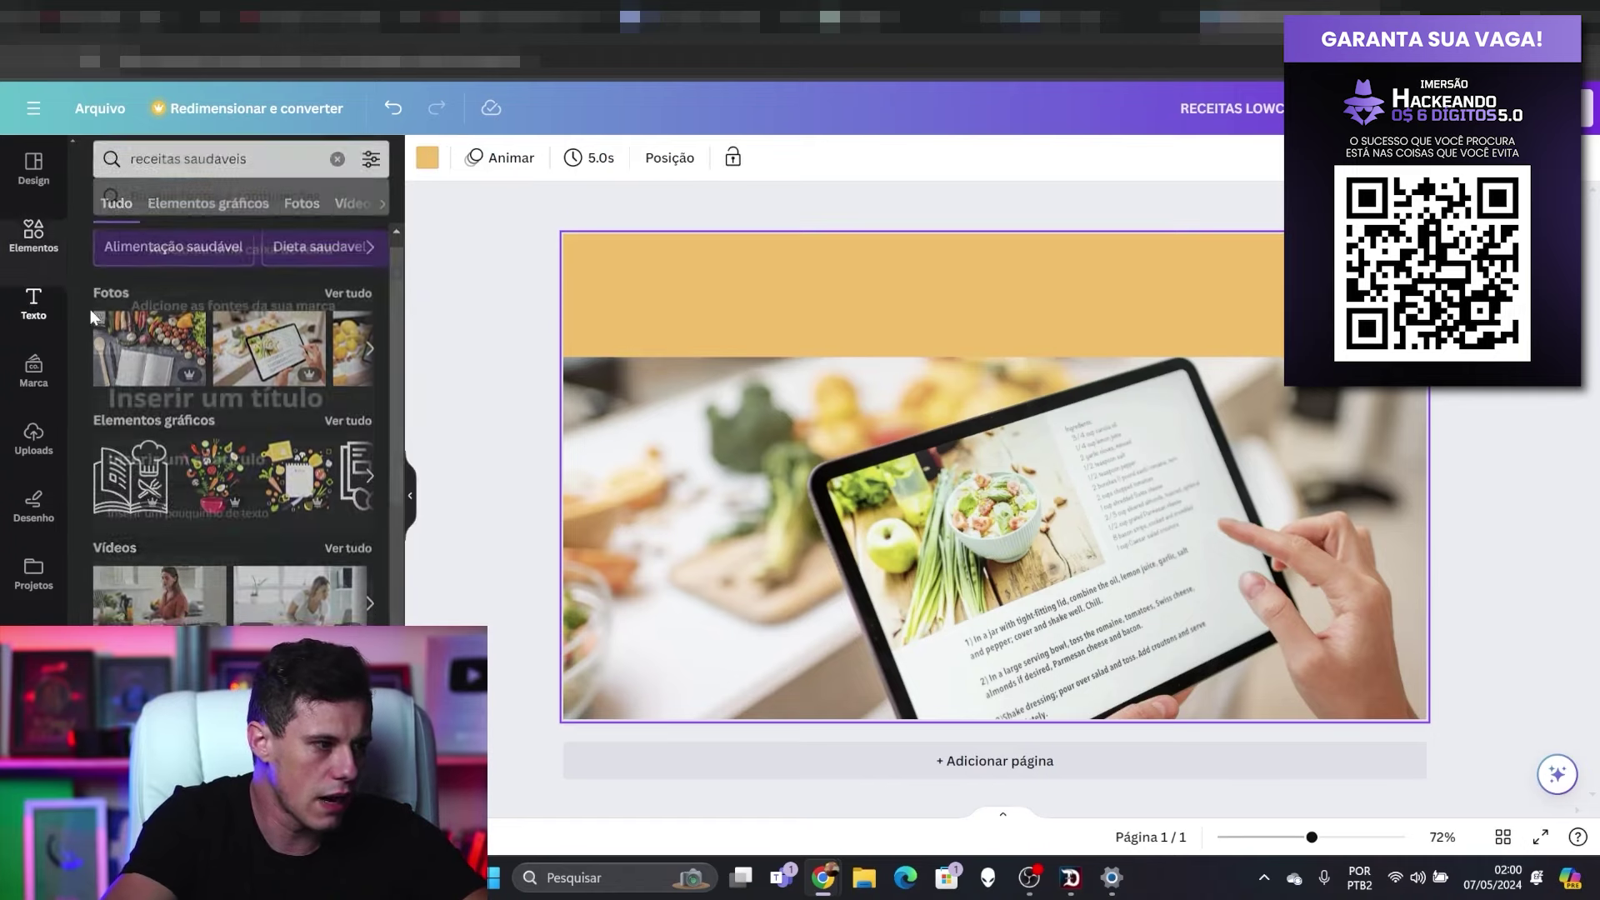
pyautogui.click(261, 375)
pyautogui.write('10 RECEITAS L')
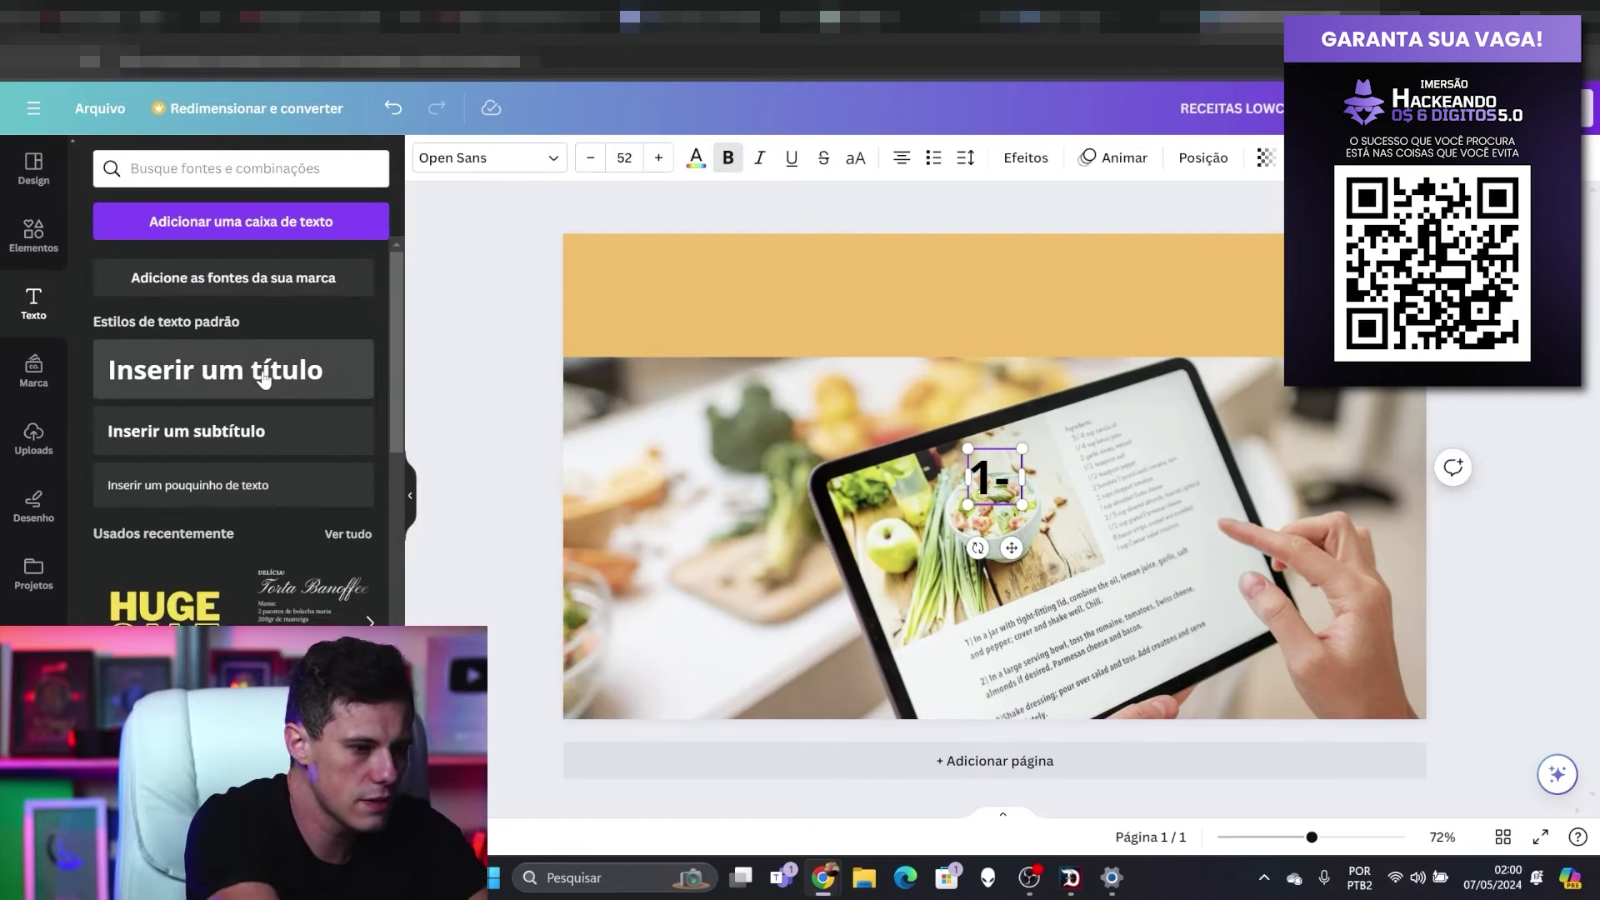
pyautogui.write('OWCARB')
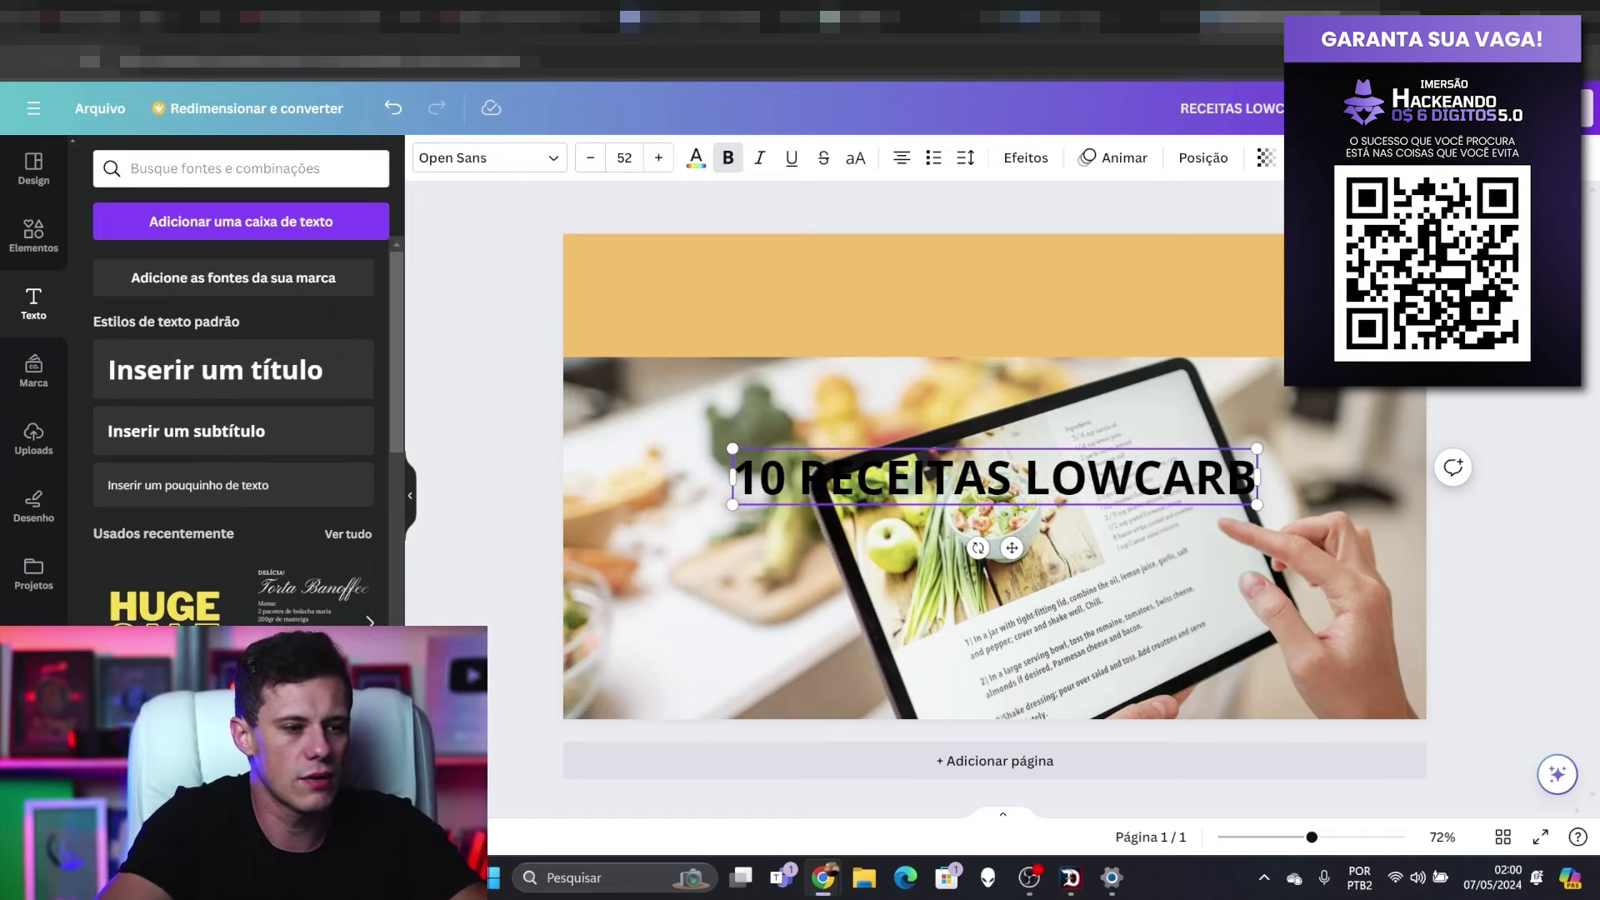
pyautogui.moveTo(1006, 475); pyautogui.dragTo(1007, 298)
# Step: Download the finished 1280 x 720 px cover design
pyautogui.click(1523, 108)
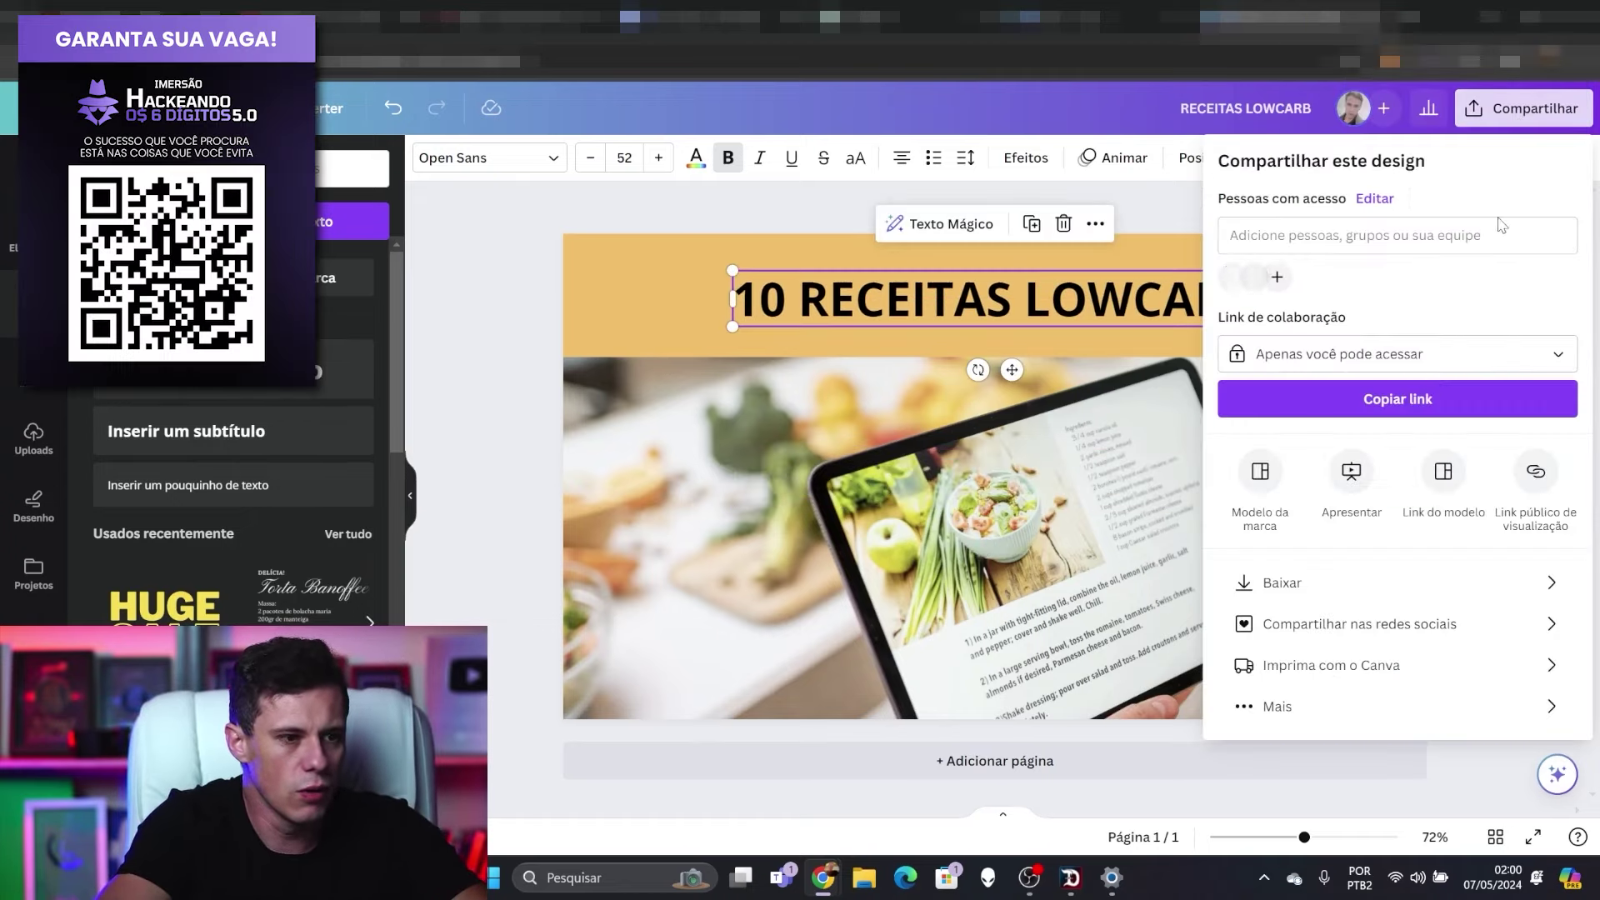
pyautogui.click(1314, 583)
pyautogui.click(1371, 488)
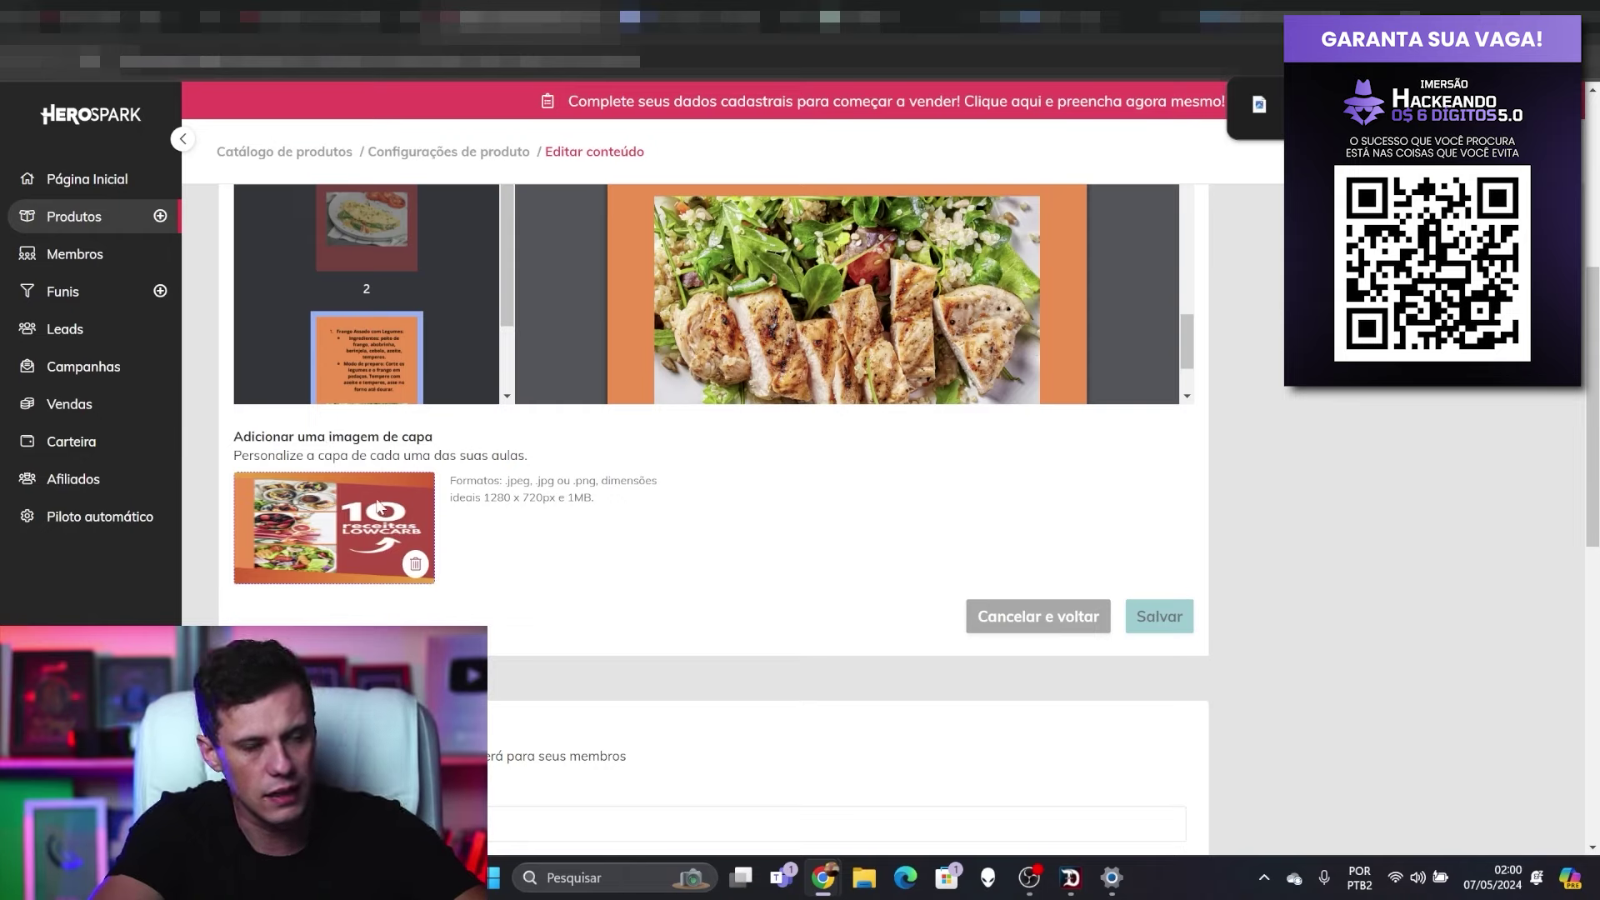
# Step: Switch to HeroSpark, remove the ebook's current cover image and upload the newly downloaded cover in its place
pyautogui.click(415, 564)
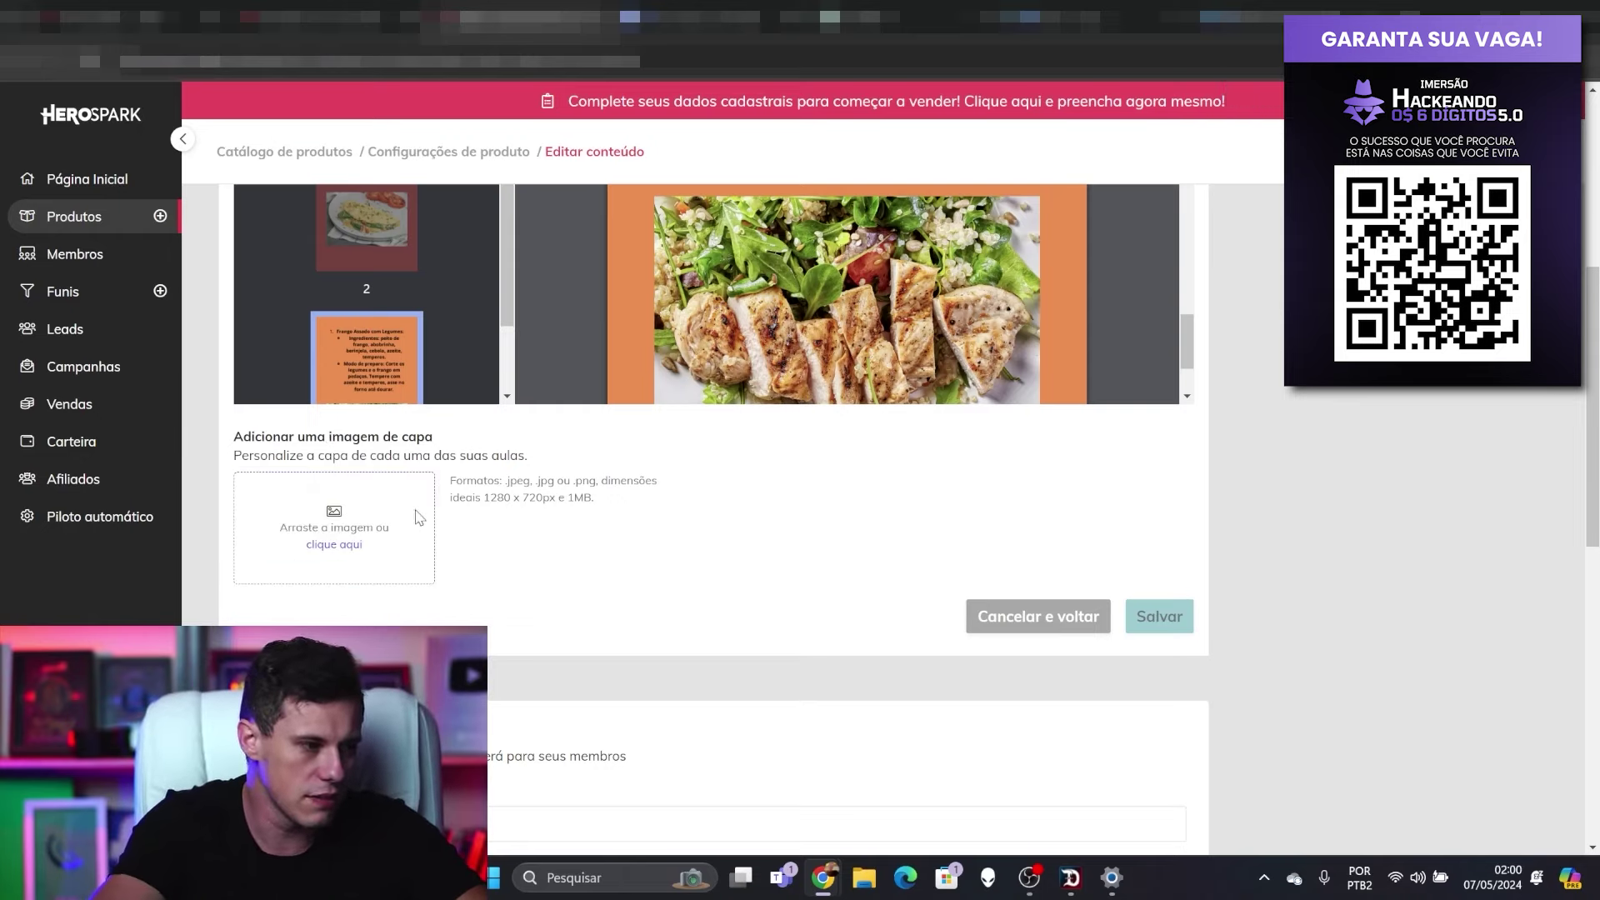
pyautogui.click(347, 534)
pyautogui.doubleClick(242, 155)
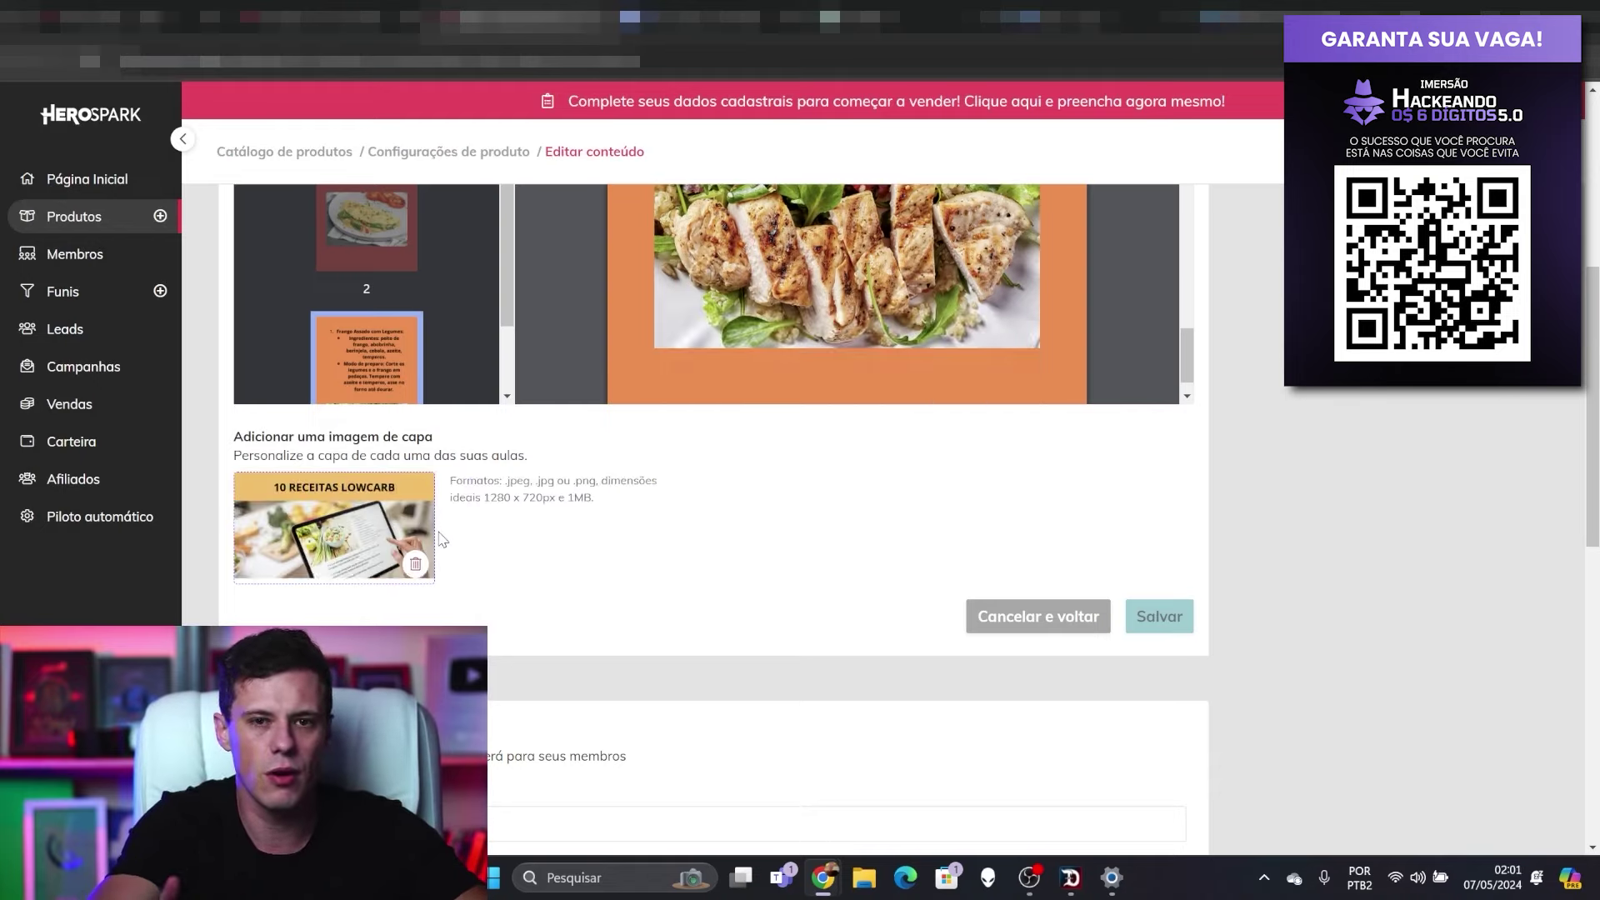
# Step: Enter the ebook description "Esse ebook contem x receitas lowcarb para te ajudar no emagrecimento" and save the ebook details
pyautogui.scroll(-1, 738, 570)
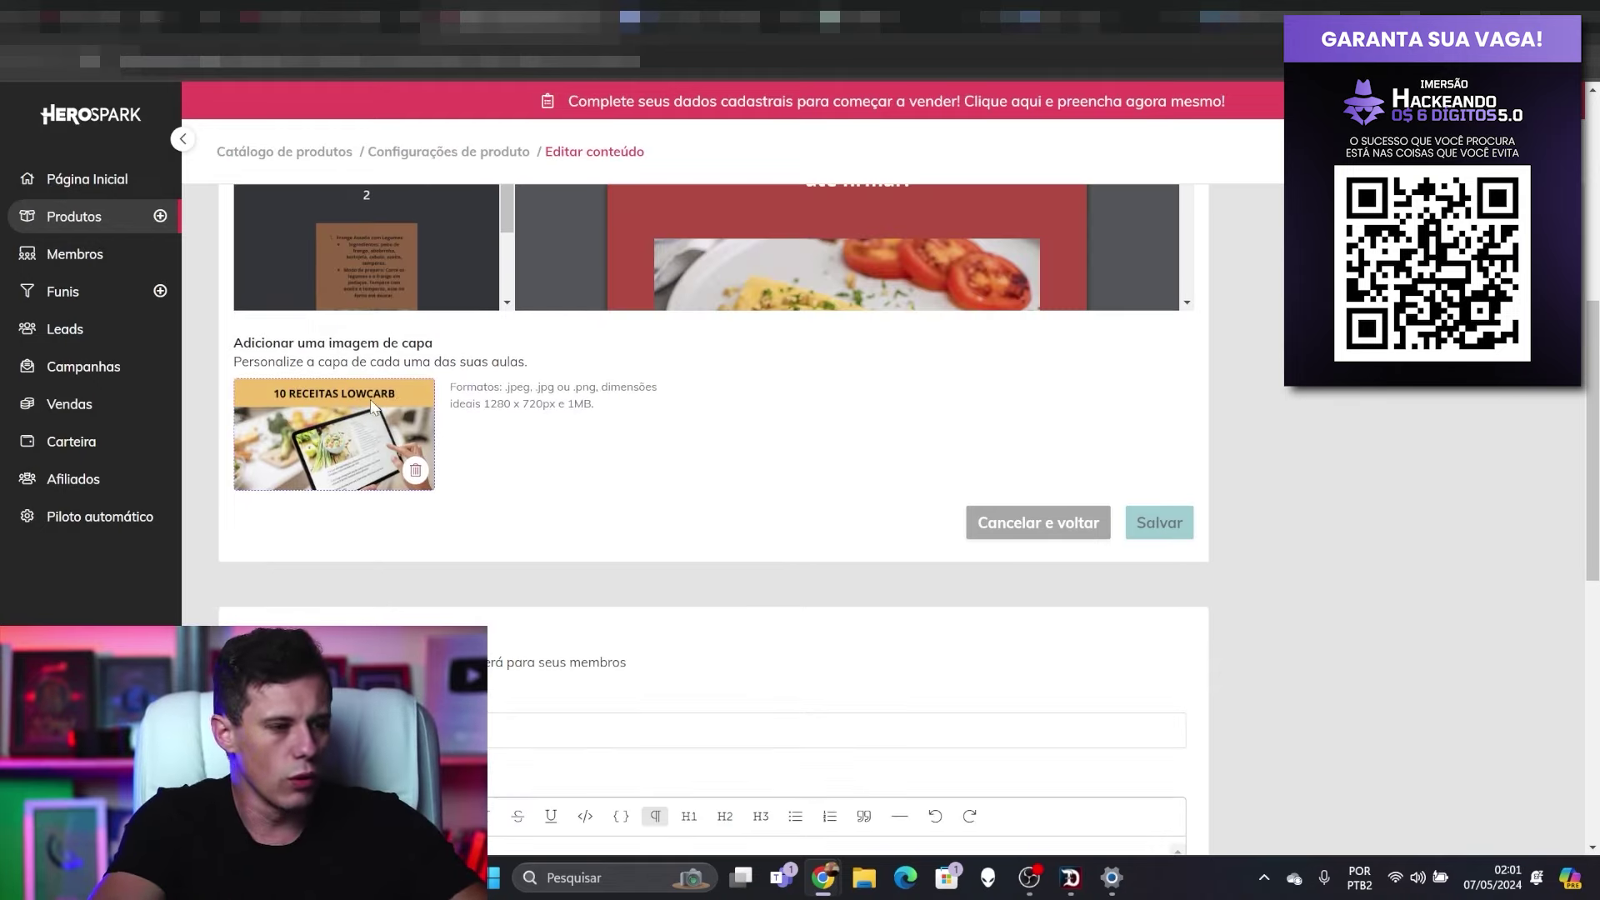
pyautogui.scroll(-3, 421, 422)
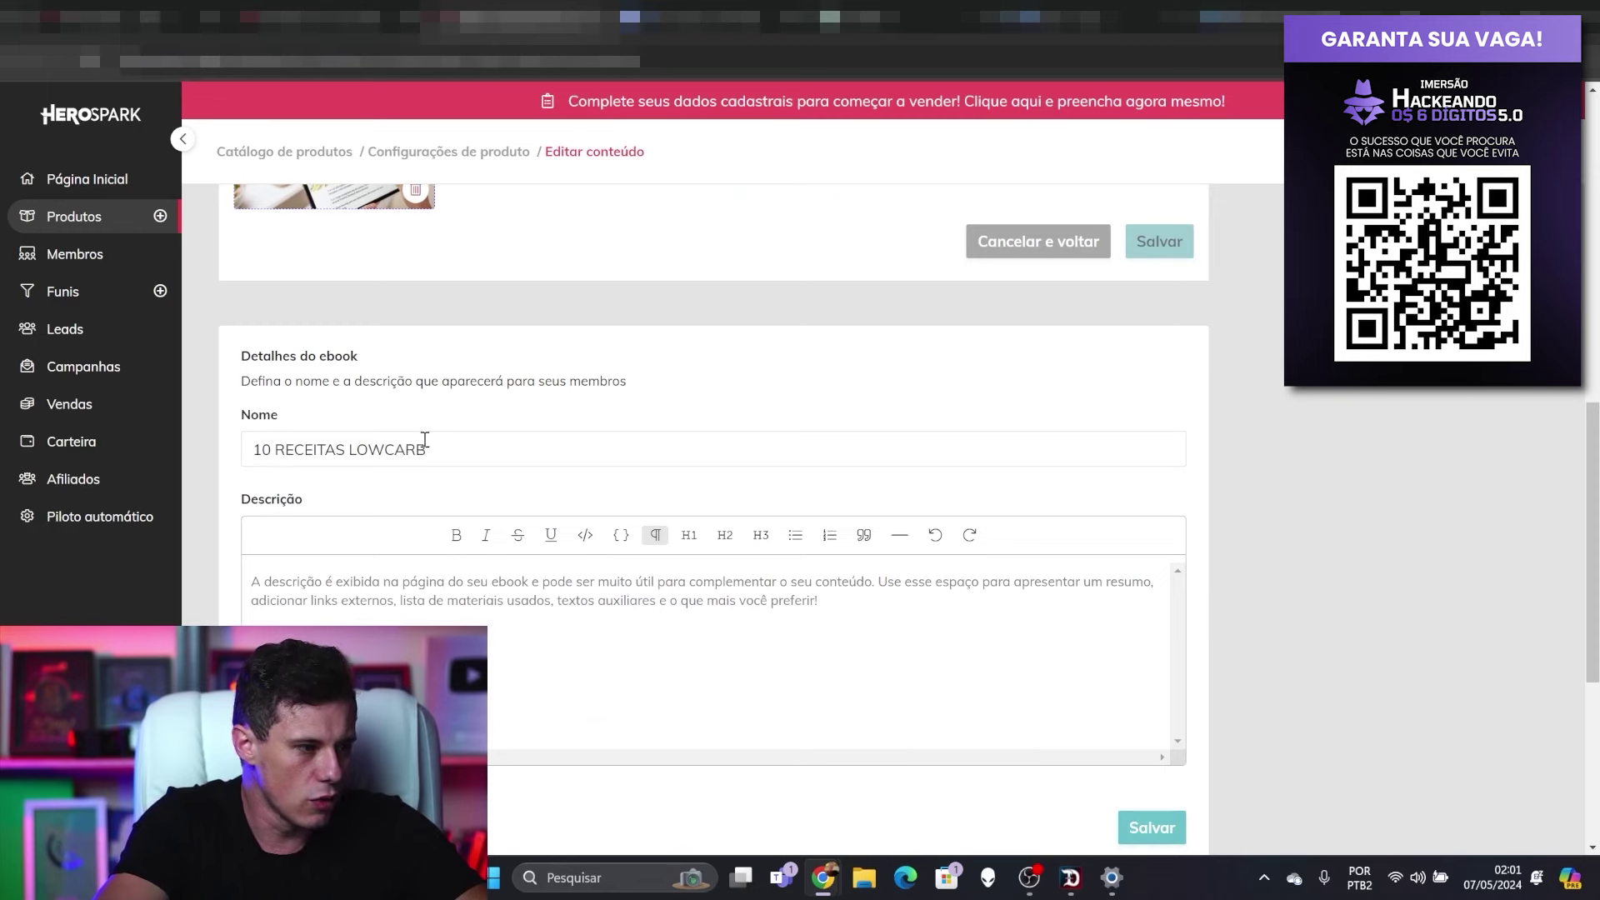
pyautogui.scroll(-1, 400, 483)
pyautogui.click(379, 521)
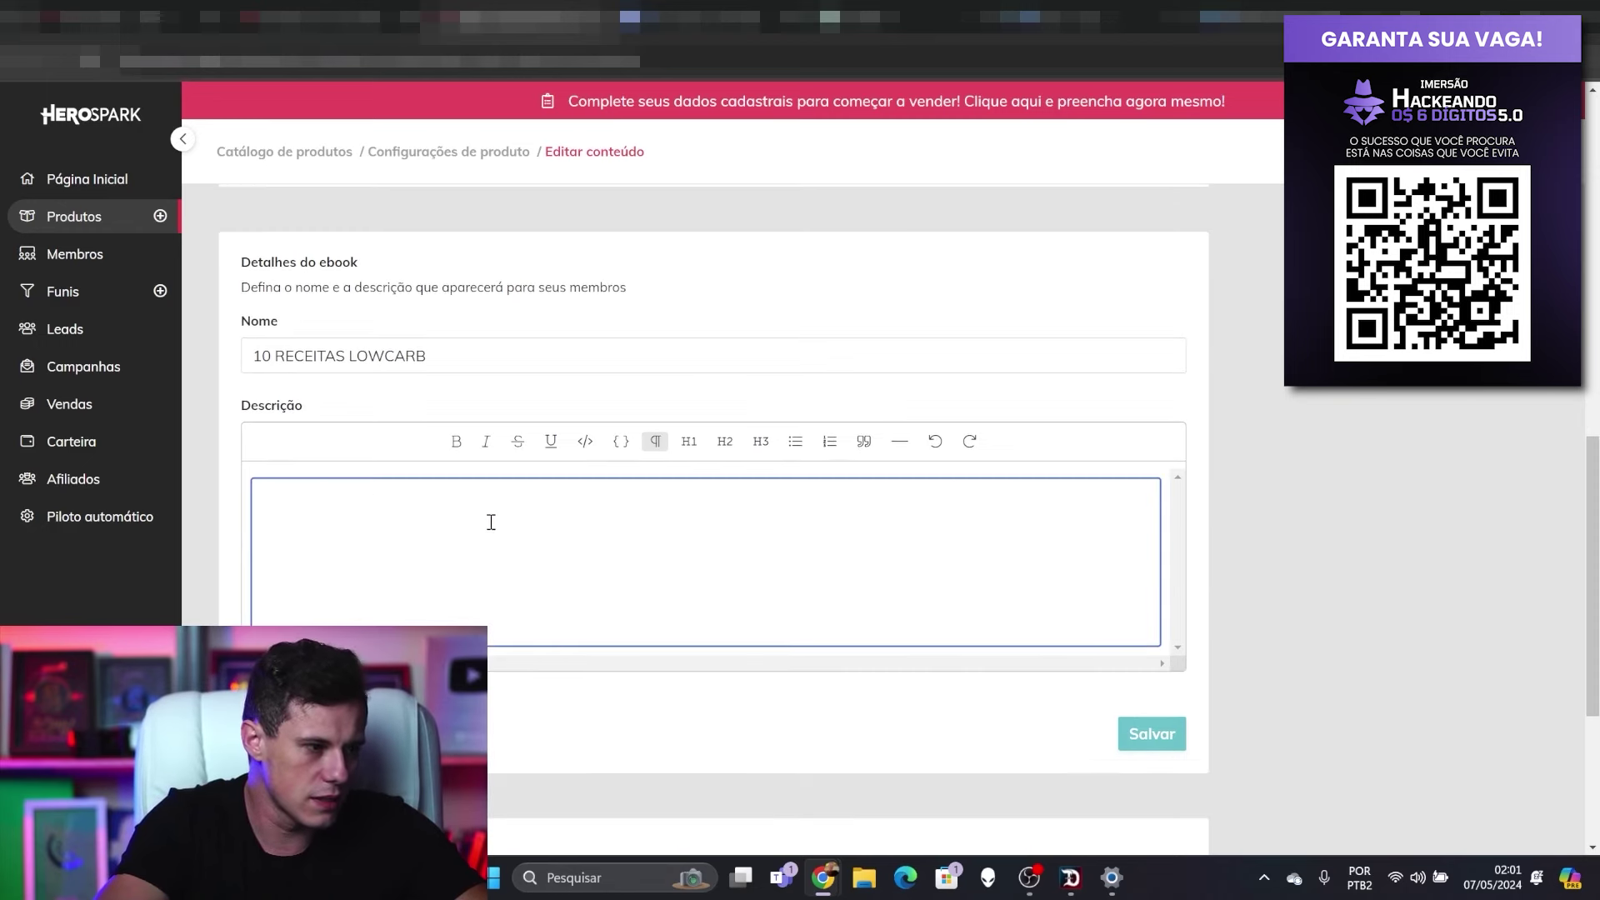
pyautogui.write('Esse ebook co te')
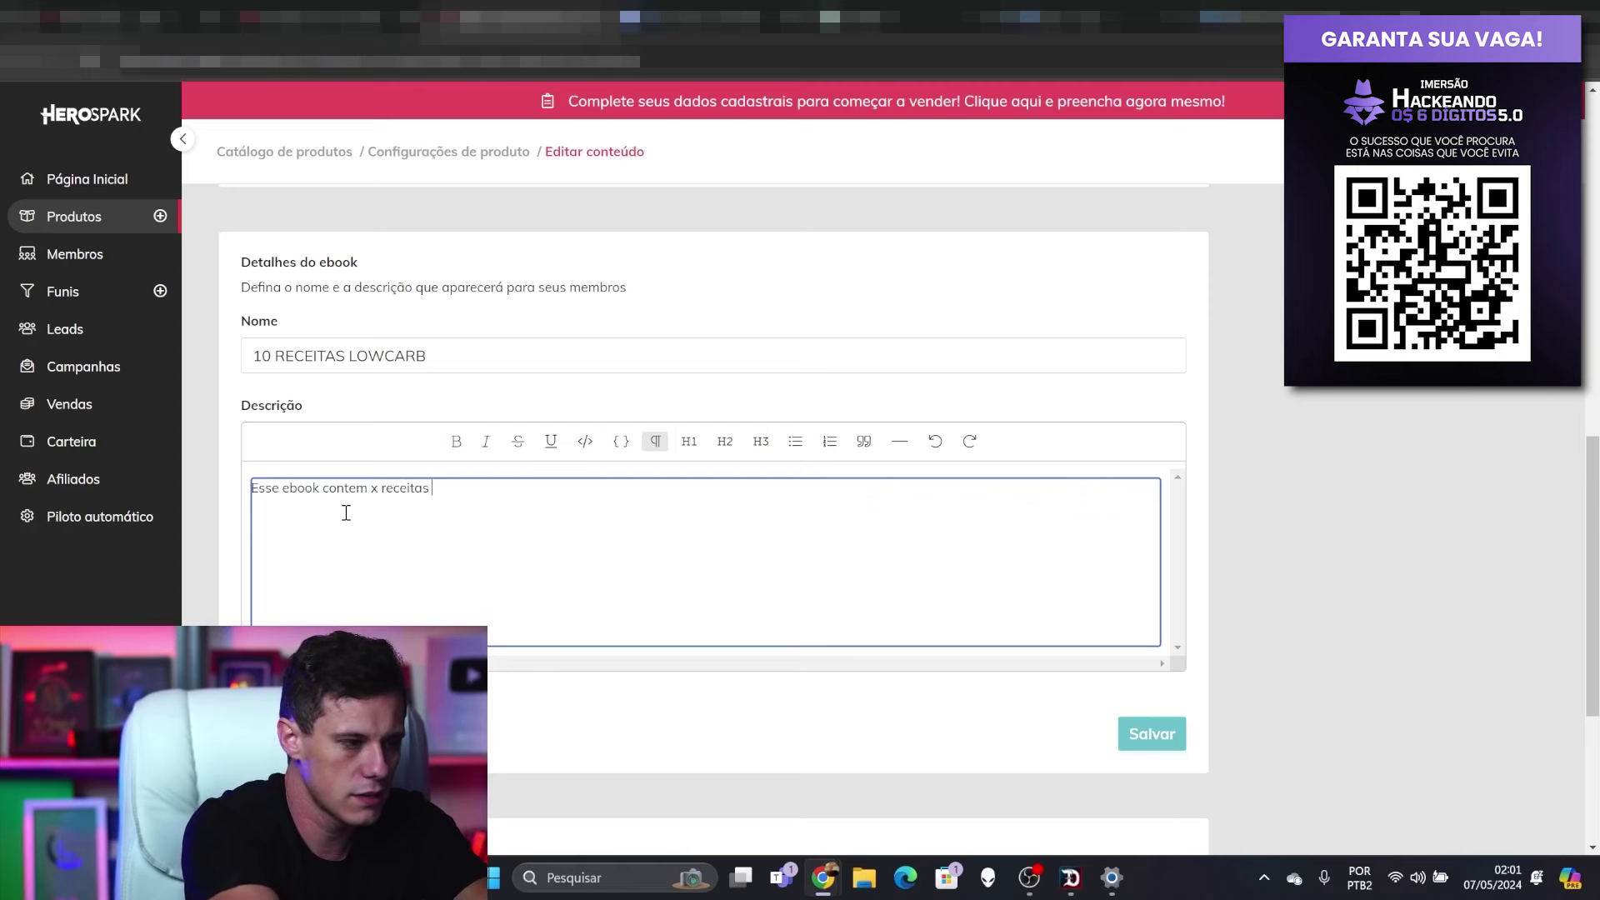
pyautogui.write('m x receitas lowcarb para te ajuda')
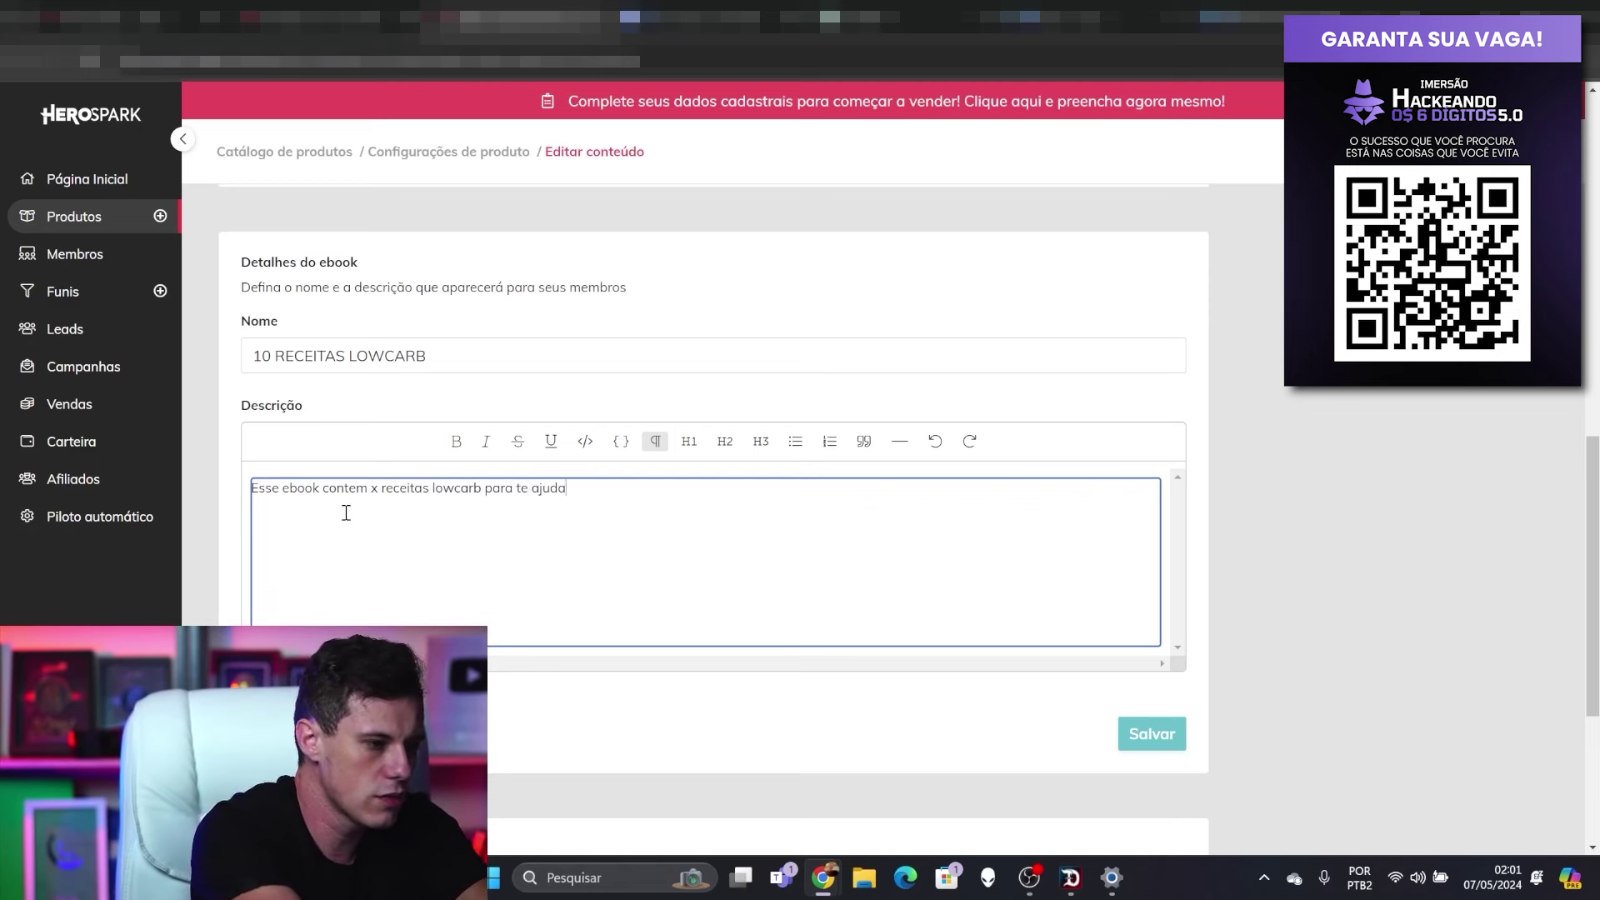
pyautogui.write('r no emagrecimento')
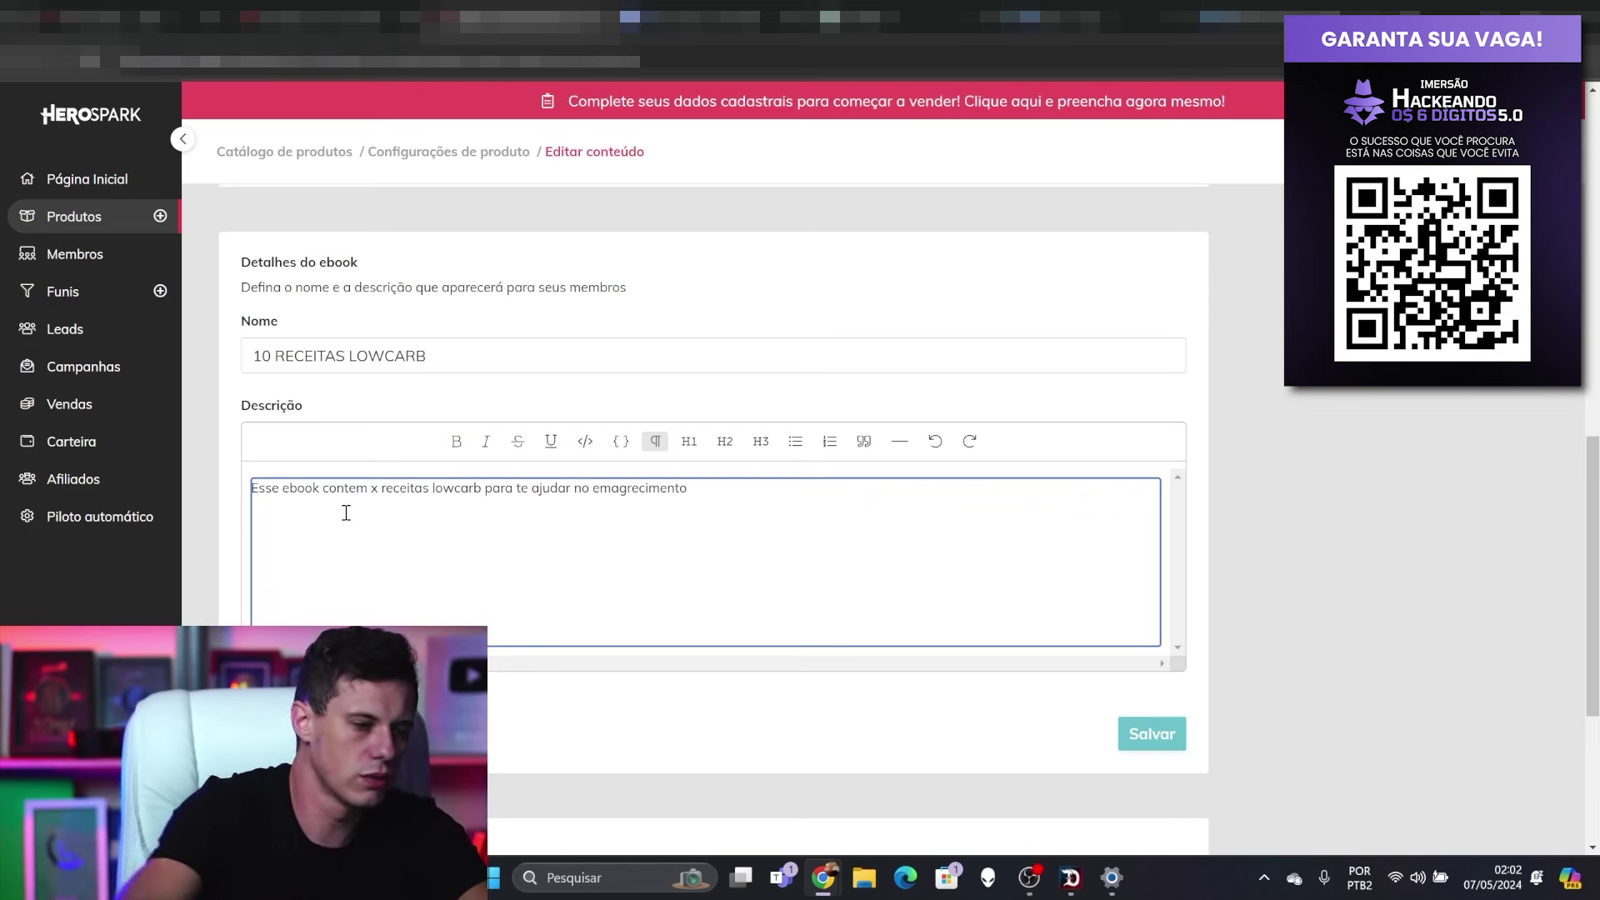
pyautogui.click(1151, 730)
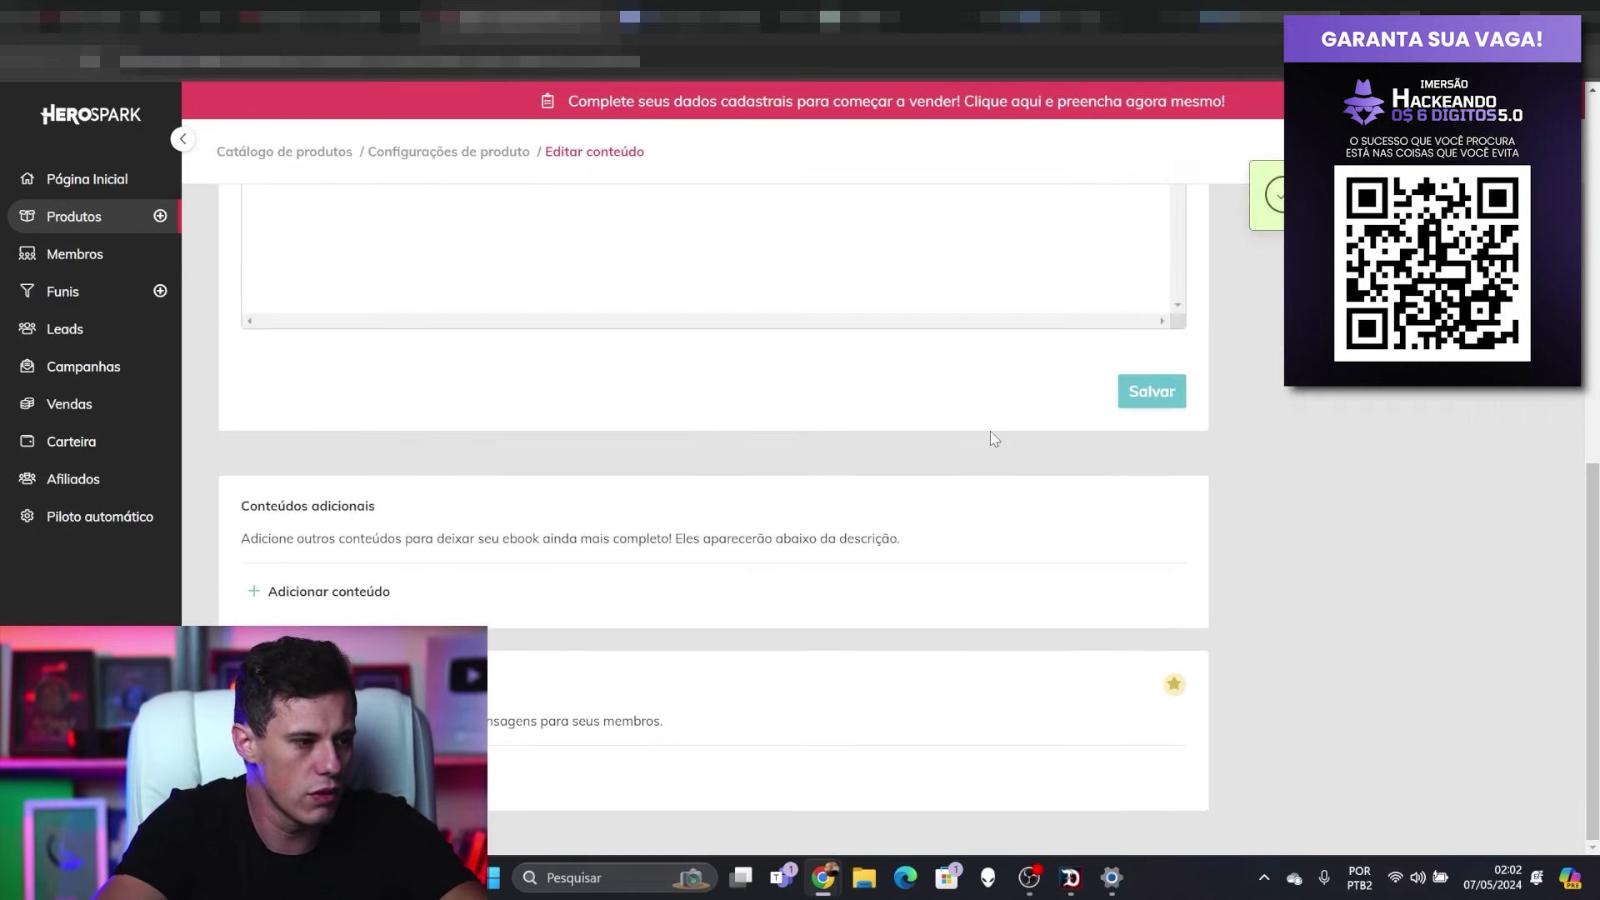
# Step: Return to the product catalogue and open the settings overview of the product 10 RECEITAS LOWCARB
pyautogui.scroll(10, 599, 470)
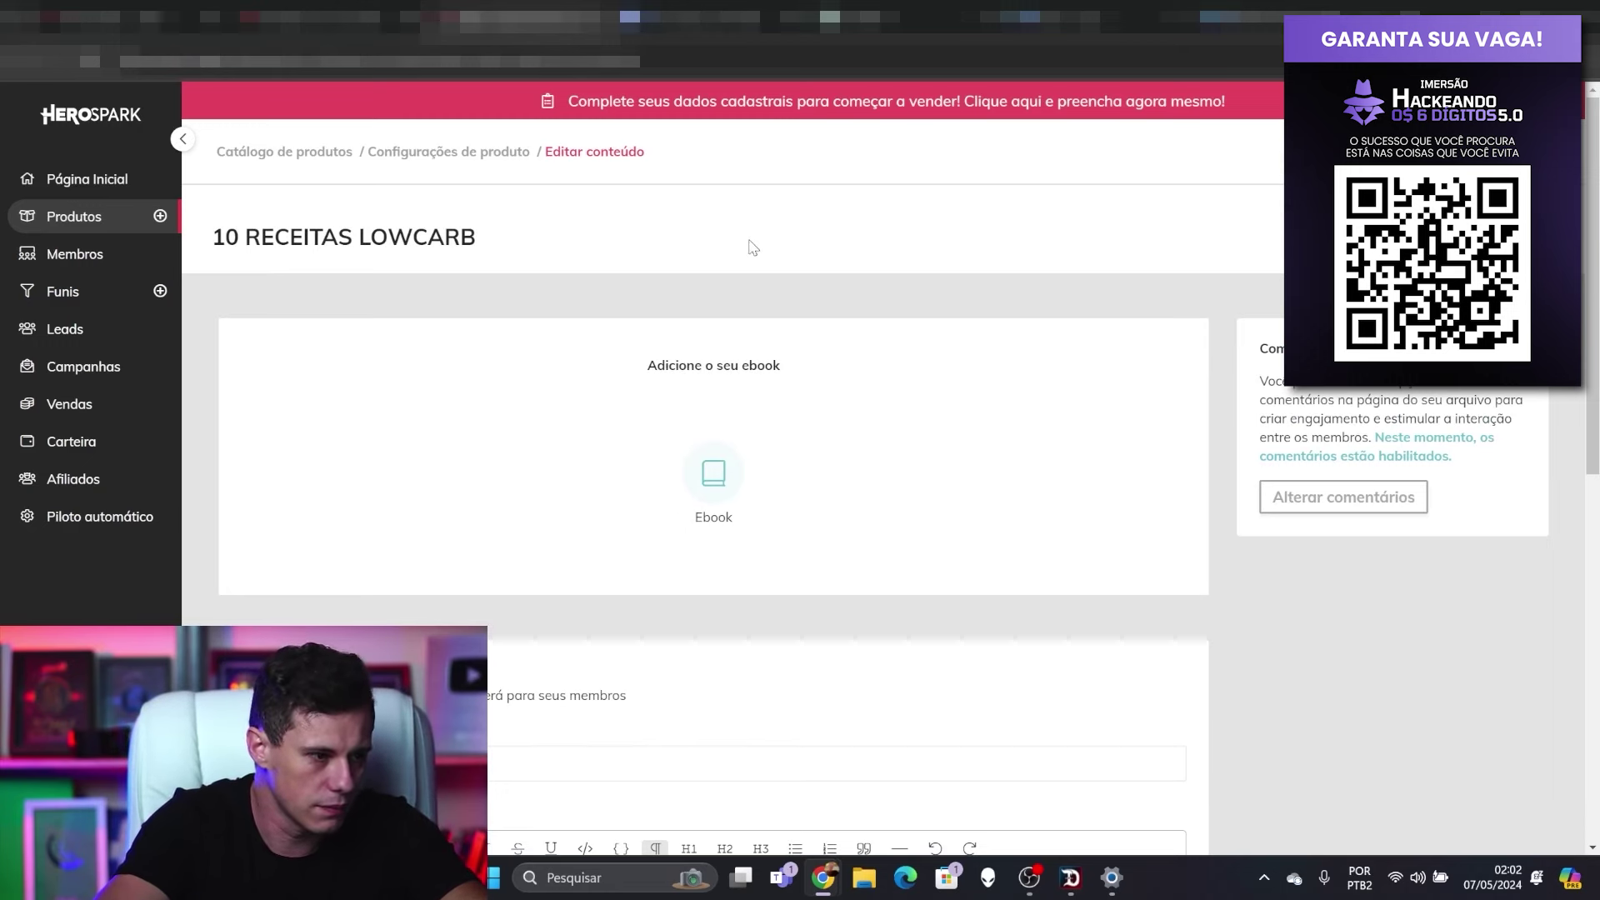
pyautogui.click(73, 216)
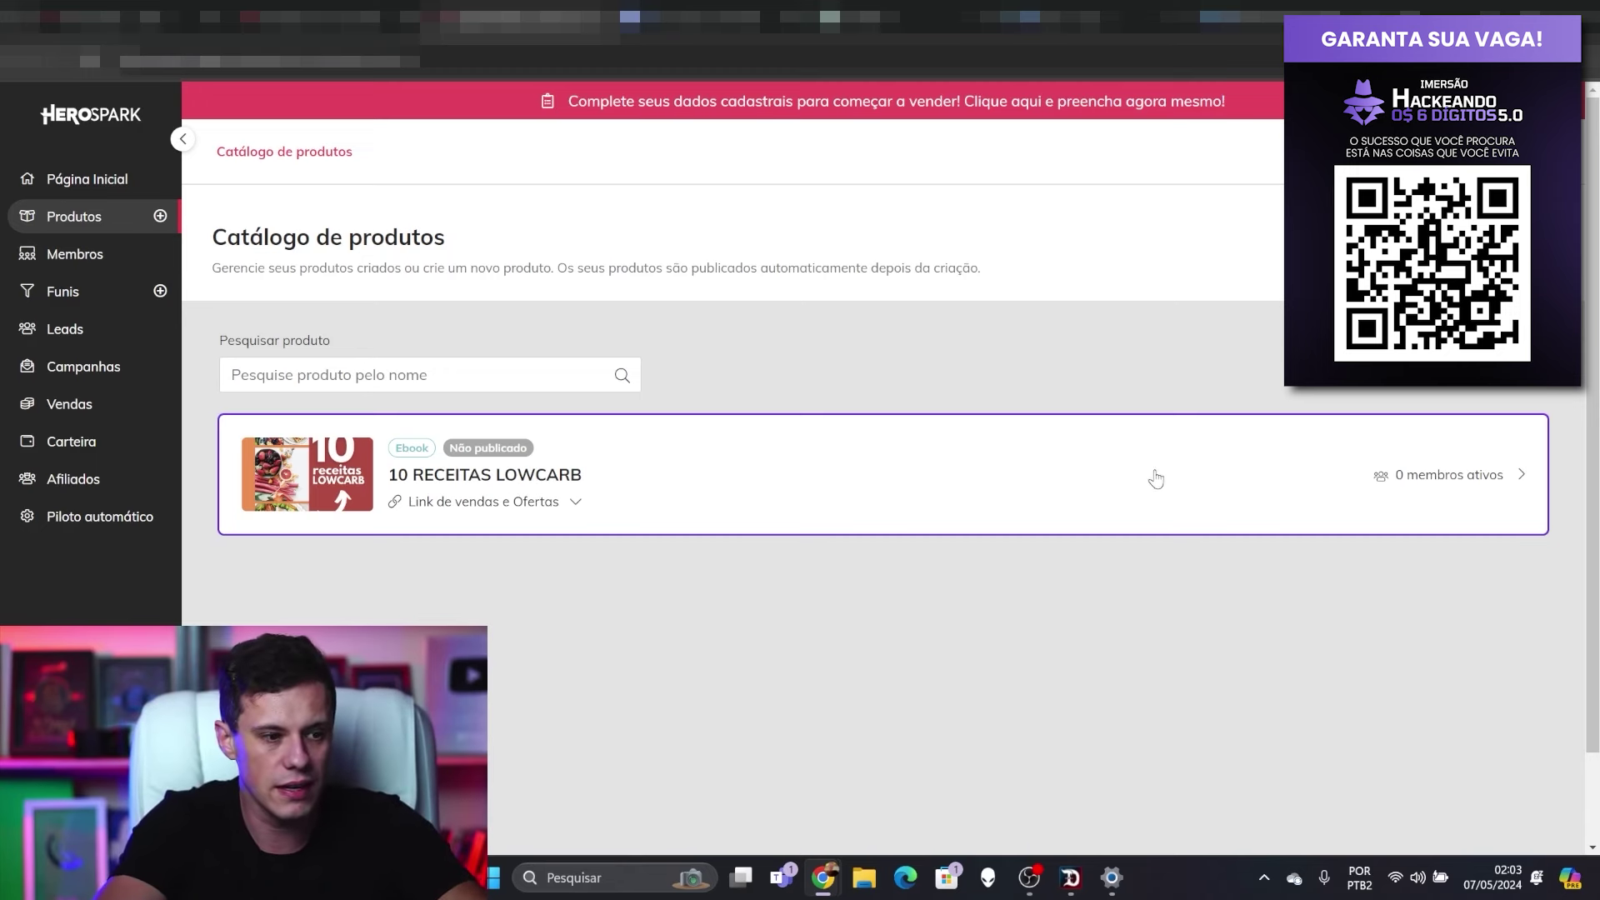
pyautogui.click(1526, 479)
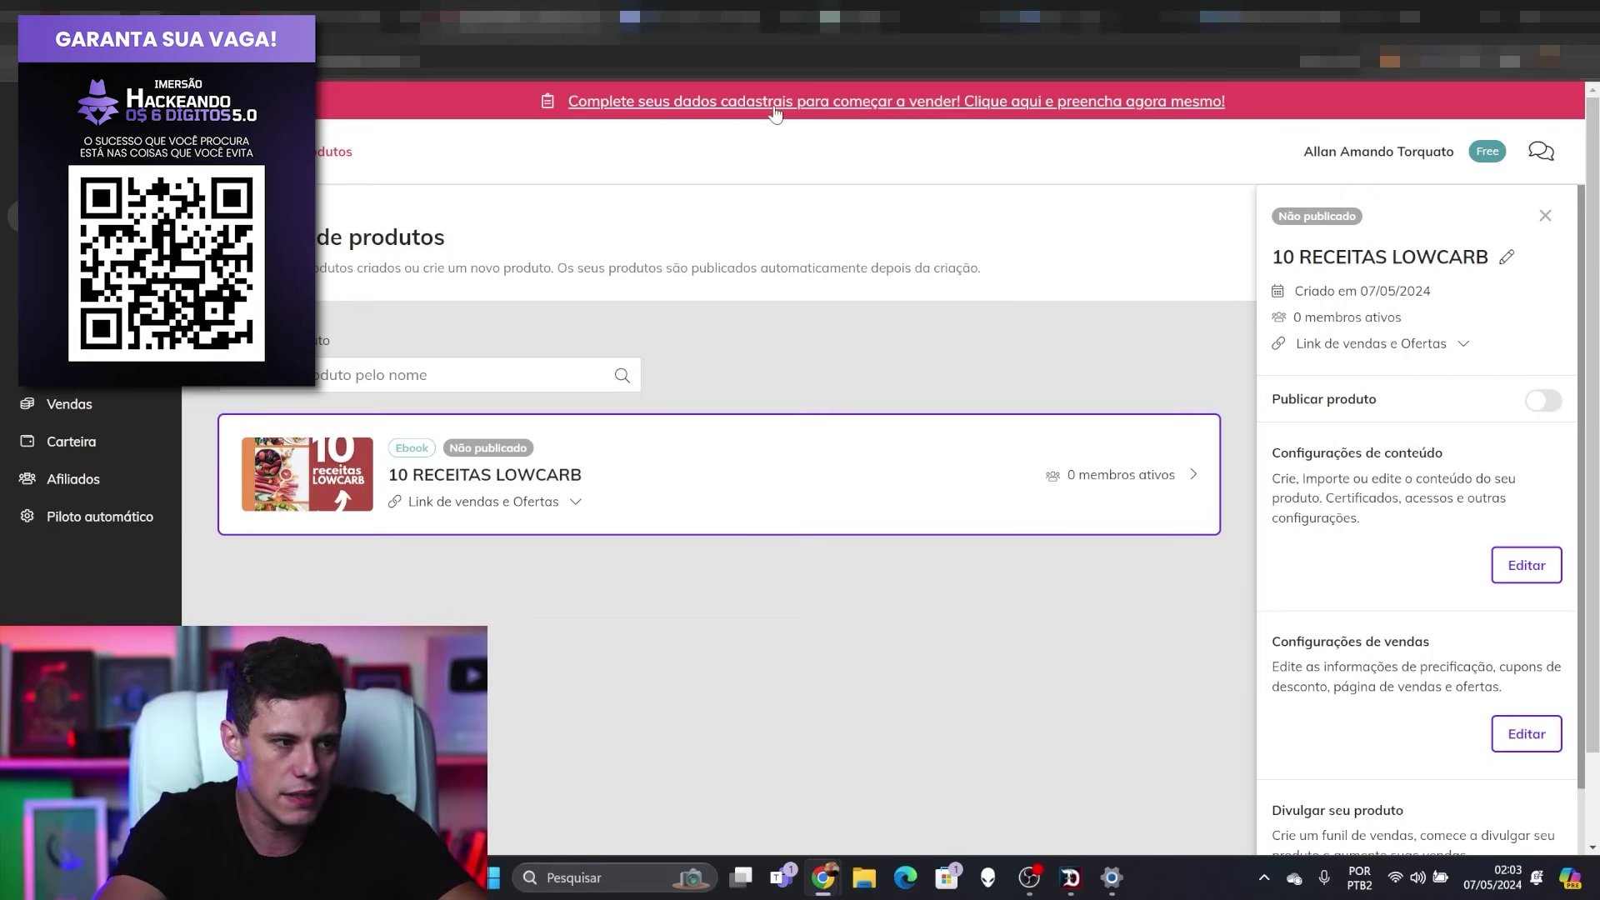
# Step: Complete the account's registration data by filling in the postal code and address, and save it
pyautogui.click(1045, 107)
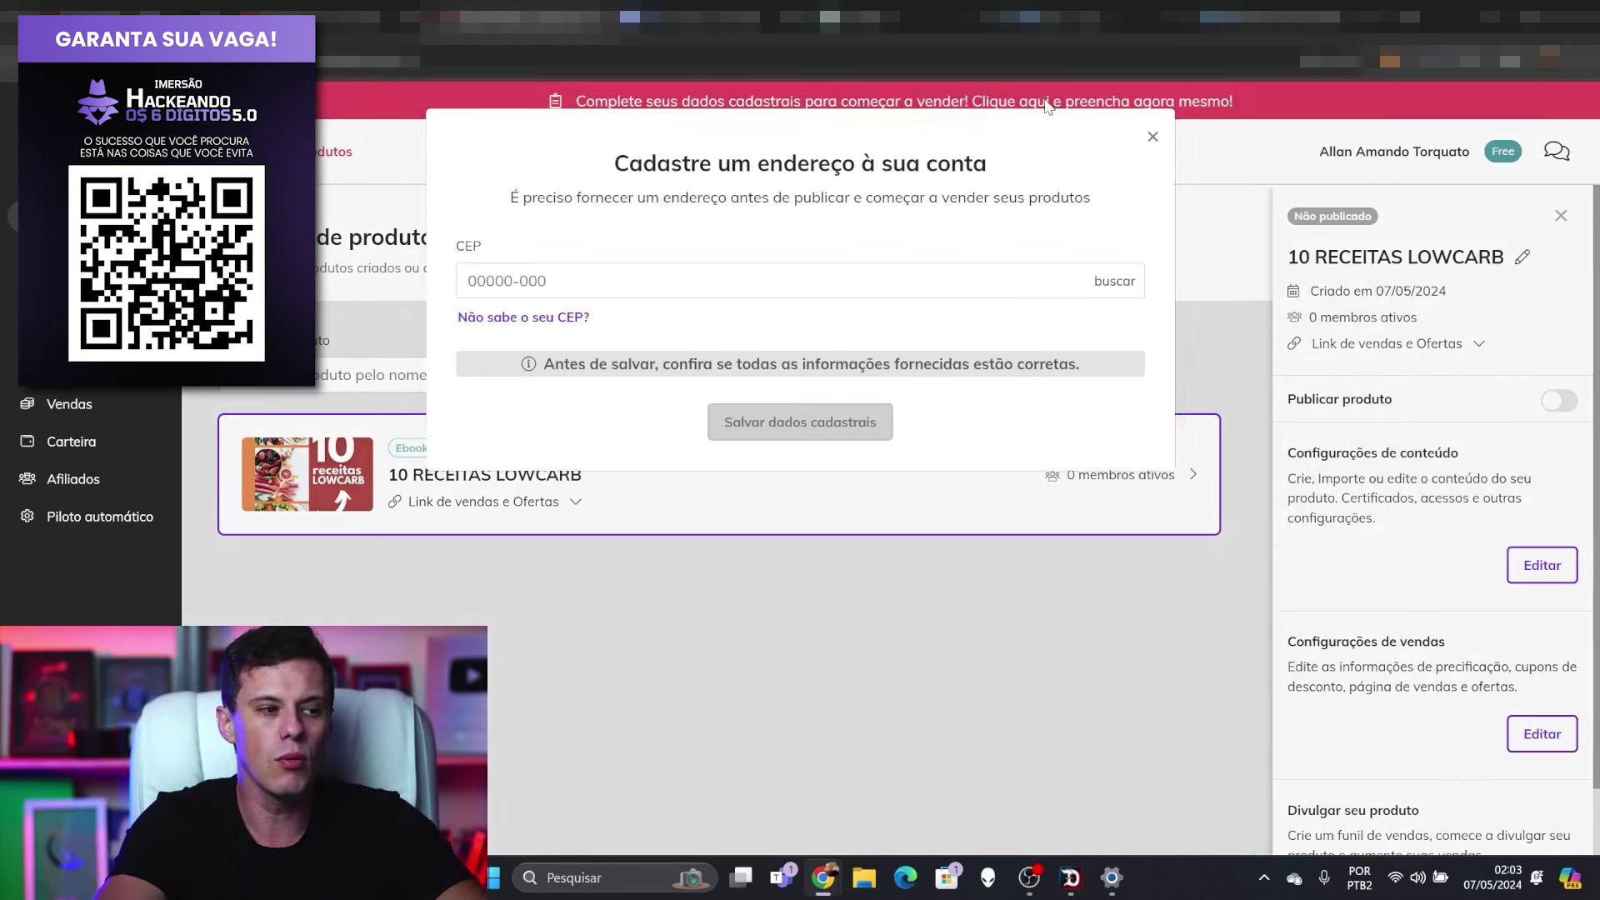
pyautogui.click(622, 278)
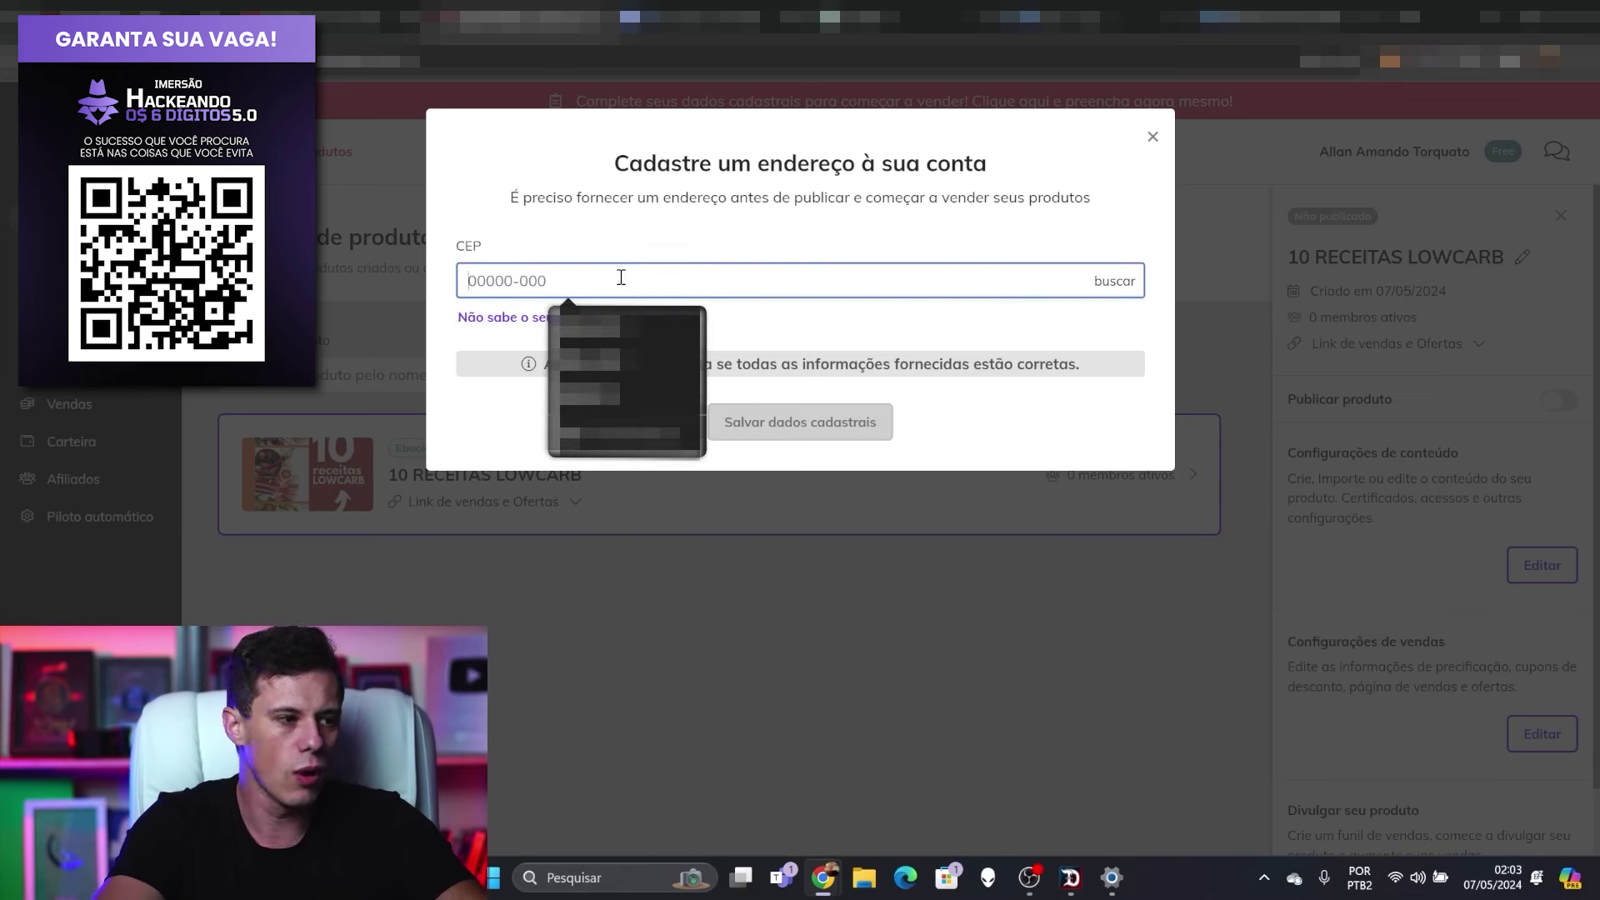
pyautogui.click(779, 240)
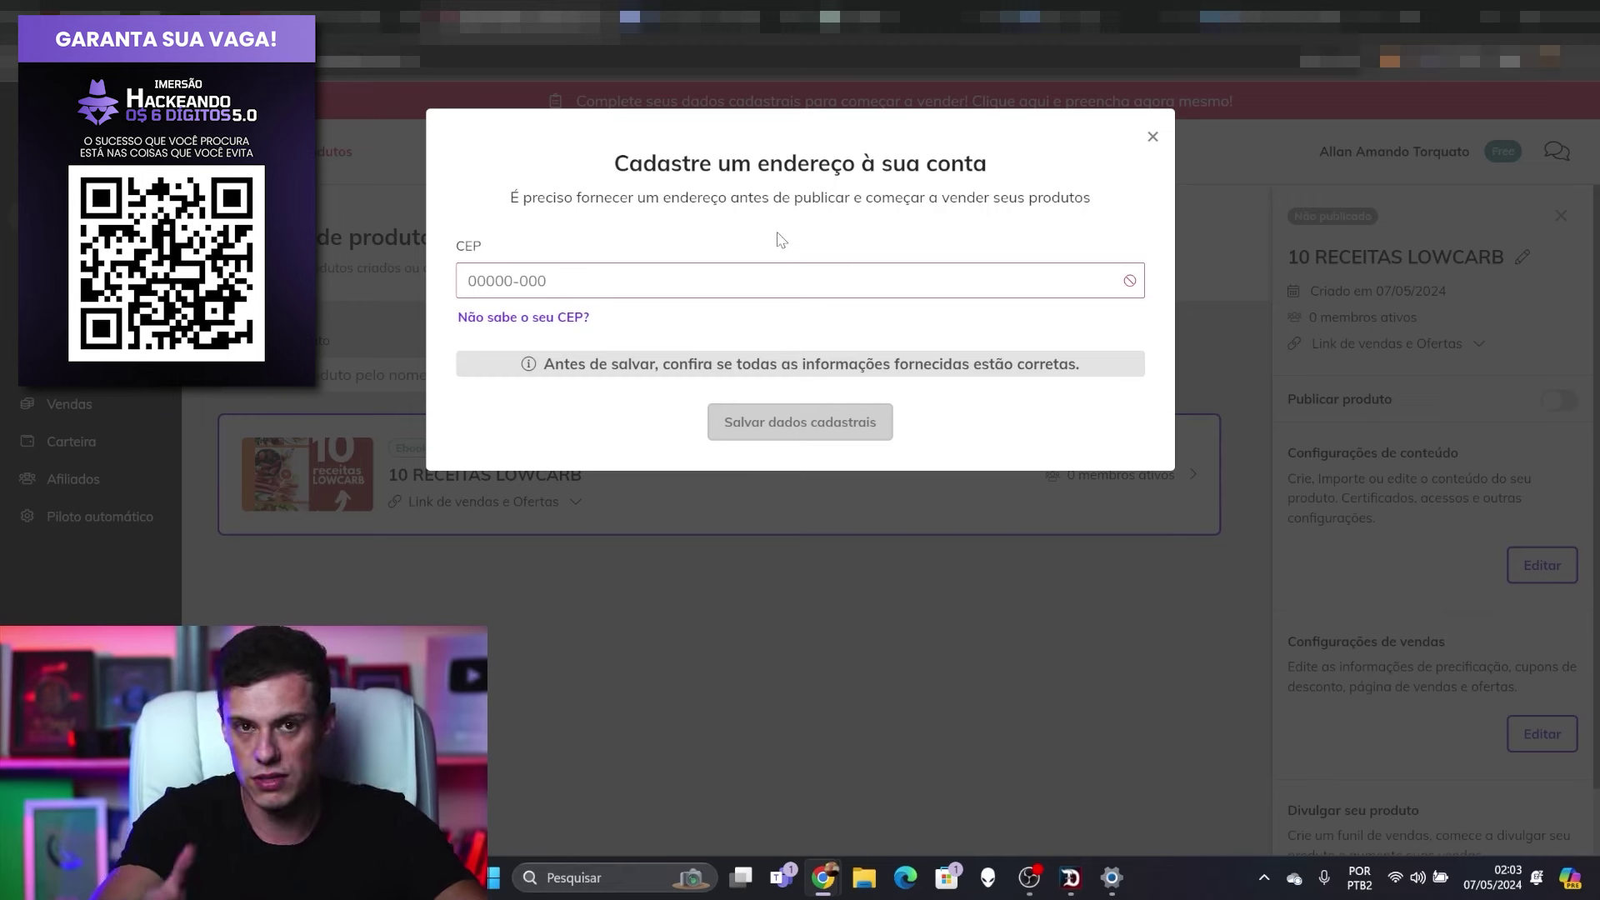
pyautogui.click(771, 281)
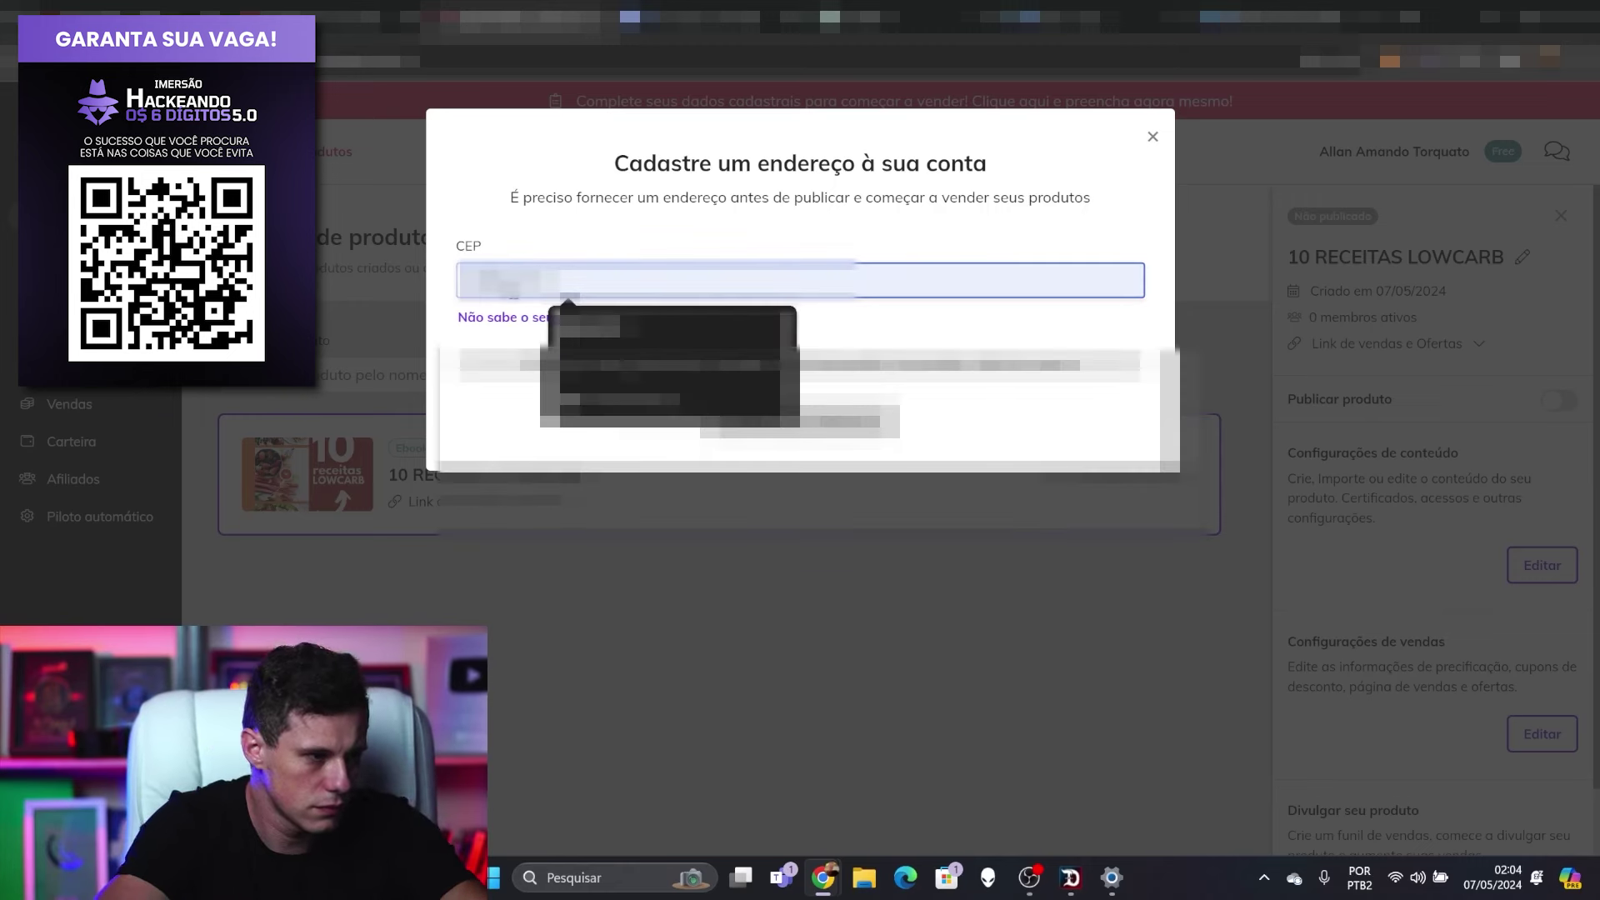
pyautogui.click(629, 333)
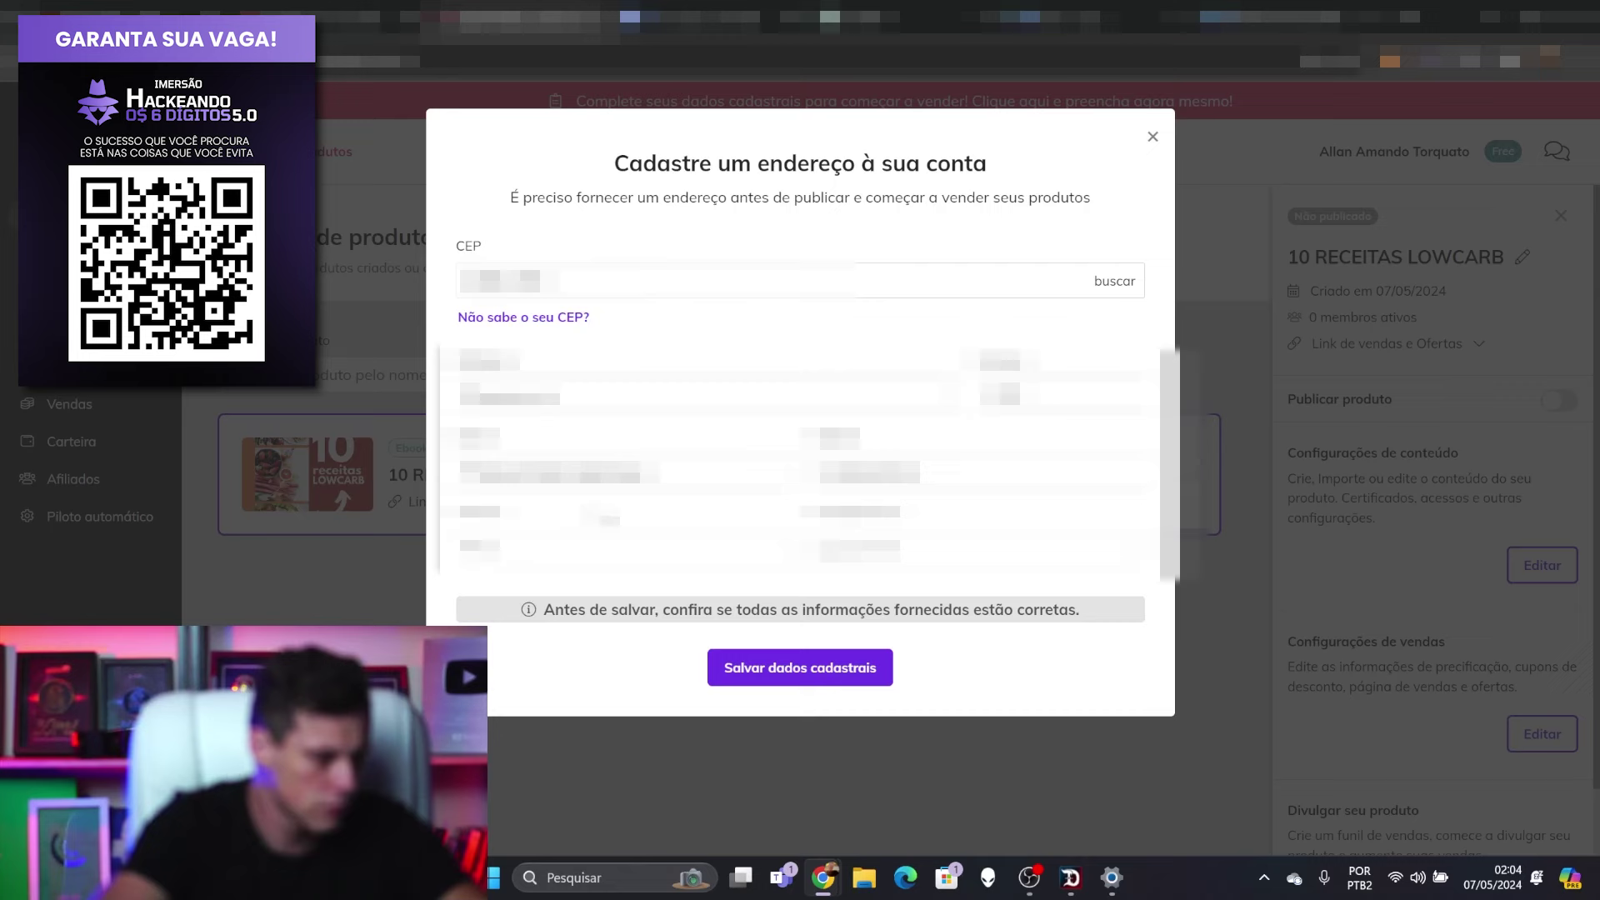
pyautogui.click(788, 671)
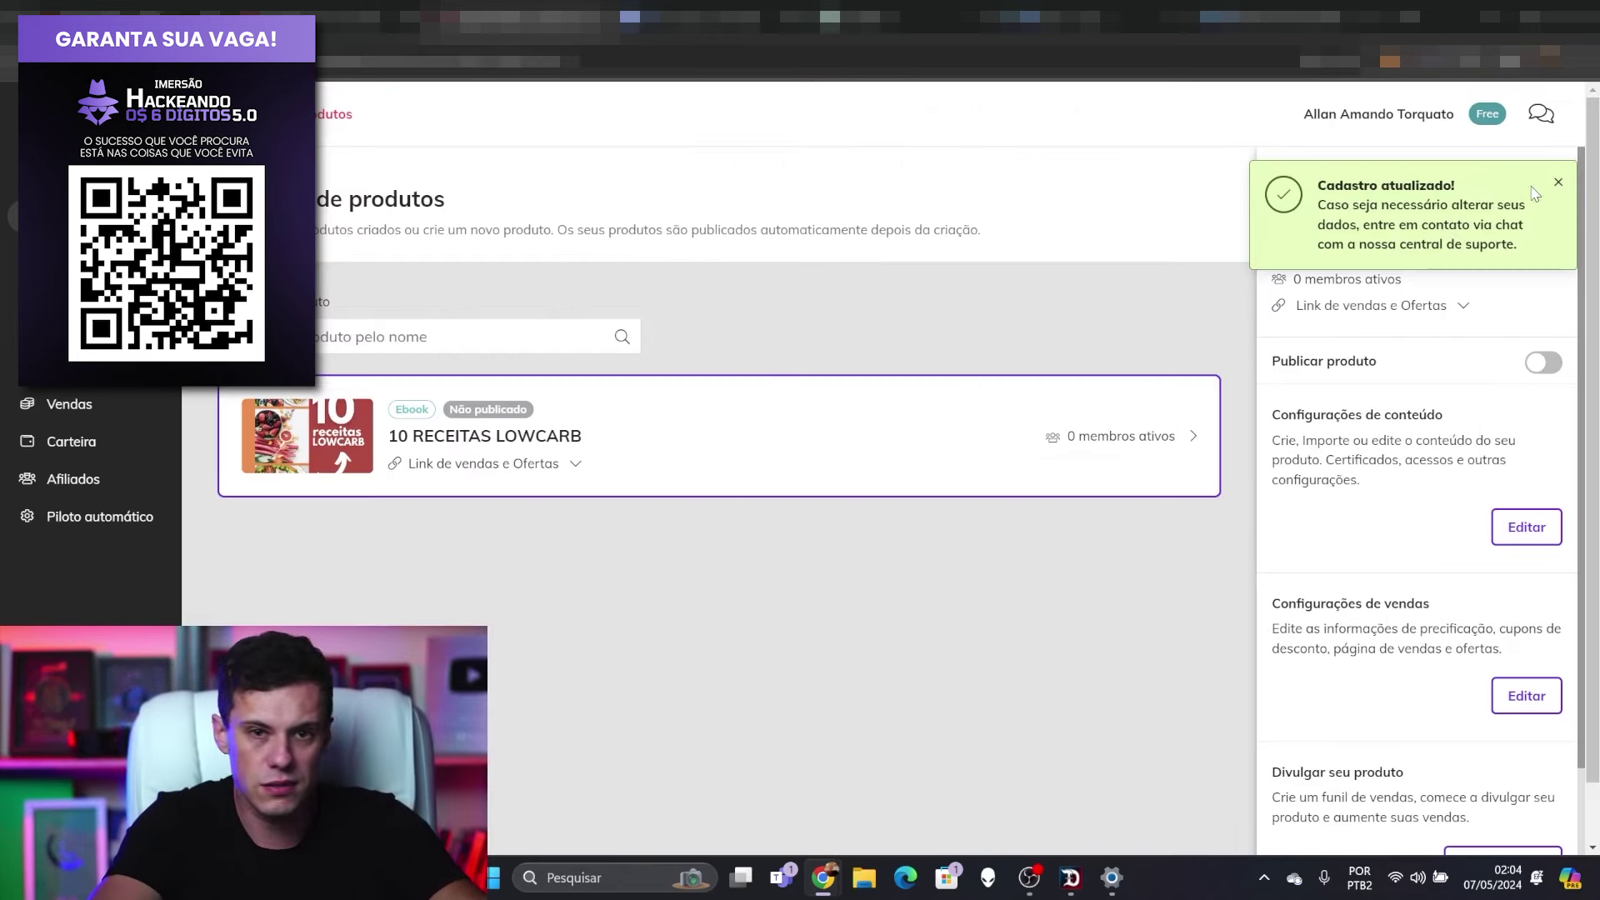
# Step: Publish the product 10 RECEITAS LOWCARB and show its sales page and checkout offer links
pyautogui.click(1544, 363)
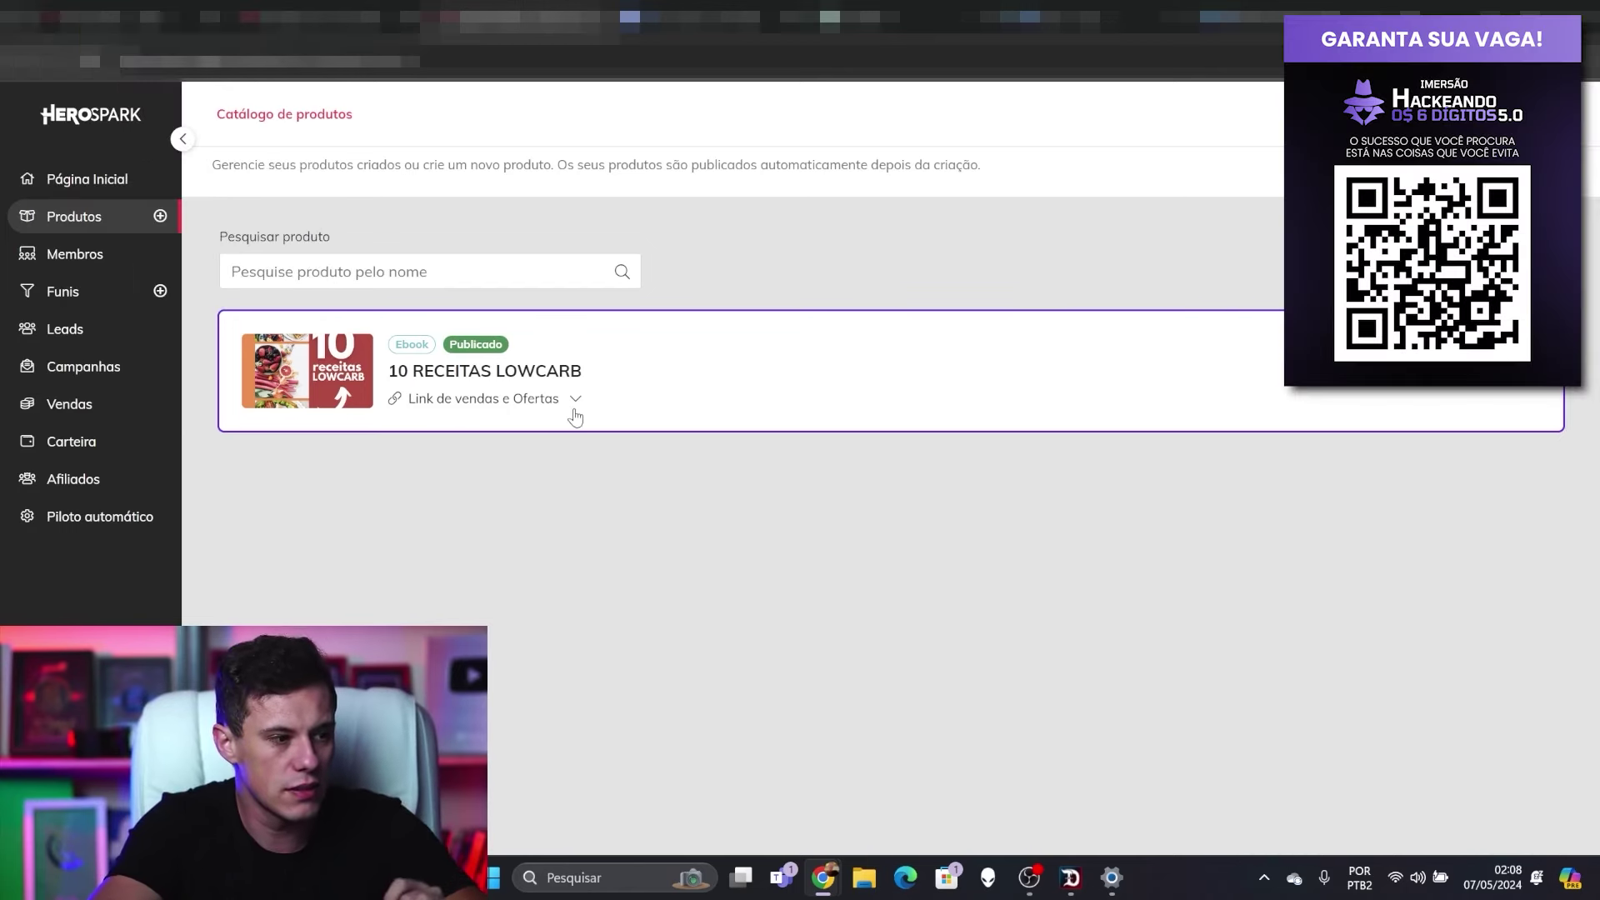
pyautogui.click(575, 399)
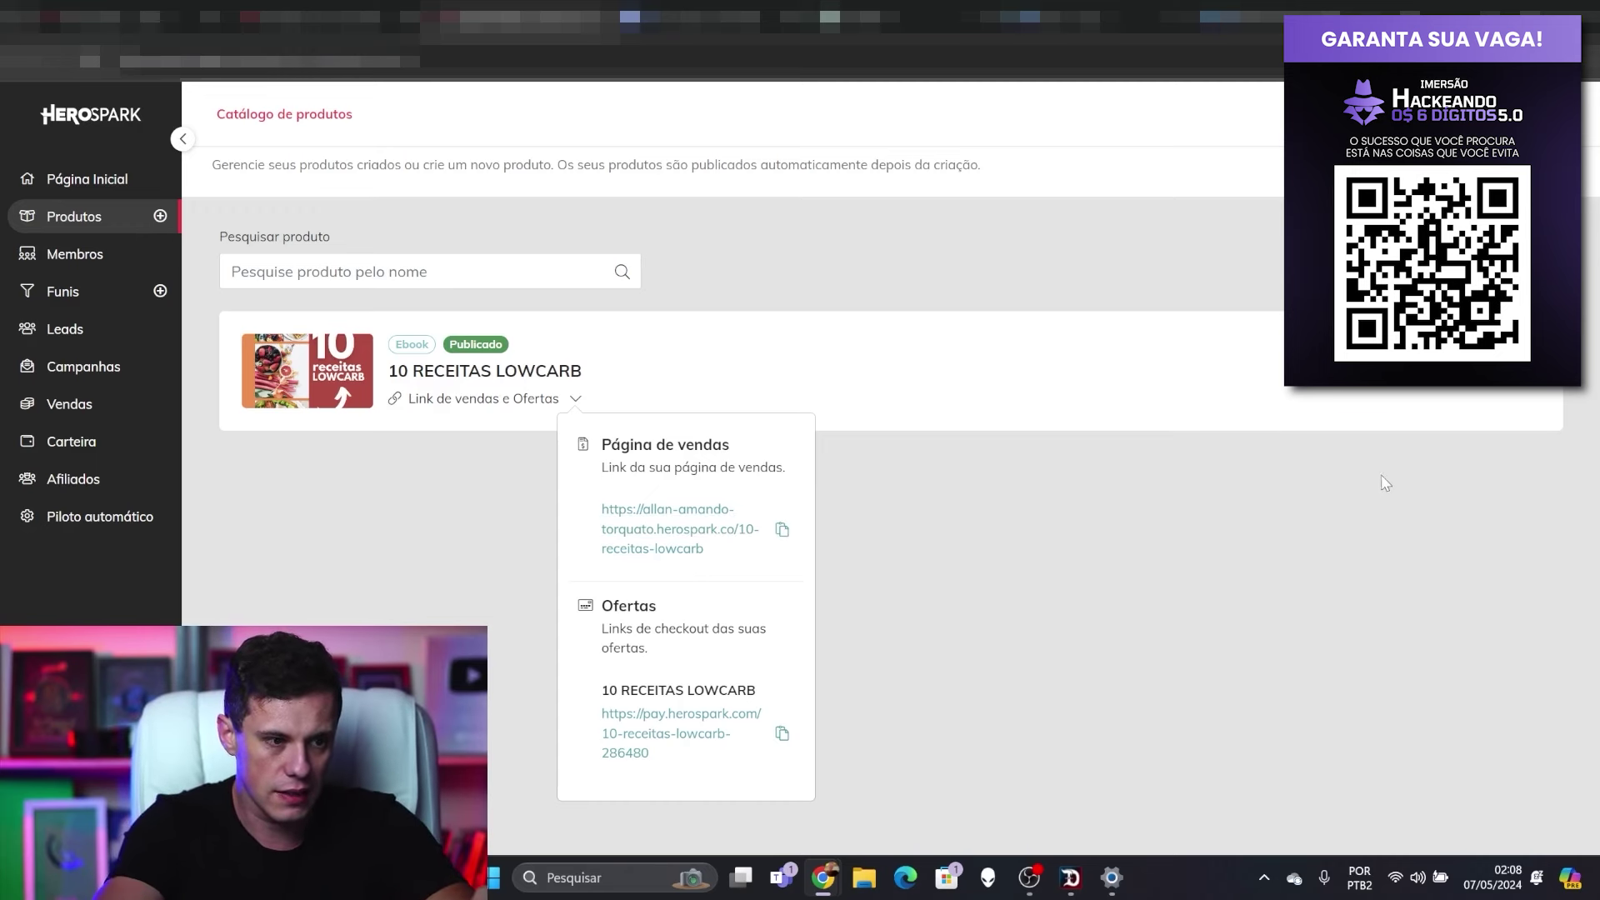
# Step: Open the settings overview of the product 10 RECEITAS LOWCARB and review its sales, promotion and duplication options
pyautogui.click(1437, 468)
pyautogui.click(1572, 387)
pyautogui.scroll(-3, 1398, 624)
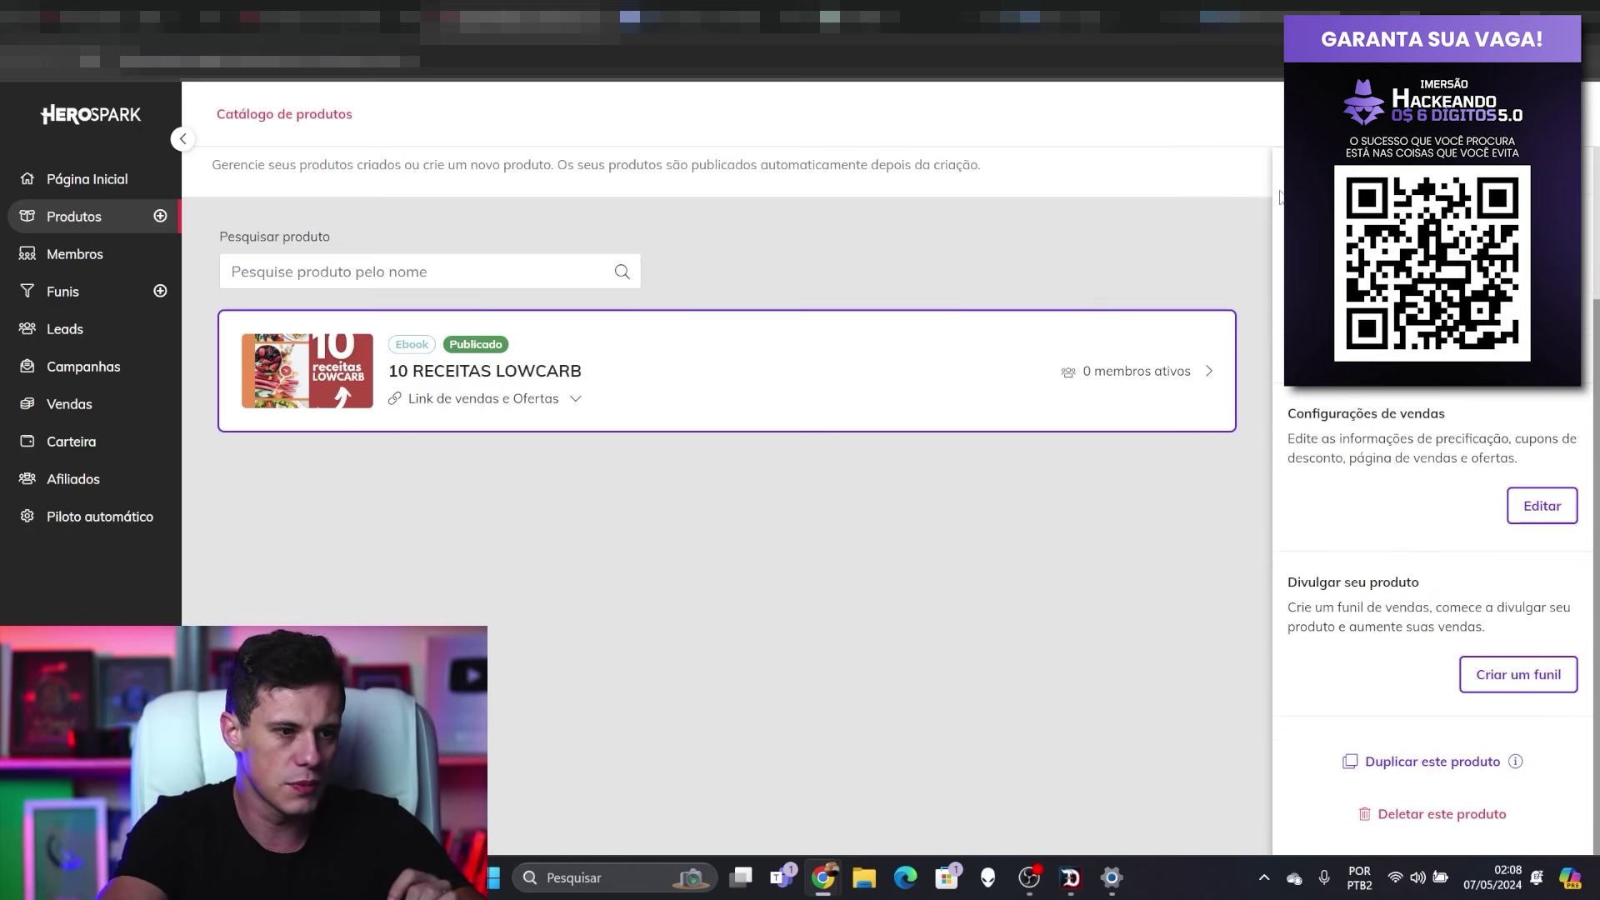
# Step: Copy the checkout offer link of 10 RECEITAS LOWCARB and open it in a new browser tab
pyautogui.click(583, 406)
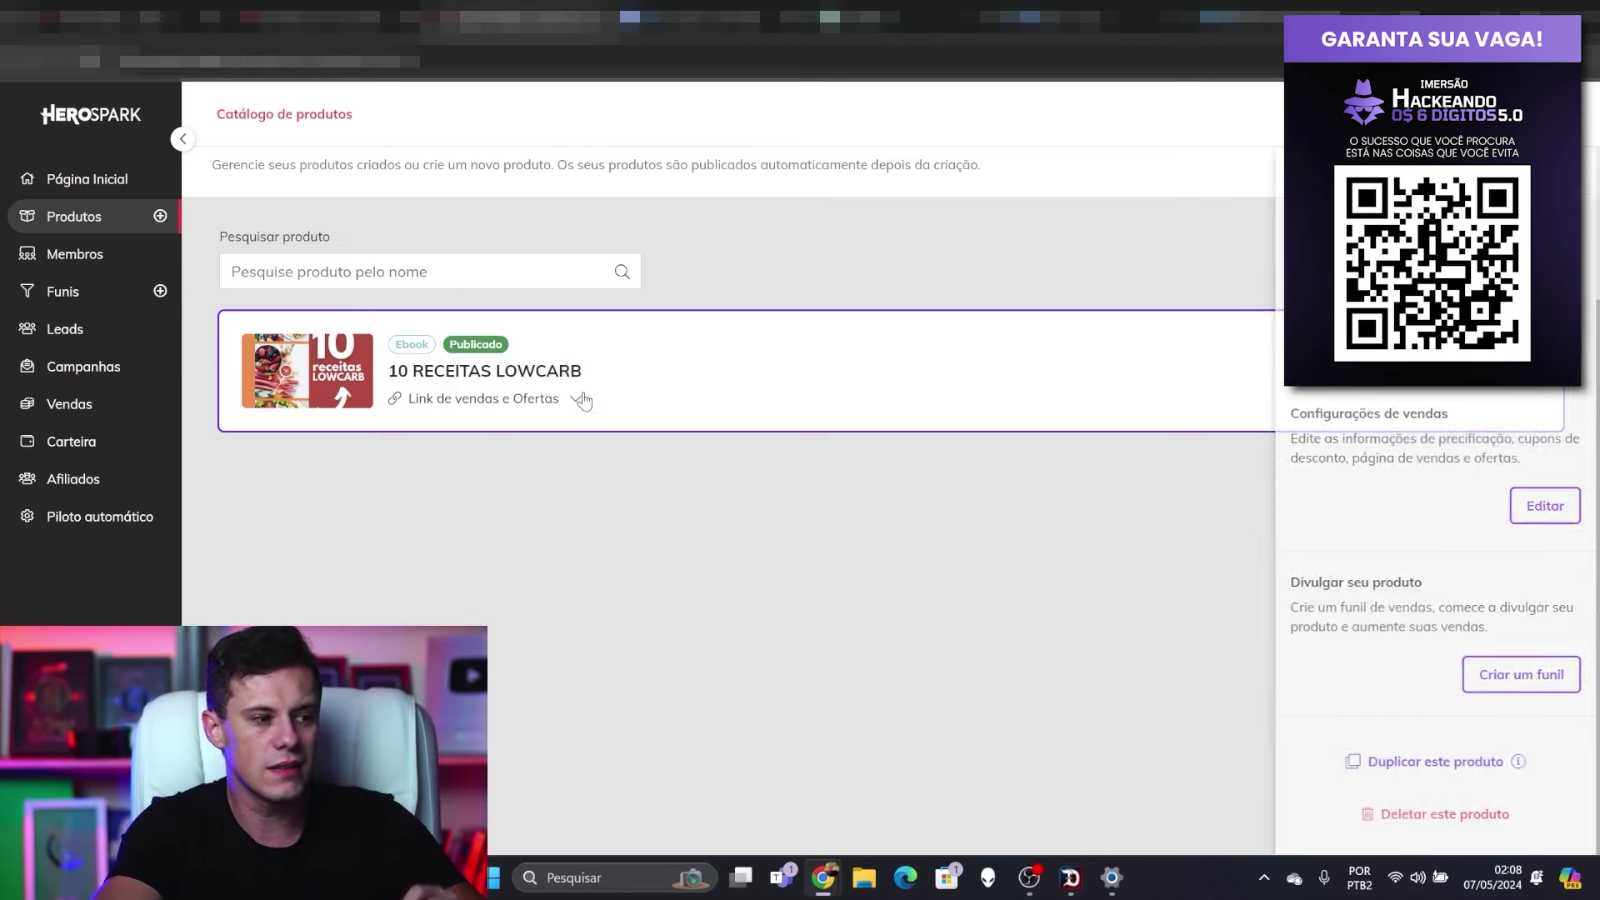
pyautogui.click(586, 405)
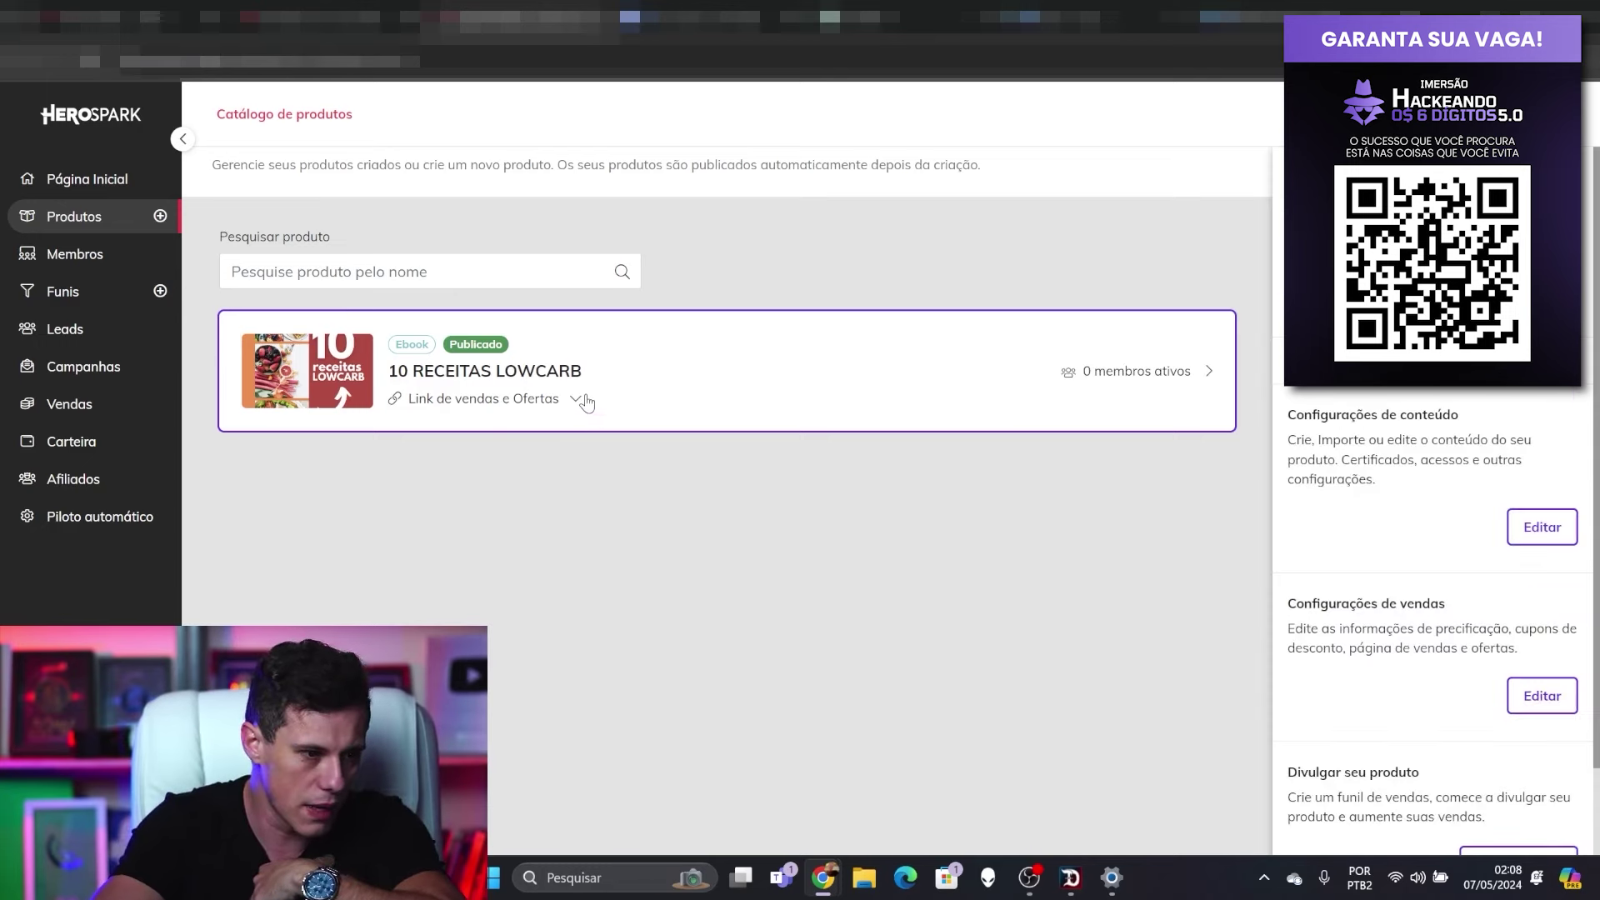
pyautogui.click(586, 407)
pyautogui.click(577, 400)
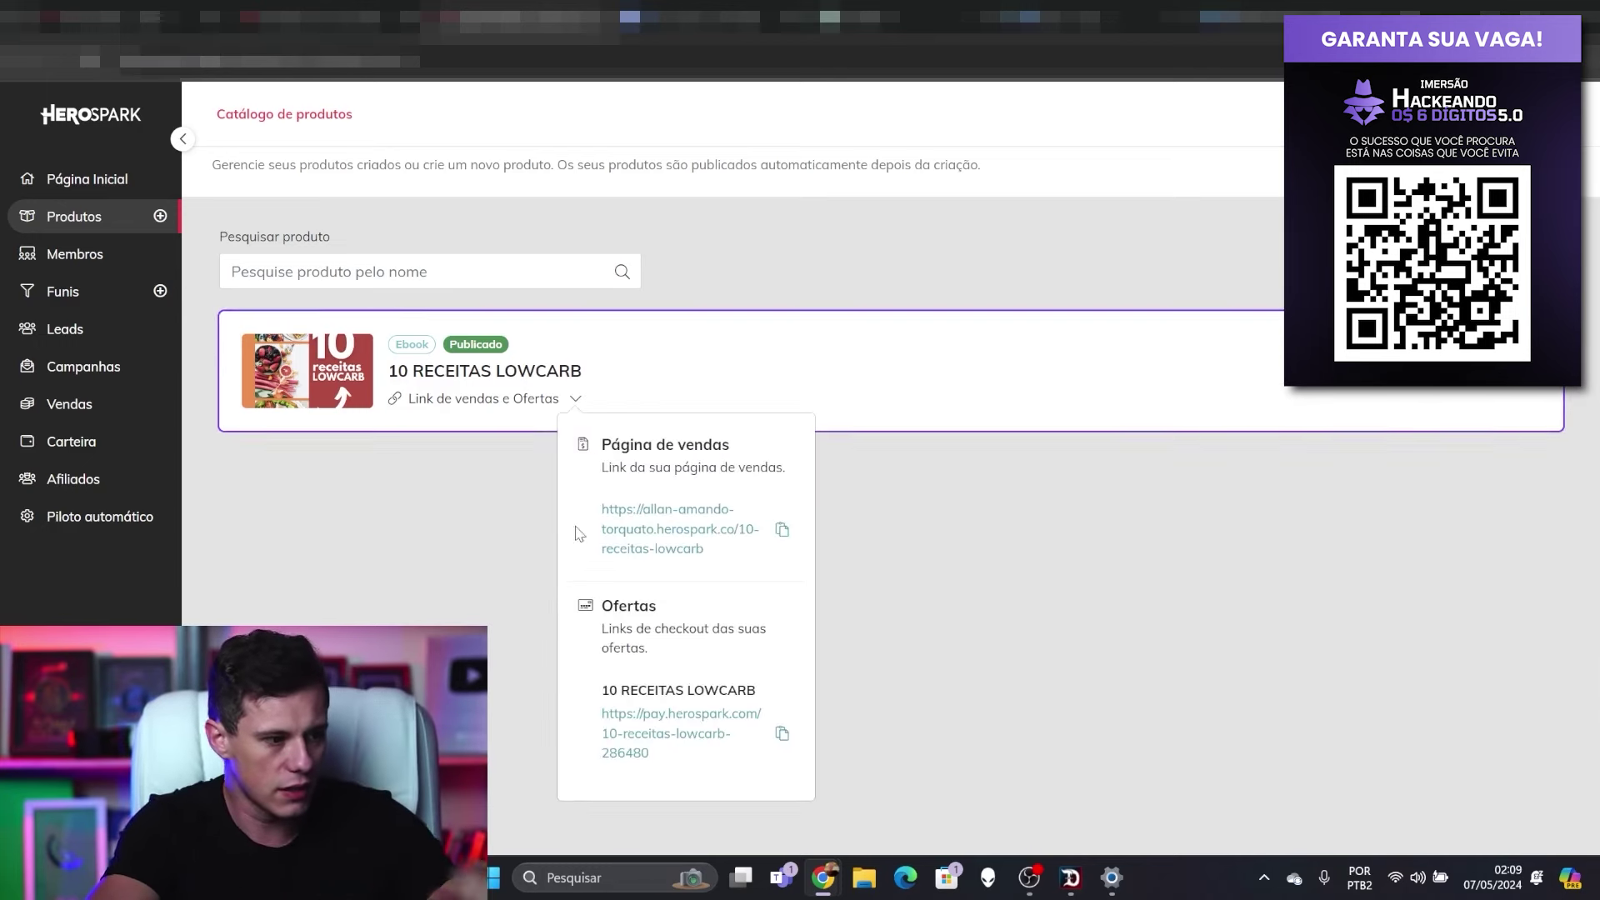
pyautogui.click(782, 733)
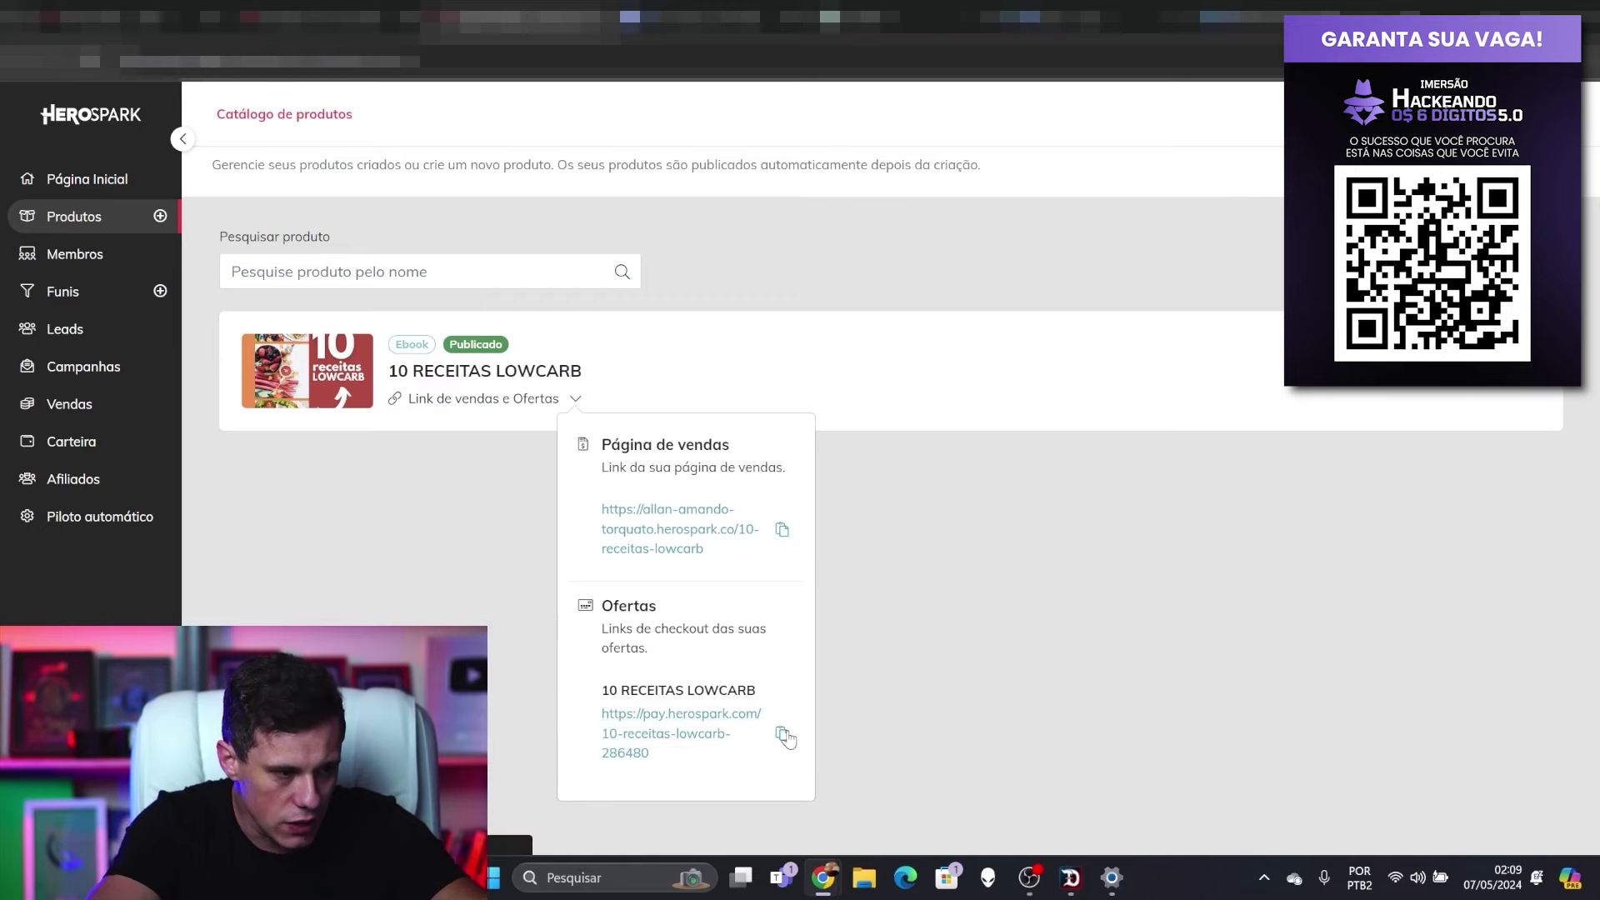
pyautogui.hotkey('ctrl', 't')
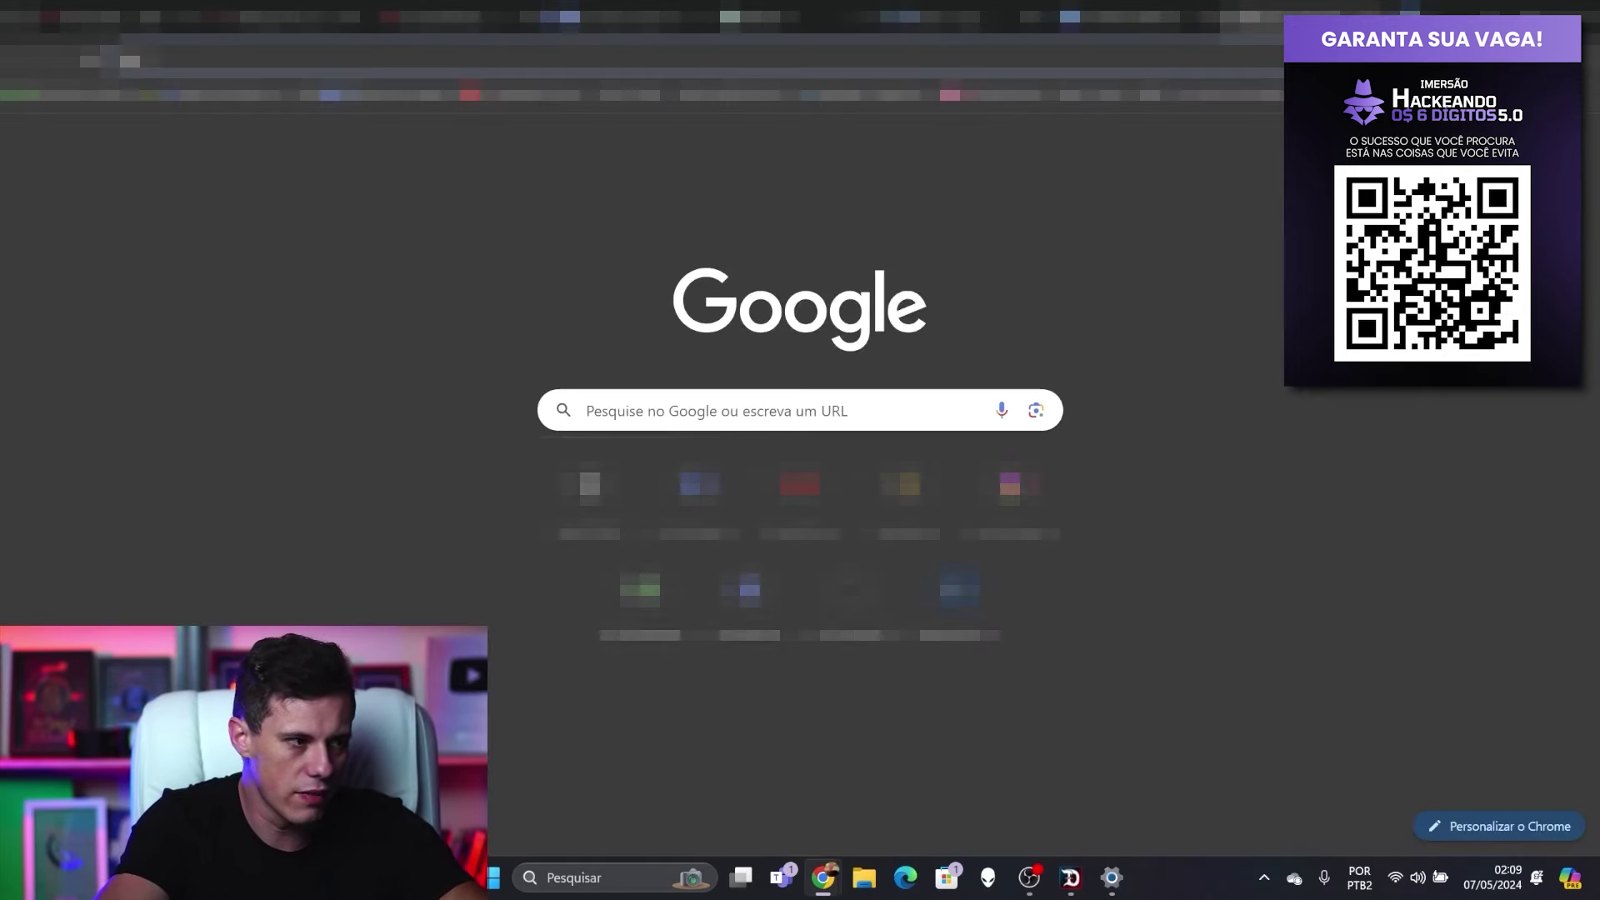
pyautogui.hotkey('ctrl', 'v')
pyautogui.press('Return')
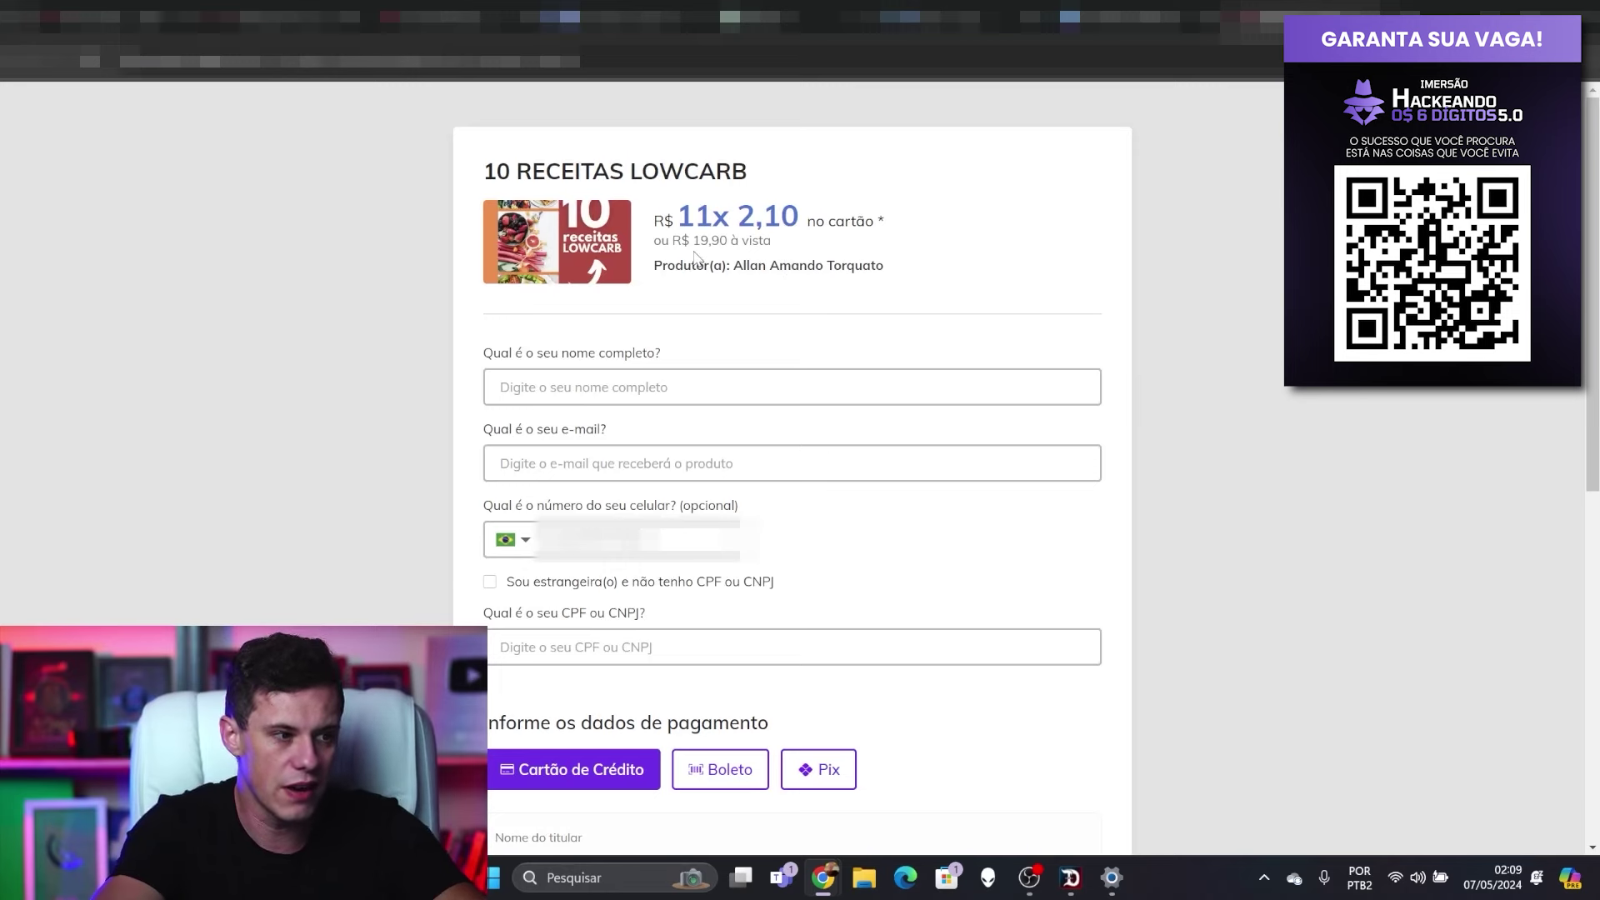
# Step: Examine the checkout page's instalment and cash prices and the buyer information fields
pyautogui.moveTo(781, 218); pyautogui.dragTo(755, 242)
pyautogui.click(792, 250)
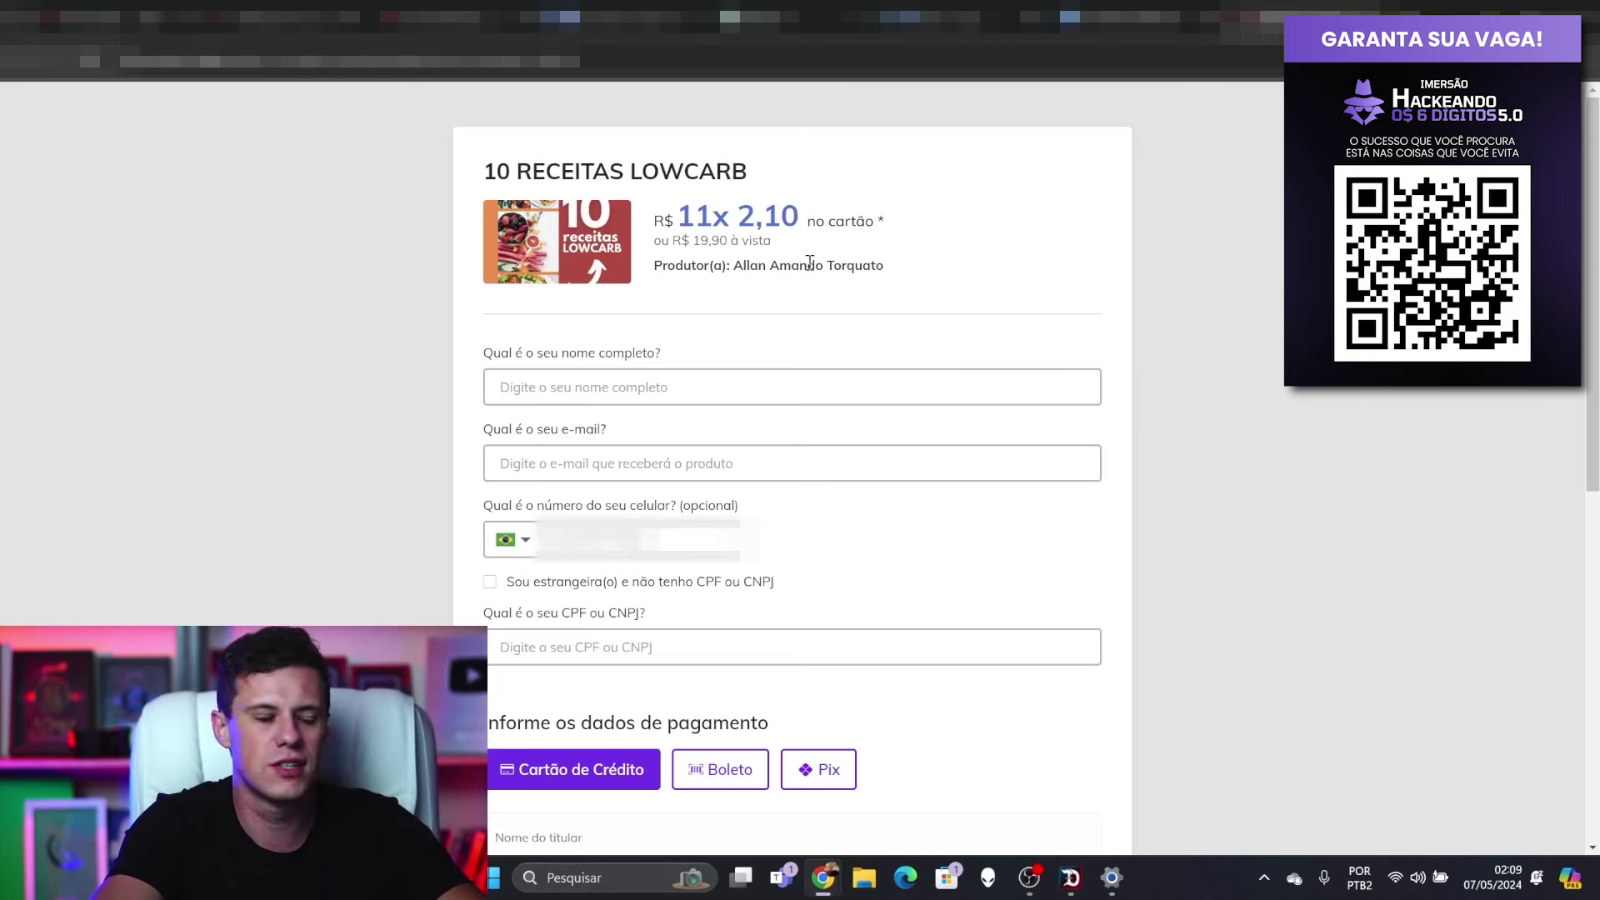
pyautogui.scroll(-4, 875, 217)
pyautogui.scroll(4, 889, 346)
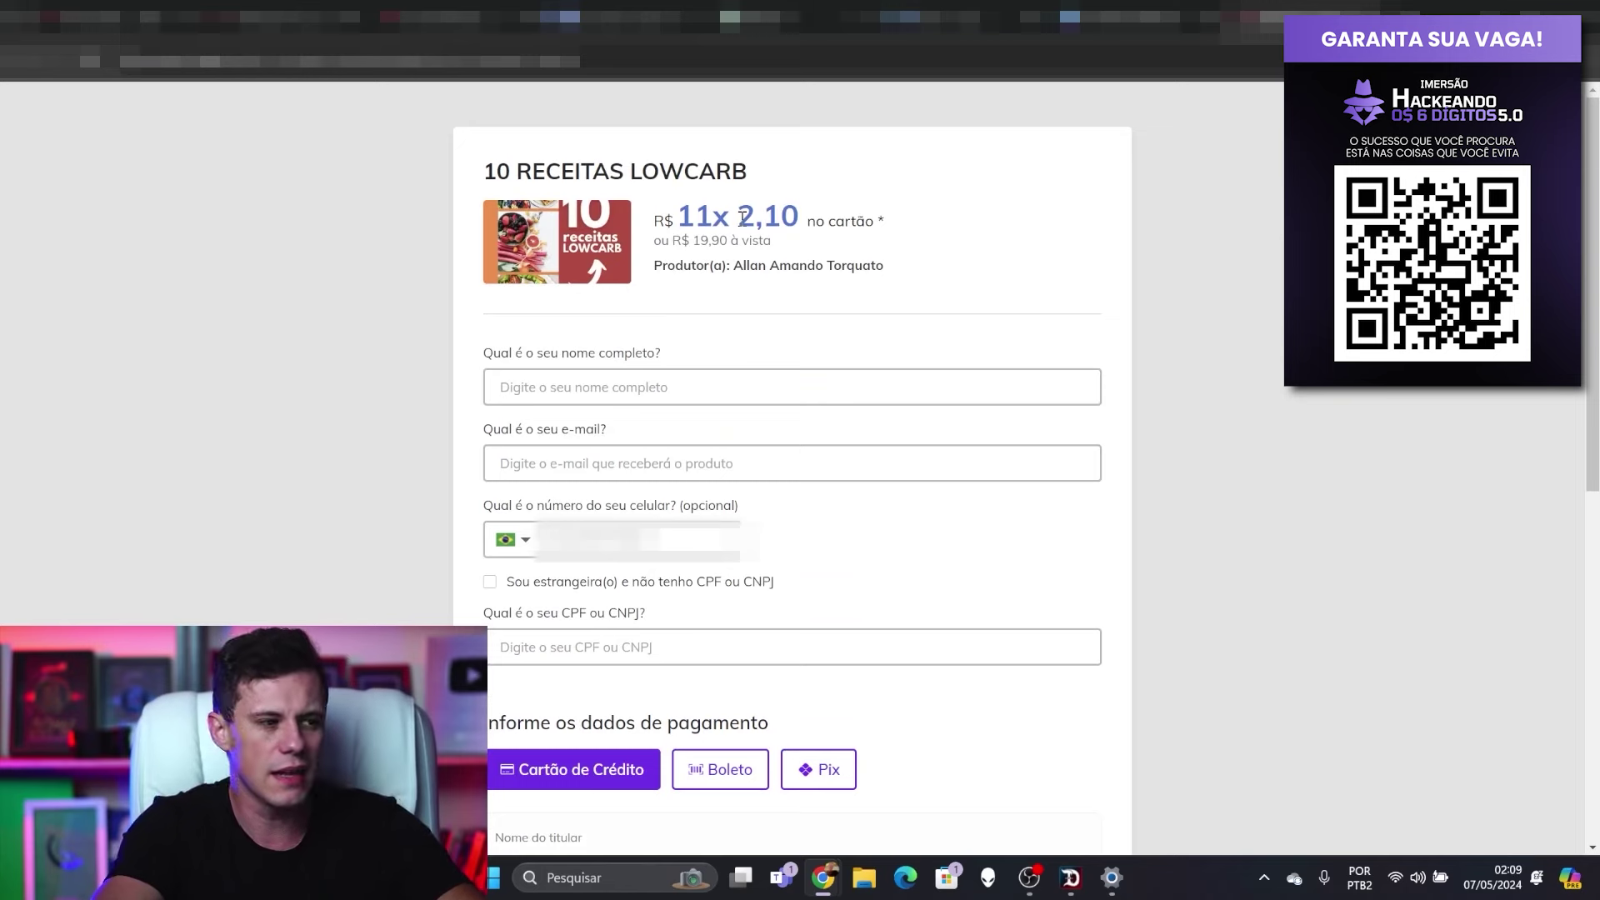
pyautogui.scroll(-1, 846, 262)
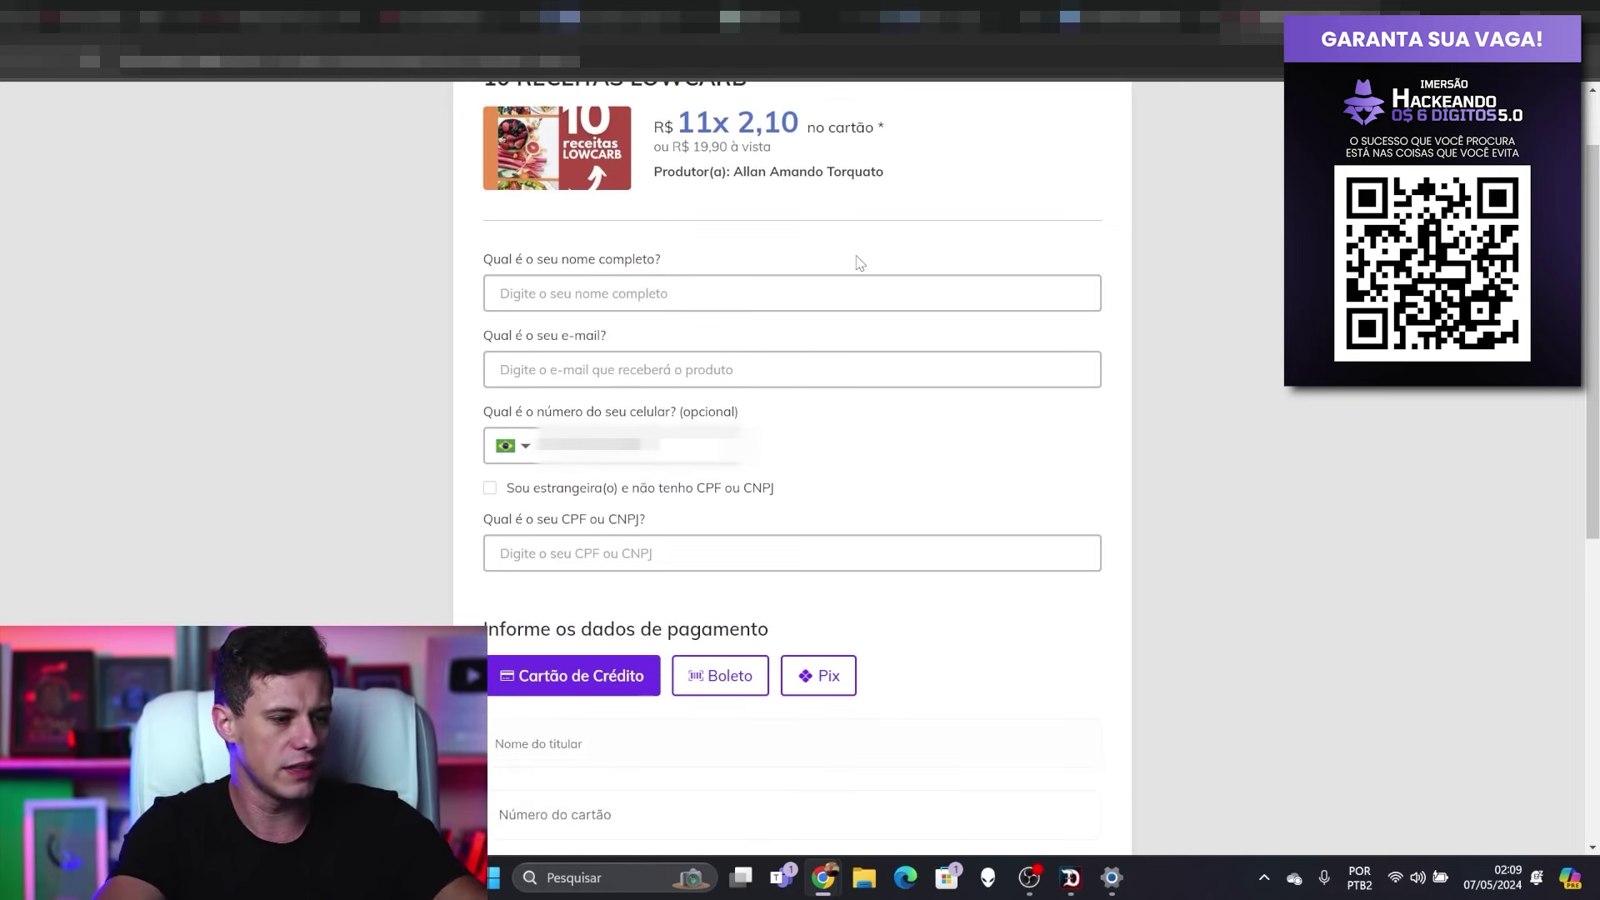
# Step: Compare the Boleto, Pix and Cartão de Crédito payment options on the checkout page, and return to the product catalogue
pyautogui.scroll(-4, 888, 287)
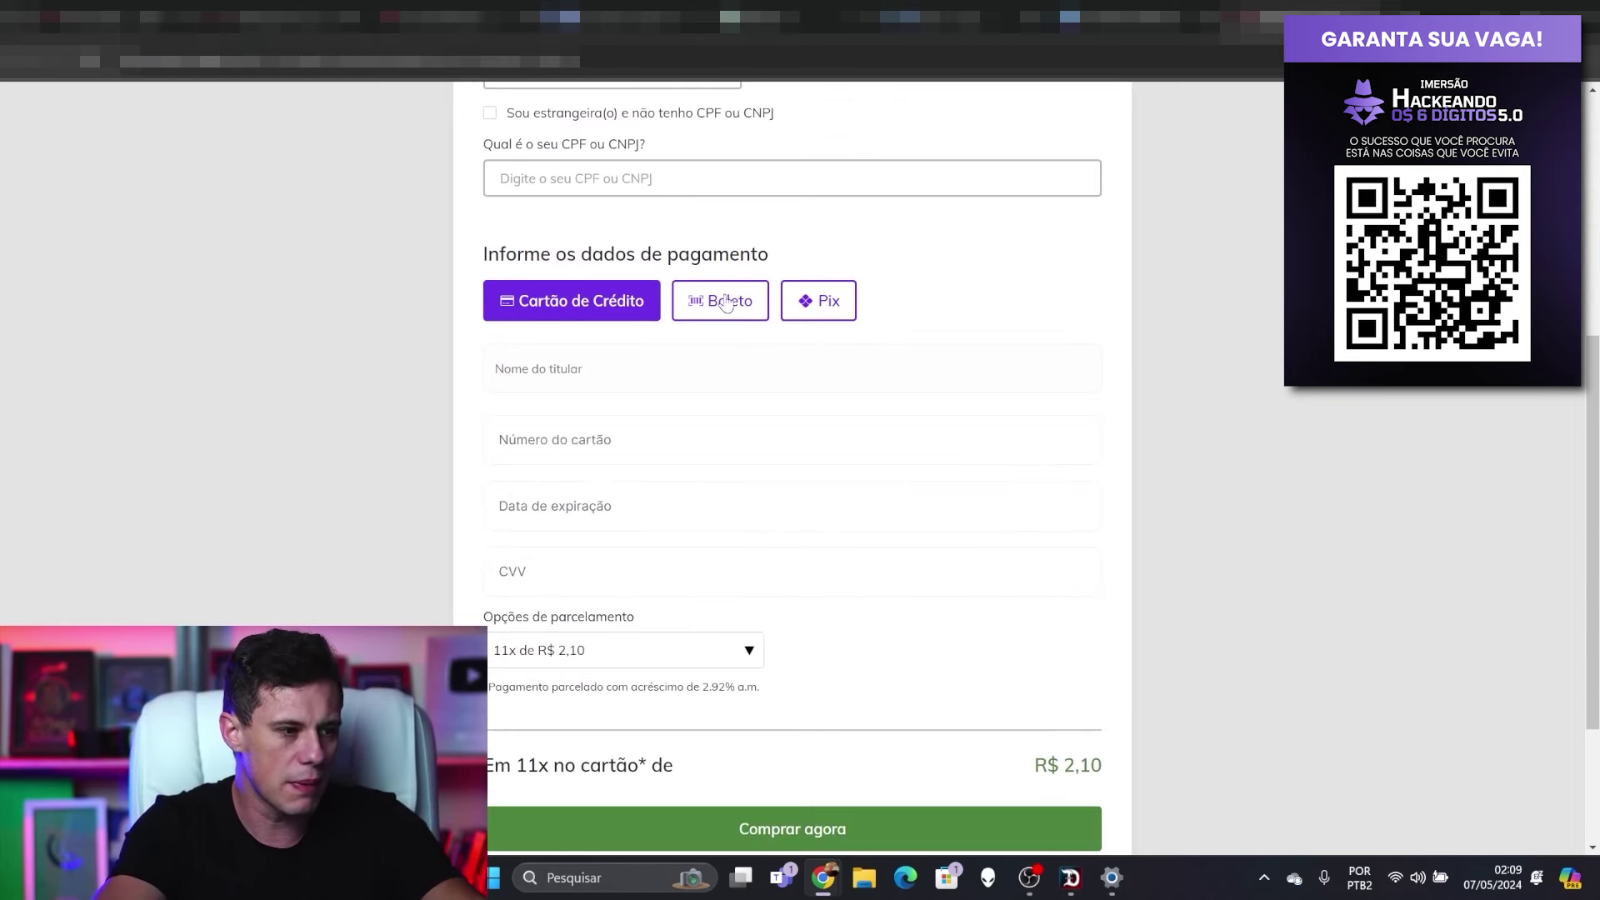
pyautogui.click(727, 303)
pyautogui.click(804, 315)
pyautogui.click(645, 320)
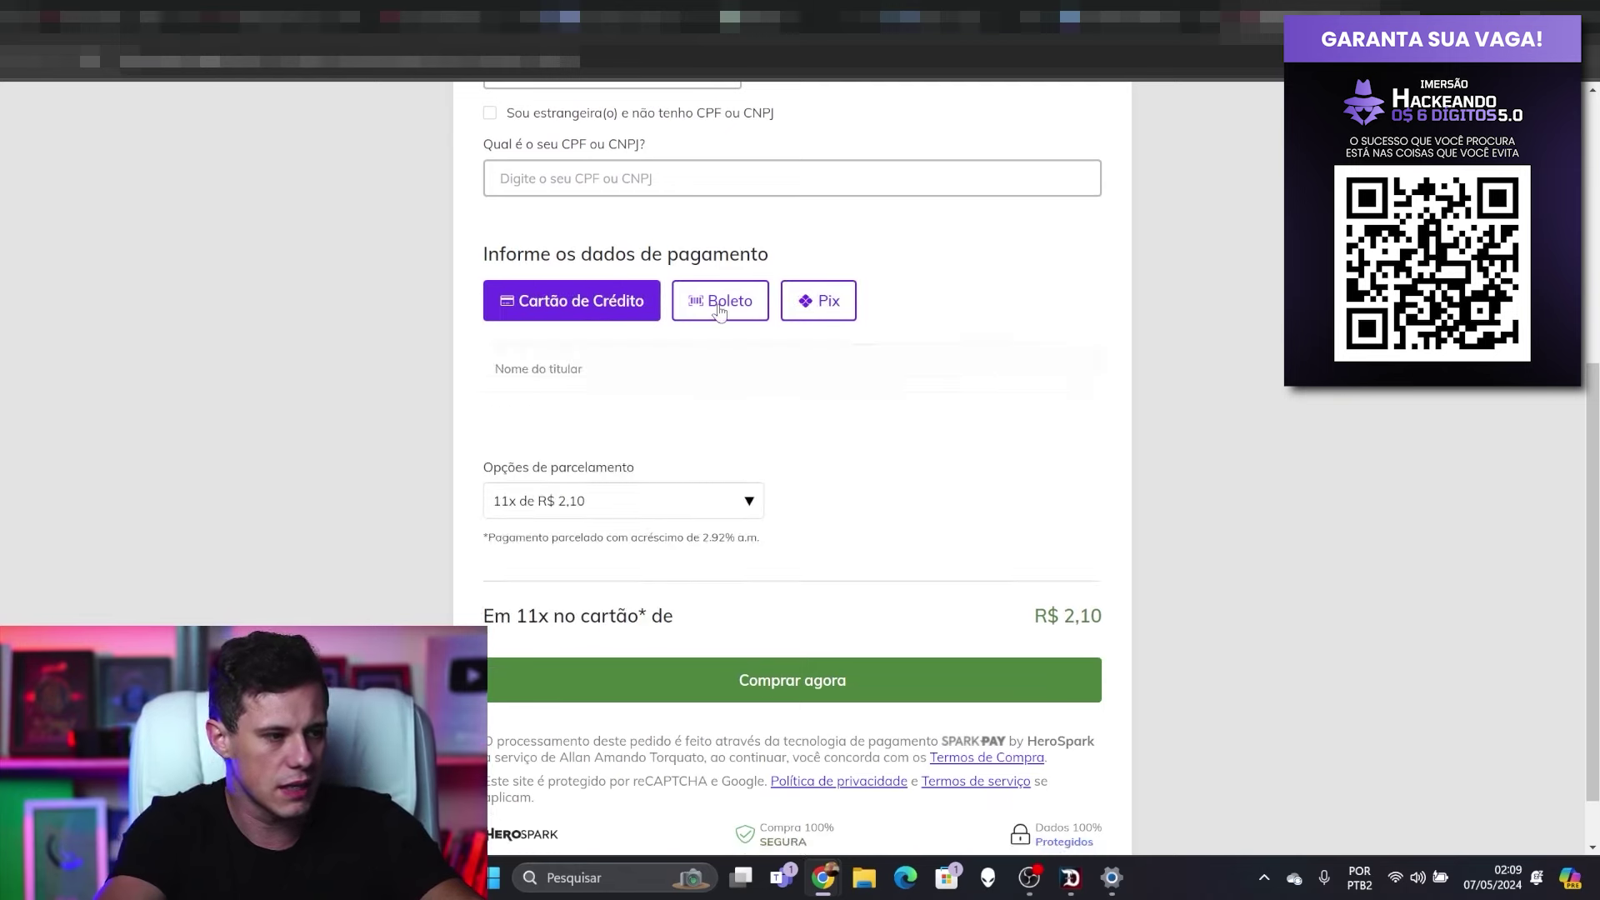
pyautogui.scroll(-3, 583, 359)
pyautogui.scroll(8, 784, 383)
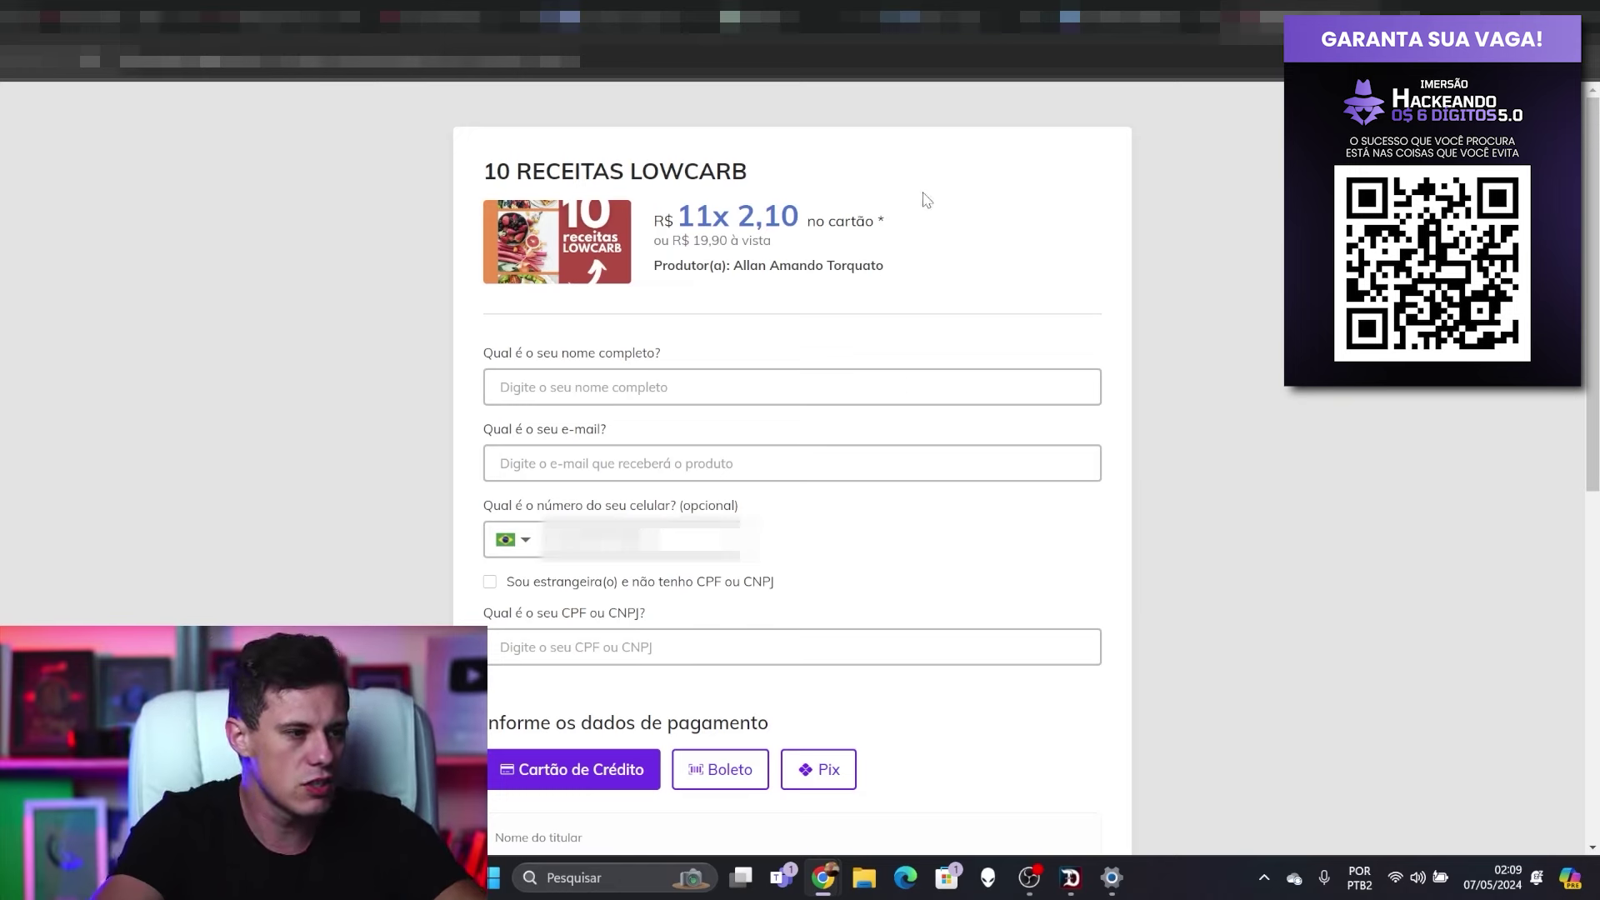
pyautogui.click(500, 17)
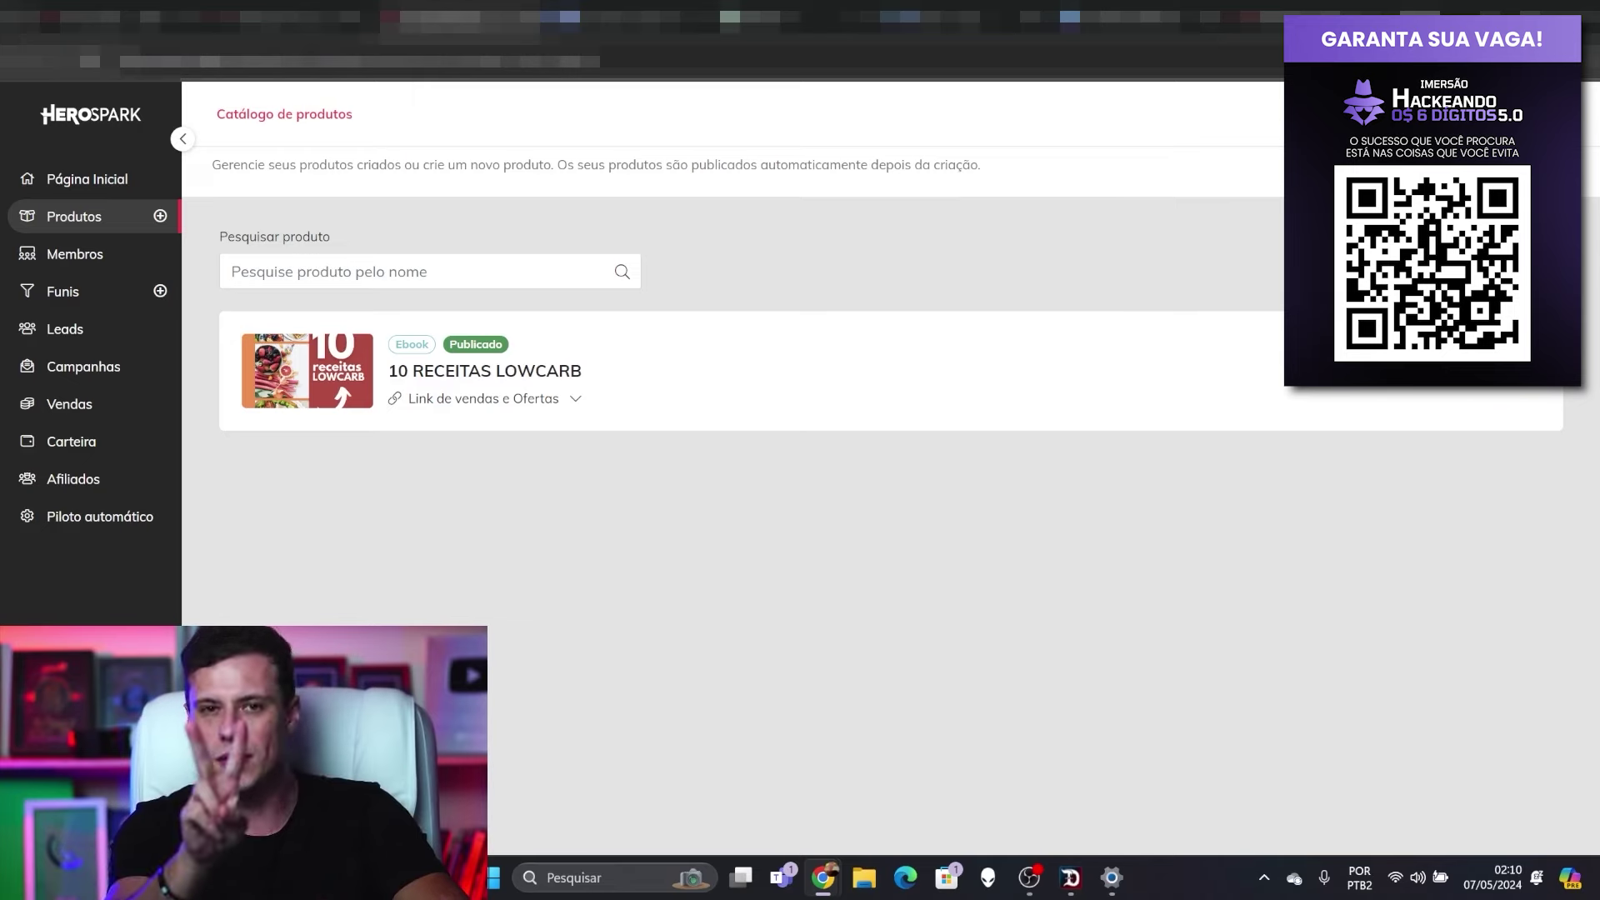
# Step: Open YouTube in a new browser tab and search for "receitas lowcarb"
pyautogui.hotkey('ctrl', 't')
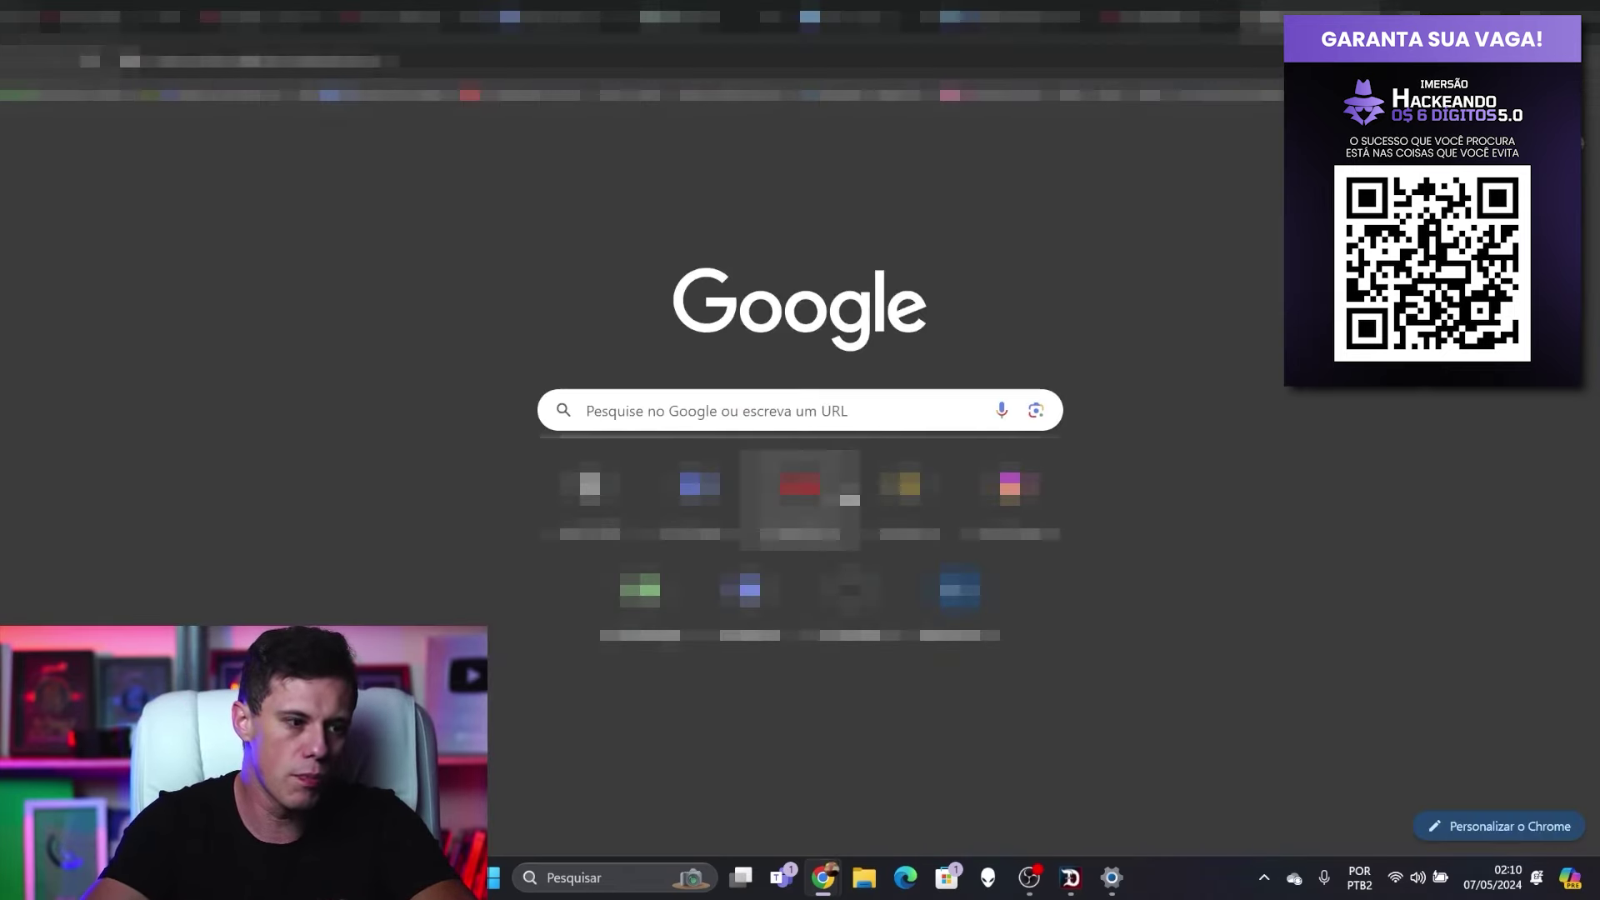
pyautogui.click(800, 483)
pyautogui.click(546, 112)
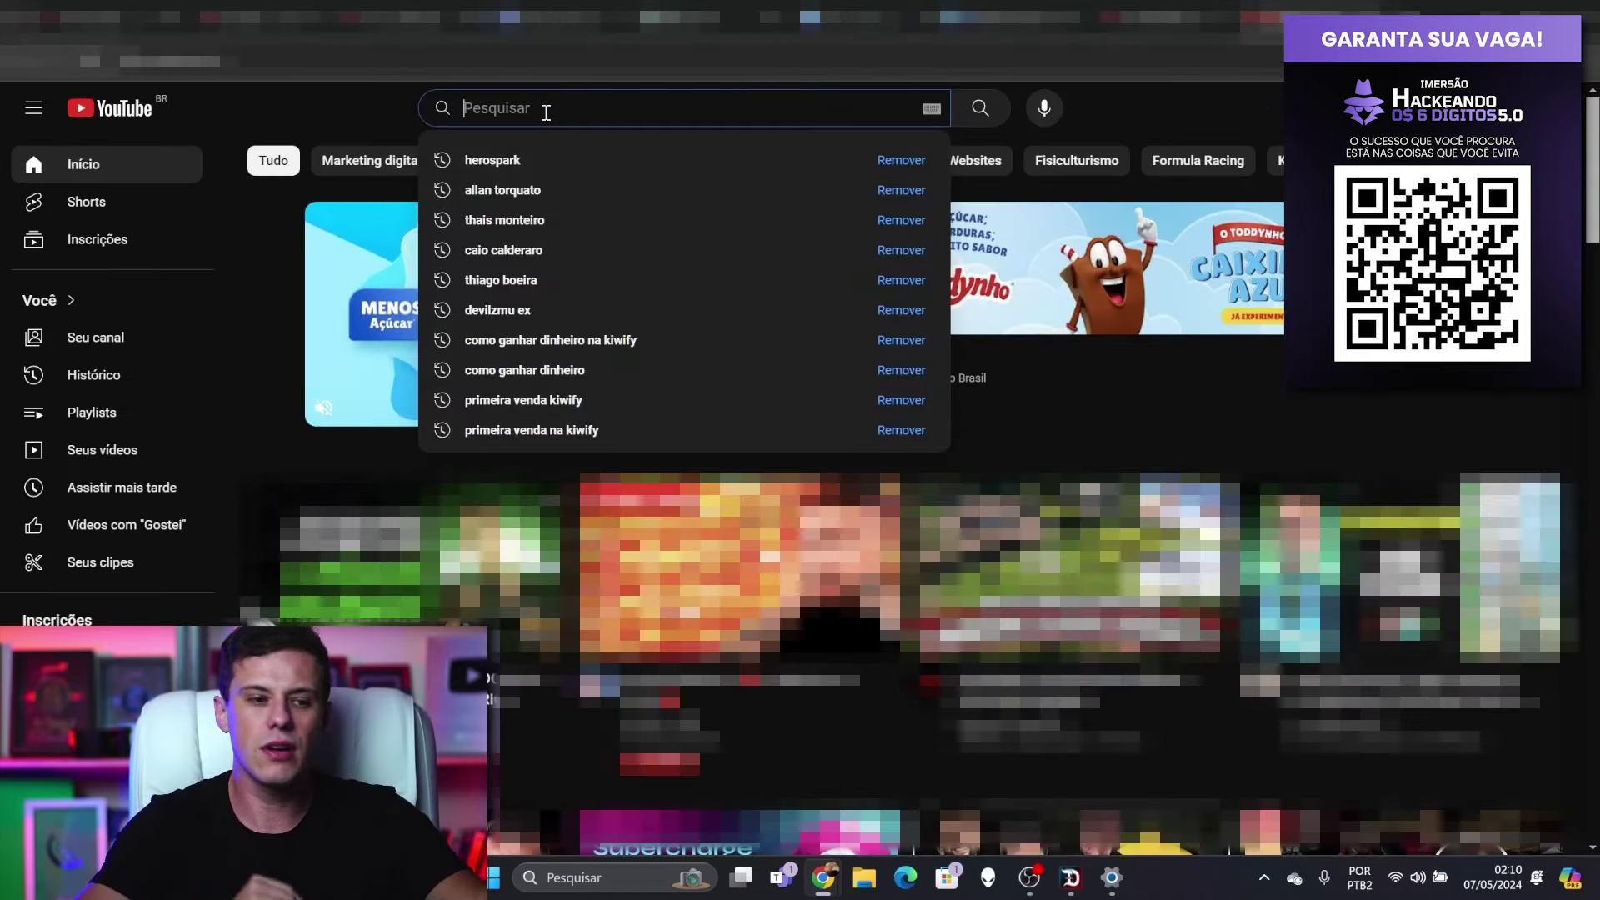
pyautogui.write('rece')
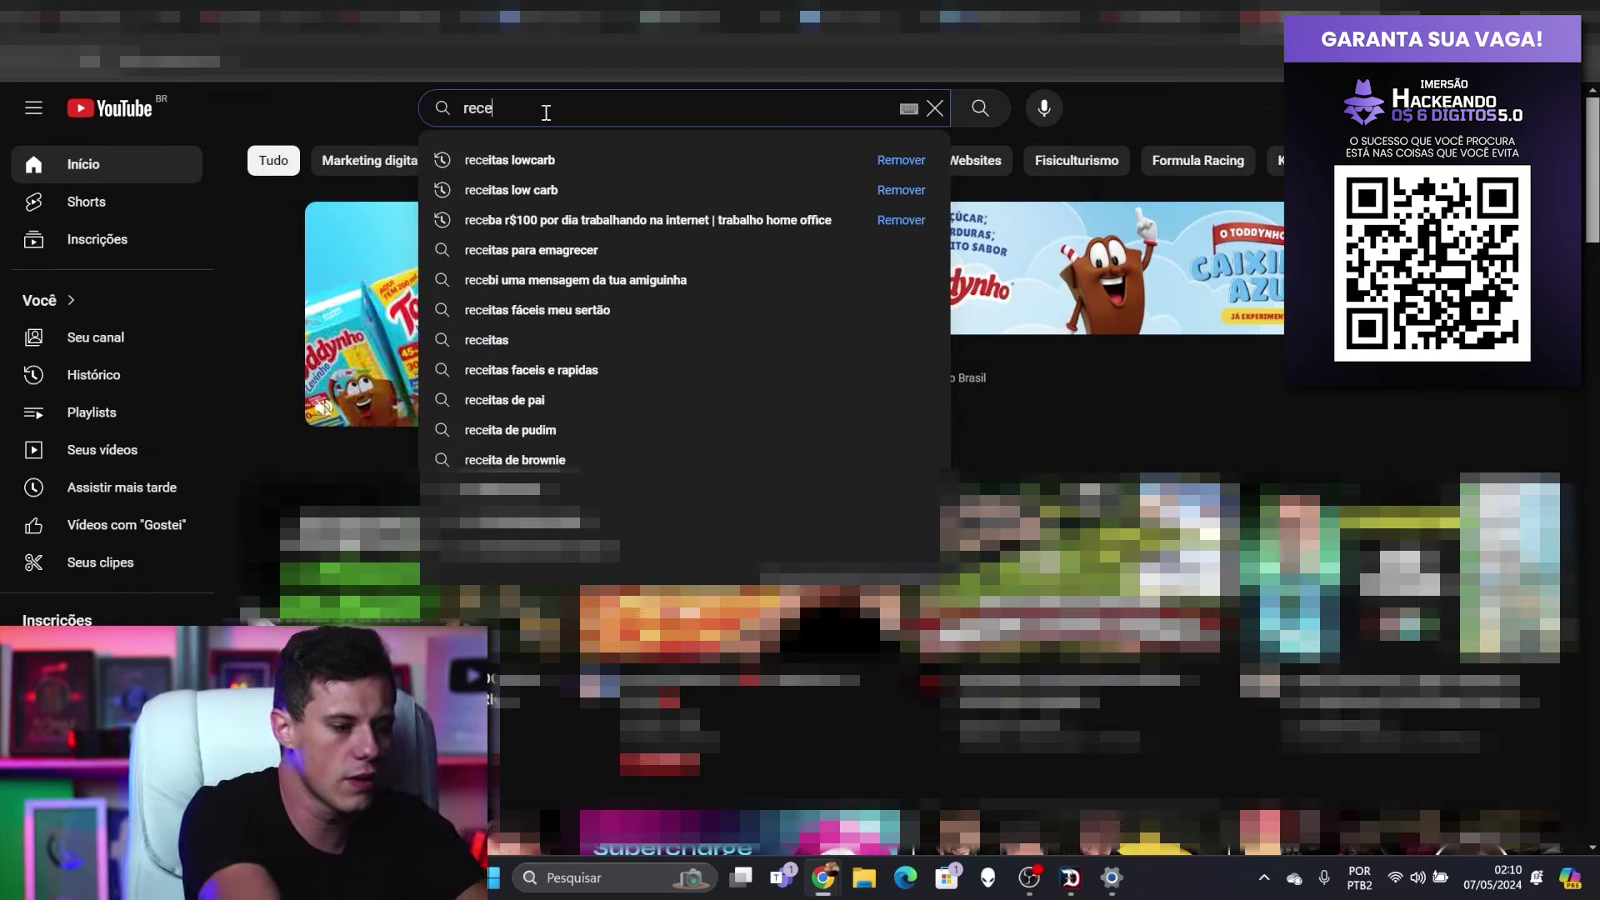
pyautogui.write('itas')
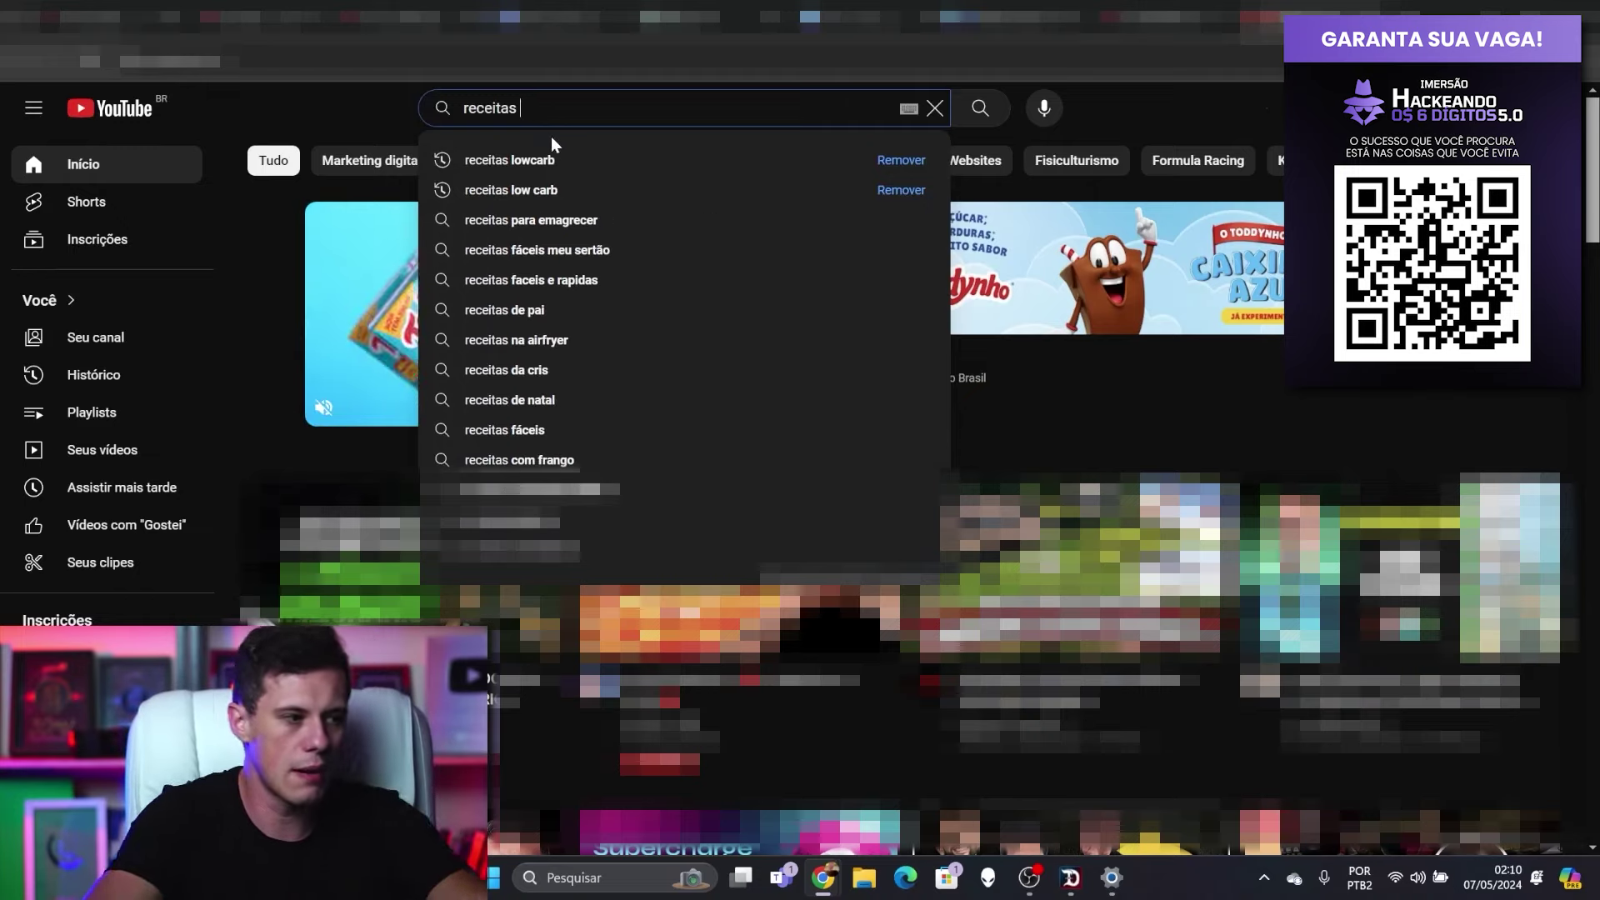
pyautogui.click(542, 159)
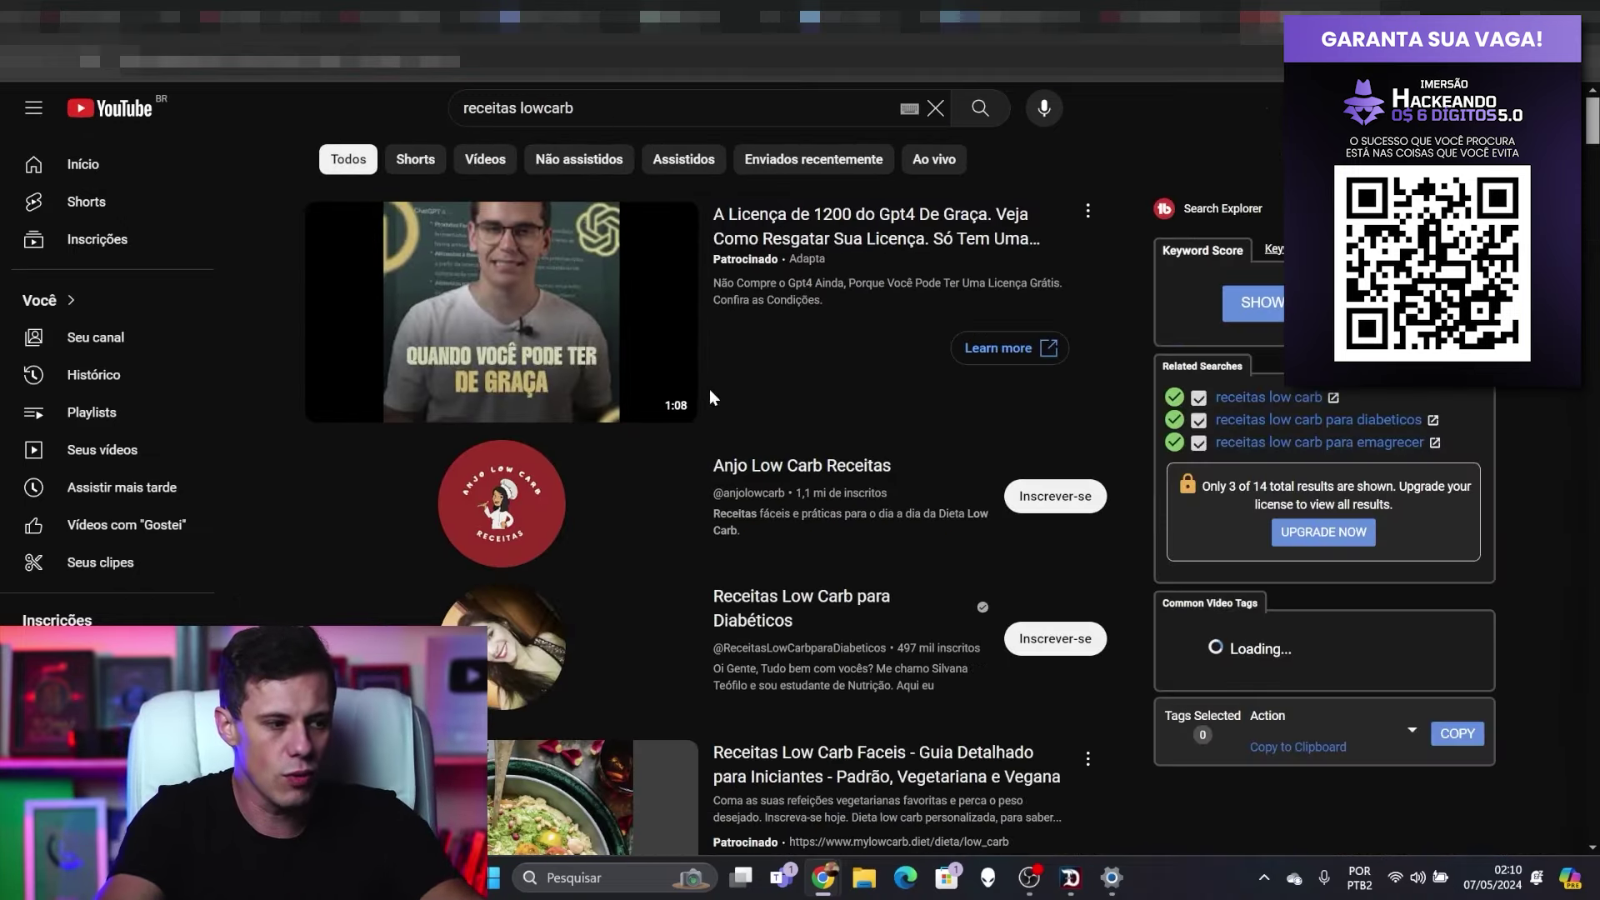
# Step: Open the Anjo Low Carb Receitas channel from the results in a new browser tab and list its videos
pyautogui.rightClick(818, 483)
pyautogui.click(870, 495)
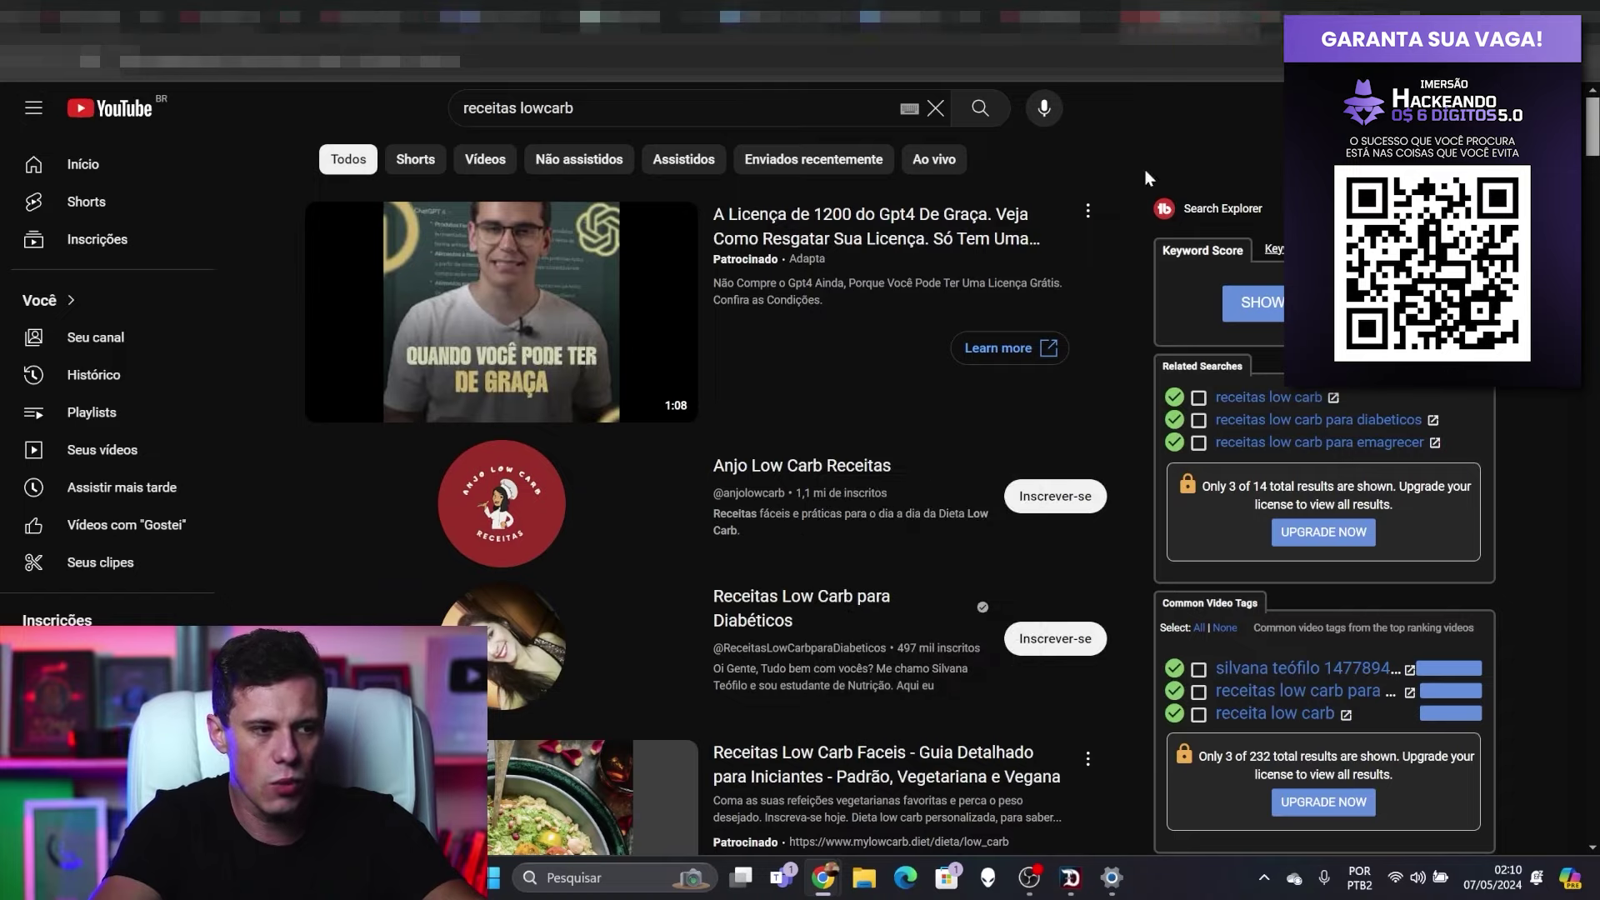
pyautogui.click(1180, 19)
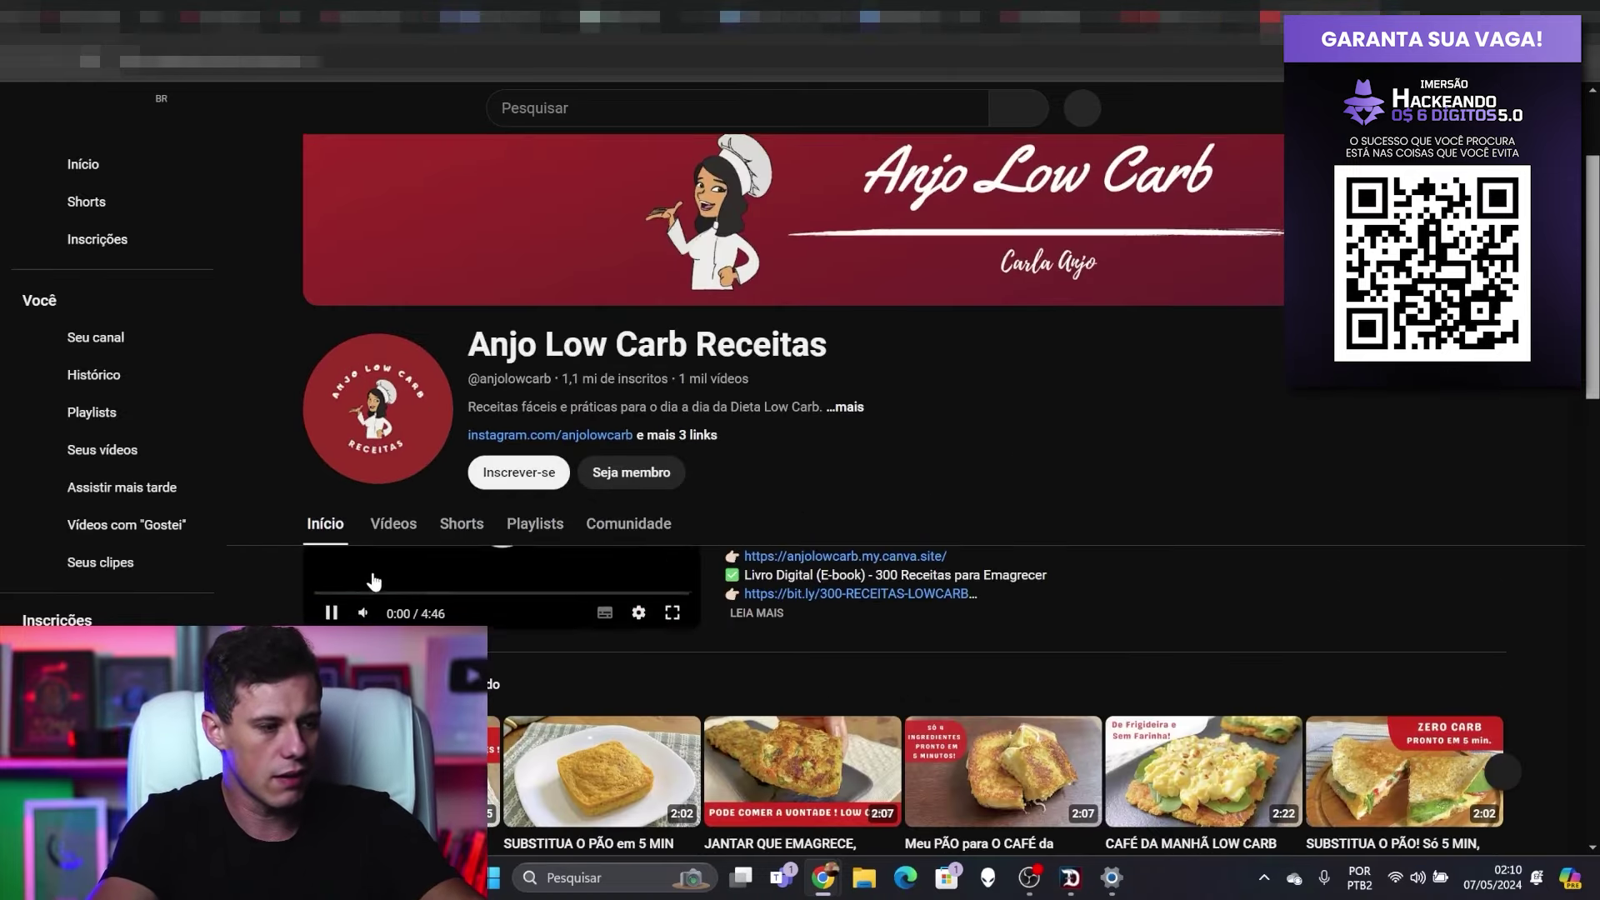
pyautogui.scroll(-3, 368, 579)
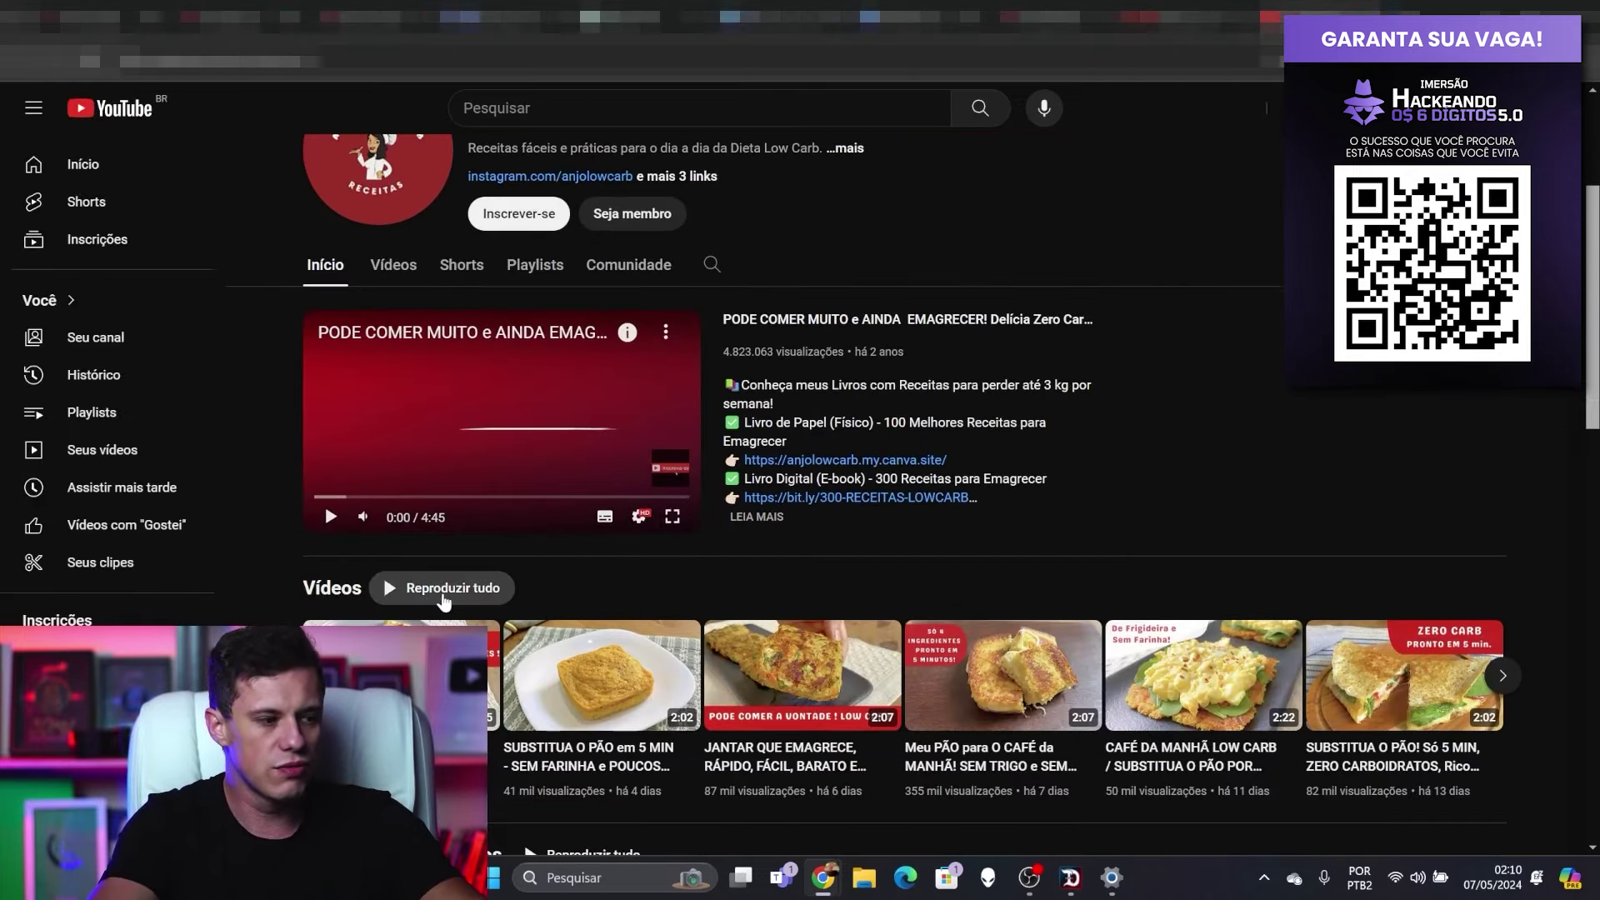
pyautogui.click(395, 280)
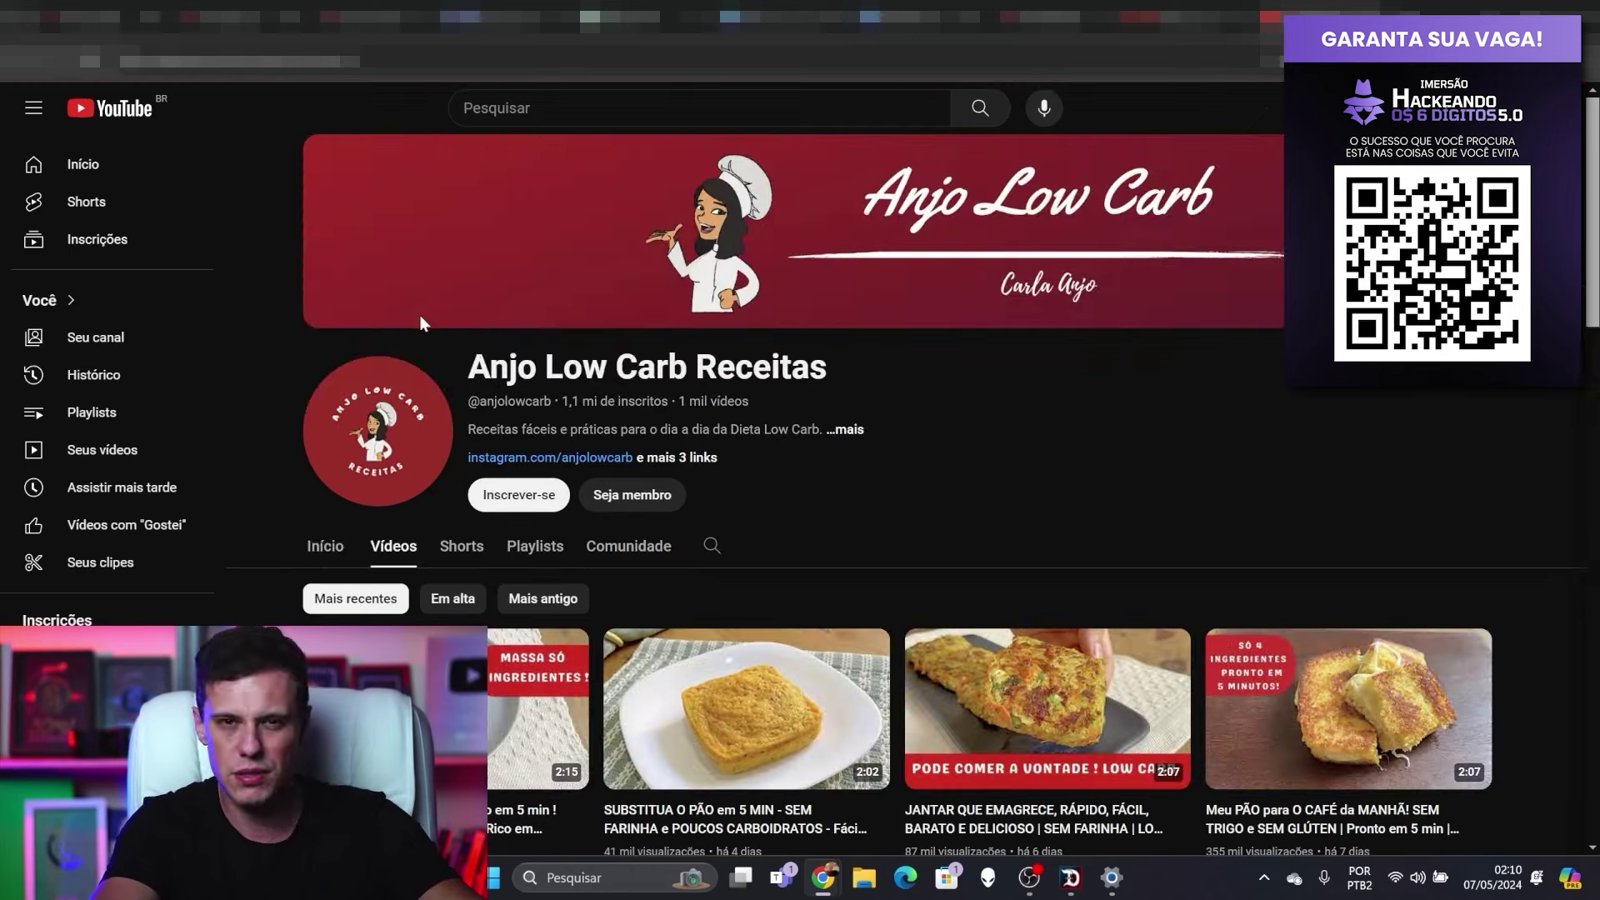
# Step: Browse the channel's most recent recipe videos, checking their thumbnails, titles and view counts
pyautogui.scroll(-2, 448, 348)
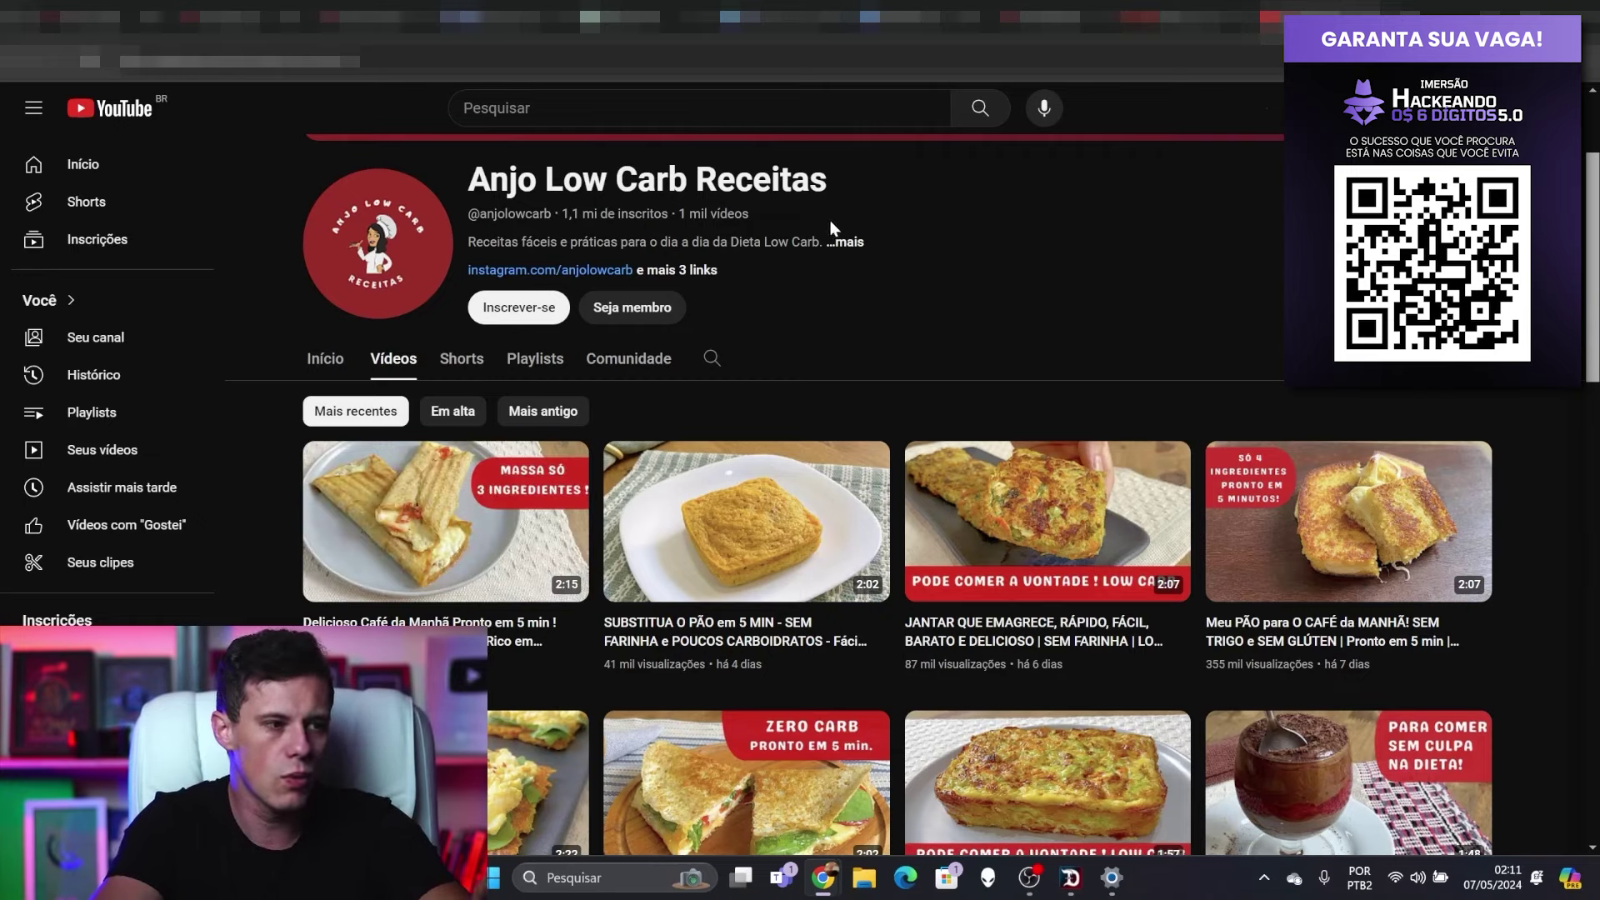
pyautogui.scroll(-2, 416, 494)
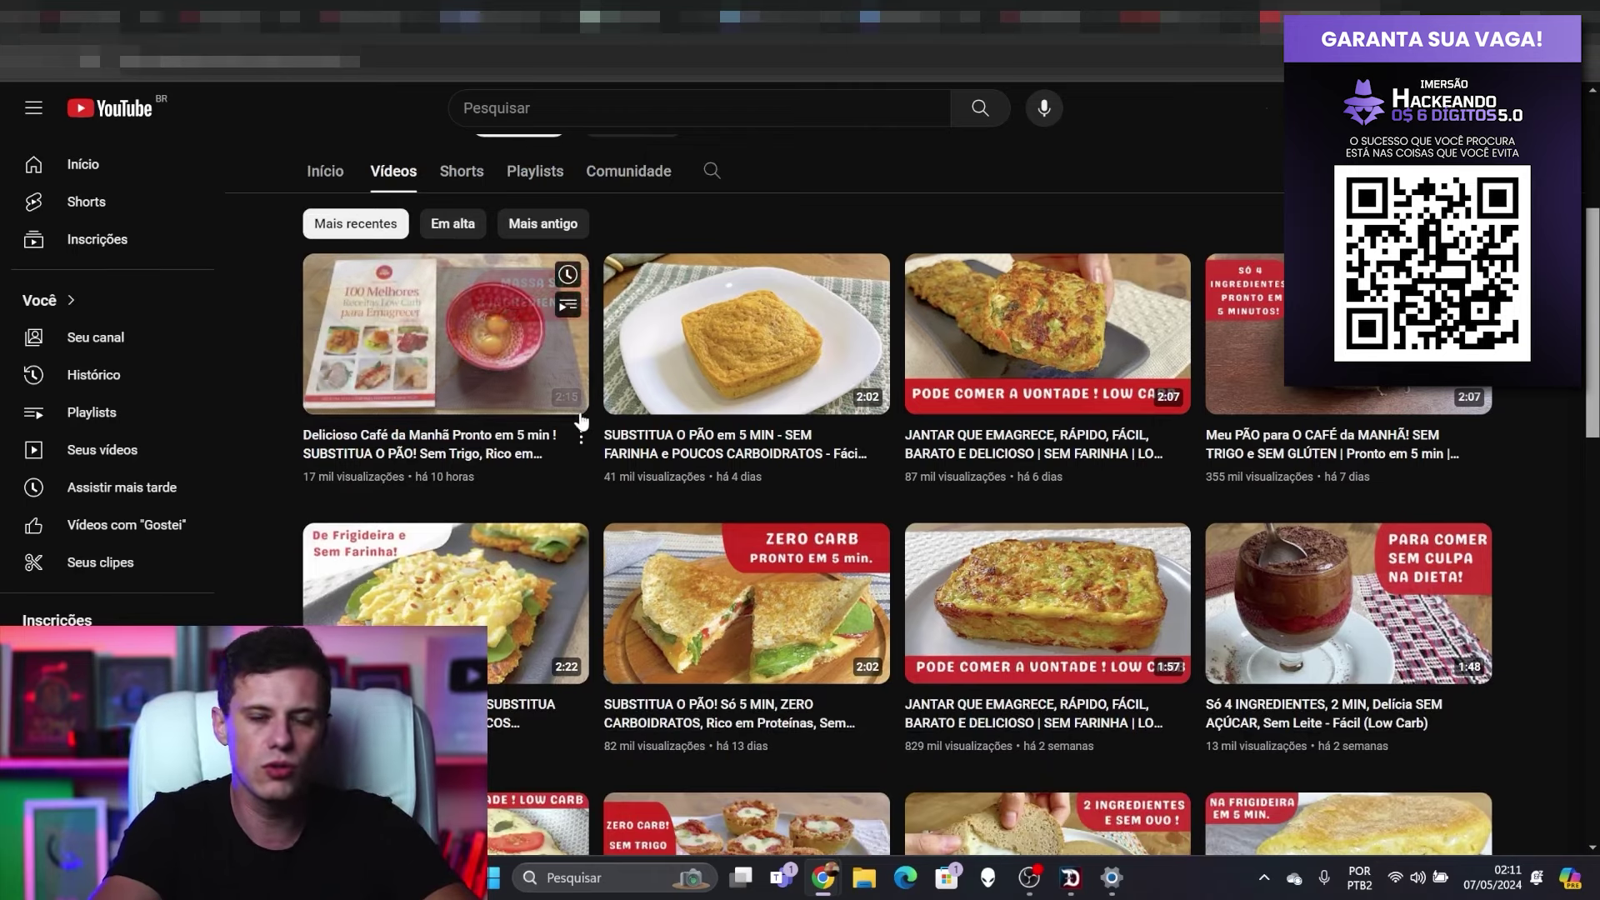
pyautogui.moveTo(612, 485)
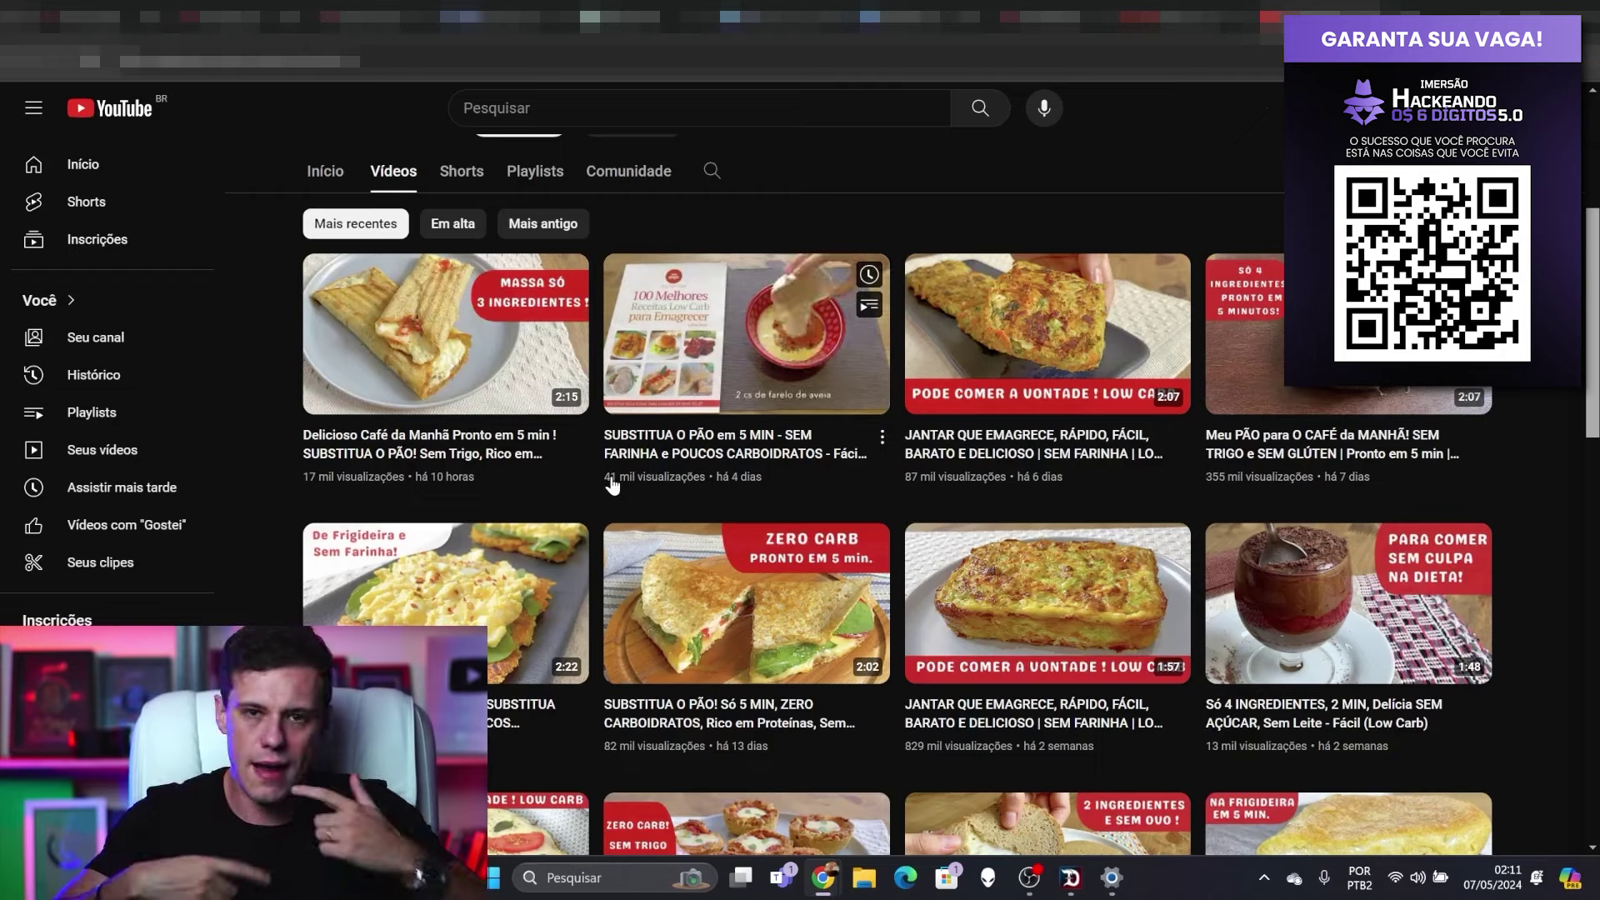
pyautogui.moveTo(1073, 320)
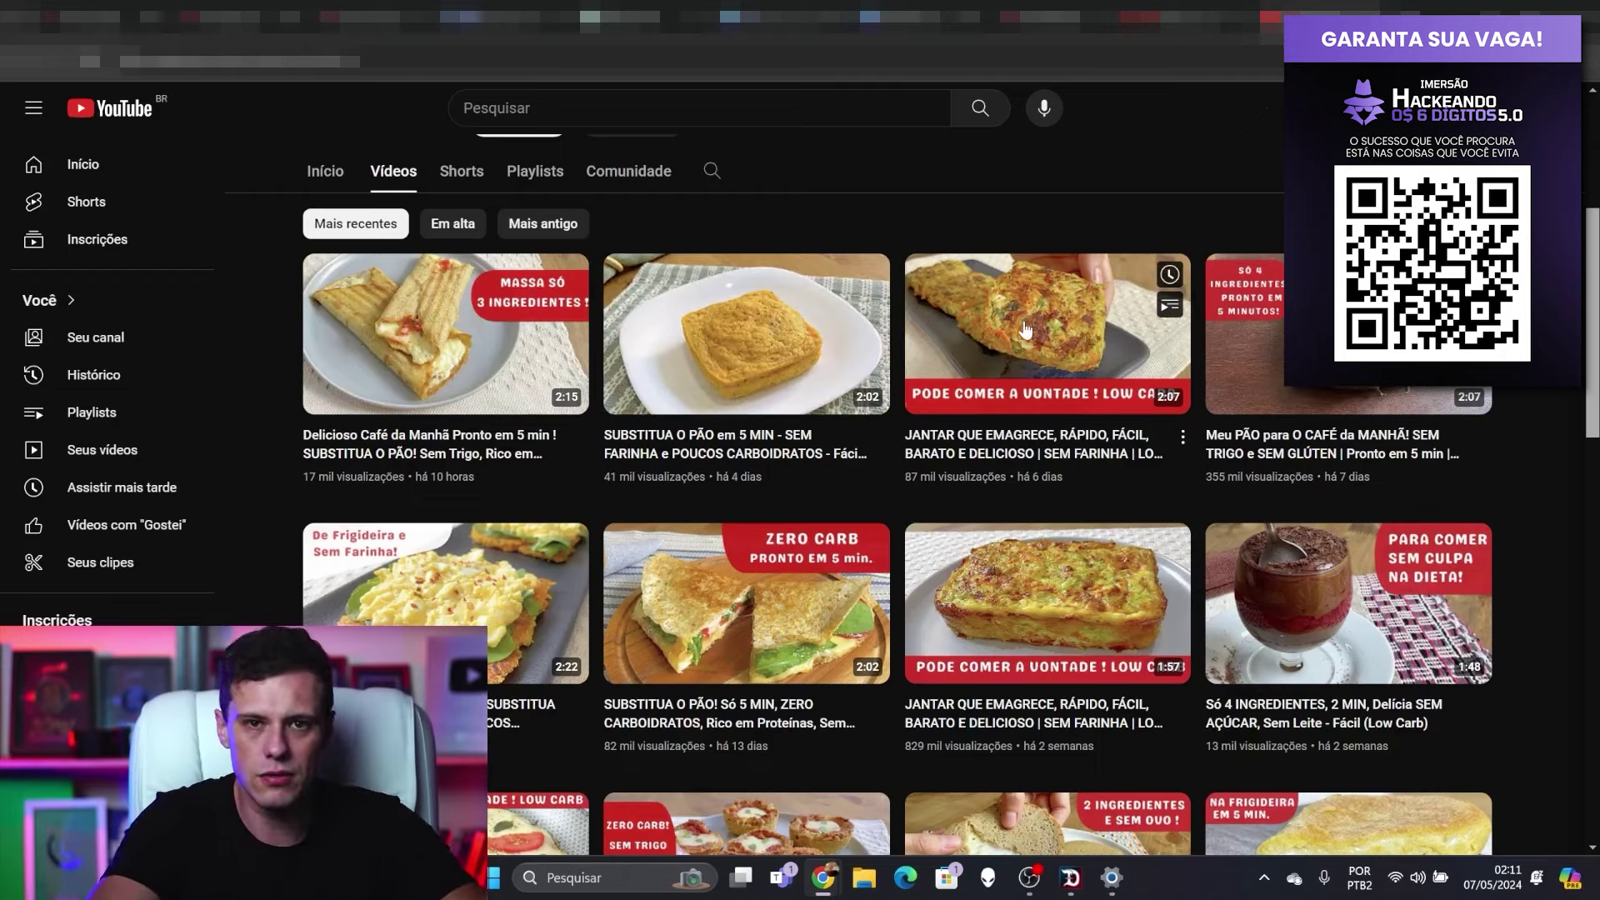
# Step: Sort the channel's videos by Mais antigo and look through the earliest recipe videos
pyautogui.scroll(1, 1073, 319)
pyautogui.scroll(3, 1073, 319)
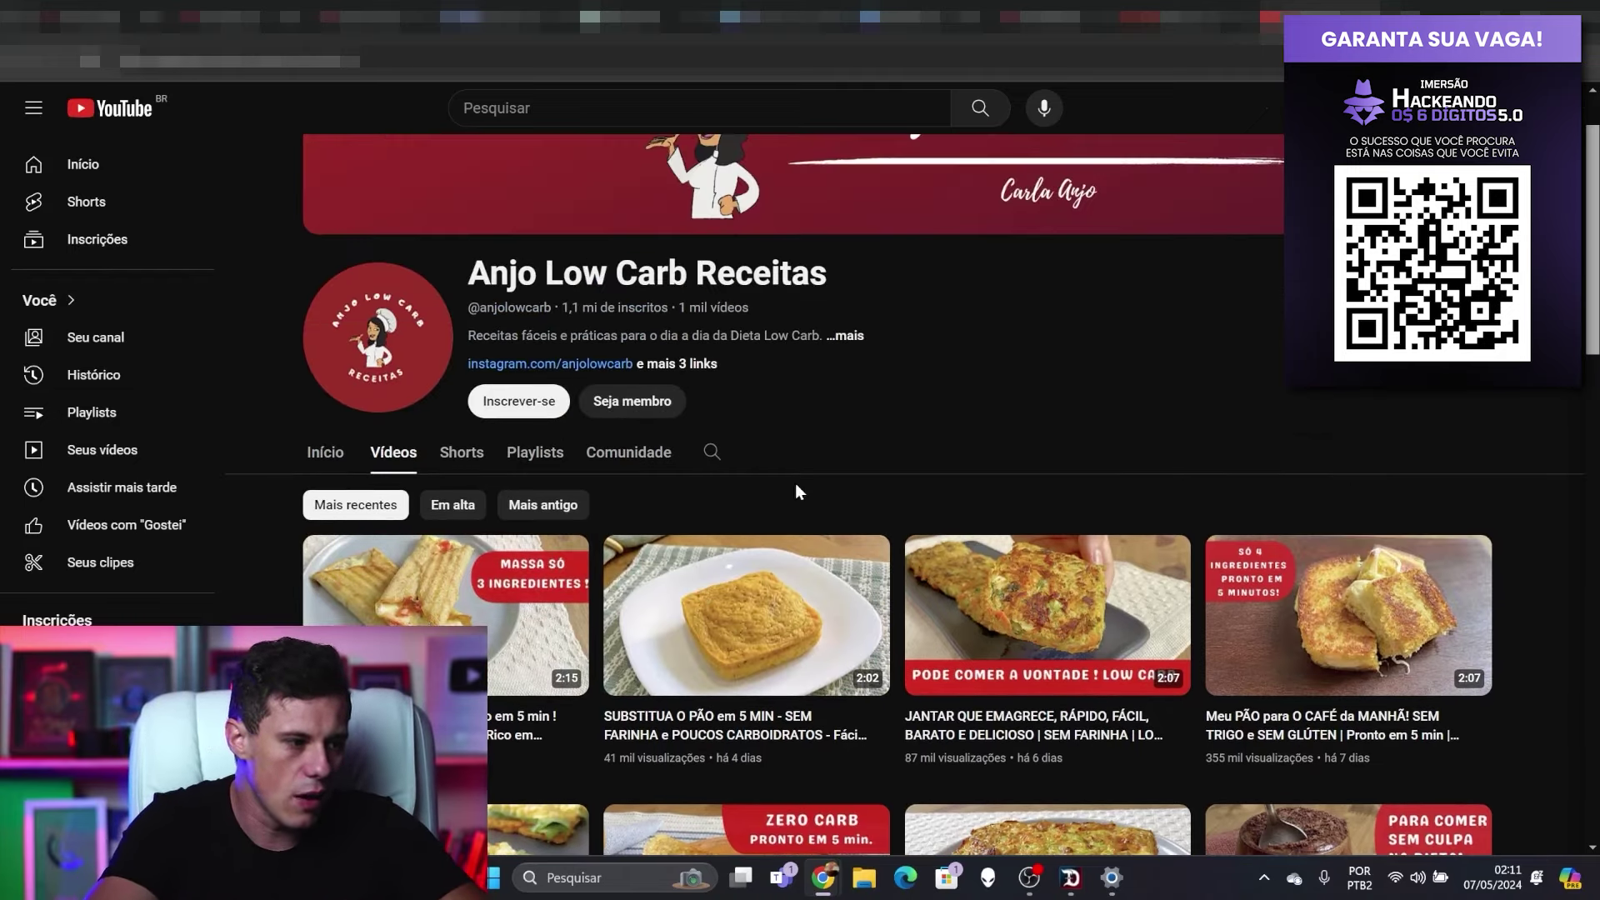
pyautogui.scroll(1, 1133, 383)
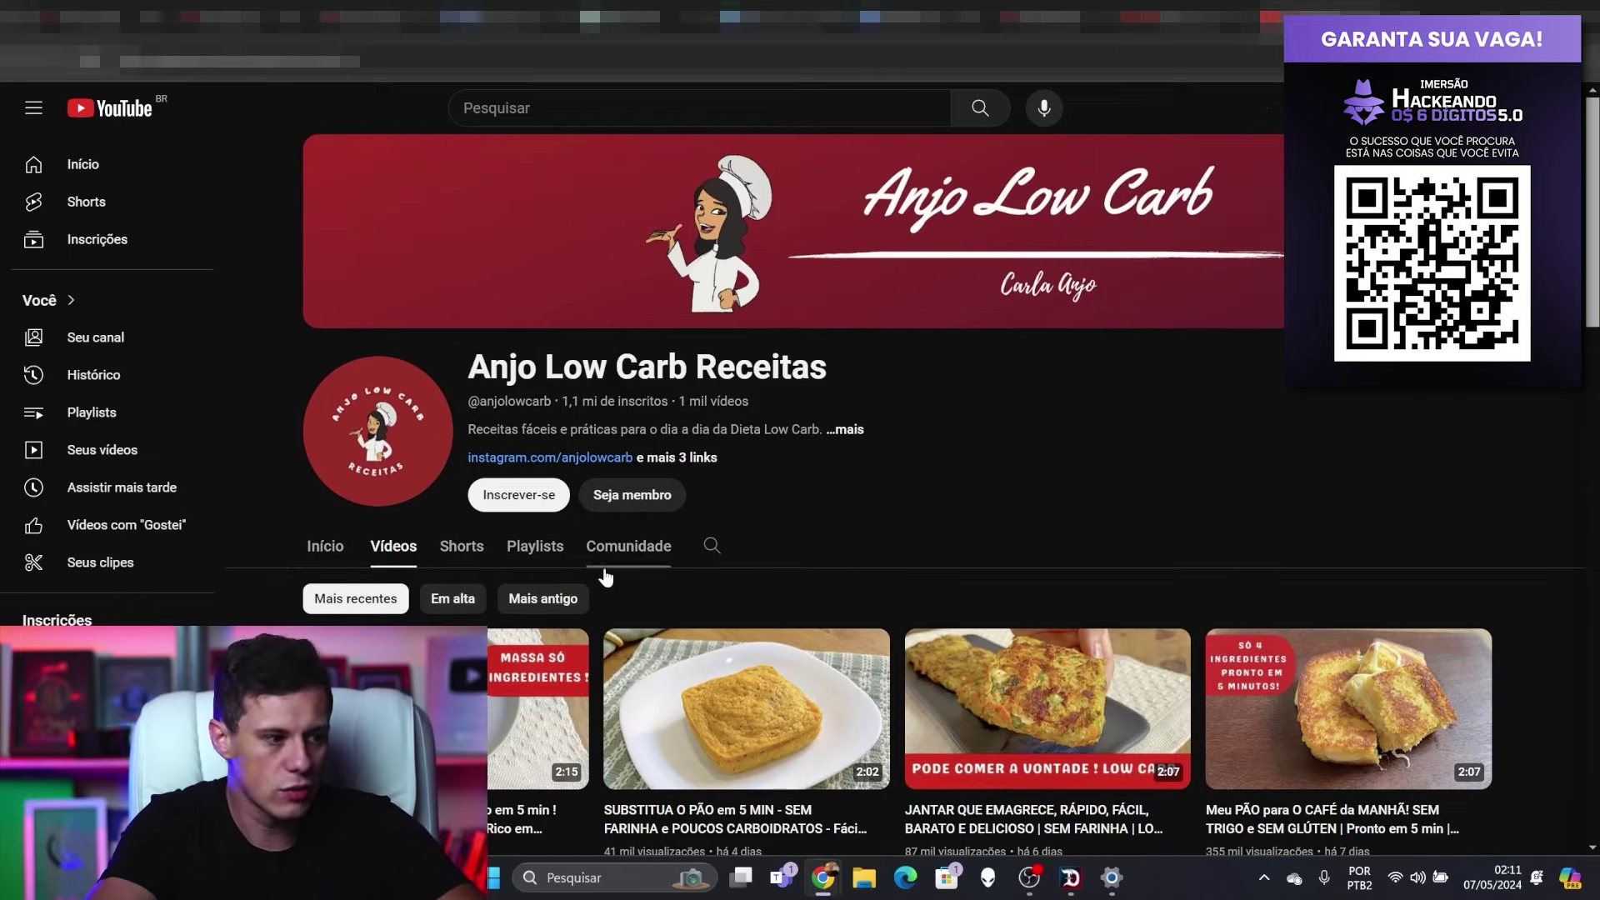
pyautogui.click(543, 598)
pyautogui.scroll(-2, 740, 578)
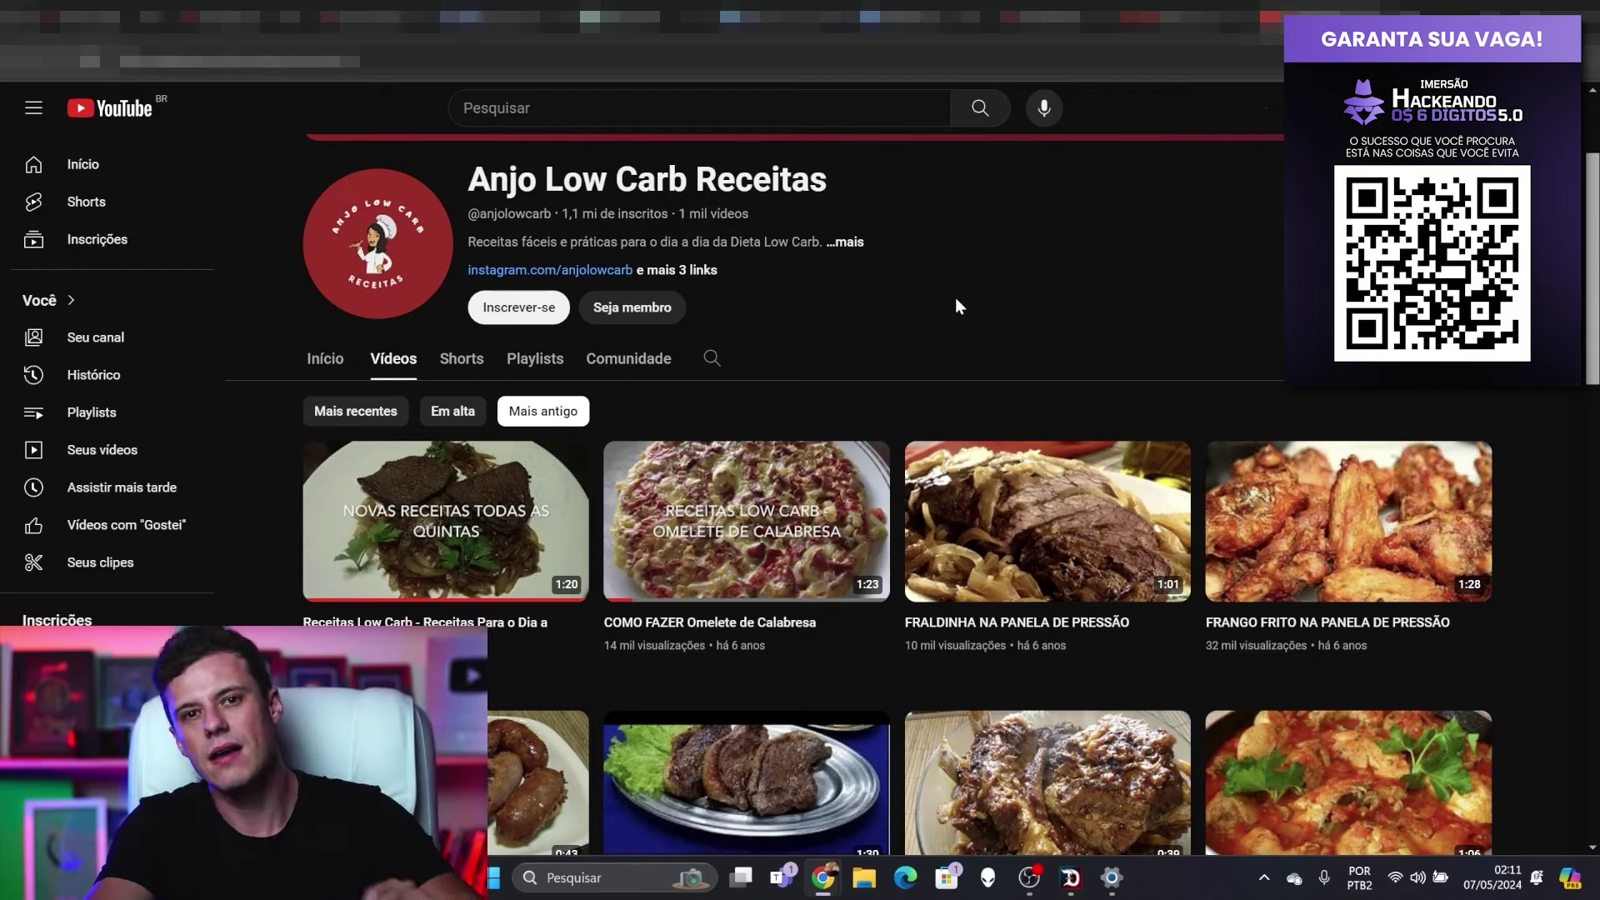
# Step: Open TikTok in a new browser tab, search for "receitas lowcarb" and browse the recipe videos and their view counts
pyautogui.hotkey('ctrl', 't')
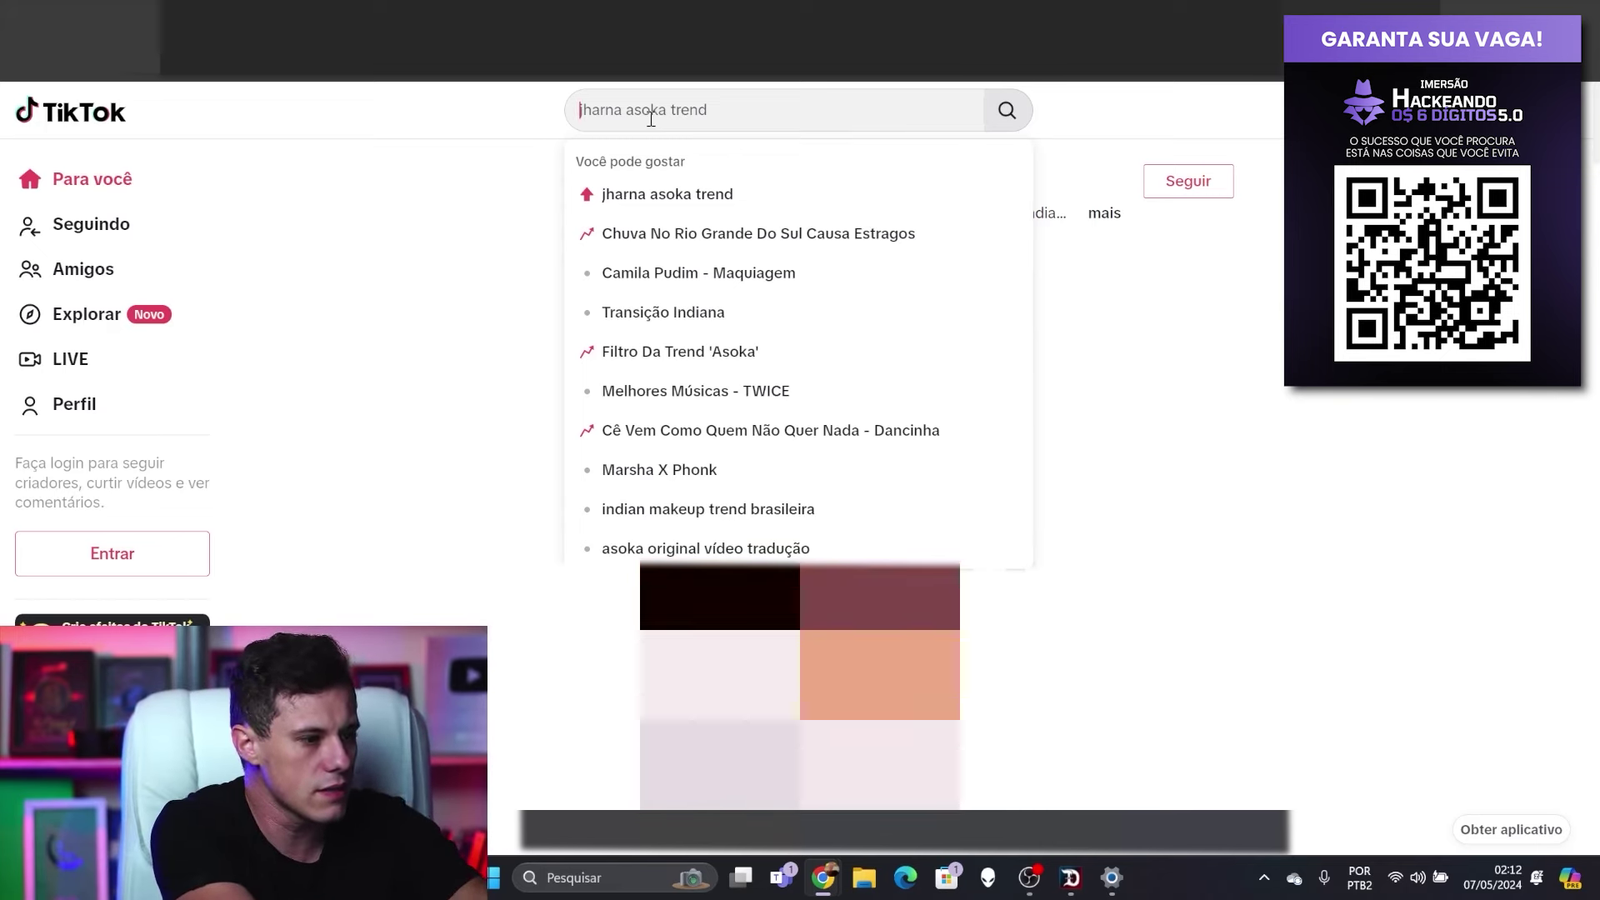
pyautogui.write('rece')
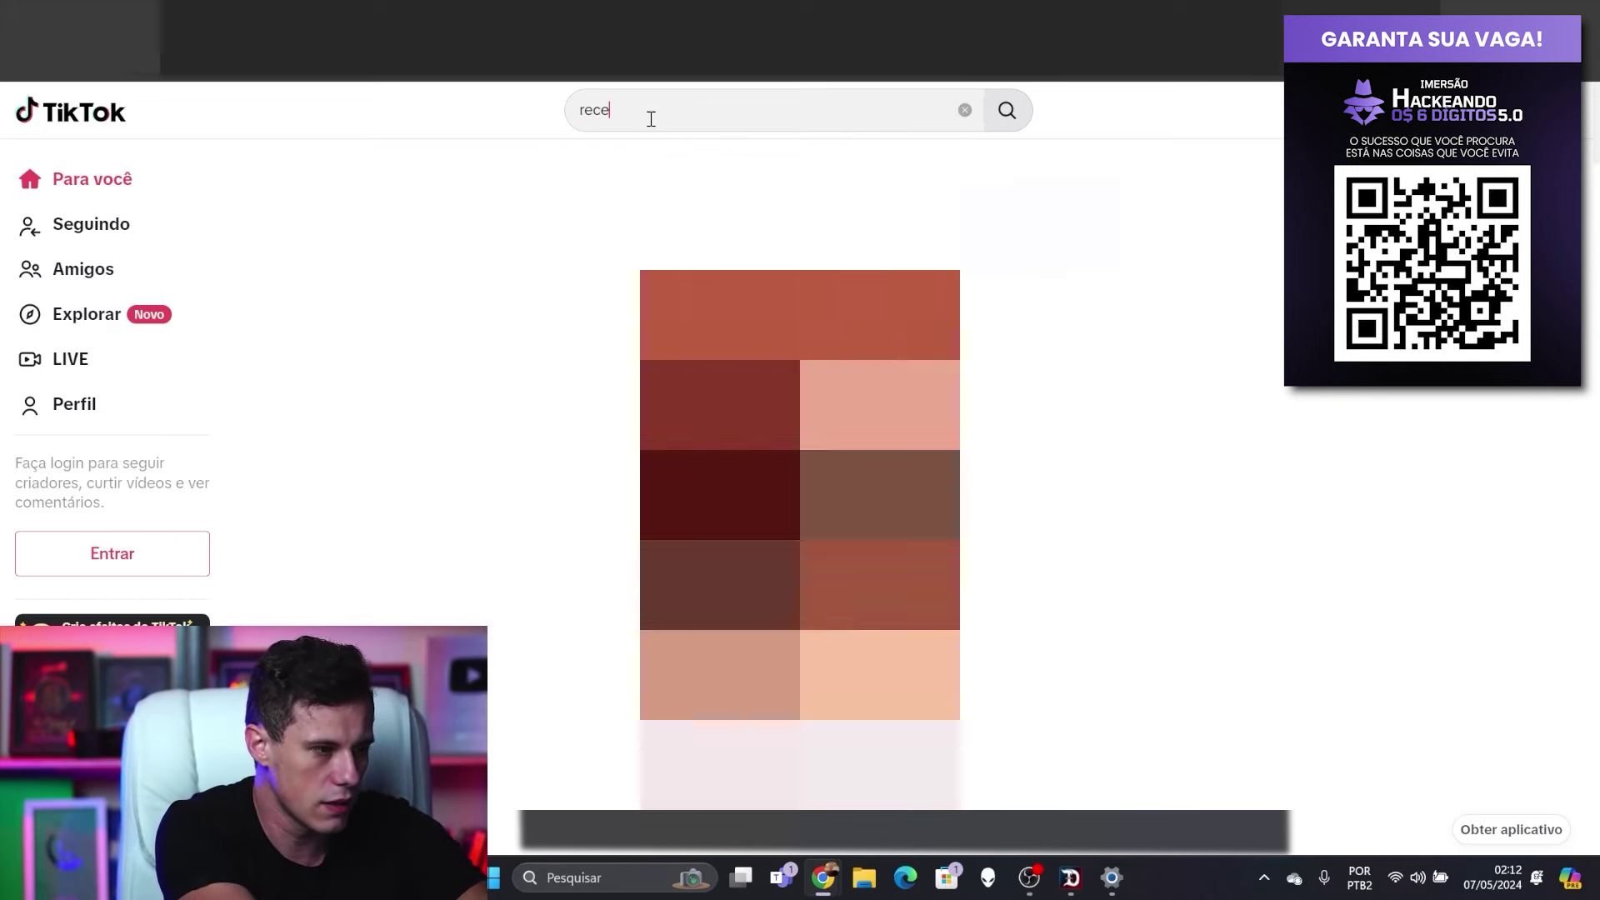
pyautogui.write('itas lowcarb')
pyautogui.press('Return')
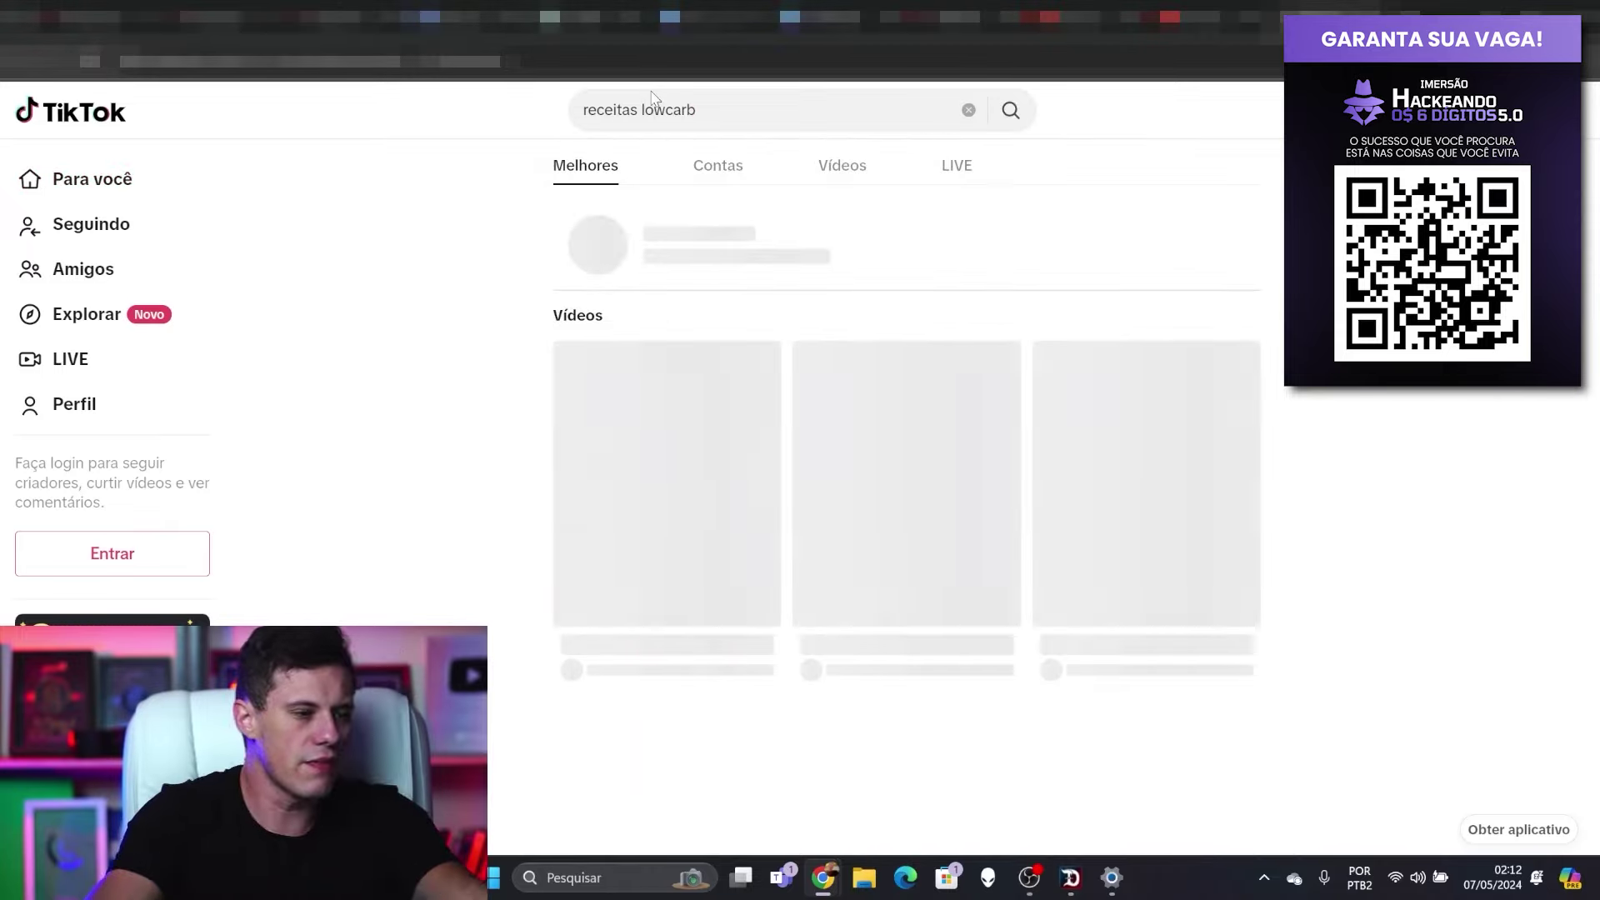
pyautogui.scroll(-3, 958, 400)
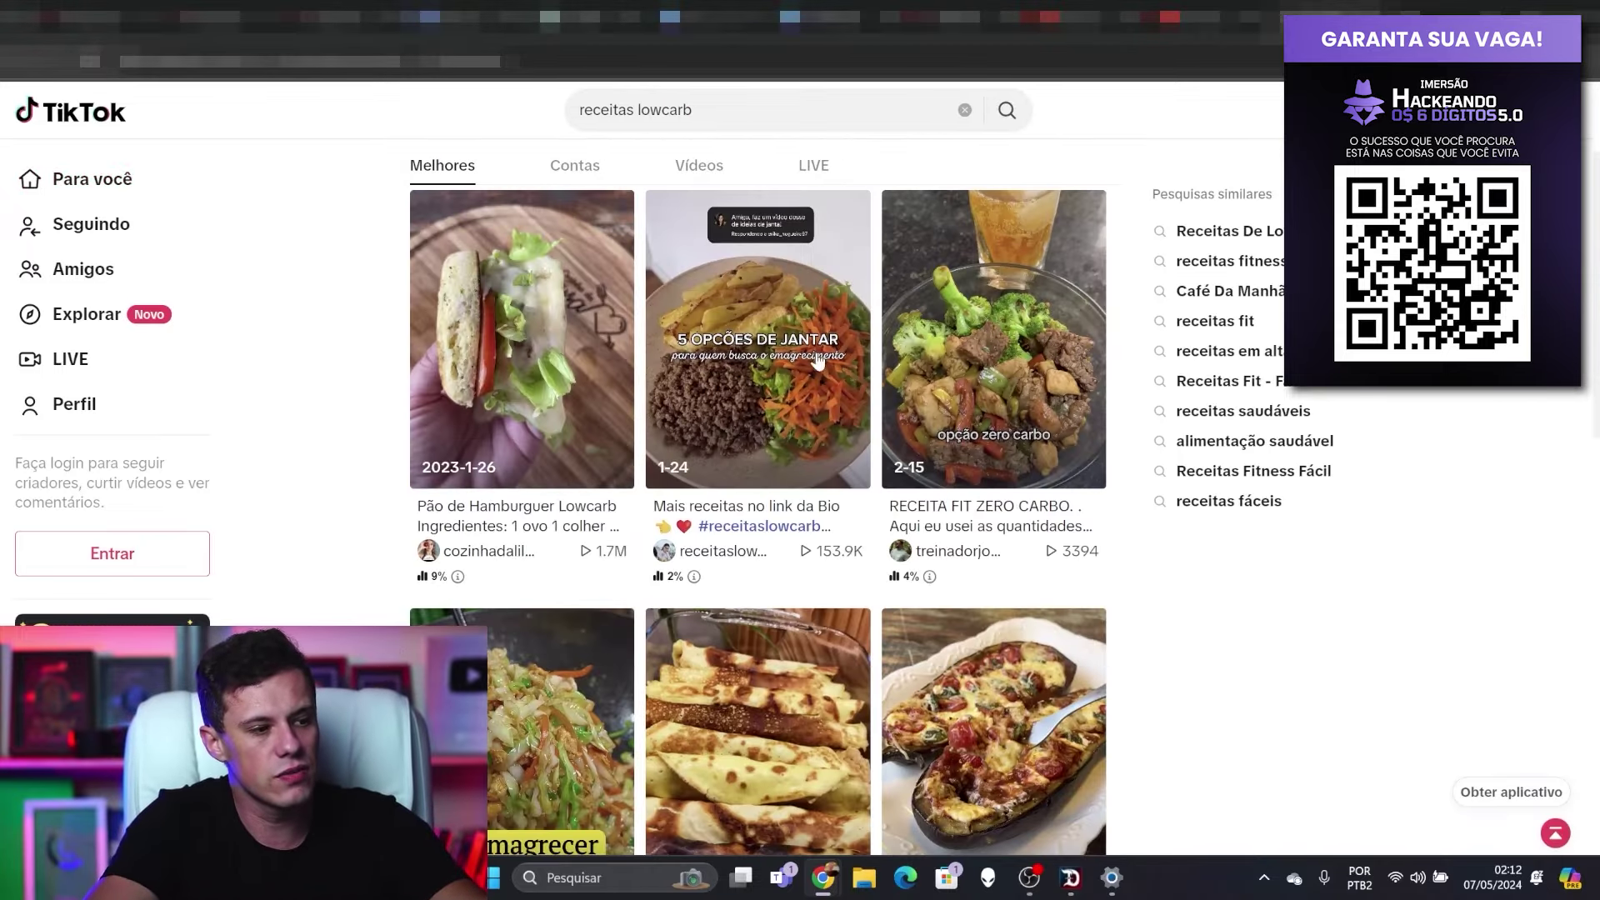
pyautogui.scroll(-2, 1012, 392)
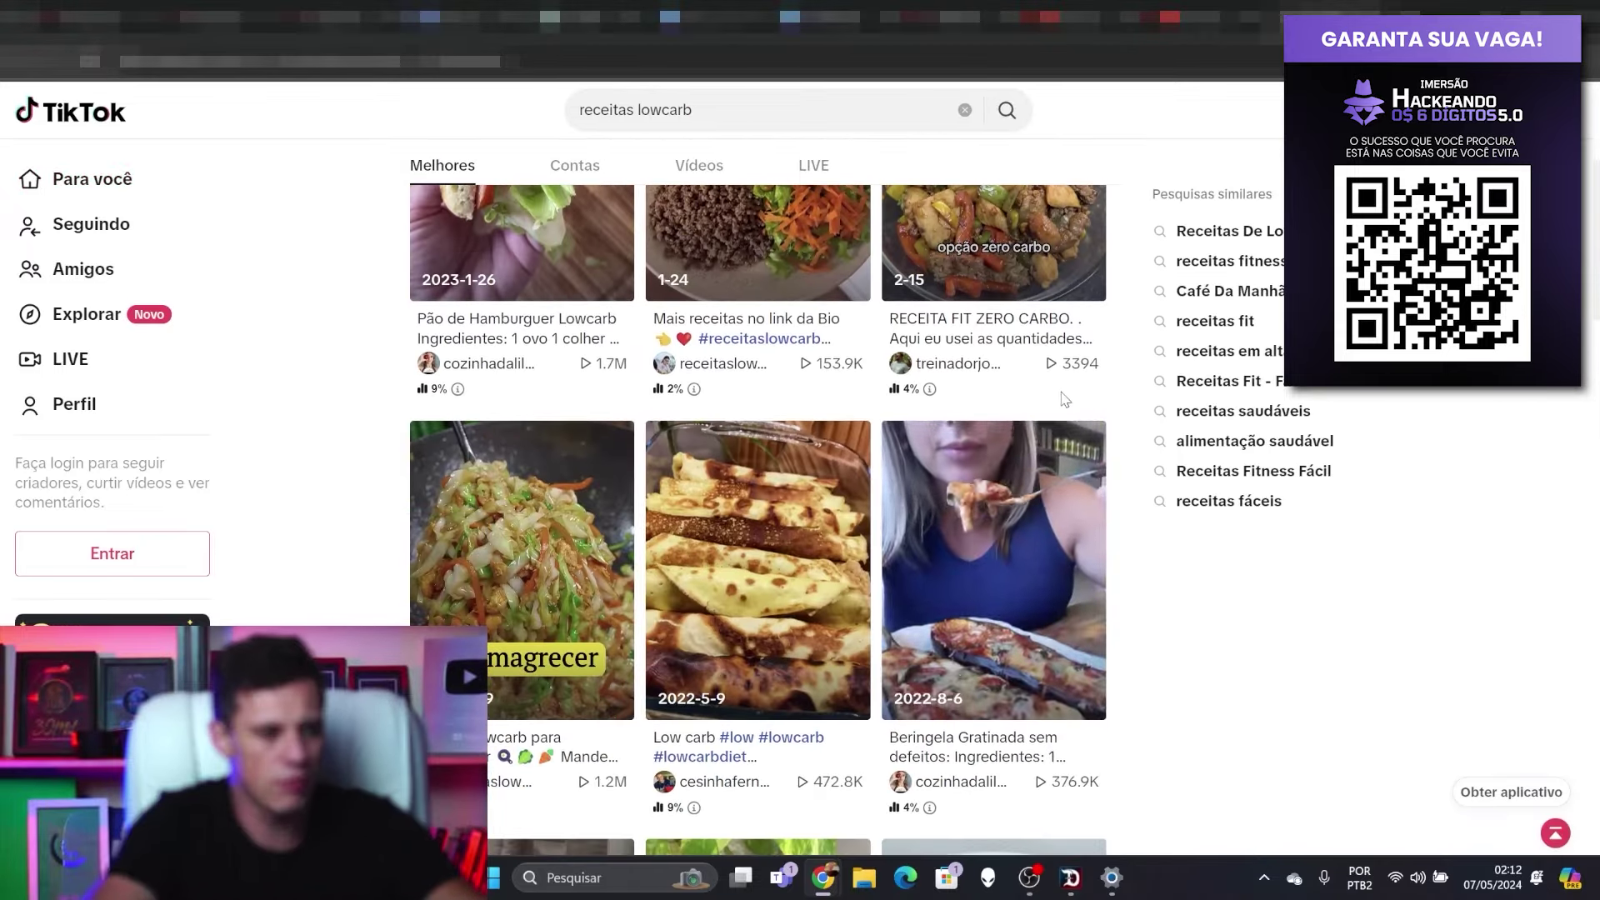
# Step: Open the profile behind the "Receita lowcarb para emagrecer" video and review its bio link, playlists and pinned videos
pyautogui.scroll(-2, 815, 537)
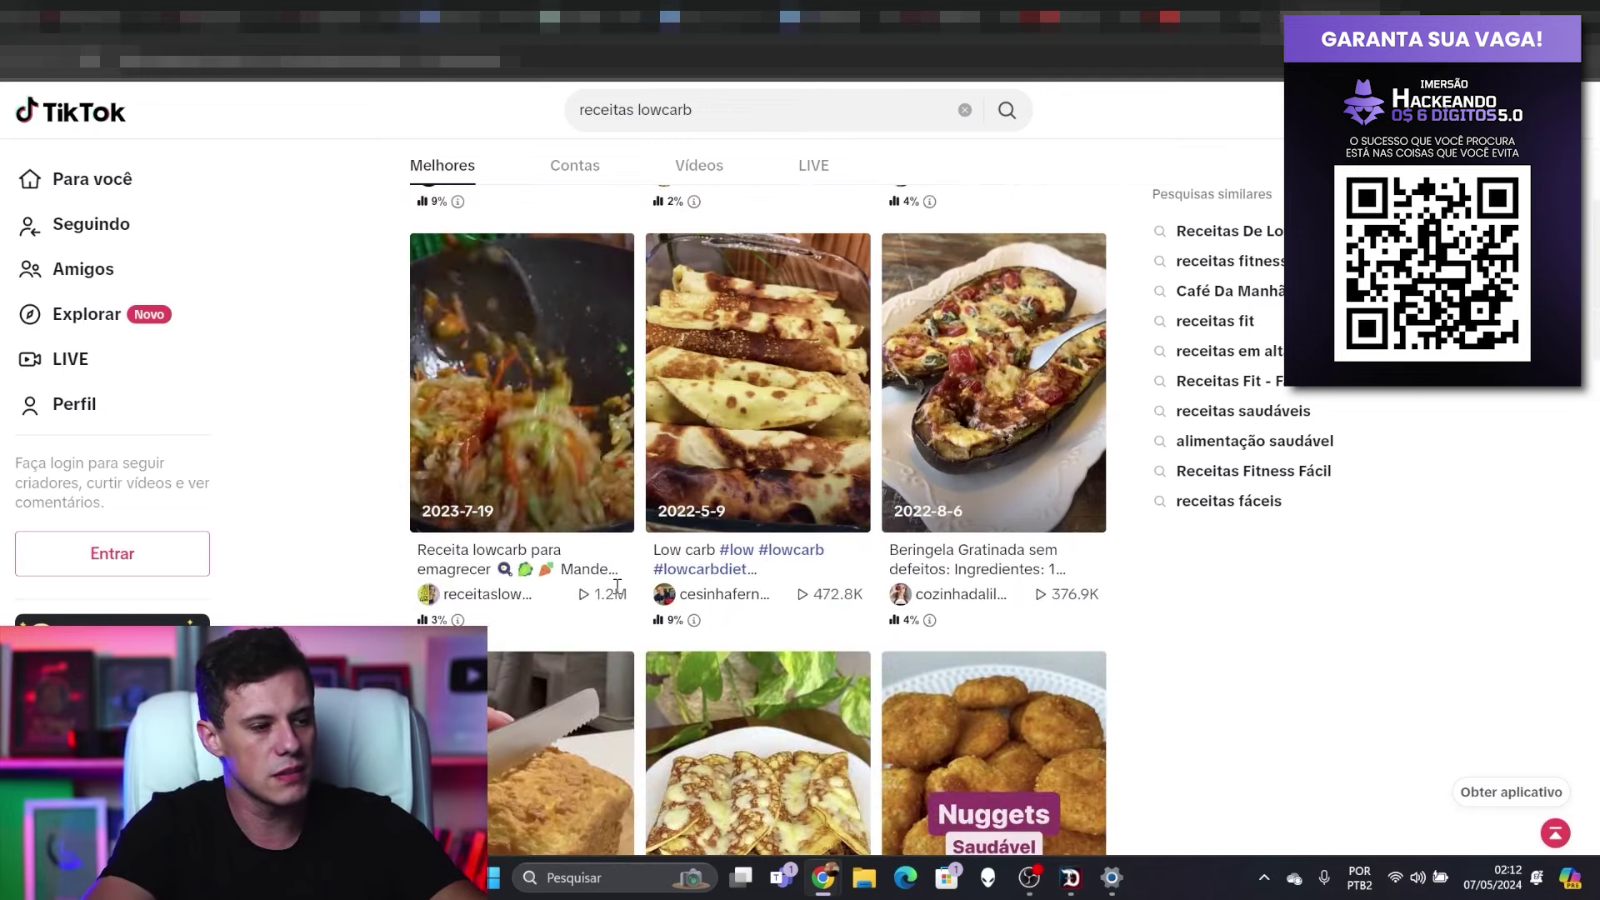
pyautogui.click(488, 594)
pyautogui.scroll(-1, 457, 304)
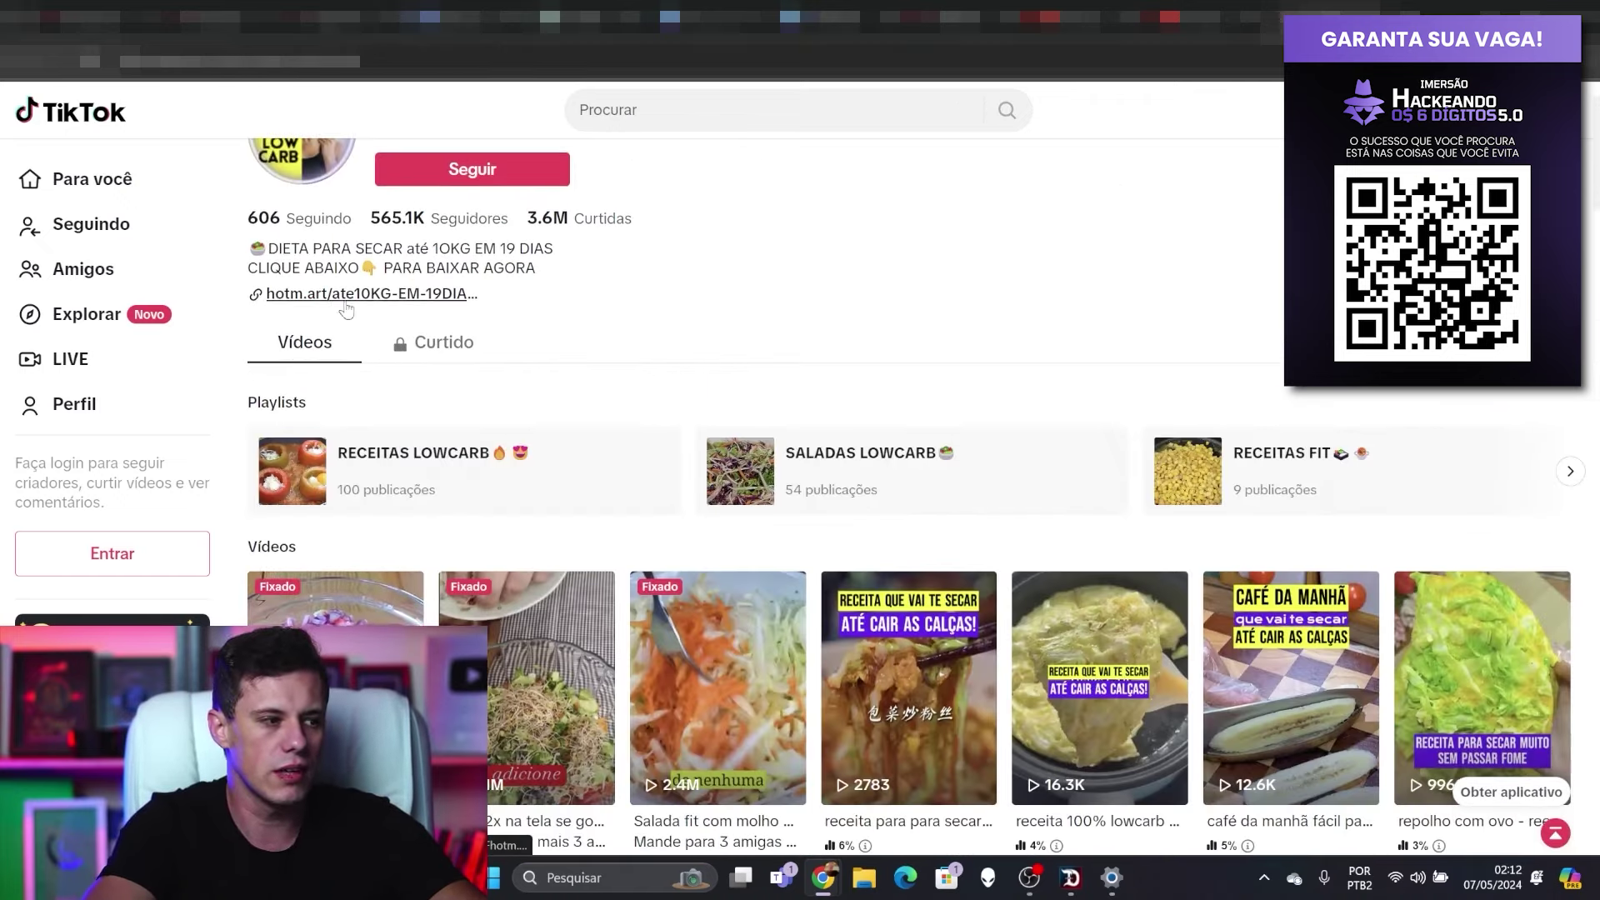
pyautogui.scroll(-4, 650, 332)
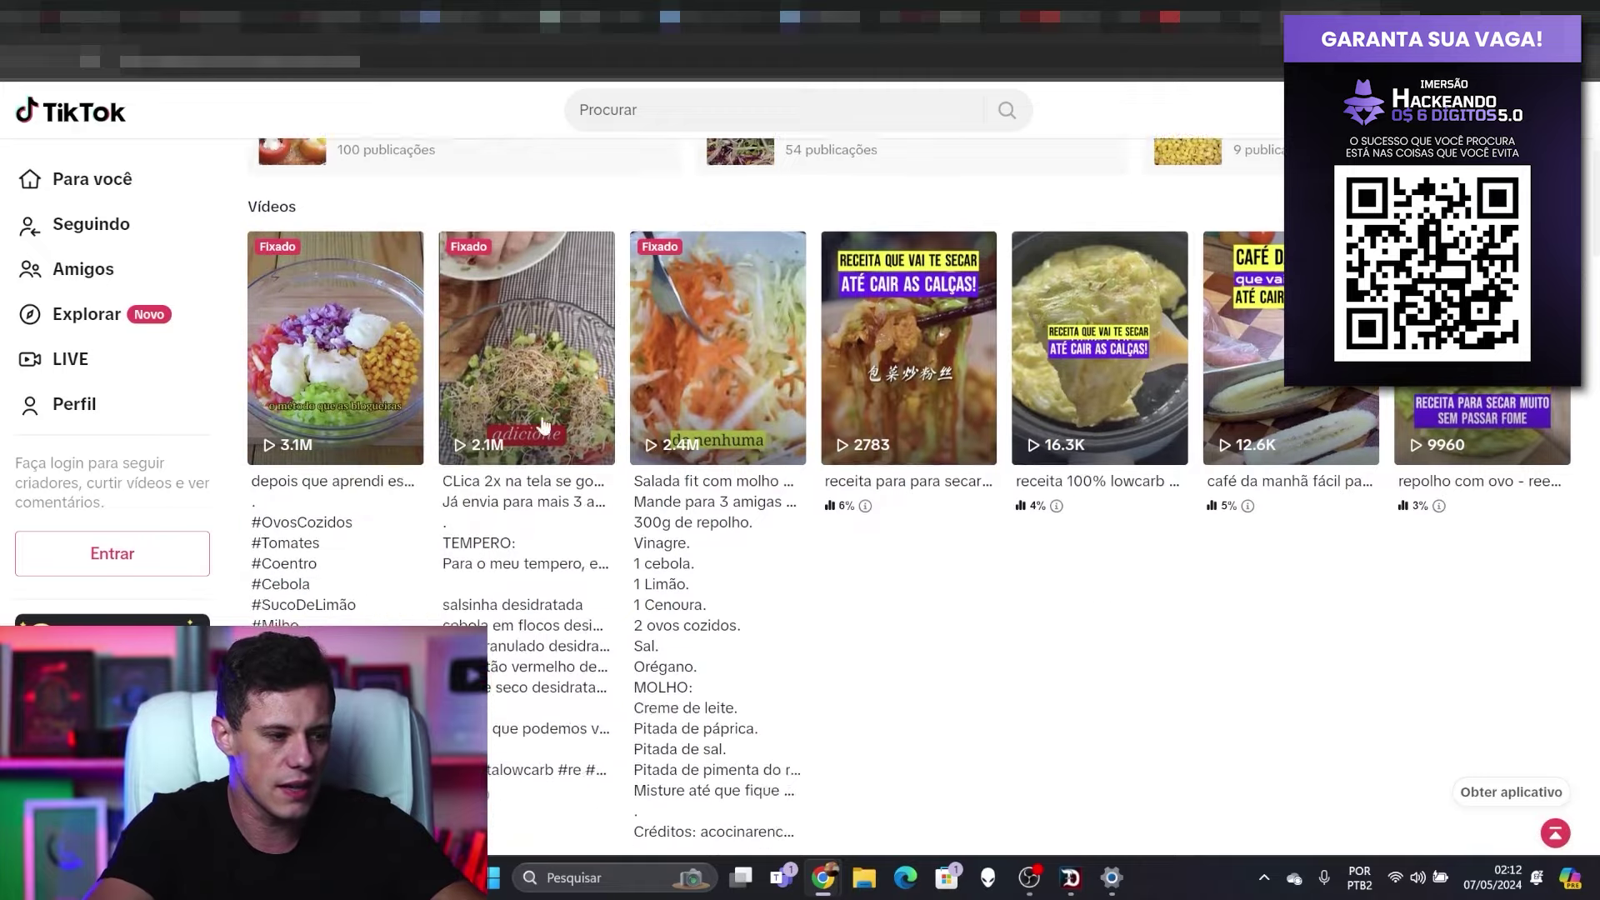
pyautogui.scroll(5, 607, 442)
pyautogui.scroll(-4, 825, 386)
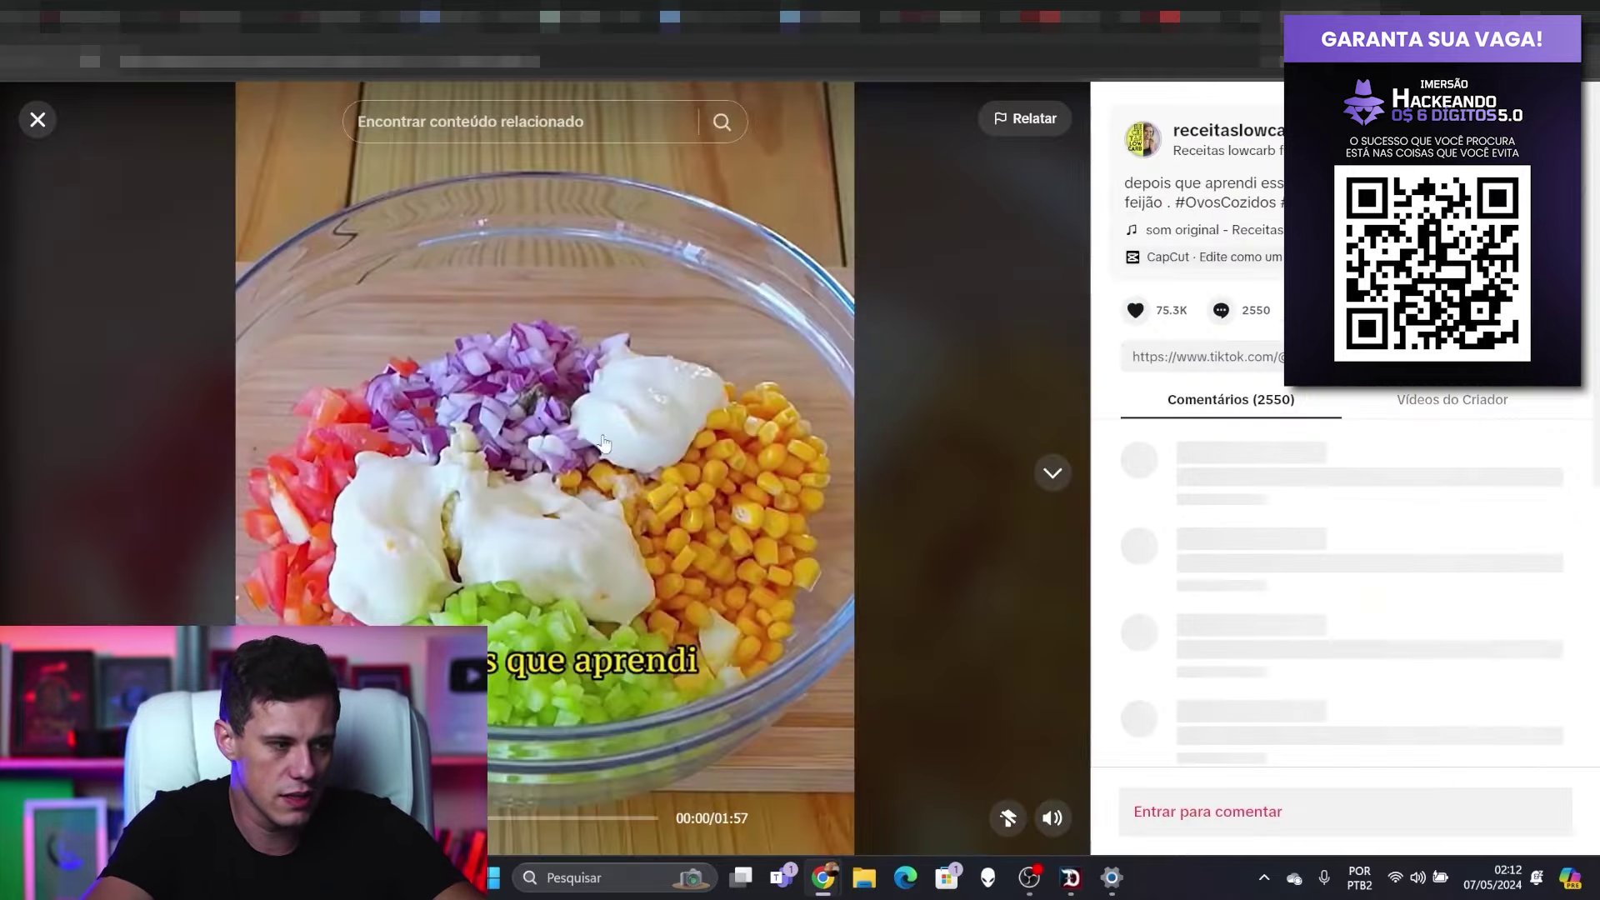
# Step: Open the profile's first pinned salad video, mute its sound and copy the video's web address
pyautogui.click(391, 414)
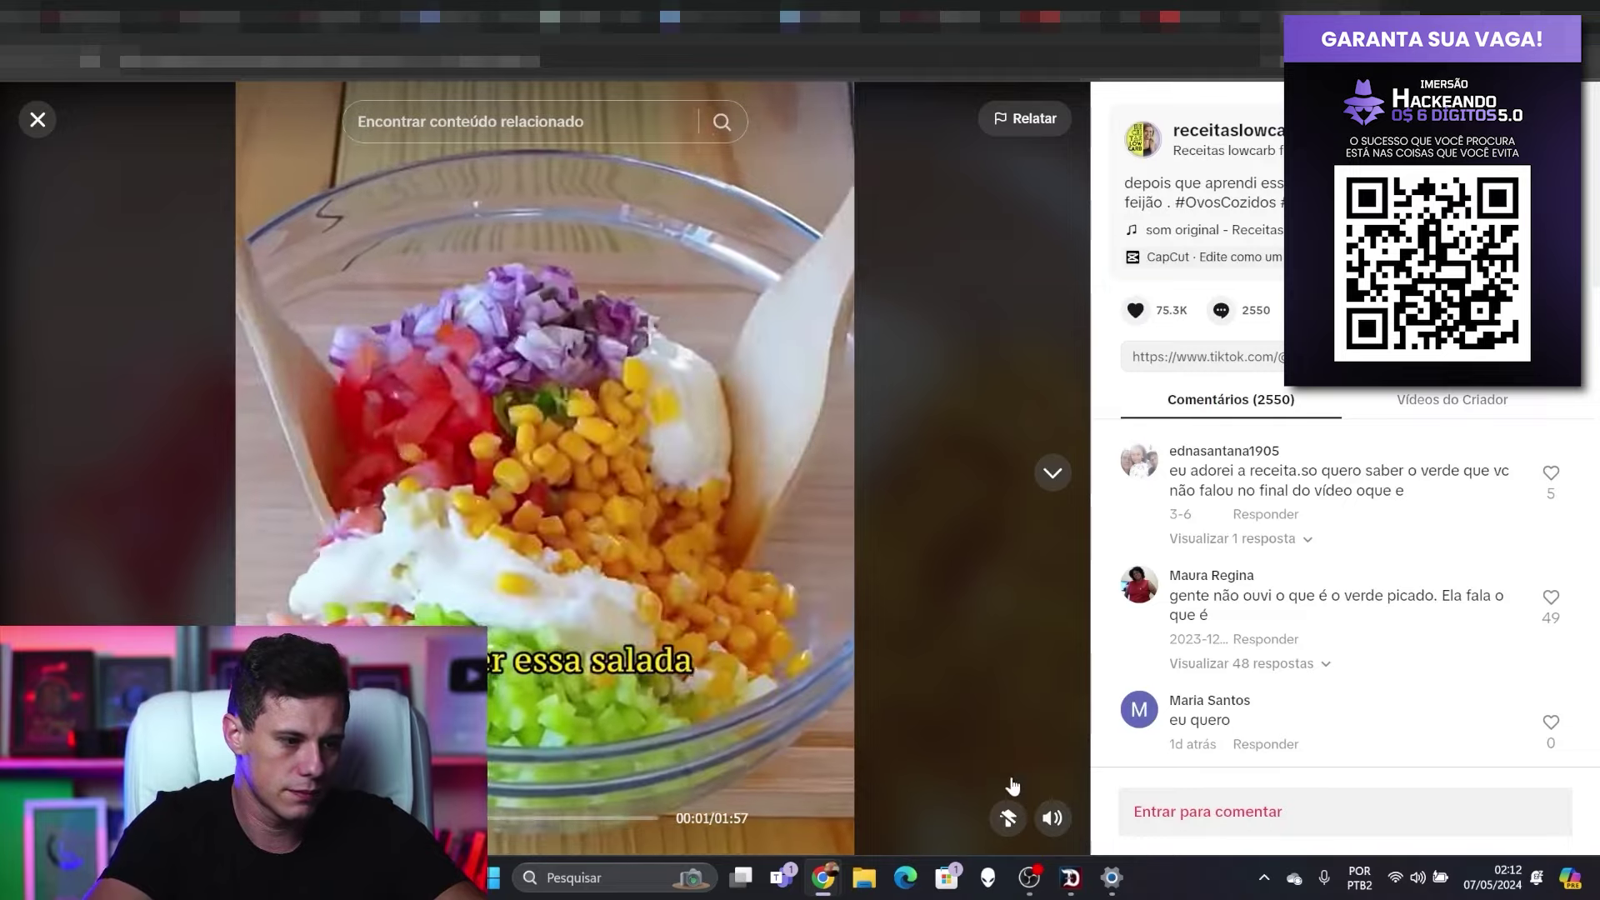
pyautogui.click(1053, 818)
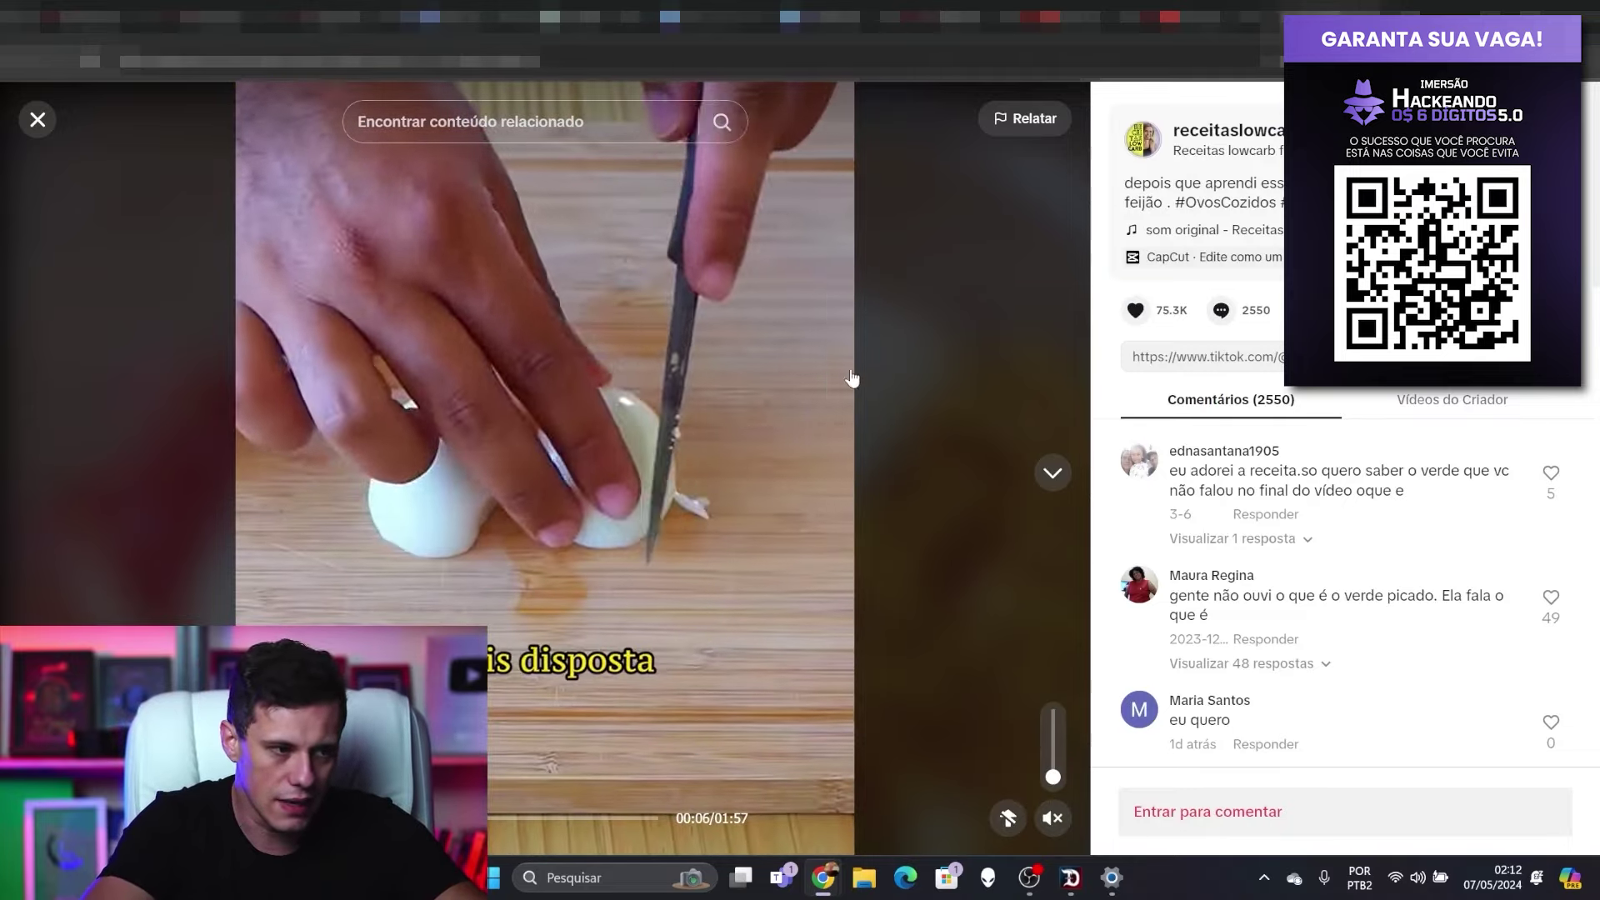
pyautogui.click(578, 58)
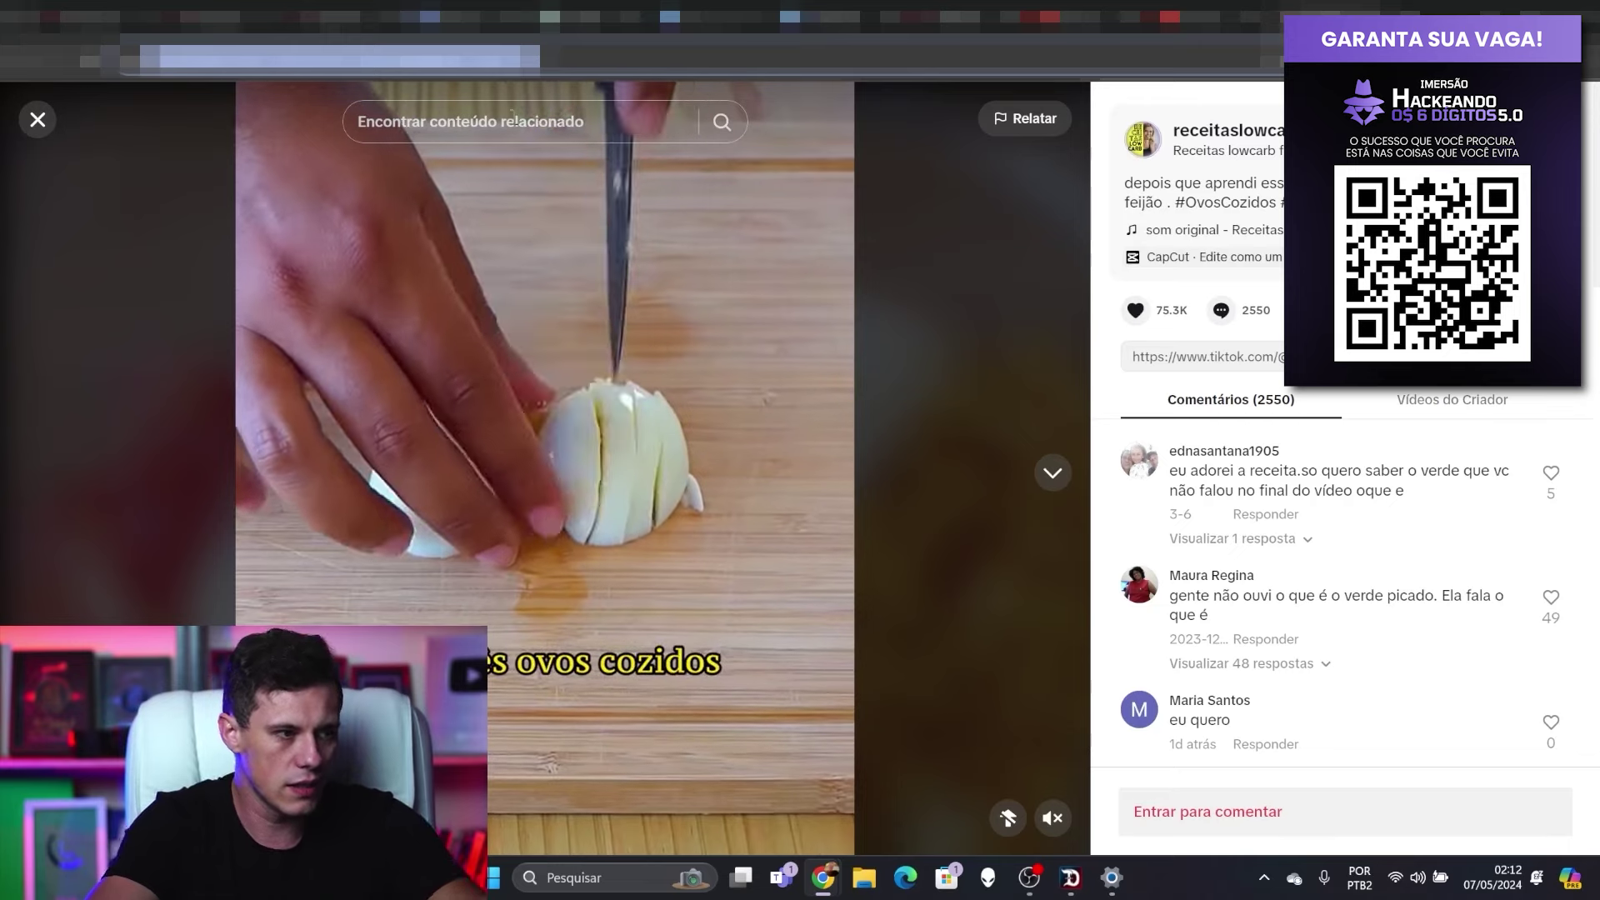
# Step: Open SnapTik in a new browser tab and enter the copied TikTok salad video link for download
pyautogui.hotkey('ctrl', 't')
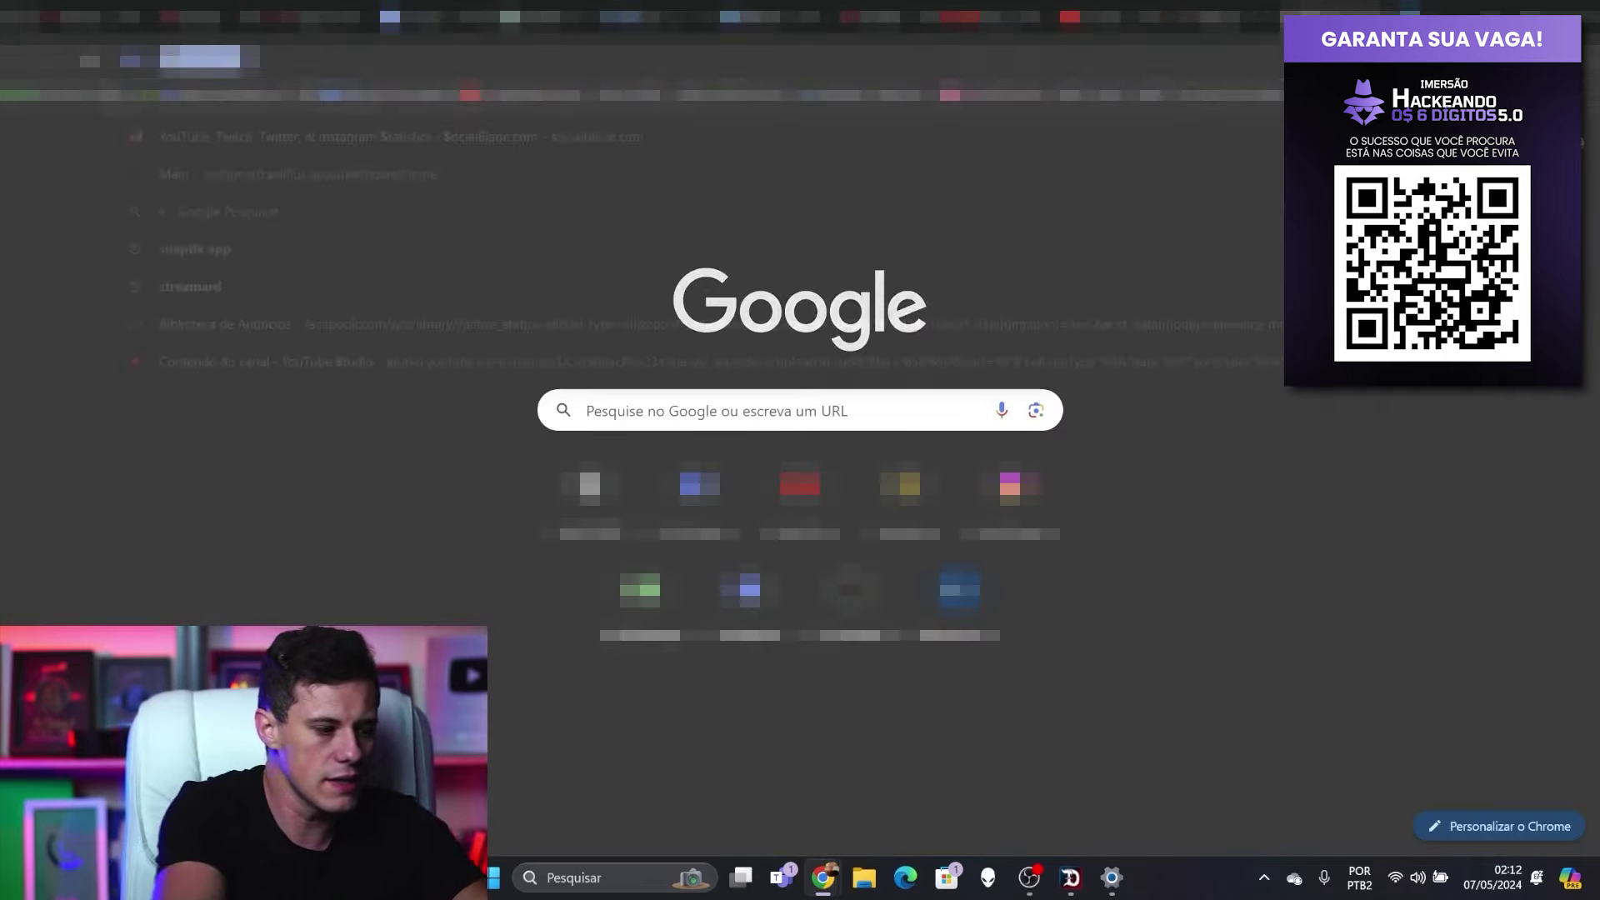
pyautogui.write('snap')
pyautogui.press('Return')
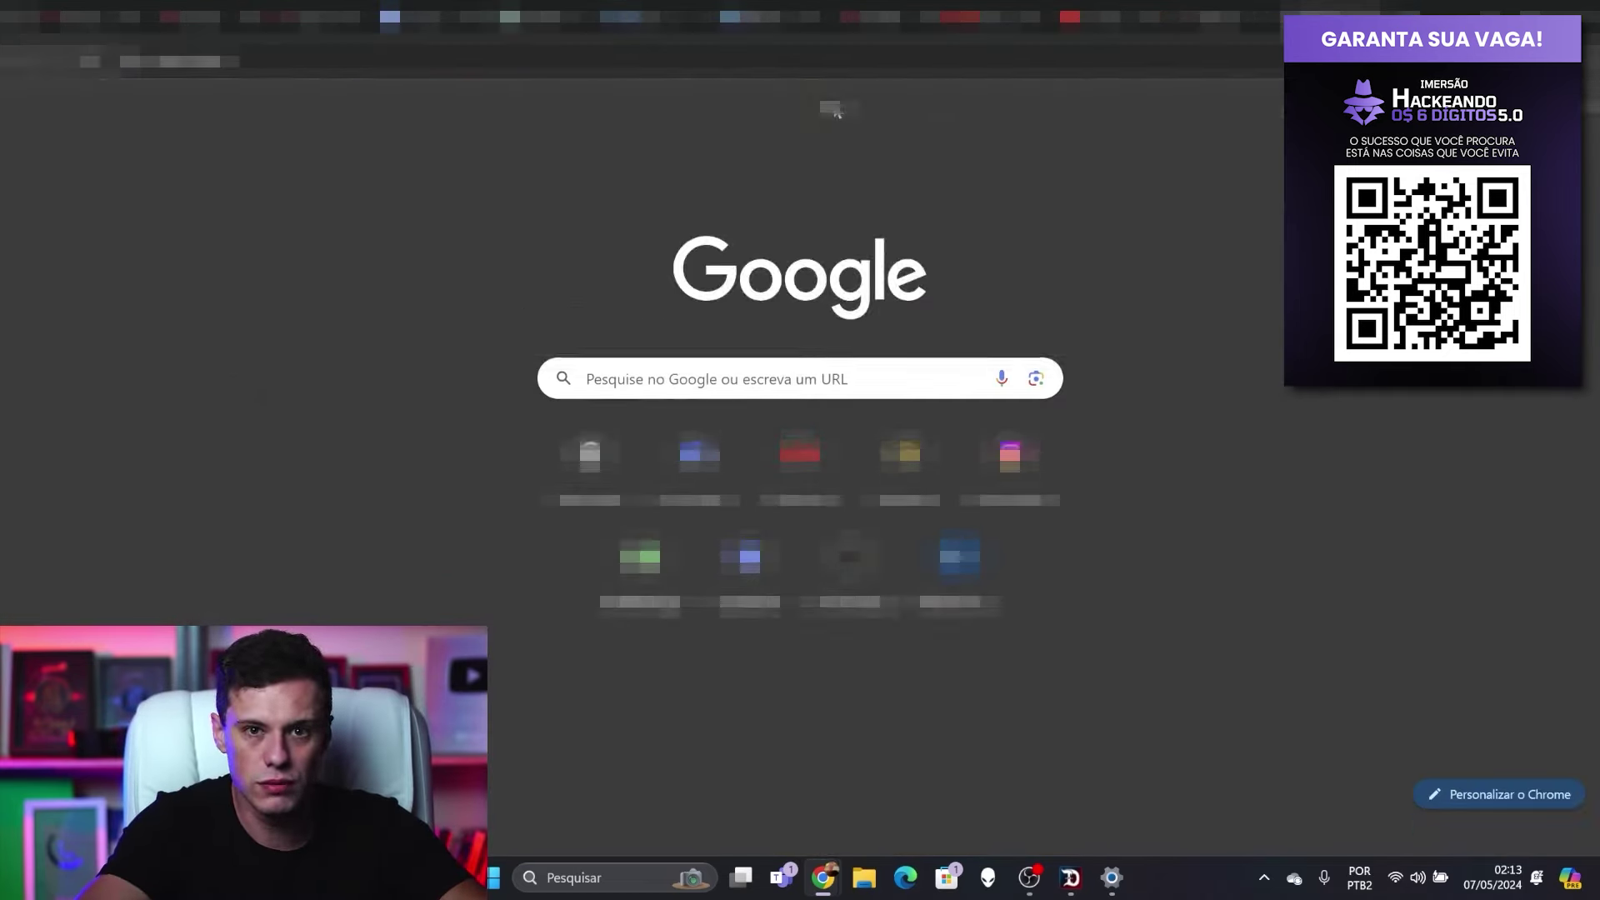
pyautogui.hotkey('ctrl', 'v')
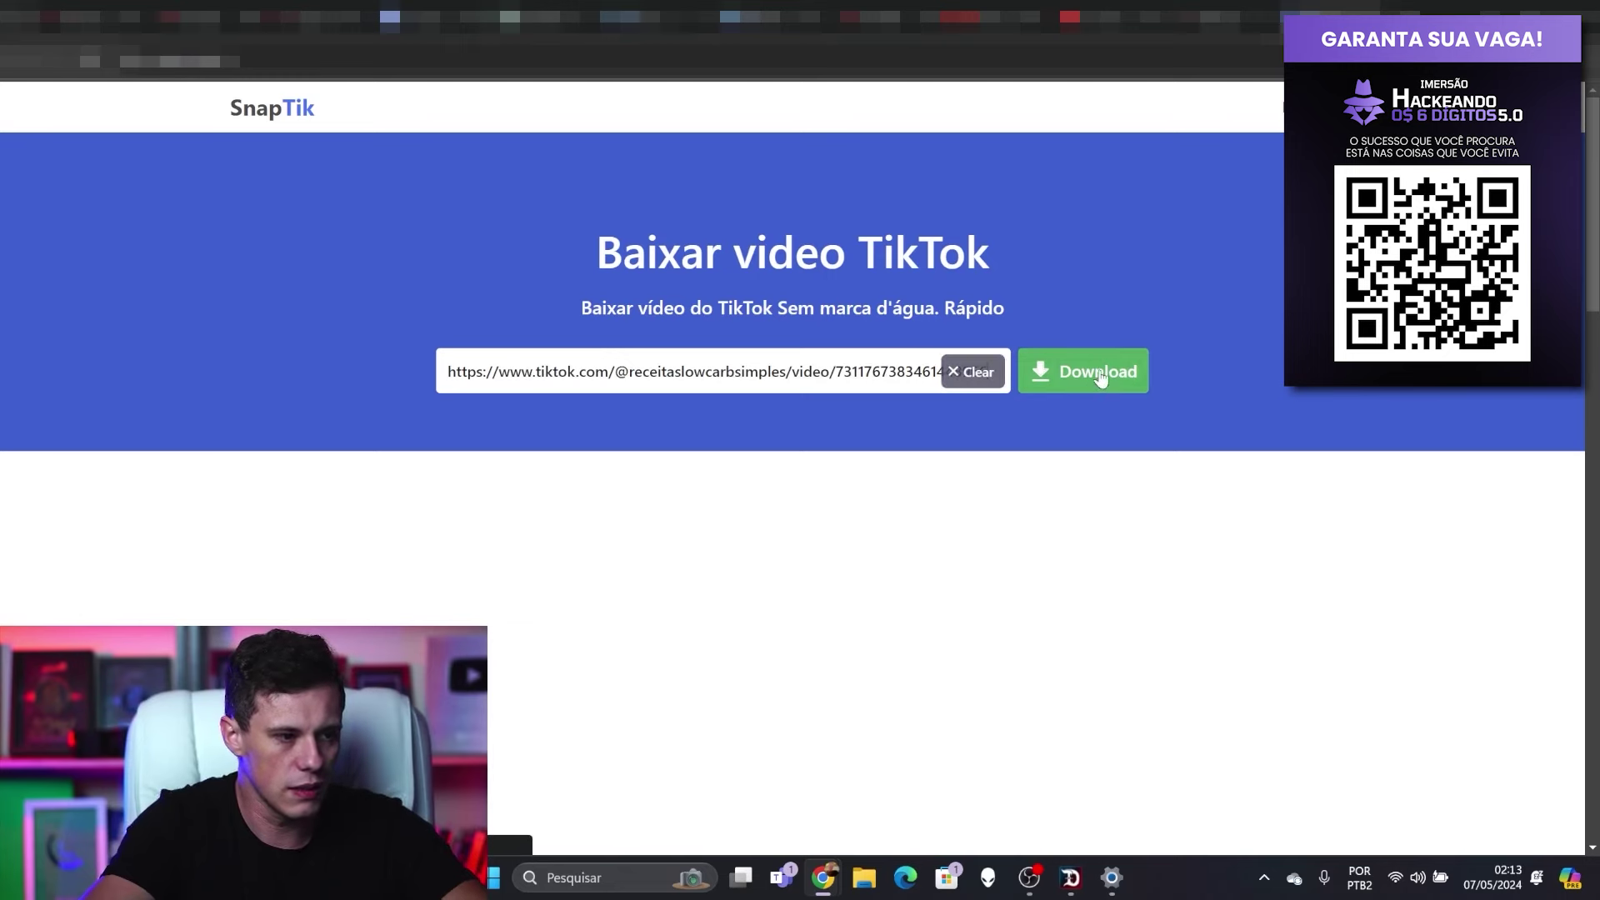
# Step: Fetch the salad video from the entered link and download it in standard quality, closing the advertisement
pyautogui.click(1115, 380)
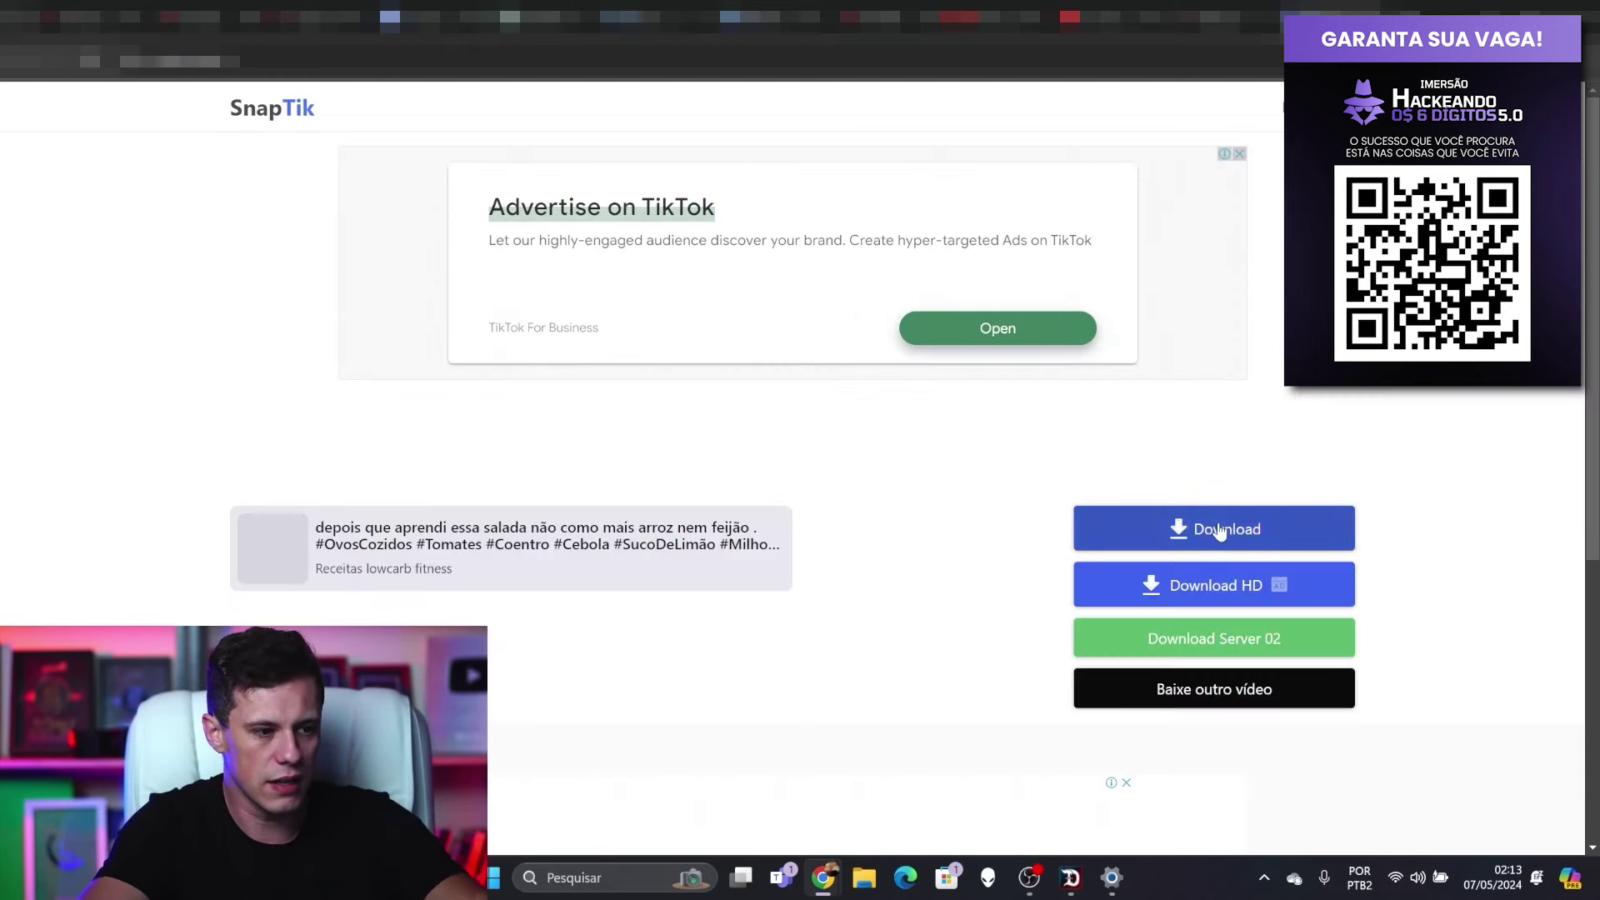
pyautogui.click(1217, 528)
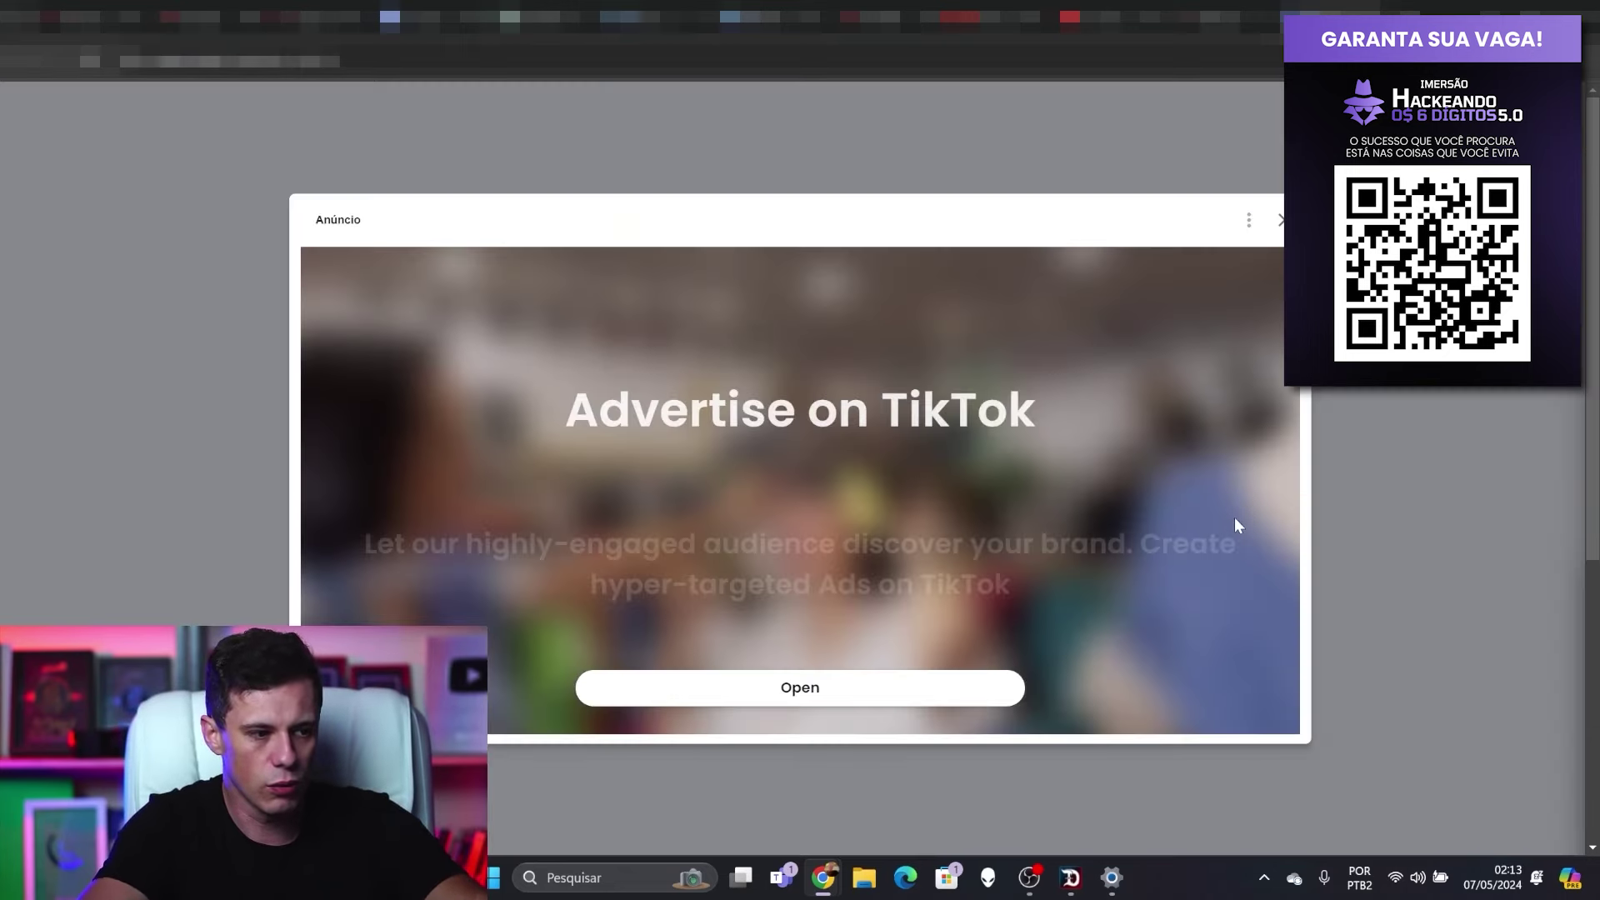
pyautogui.click(1279, 223)
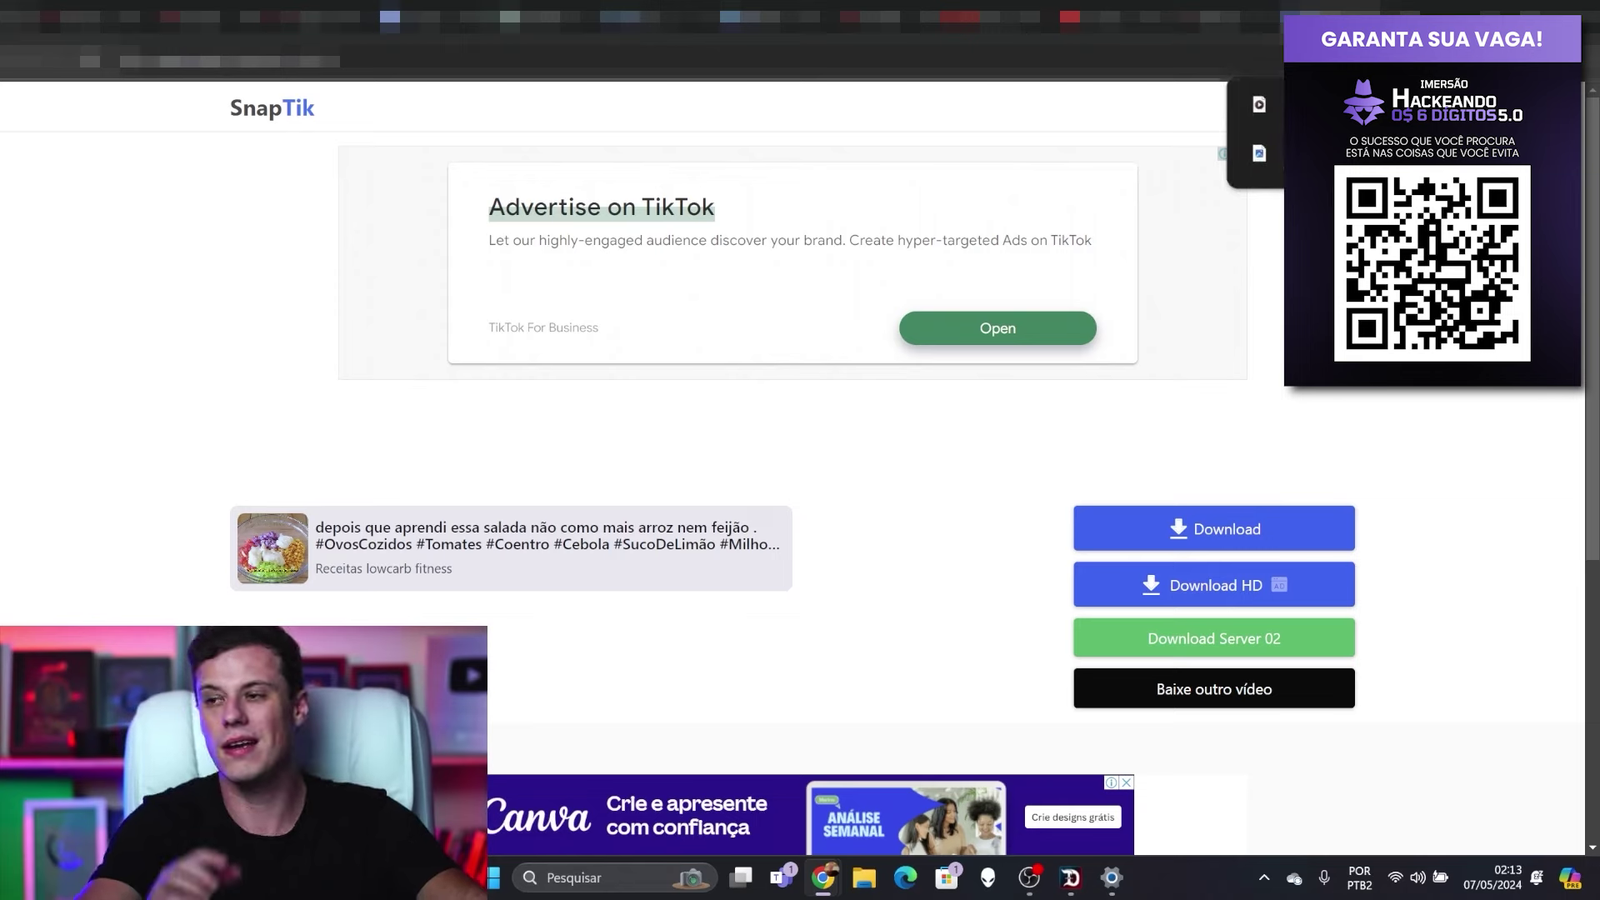